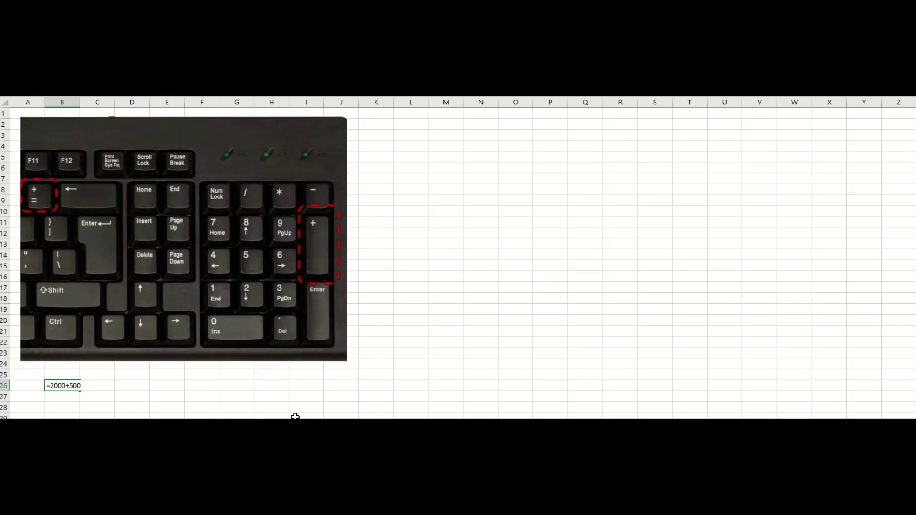
Enter the sum 00+500+600+800-100+700 in B26, giving 4500.
type("+600+800-100+700")
key("Return")
key("Up")
Enter +400+6000+900+700+5000 in C26, giving 13000.
key("Right")
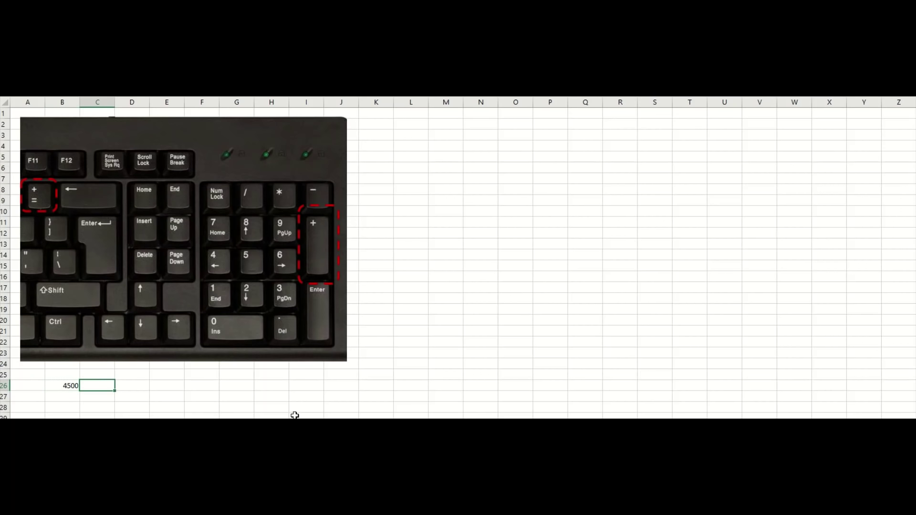
type("+400+6000+900+700+5000")
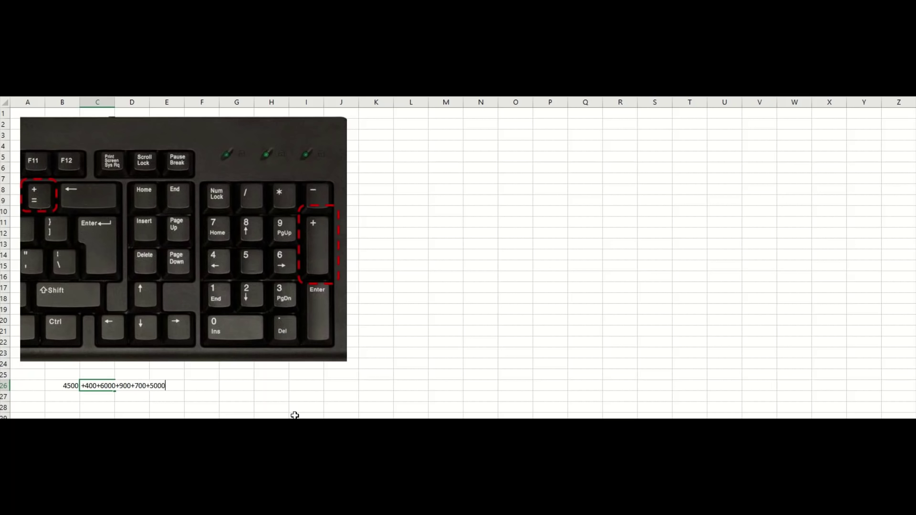
key("Return")
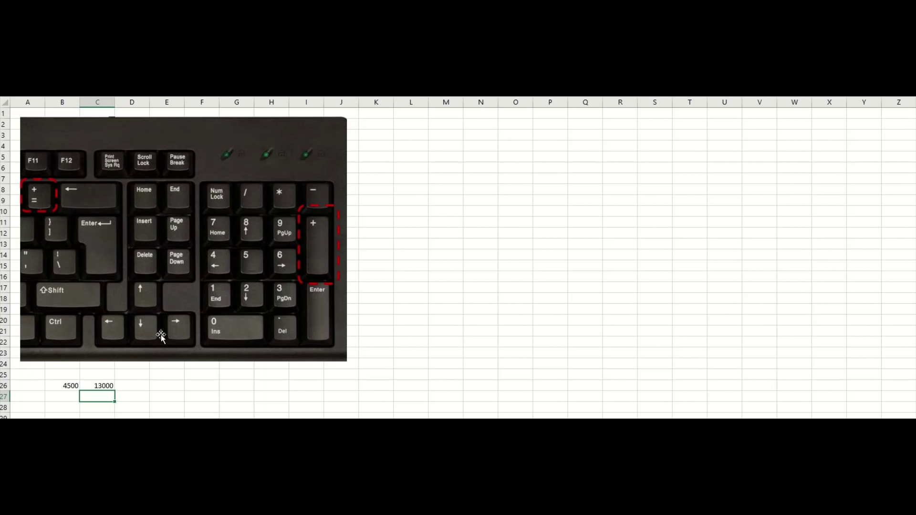
Select the 13000 result in C26 before moving to the Hari/Minggu/Menu/Budget sheet.
left_click(97, 386)
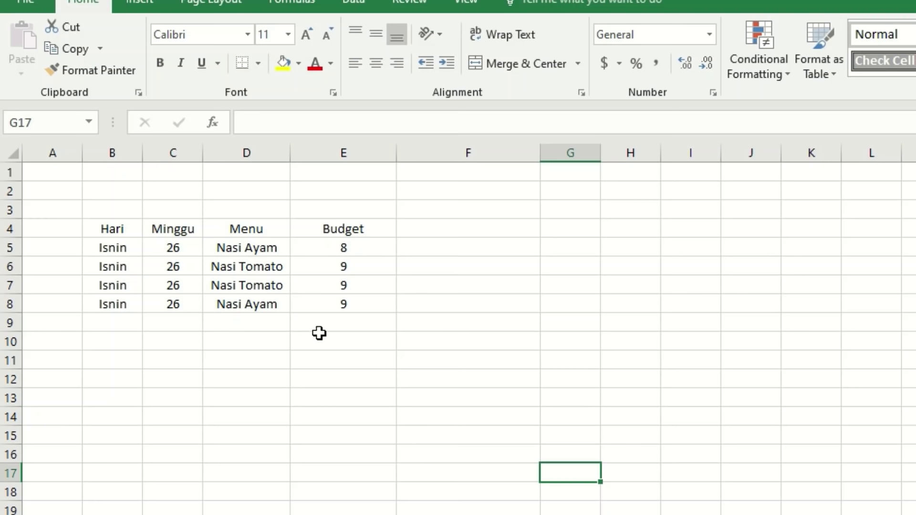
Copy the row 8 entries B8:E8 into row 9.
left_click_drag(102, 303, 322, 299)
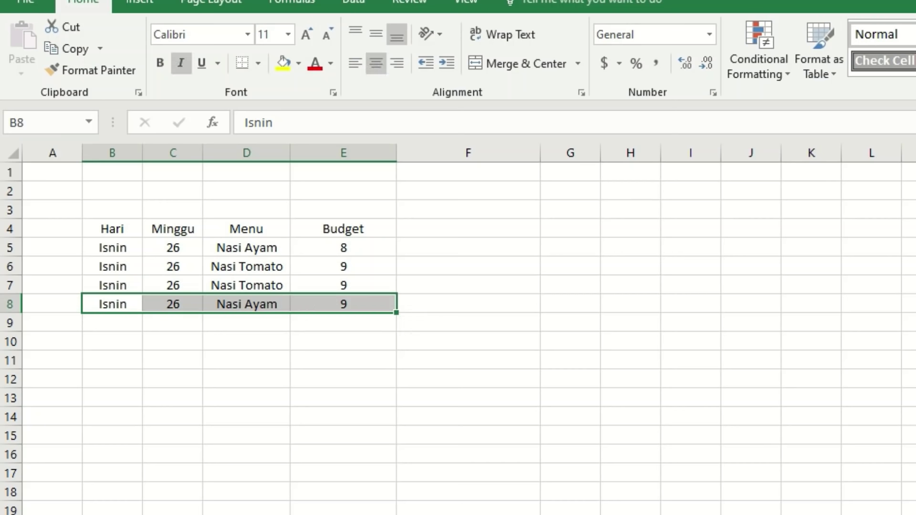
left_click(103, 48)
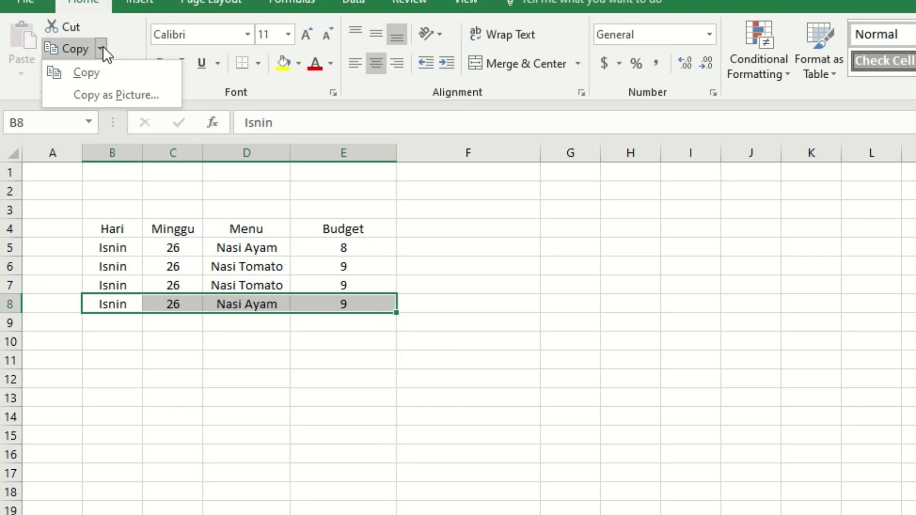
left_click(95, 74)
right_click(125, 322)
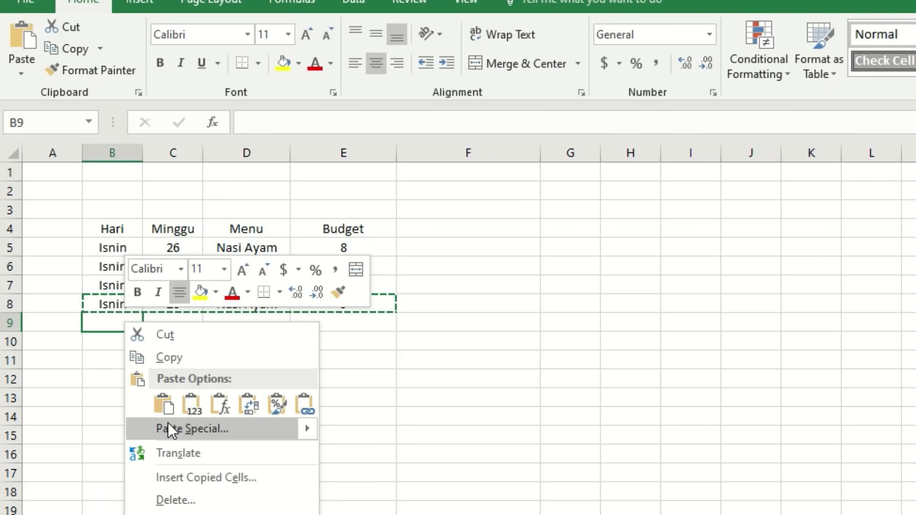
left_click(164, 406)
Copy B9:E9 into rows 10 and 11.
left_click(123, 359)
left_click_drag(122, 322, 365, 323)
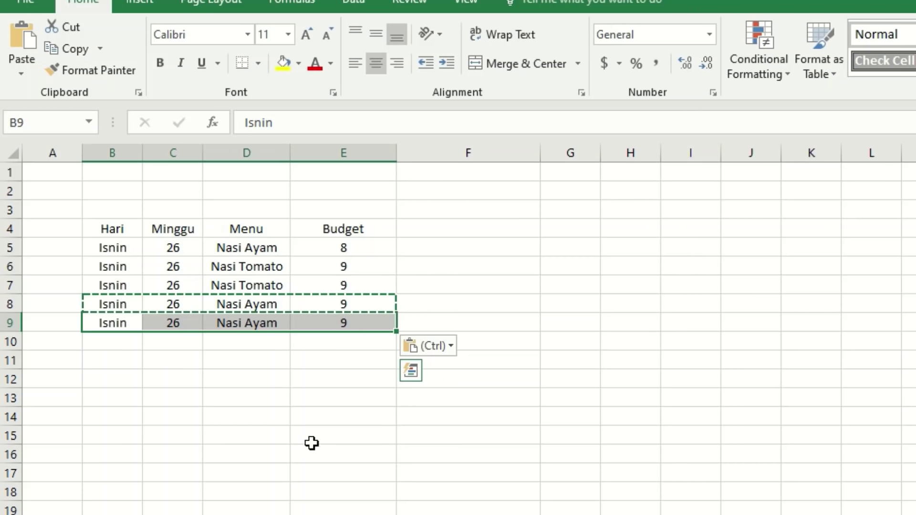
key("ctrl+c")
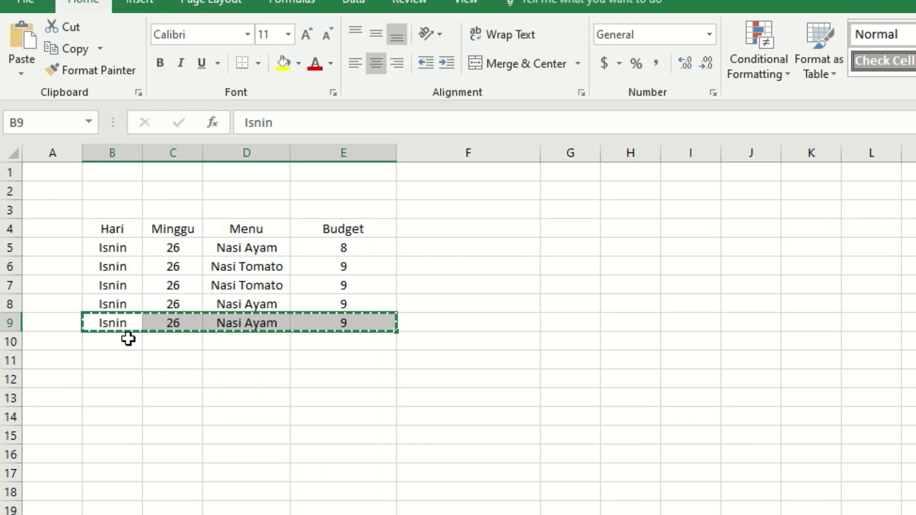
left_click(128, 339)
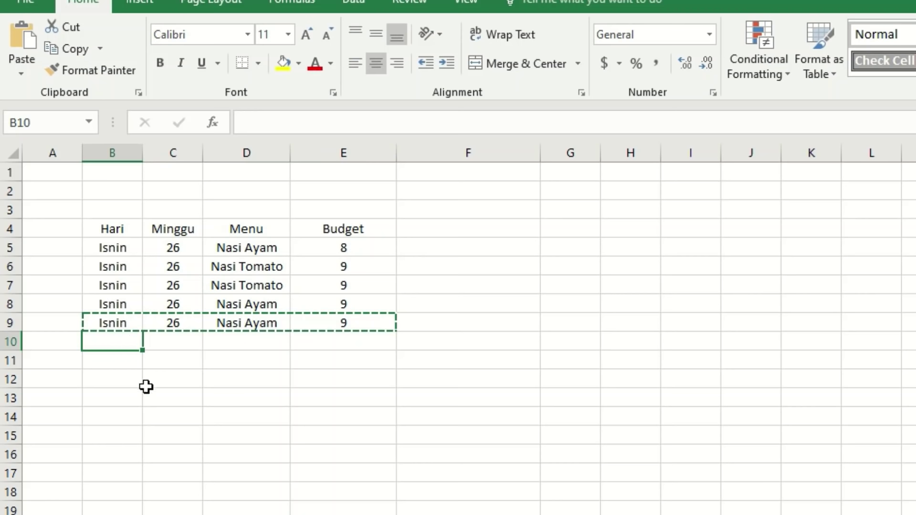
key("ctrl+v")
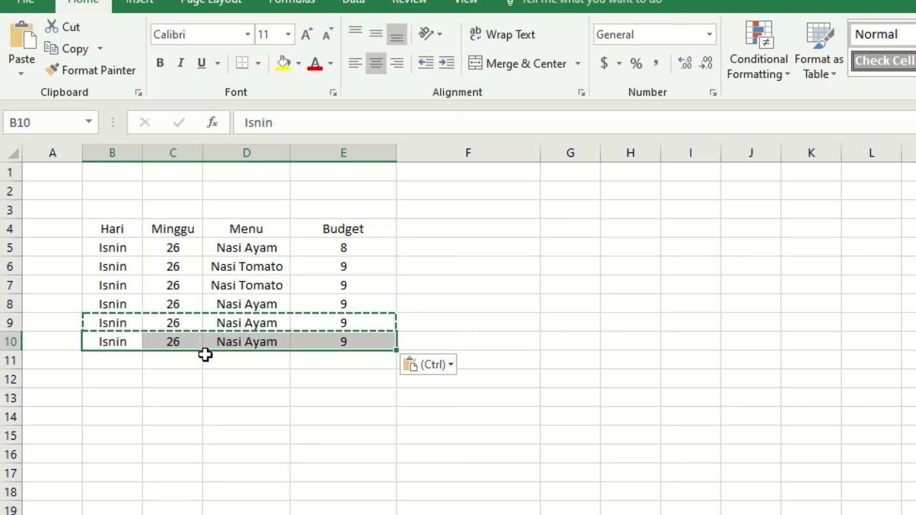
left_click(130, 367)
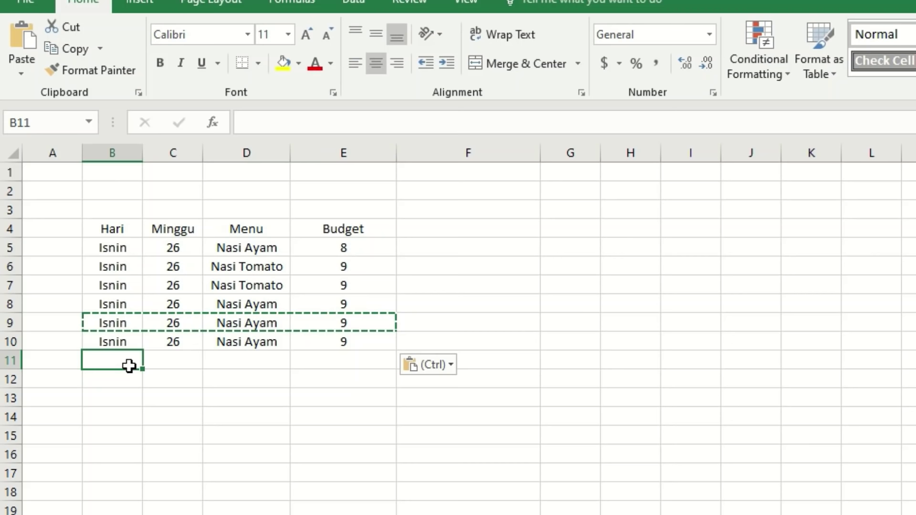
left_click_drag(125, 364, 335, 361)
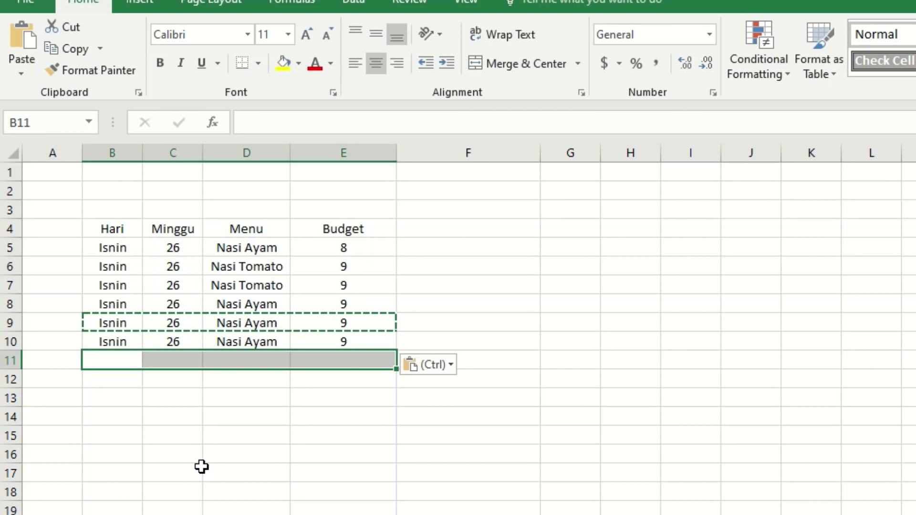
key("Return")
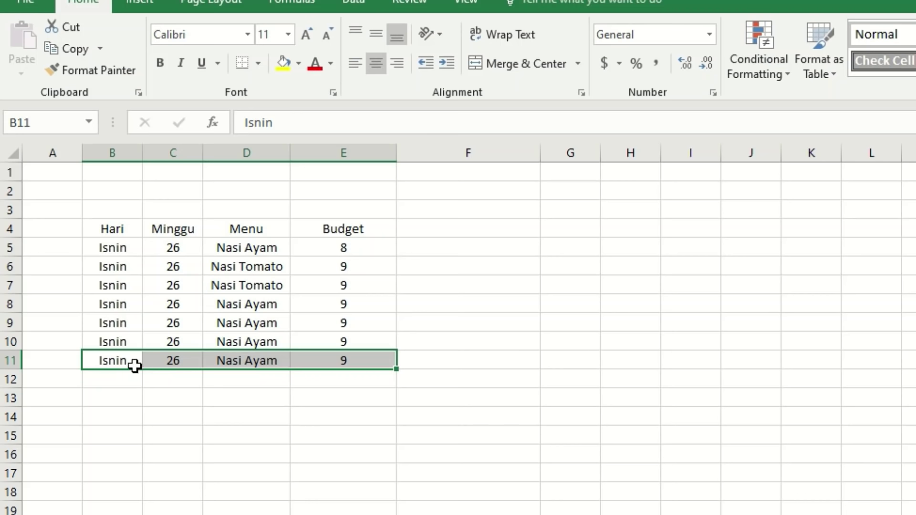
Fill B12 down with Isnin from B11 using Ctrl+D.
left_click(132, 366)
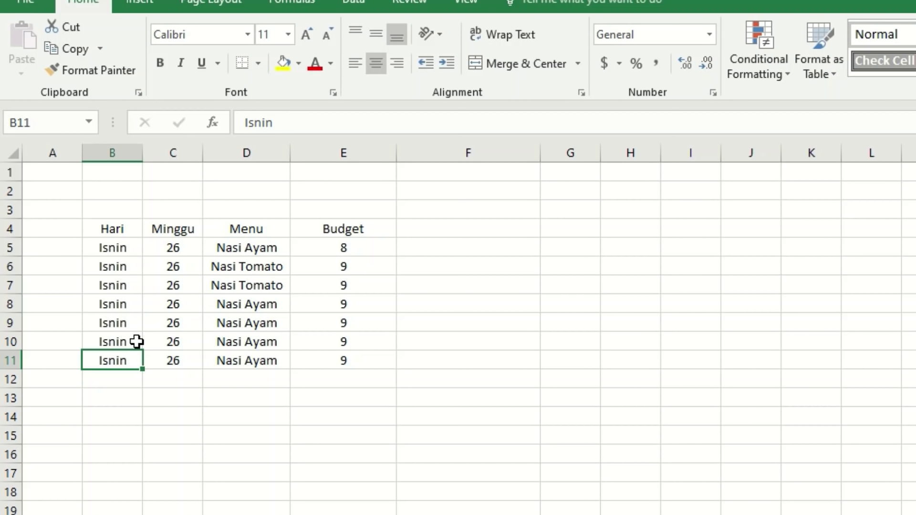
left_click(136, 340)
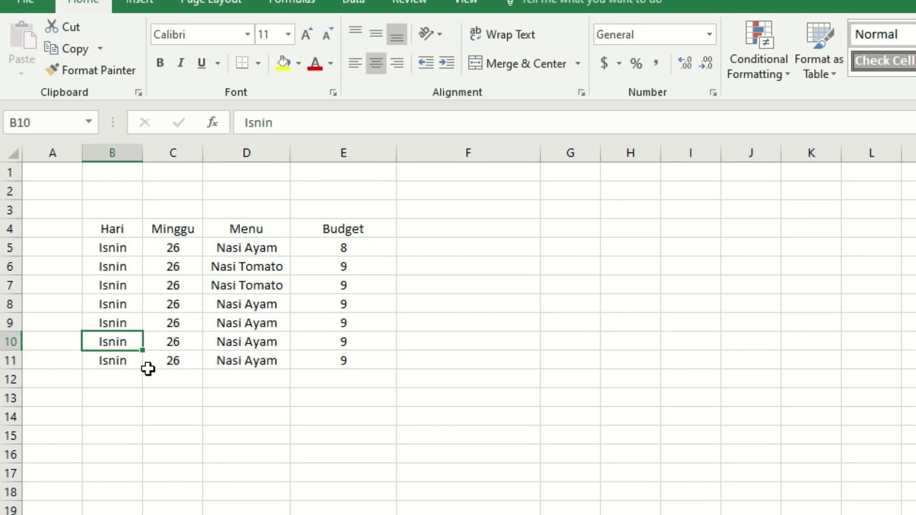
left_click(115, 383)
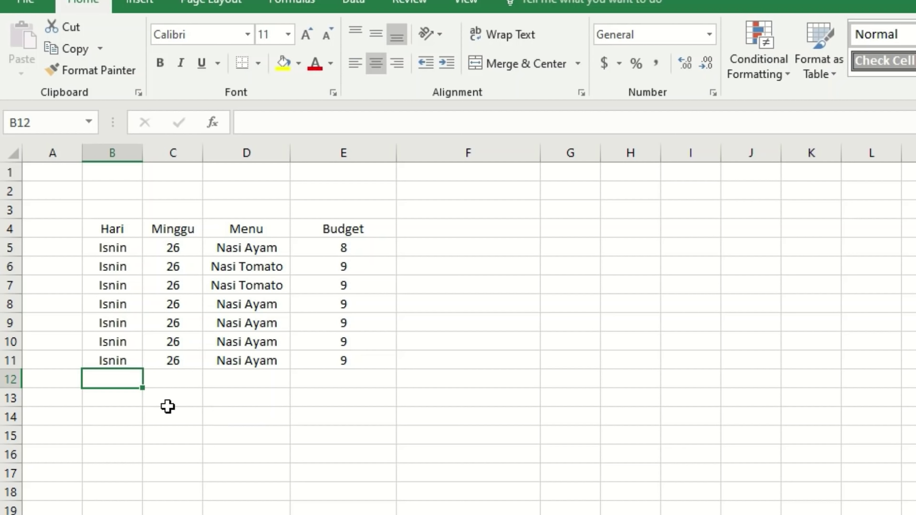
left_click(132, 361)
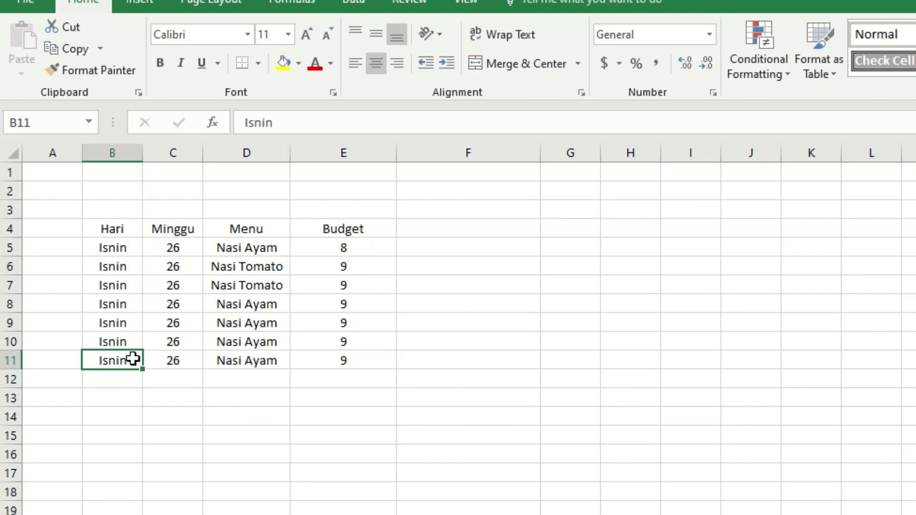
left_click(118, 381)
key("ctrl+d")
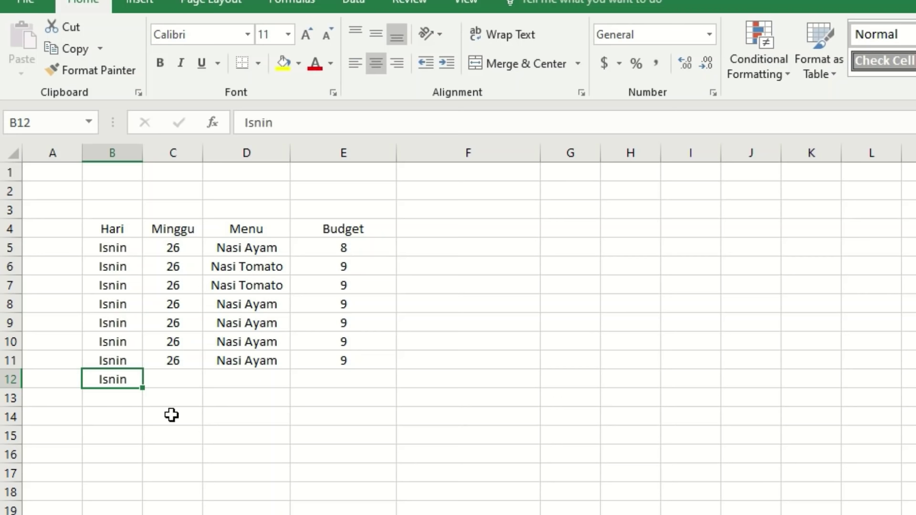
Fill D12 down with Nasi Ayam from the cell above.
left_click(130, 361)
left_click(133, 378)
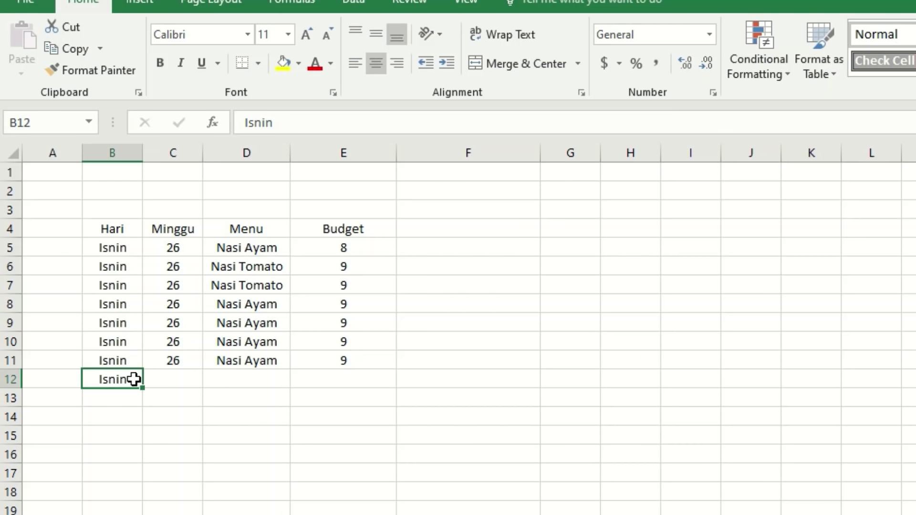
left_click(224, 379)
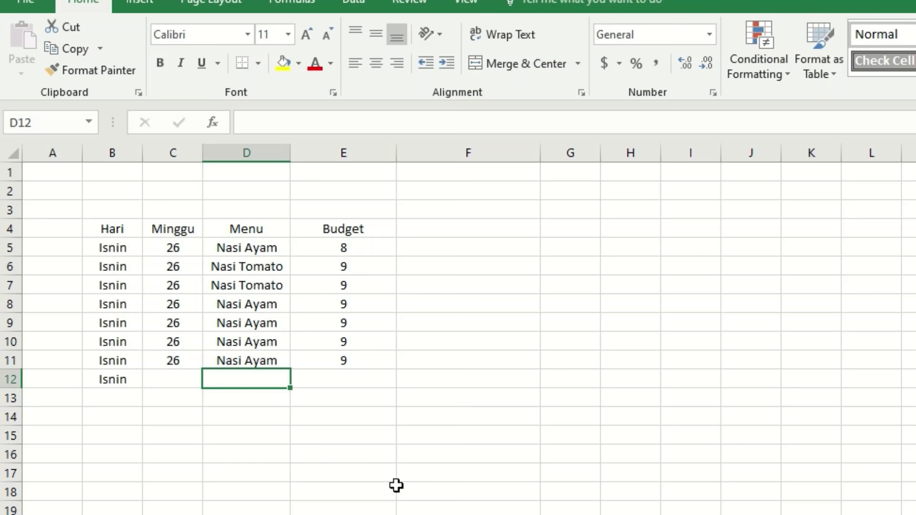
key("ctrl+d")
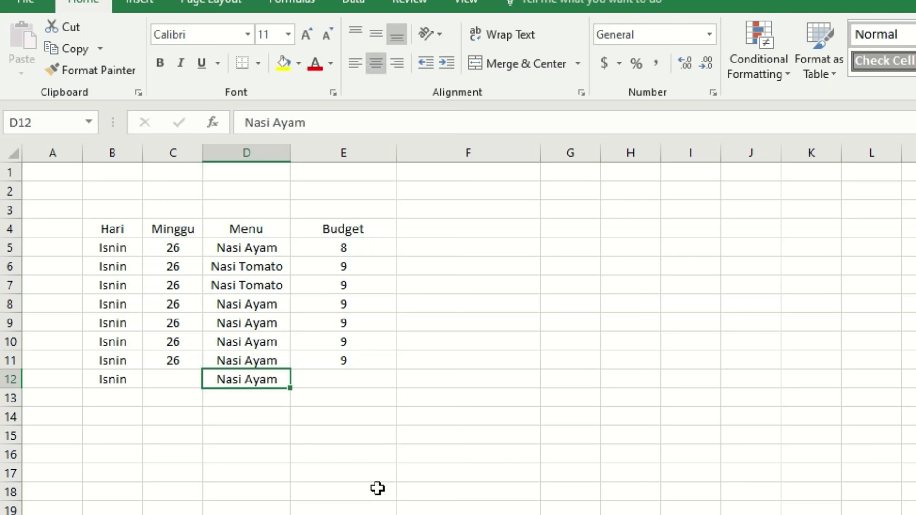
left_click(260, 398)
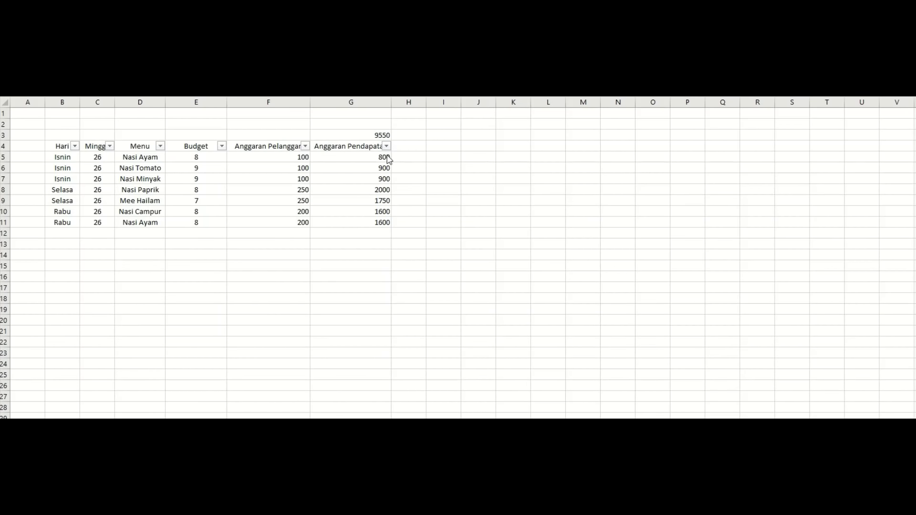
Re-enter G3 as a SUM of G5:G11, totalling 9550.
left_click(366, 139)
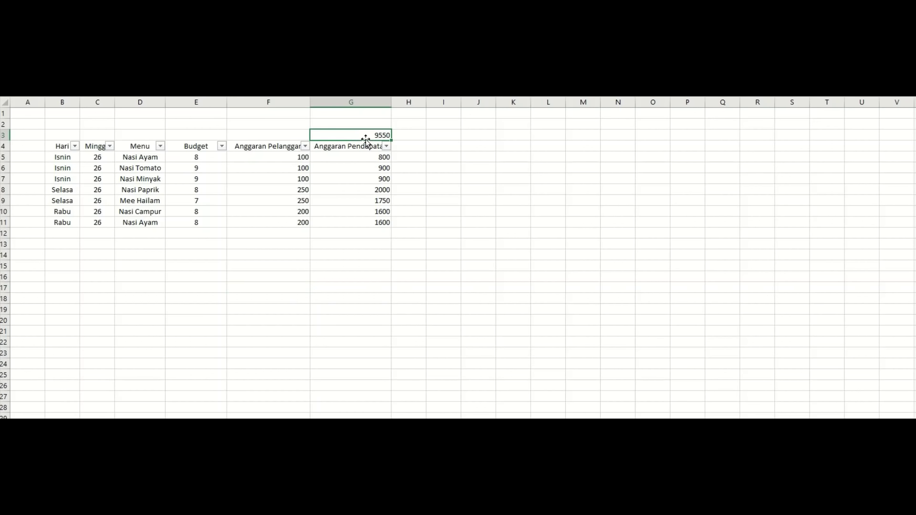
left_click(373, 201)
left_click(374, 137)
type("=S")
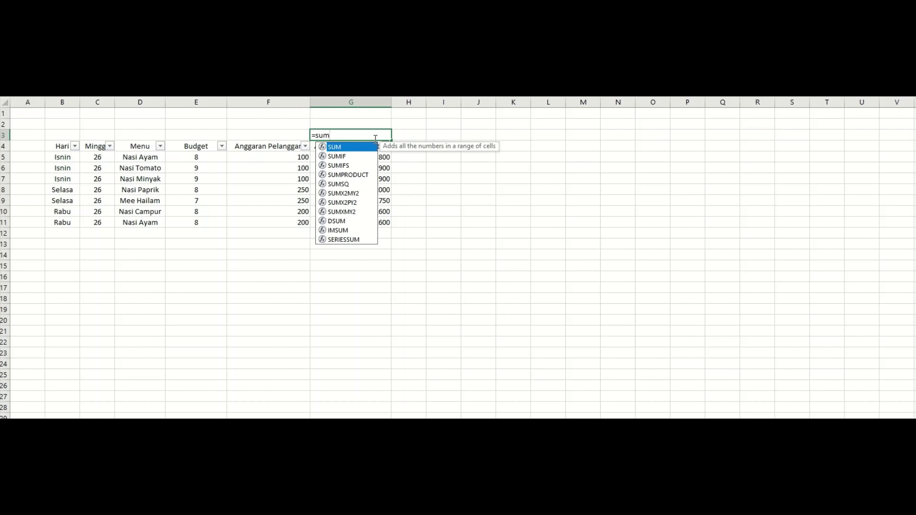
type("(")
left_click_drag(370, 156, 376, 223)
key("Return")
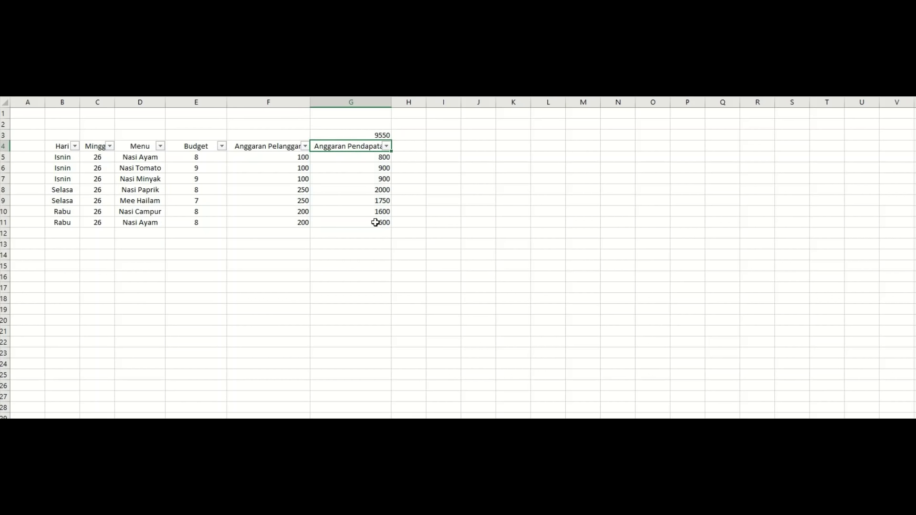
left_click(381, 135)
left_click(278, 201)
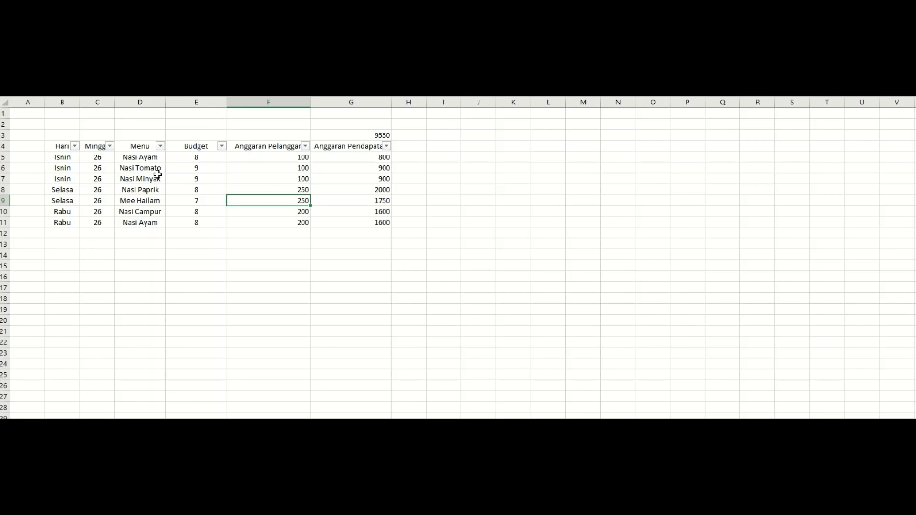
Filter the Hari column to Isnin only, then clear the Hari filter.
left_click(76, 146)
left_click(35, 252)
left_click(36, 260)
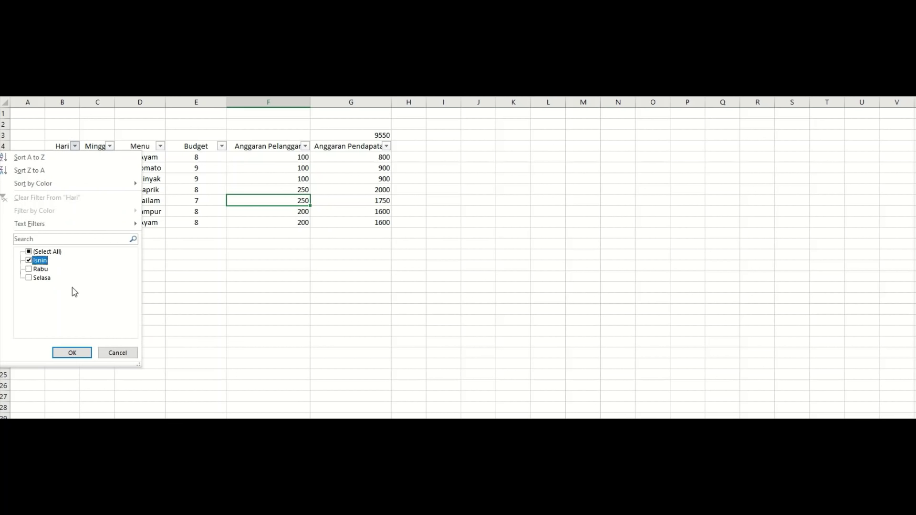
left_click(72, 353)
left_click_drag(389, 160, 388, 194)
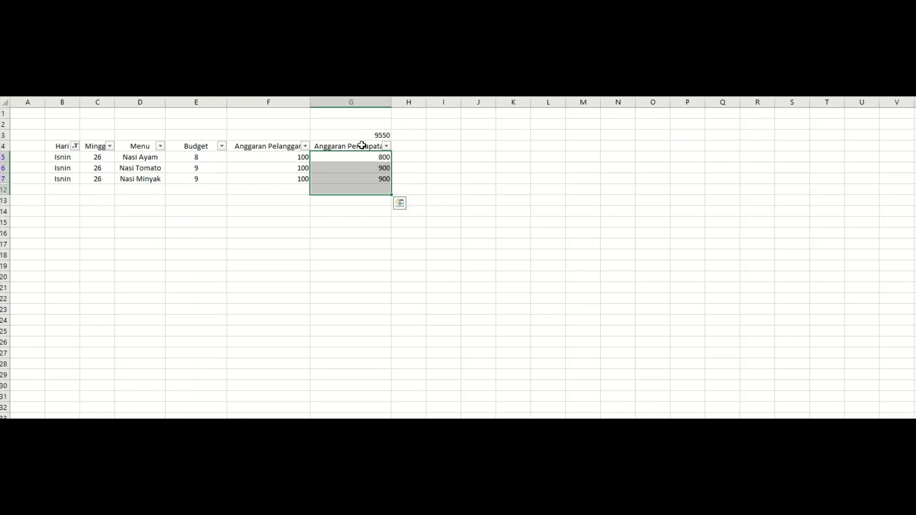
left_click(196, 190)
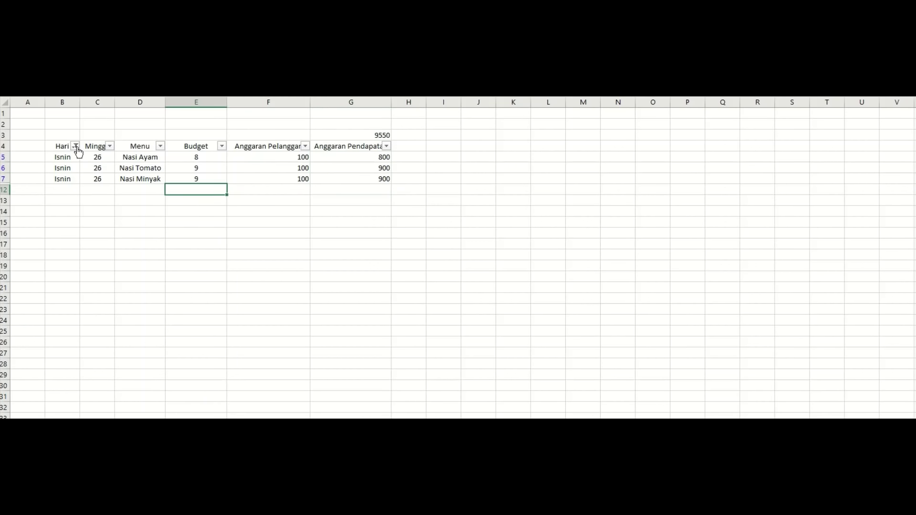
left_click(75, 146)
left_click(106, 203)
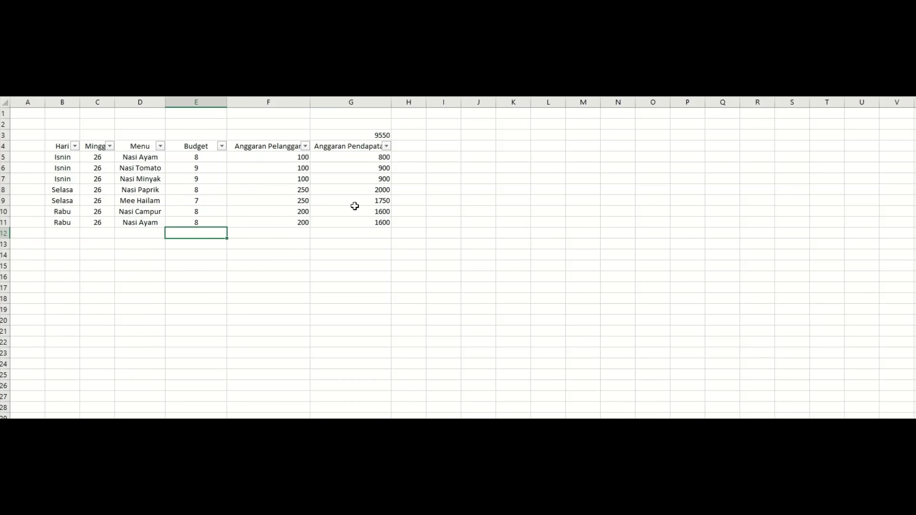
Replace G3 with =SUBTOTAL(9,G5:G11).
left_click(369, 137)
type("=")
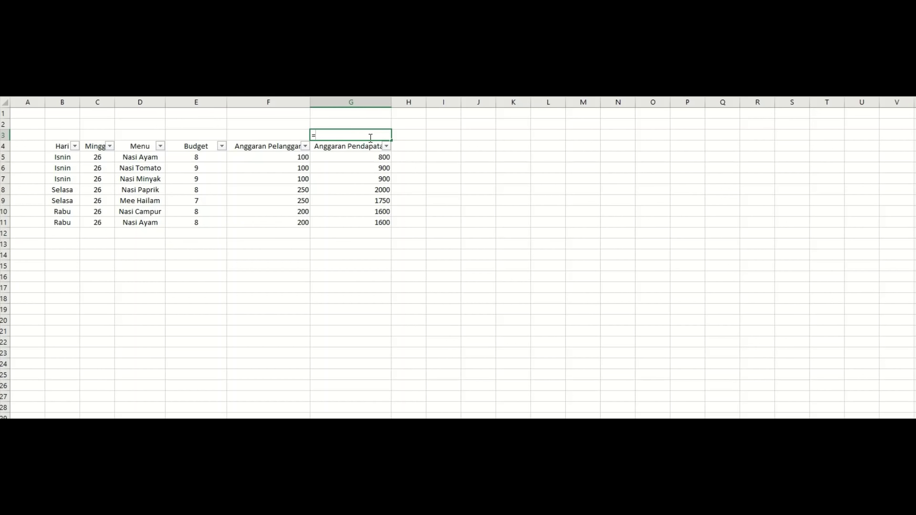
type("subto")
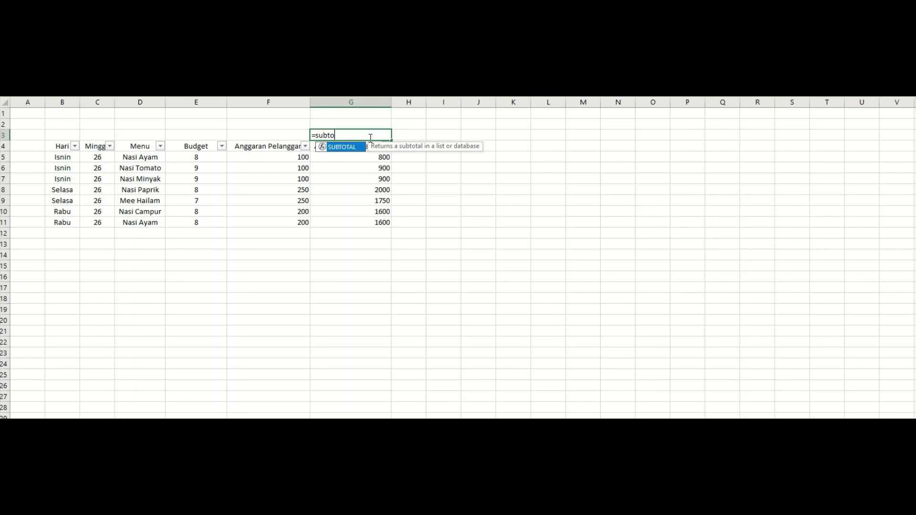
type("tal(")
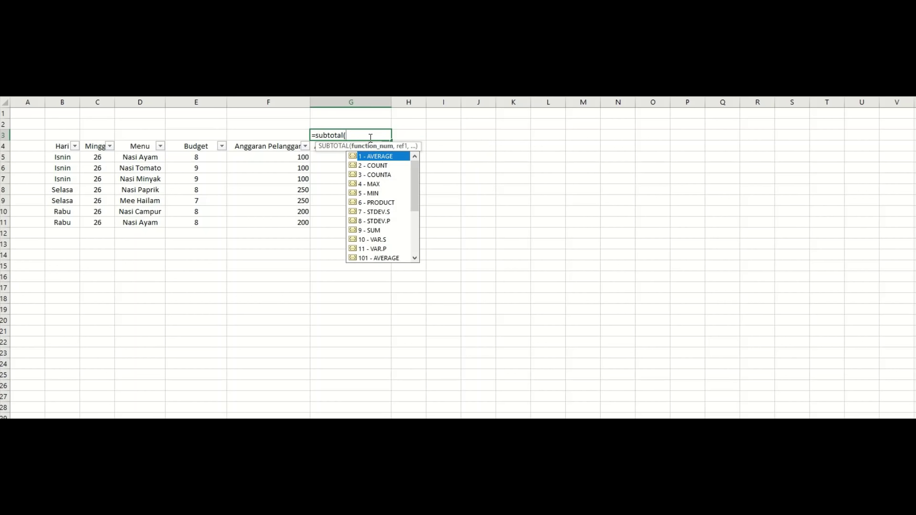
type("9,")
left_click(363, 159)
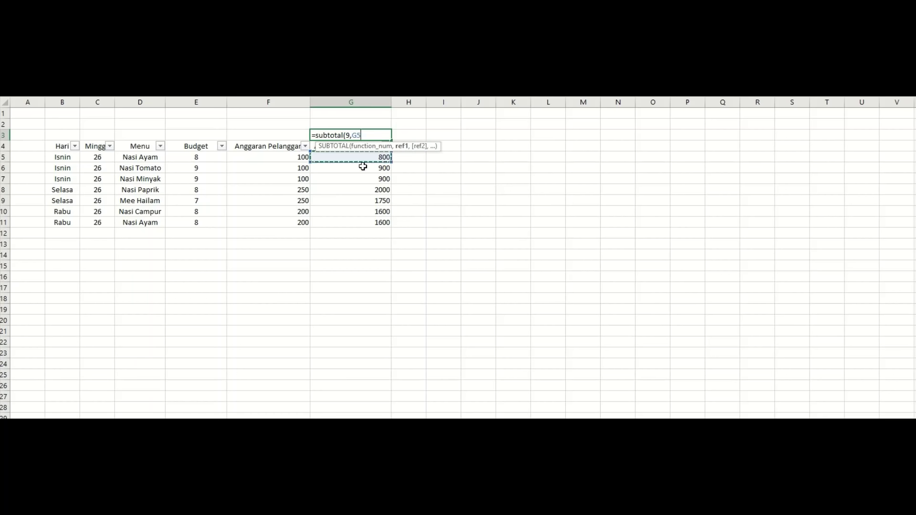
left_click_drag(362, 166, 372, 224)
type(")")
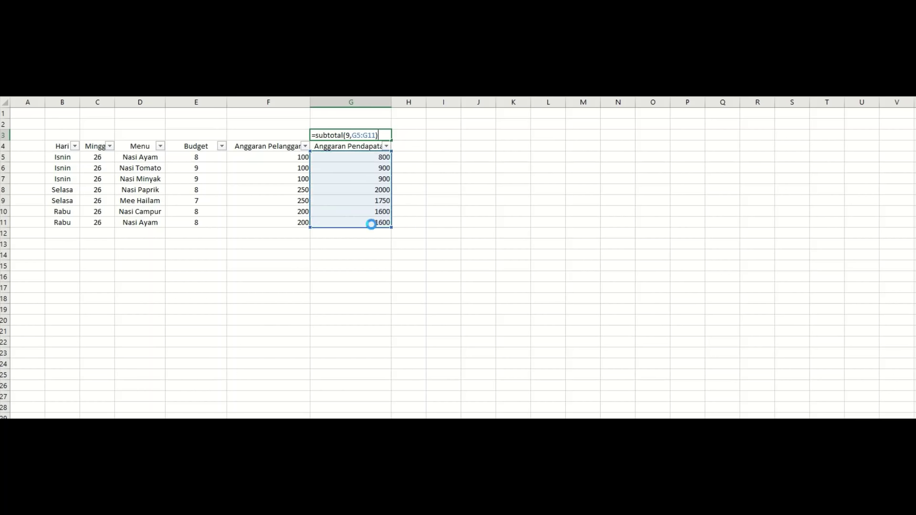
key("Return")
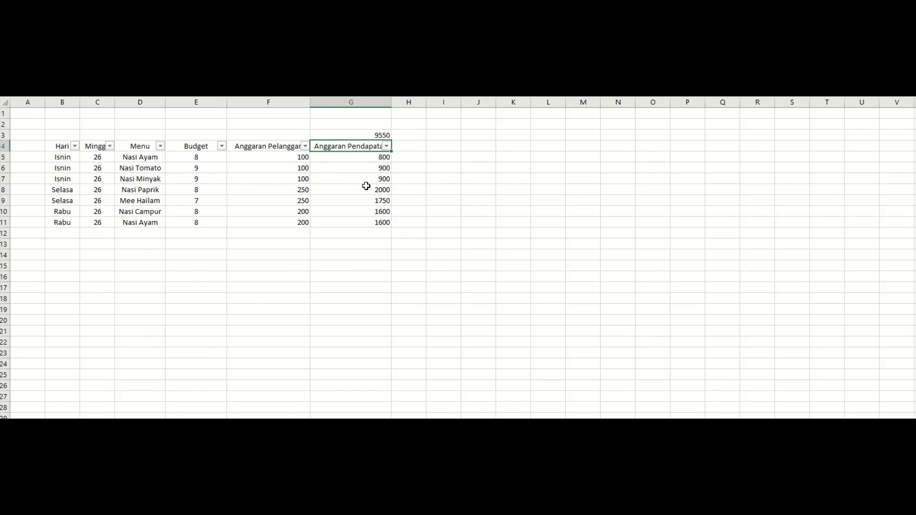
left_click(374, 135)
left_click_drag(372, 157, 378, 224)
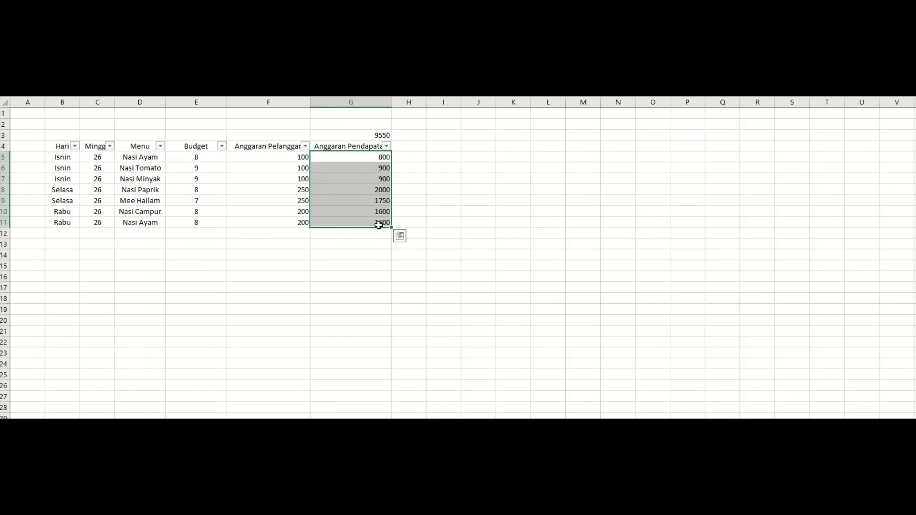
left_click(257, 210)
Filter the Hari column to Isnin only, then to Rabu only.
left_click(75, 146)
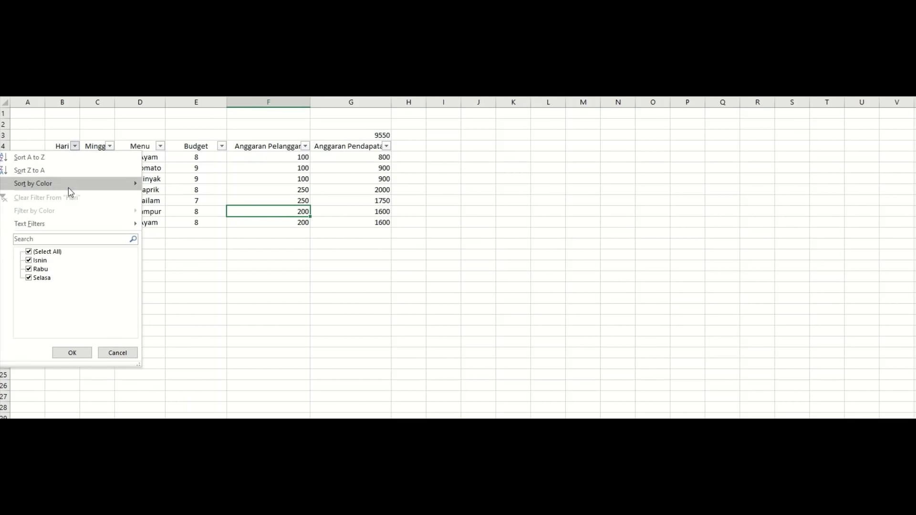
left_click(45, 252)
left_click(41, 261)
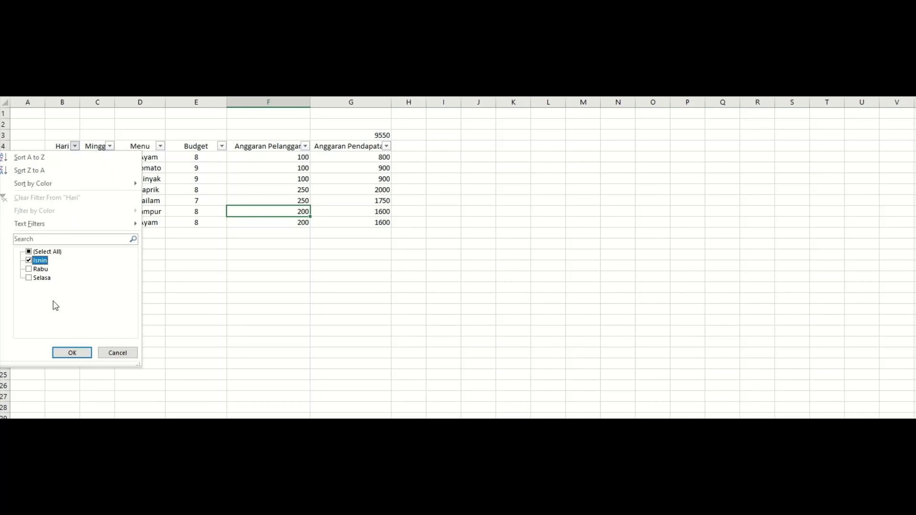
left_click(74, 354)
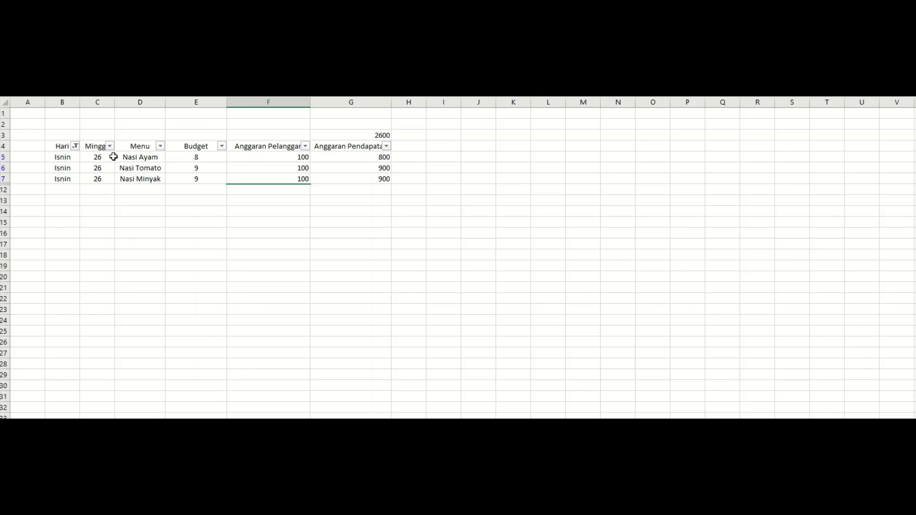
left_click(74, 146)
left_click(29, 261)
left_click(30, 269)
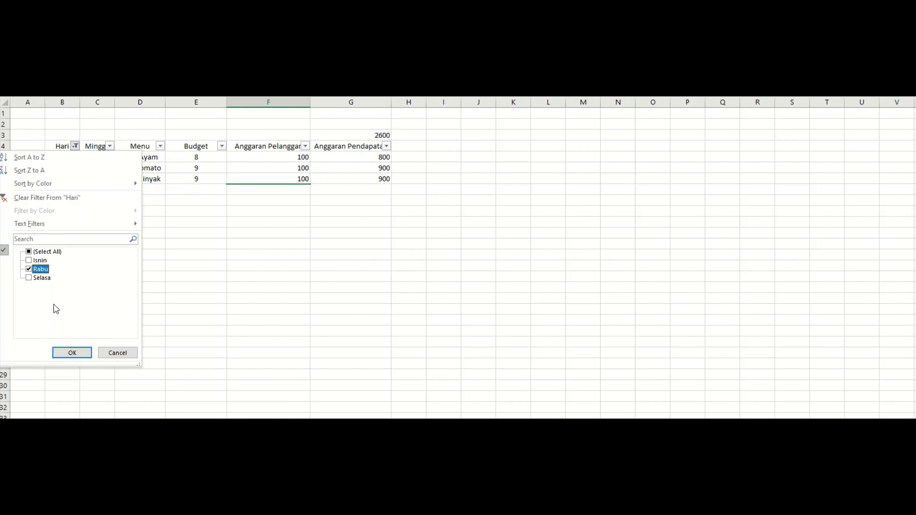
left_click(82, 356)
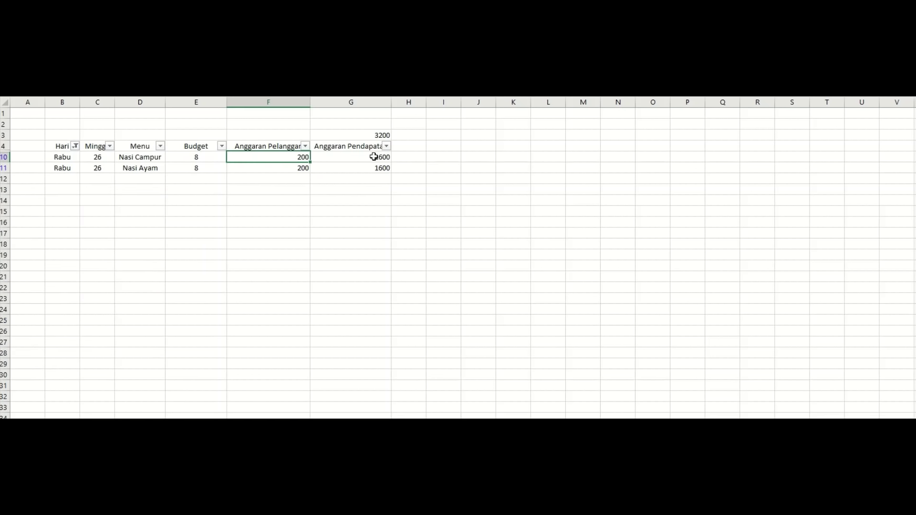
Inspect the filtered 1600 values in column G and the empty cells below the table.
left_click(368, 170)
left_click(369, 154)
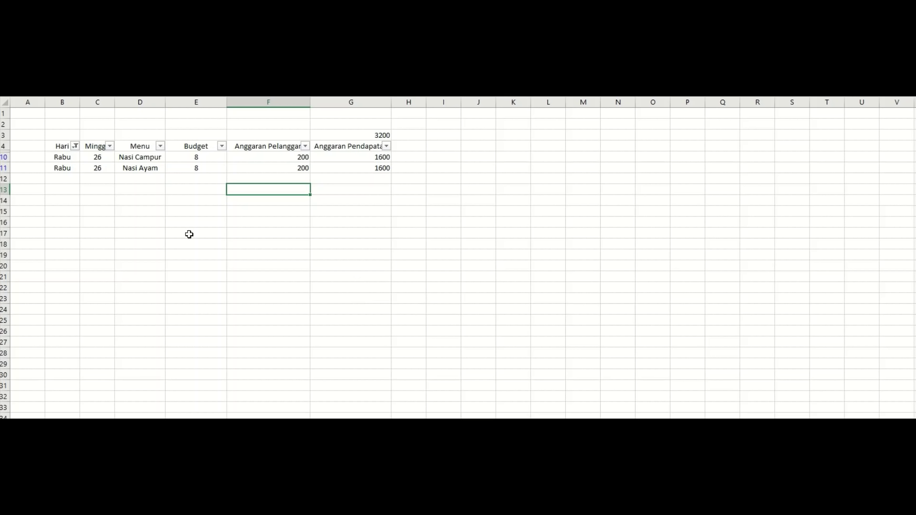
scroll(189, 234, "up", 3)
scroll(189, 234, "down", 4)
scroll(194, 234, "up", 4)
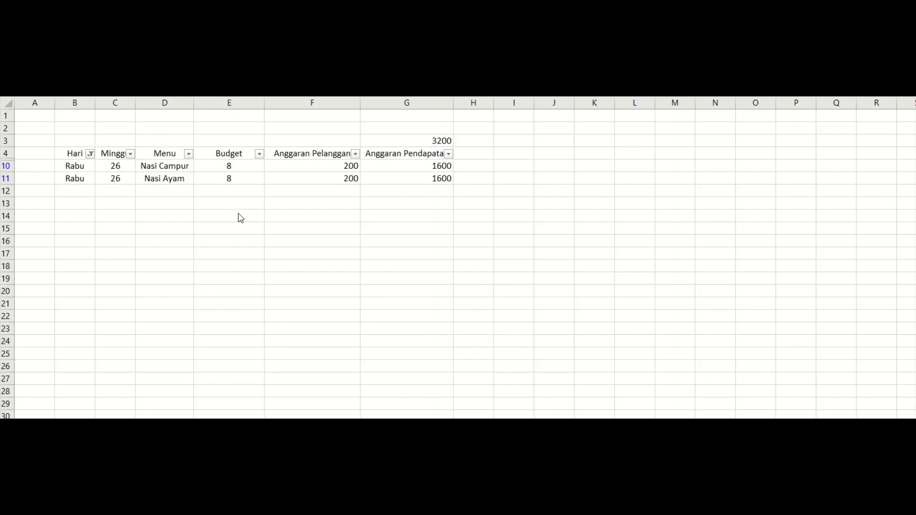
left_click(219, 203)
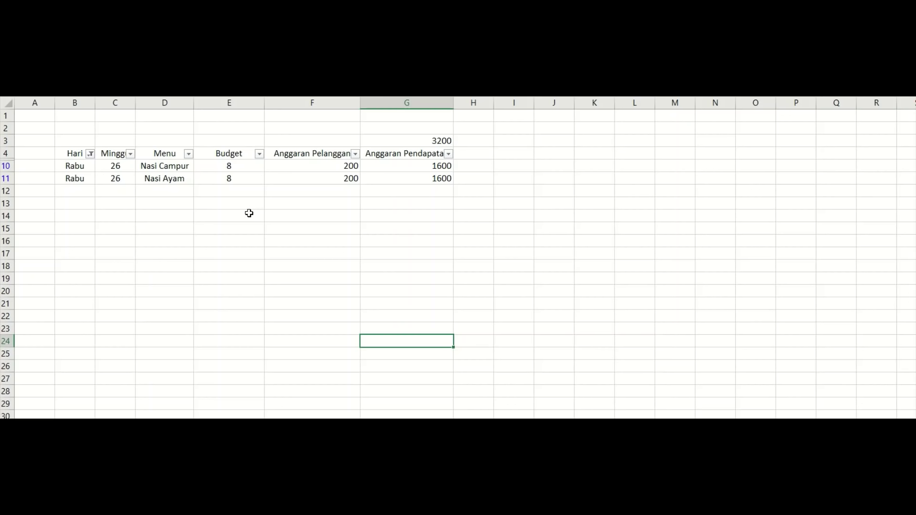
left_click_drag(228, 191, 204, 208)
left_click(206, 215)
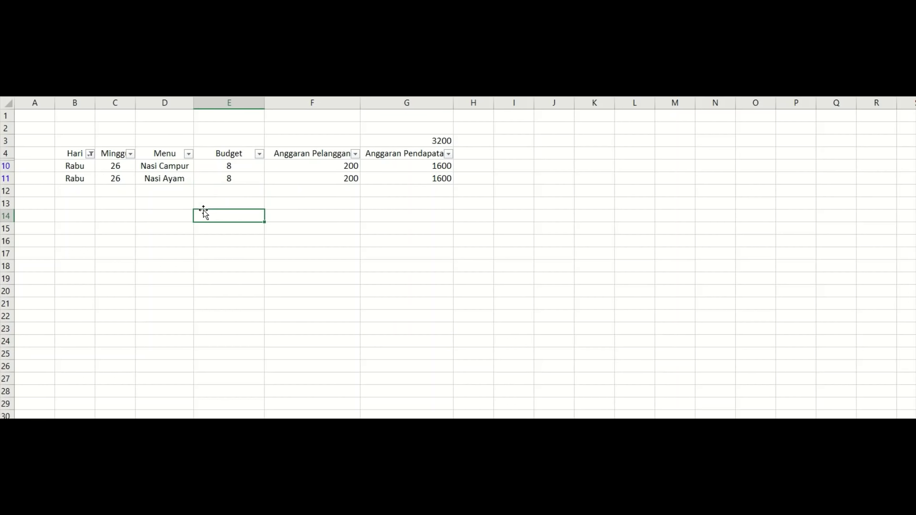
key("F12")
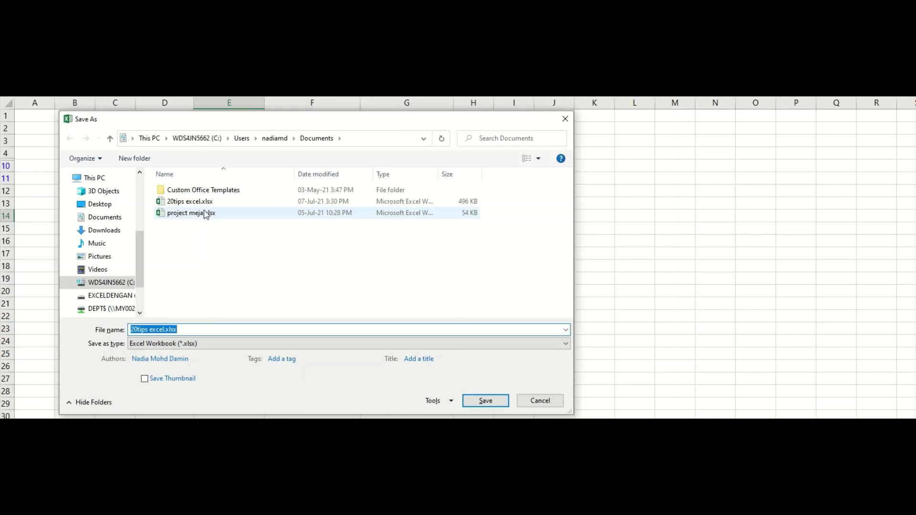
left_click(565, 119)
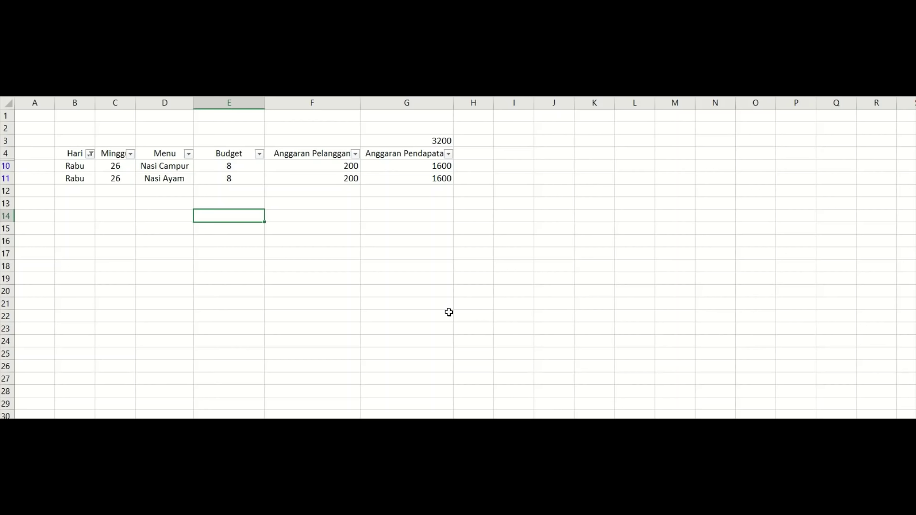
Select the 1600 value in G10 of the filtered table.
left_click(426, 166)
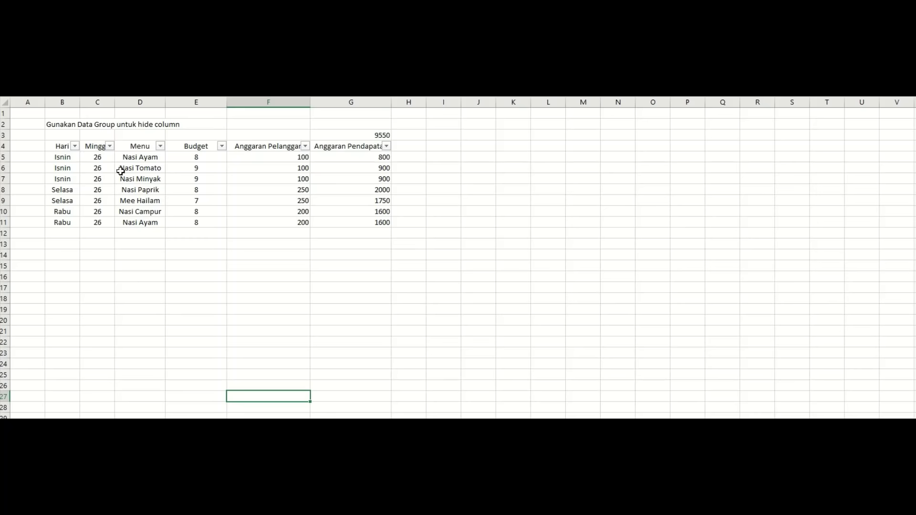
Select columns B through P and pin the ribbon open.
left_click_drag(64, 102, 862, 103)
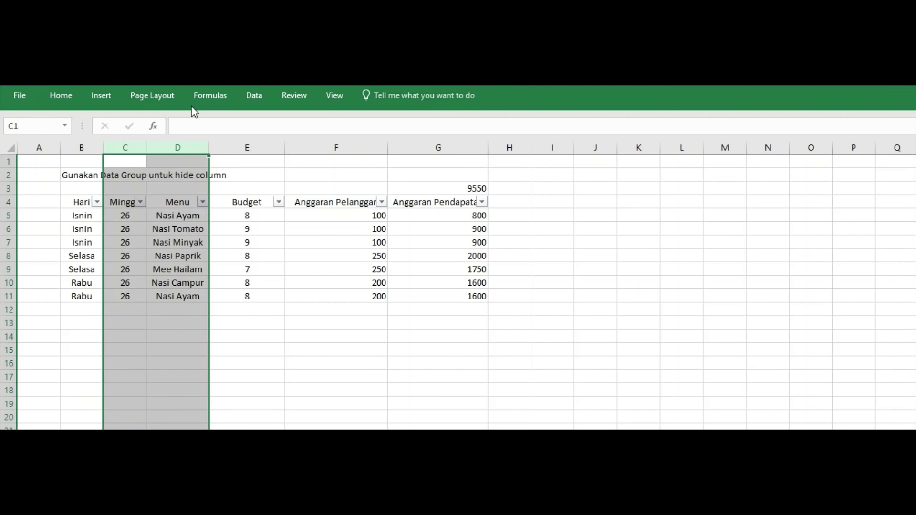
left_click(61, 97)
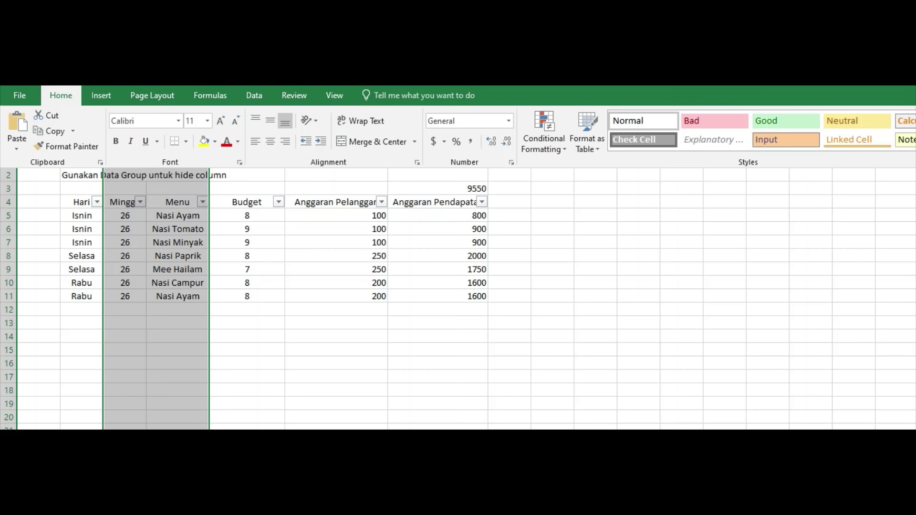
double_click(62, 96)
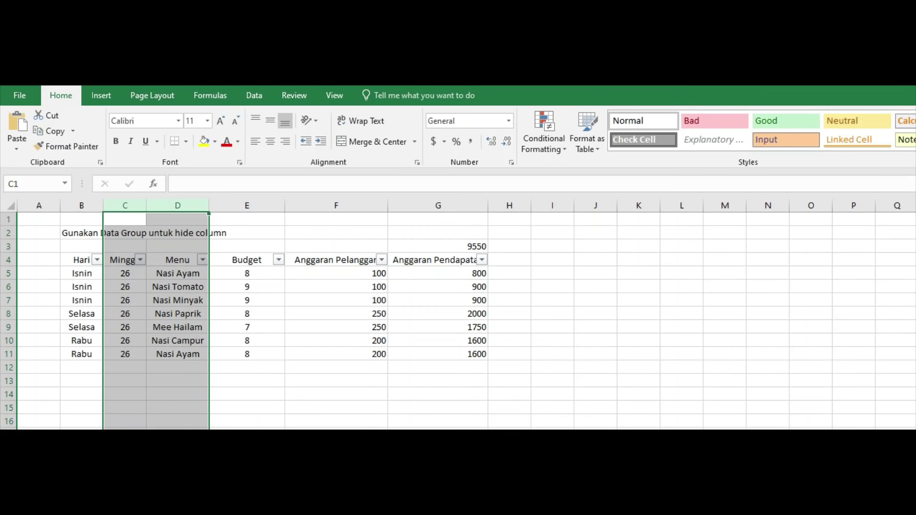
left_click(424, 393)
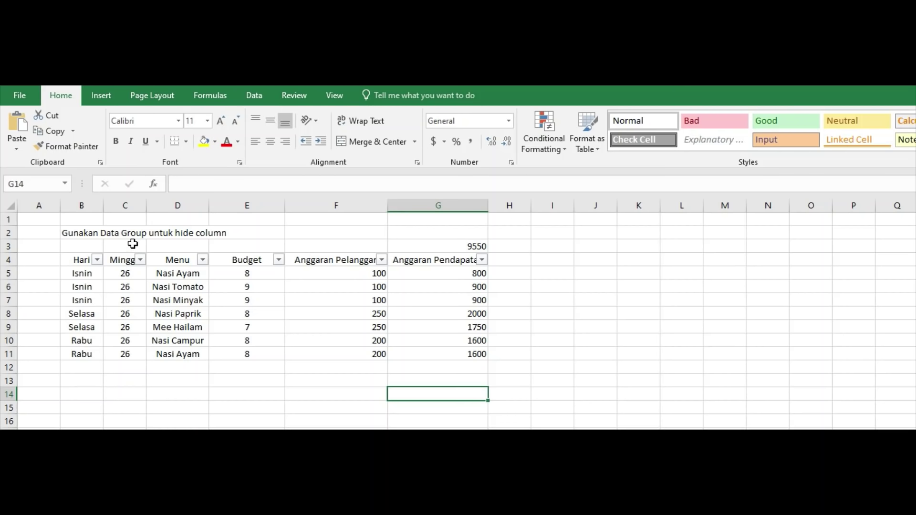
Group columns C and D with Data > Group and test collapsing and expanding them.
left_click_drag(132, 205, 178, 210)
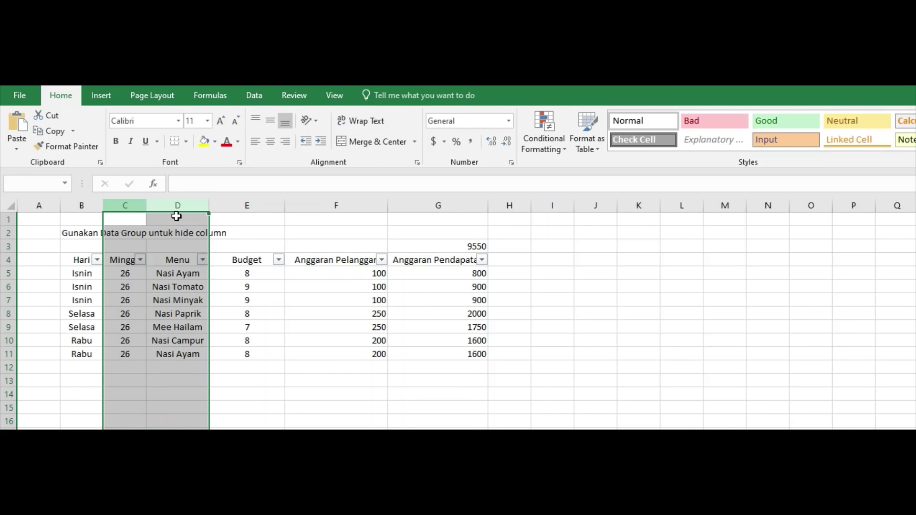
left_click(254, 95)
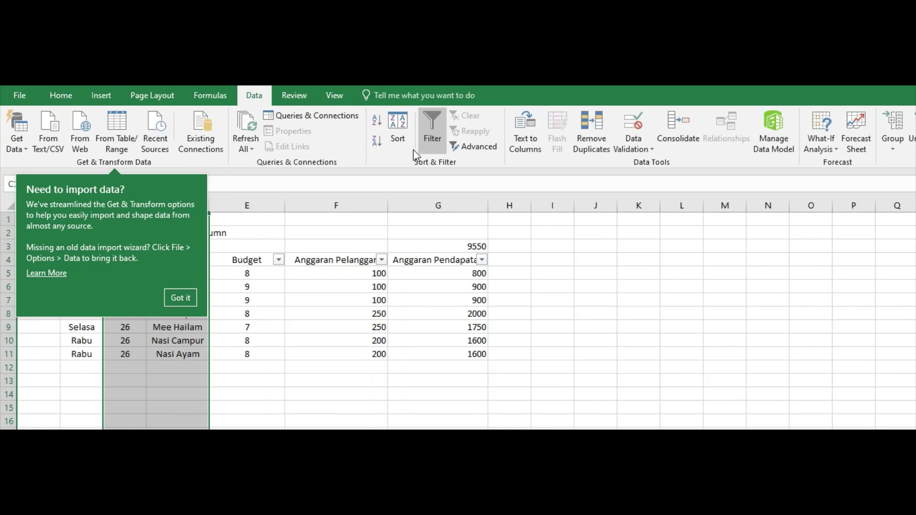
left_click(897, 125)
left_click(232, 366)
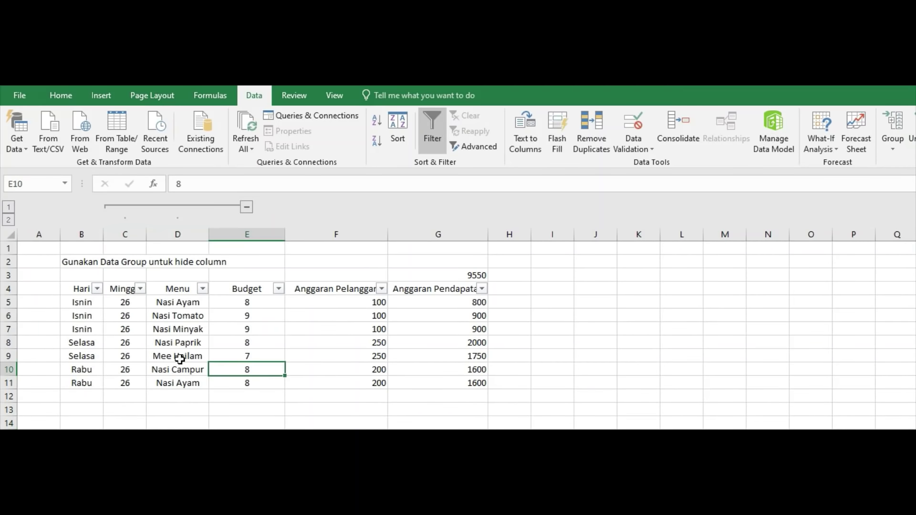
left_click(247, 208)
left_click(139, 208)
left_click(247, 207)
left_click(139, 208)
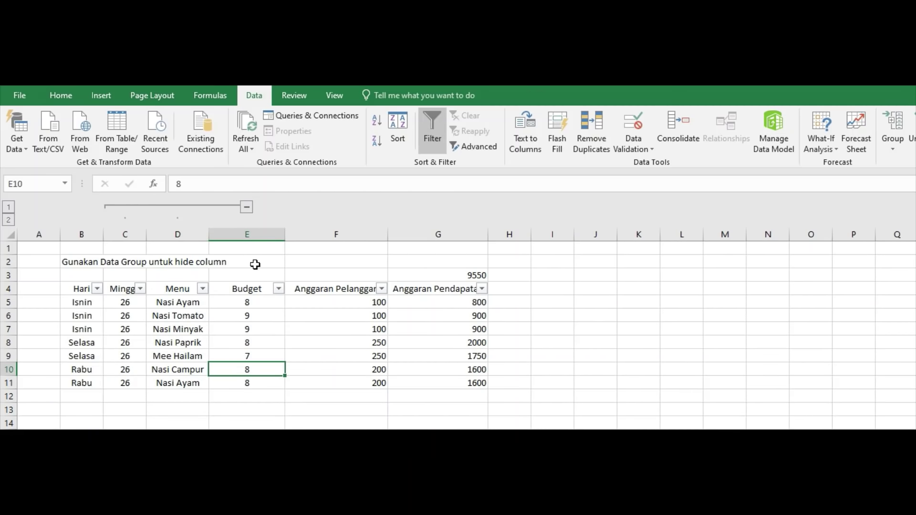
left_click(247, 208)
left_click(139, 207)
Group columns F and G (Anggaran Pelanggan, Anggaran Pendapatan).
left_click(344, 343)
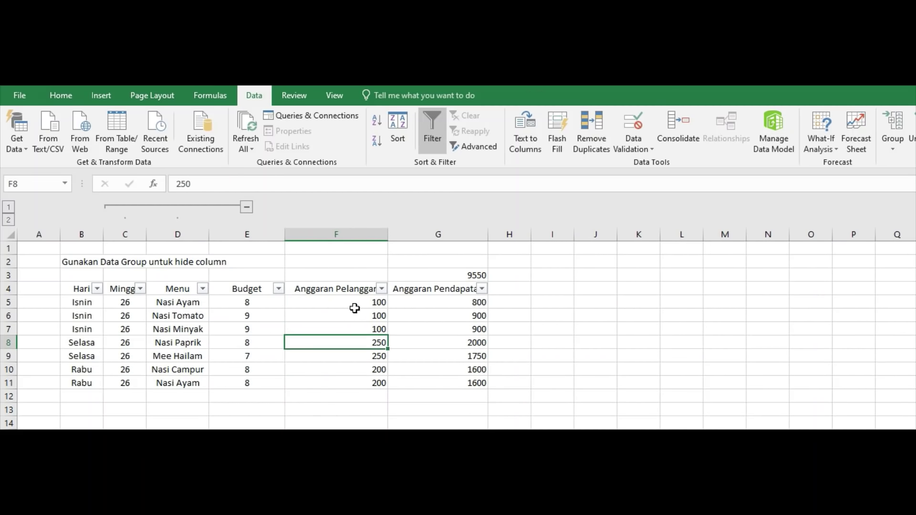
left_click_drag(351, 237, 466, 238)
left_click(359, 237)
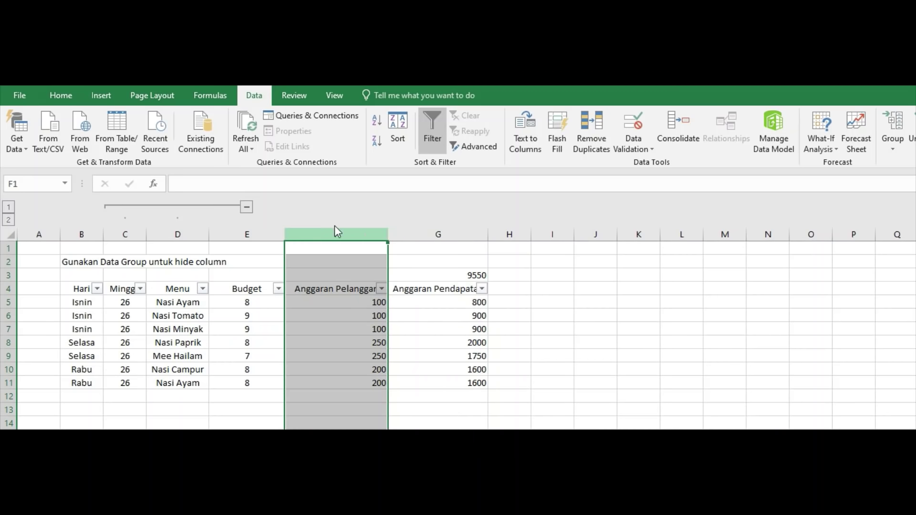
left_click_drag(353, 237, 438, 237)
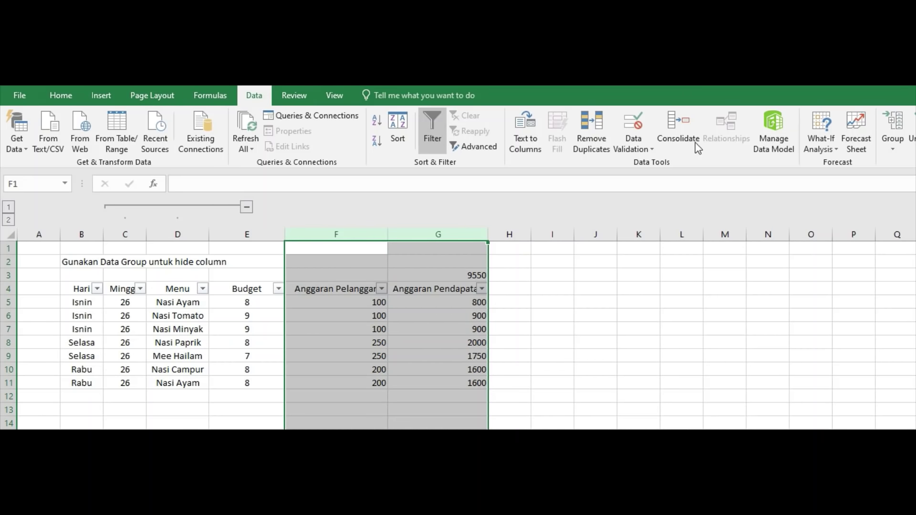
left_click(902, 123)
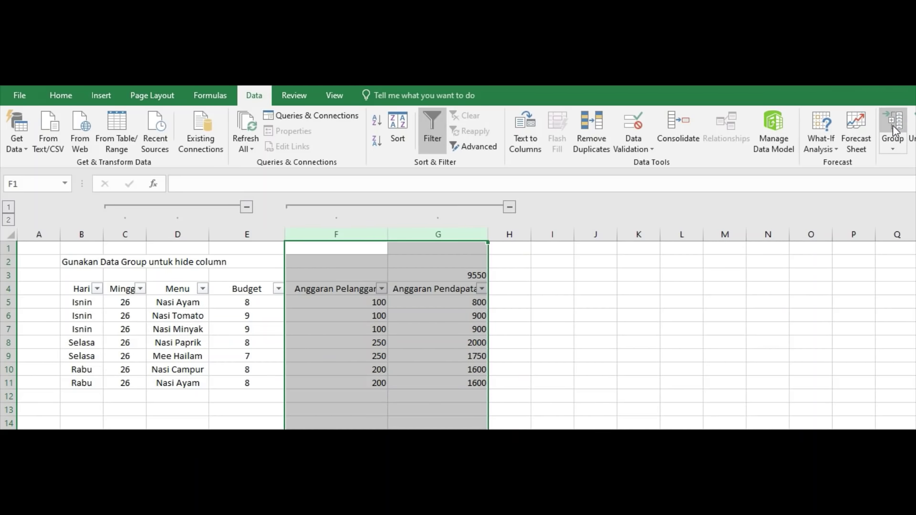
left_click(579, 325)
Collapse and expand both column groups individually, then all at once with outline levels 1 and 2.
left_click(510, 210)
left_click(307, 208)
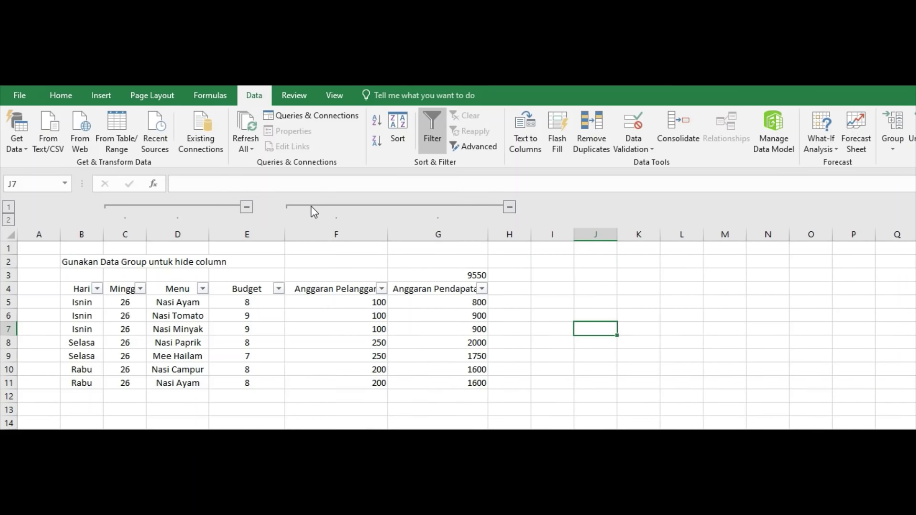
left_click(247, 207)
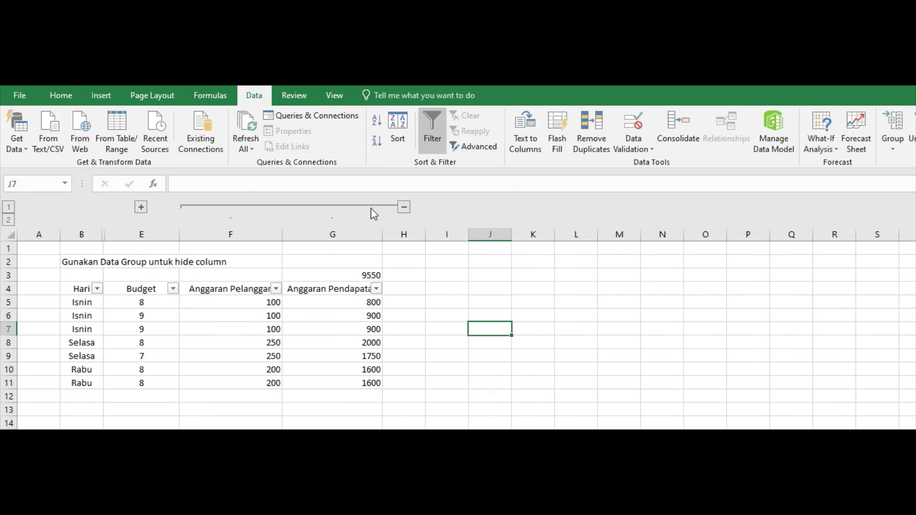
left_click(405, 207)
left_click(202, 207)
left_click(140, 207)
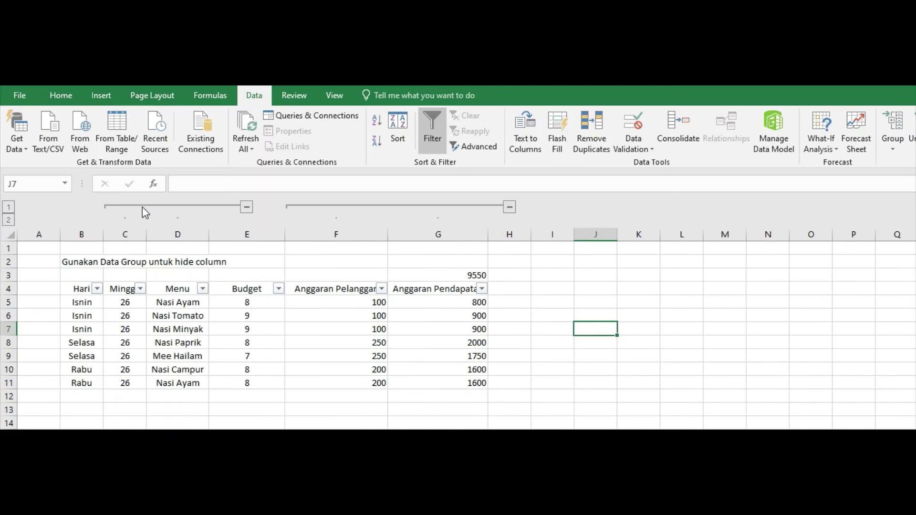
left_click(9, 207)
left_click(9, 220)
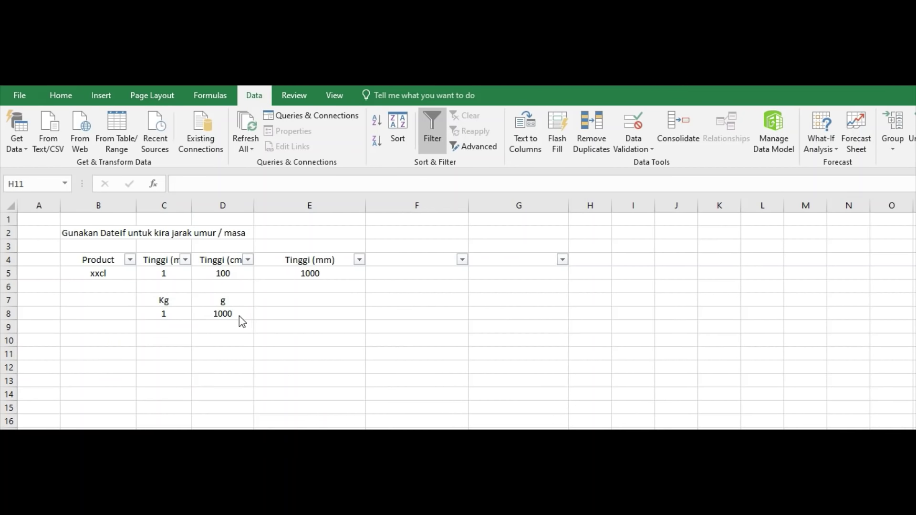
Inspect the =CONVERT(C8,"kg","g") formula in D8 against the 1 Kg in C8 and the metre values.
left_click(225, 313)
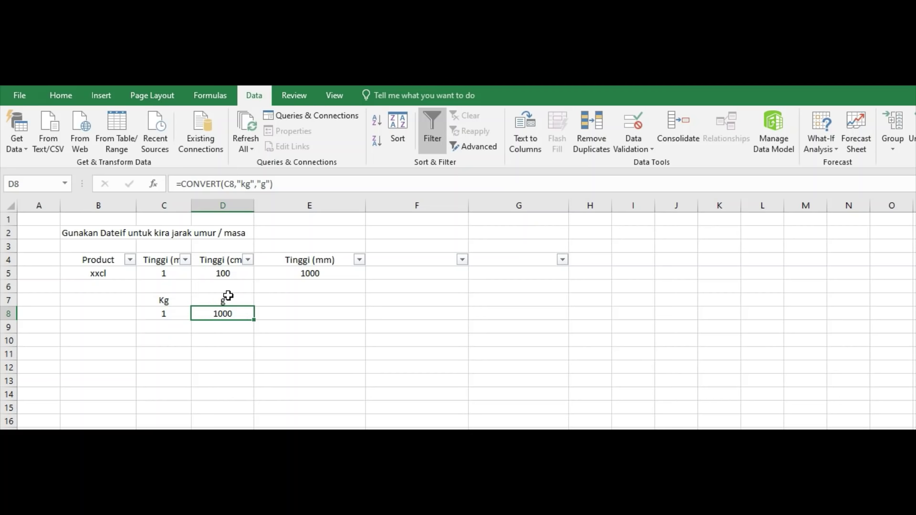
left_click(172, 315)
left_click(171, 274)
left_click(181, 326)
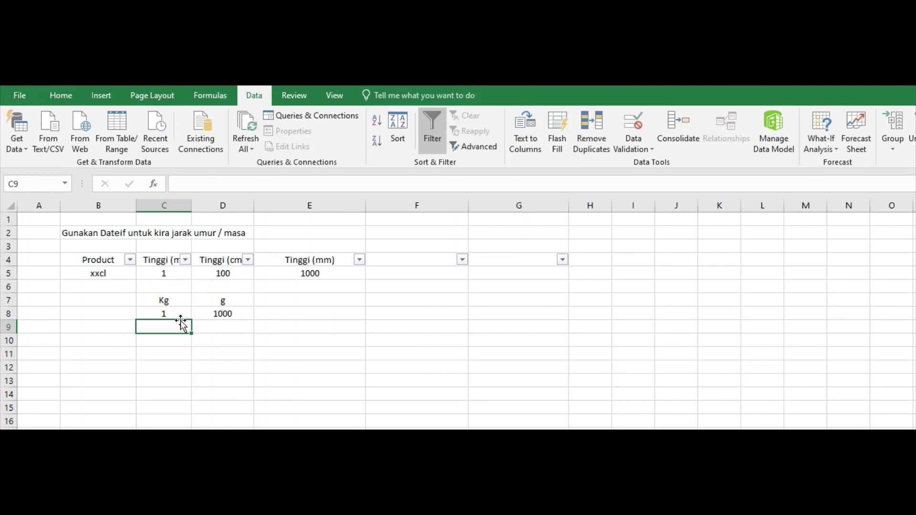
left_click(175, 313)
left_click(164, 260)
left_click(176, 303)
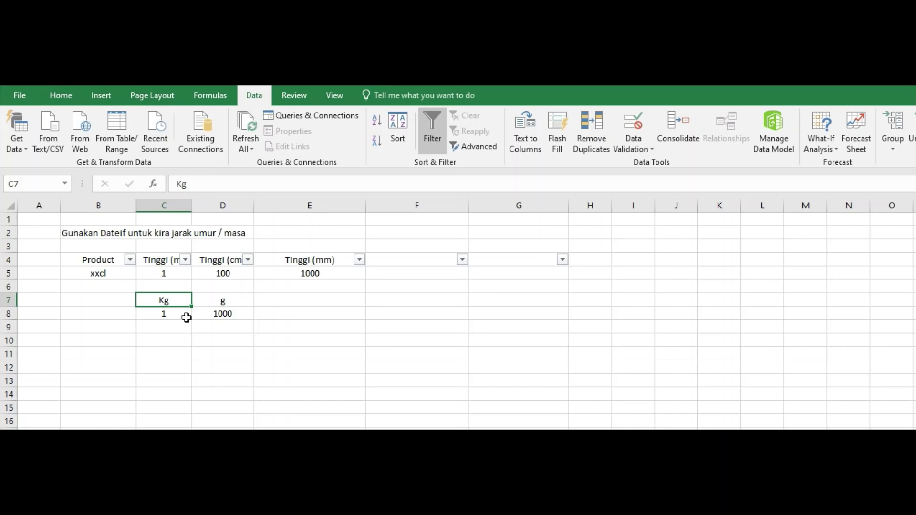
left_click(176, 315)
left_click(225, 314)
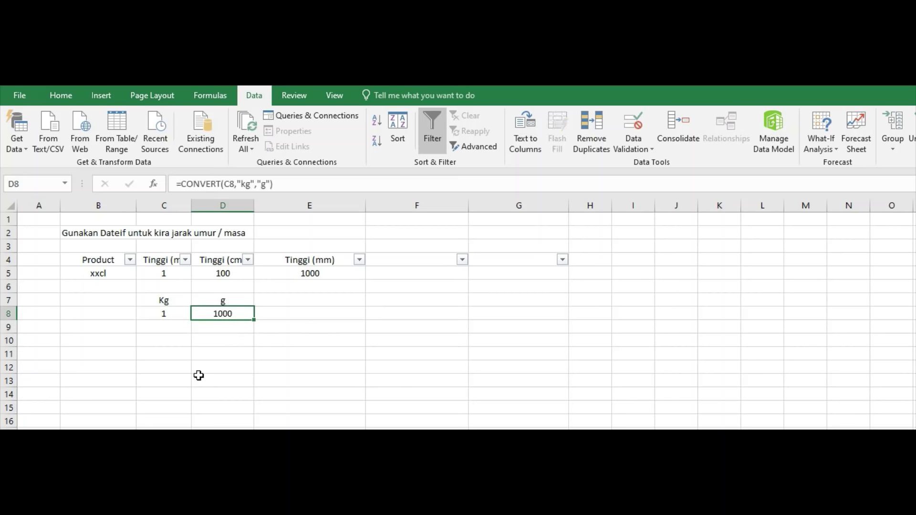
left_click(198, 377)
left_click(168, 276)
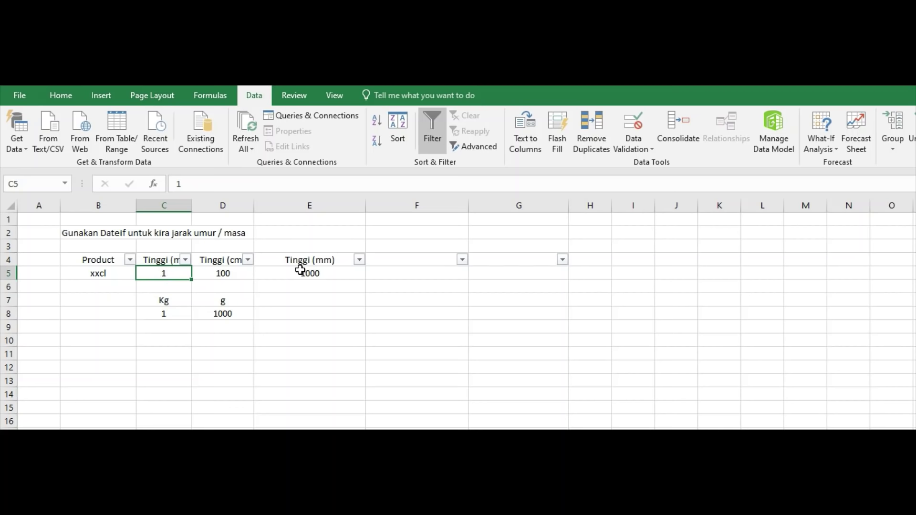
Enter =convert(C5,"m","cm") in D5, turning 1 m into 100 cm.
left_click(243, 275)
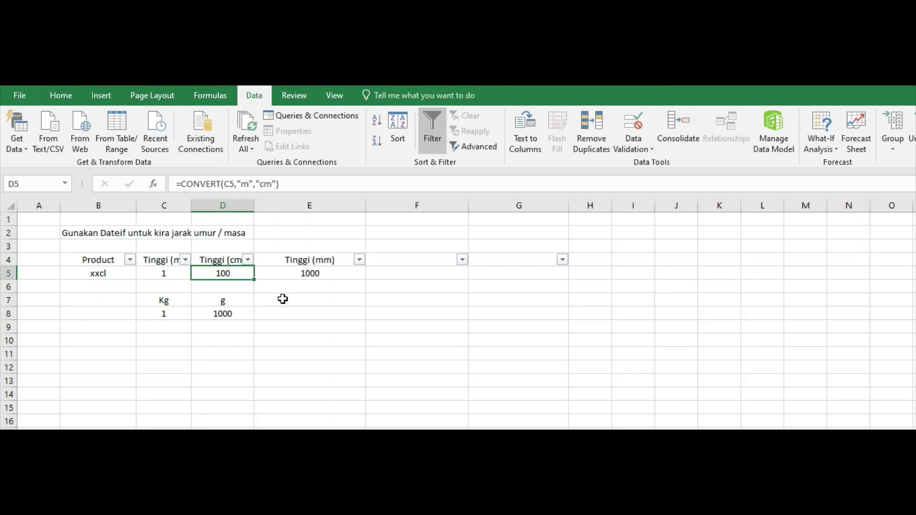
type("=")
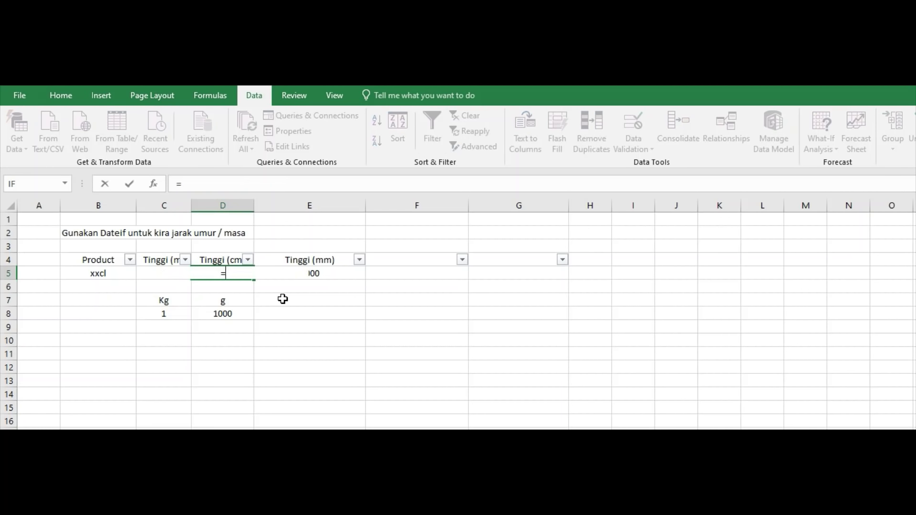
type("conve")
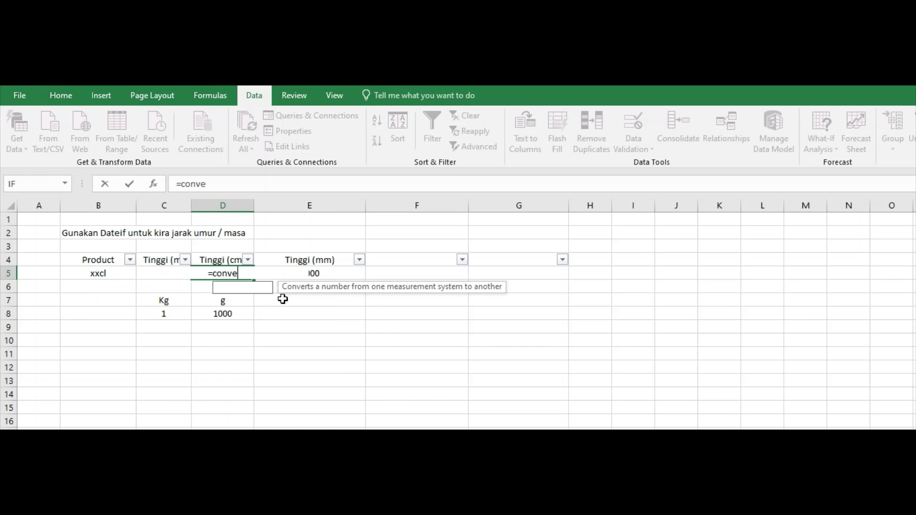
type("rt(")
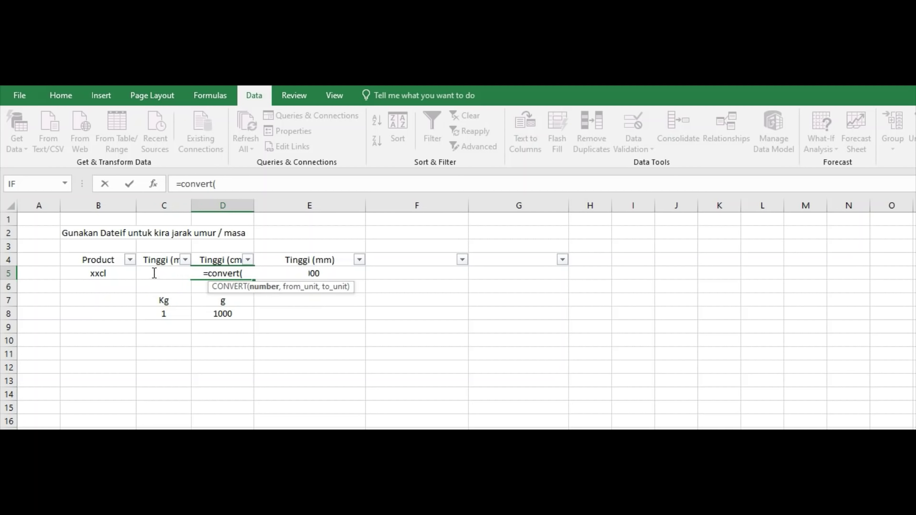
left_click(128, 277)
key("Right")
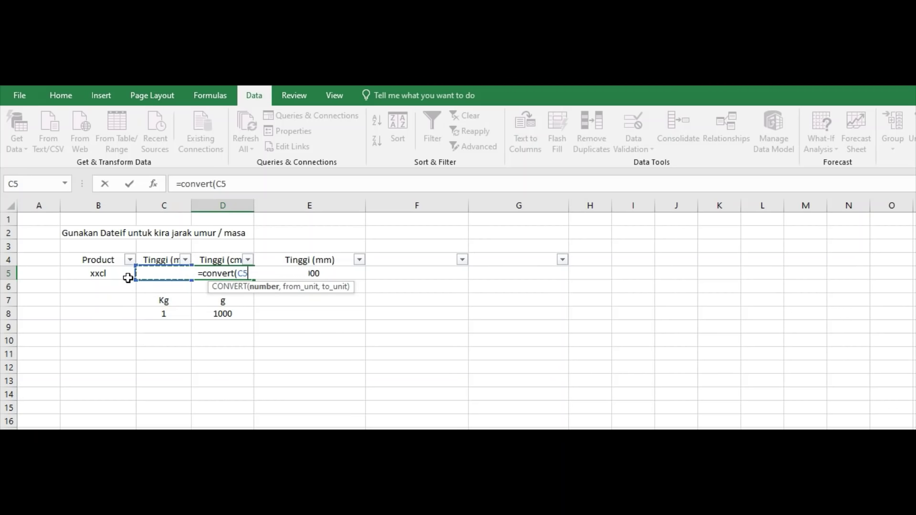
type(",")
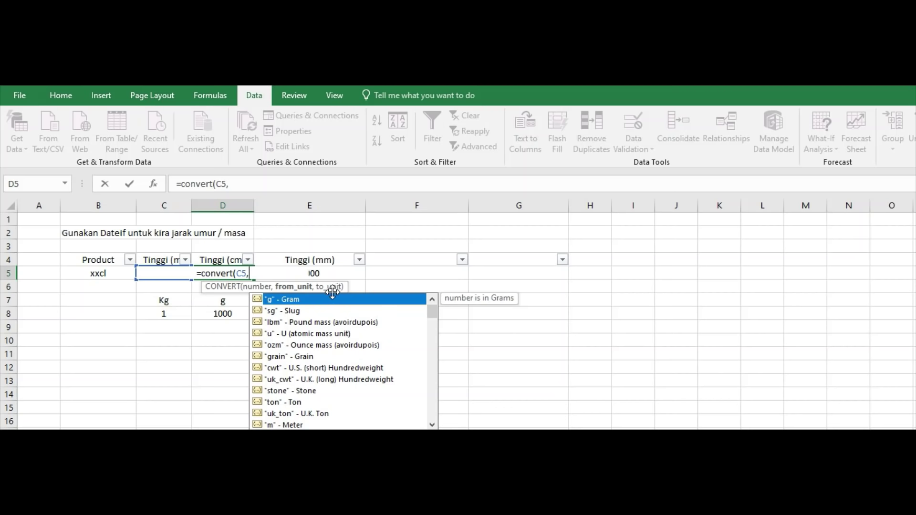
mouse_move(432, 318)
left_mouse_down()
mouse_move(432, 403)
mouse_move(444, 307)
left_mouse_up()
type("\"")
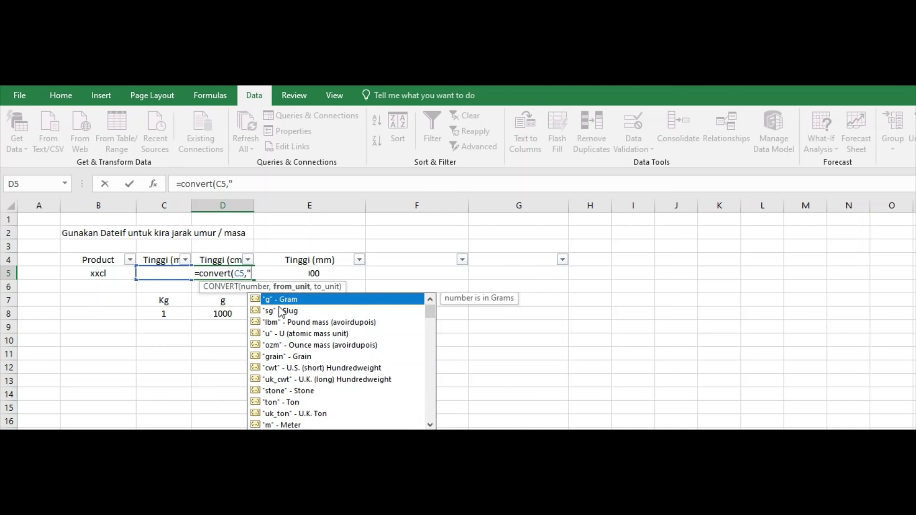
type("m\"")
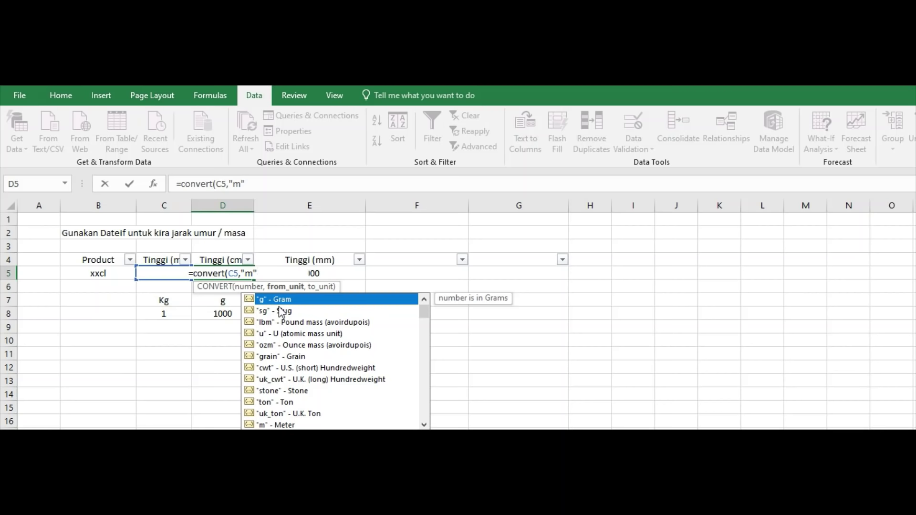
type(",")
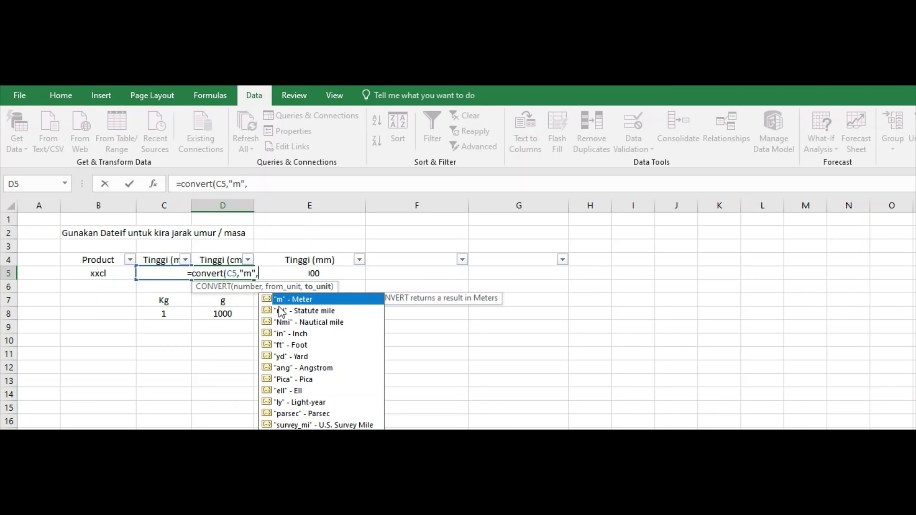
type("\"")
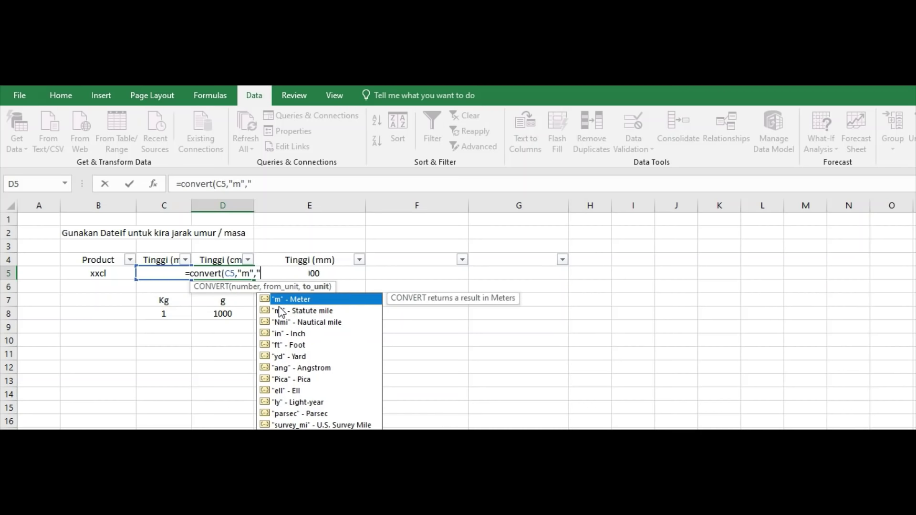
type("cm\")")
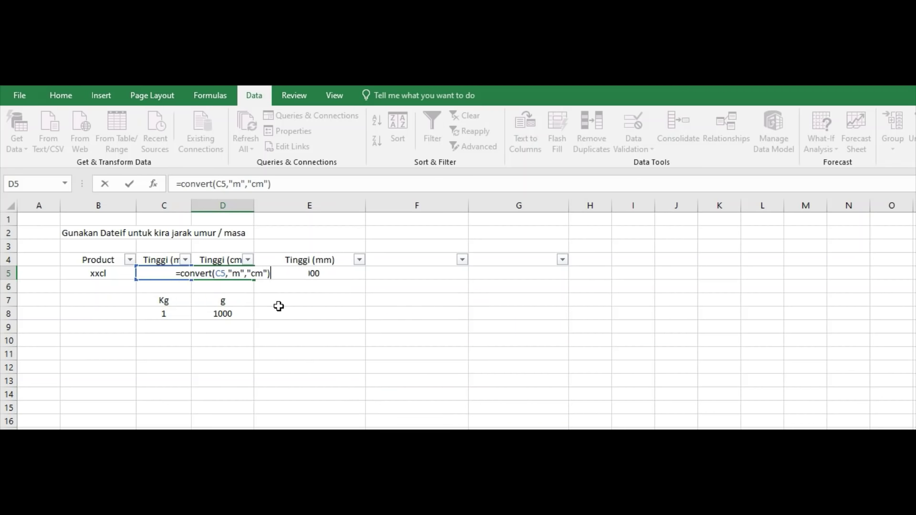
key("Return")
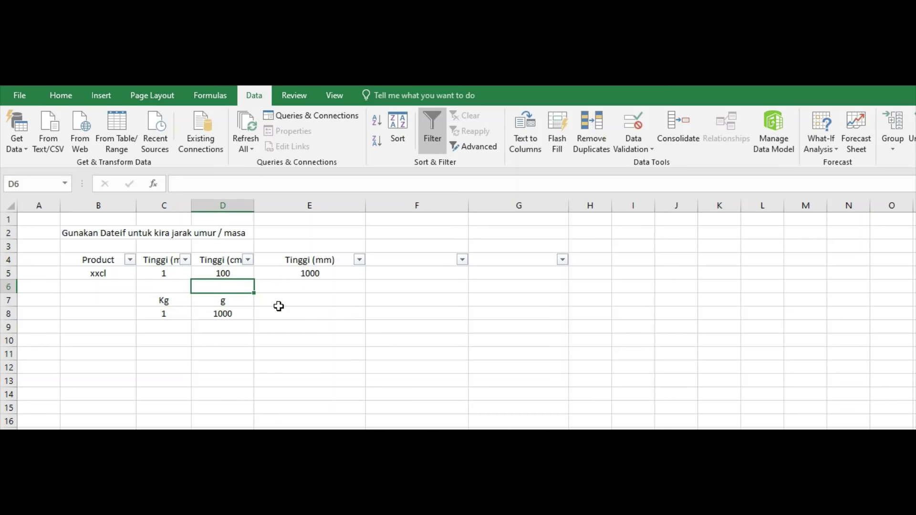
Try a height of 300 in C5 and check the cm and mm CONVERT results in D5 and E5.
left_click(230, 271)
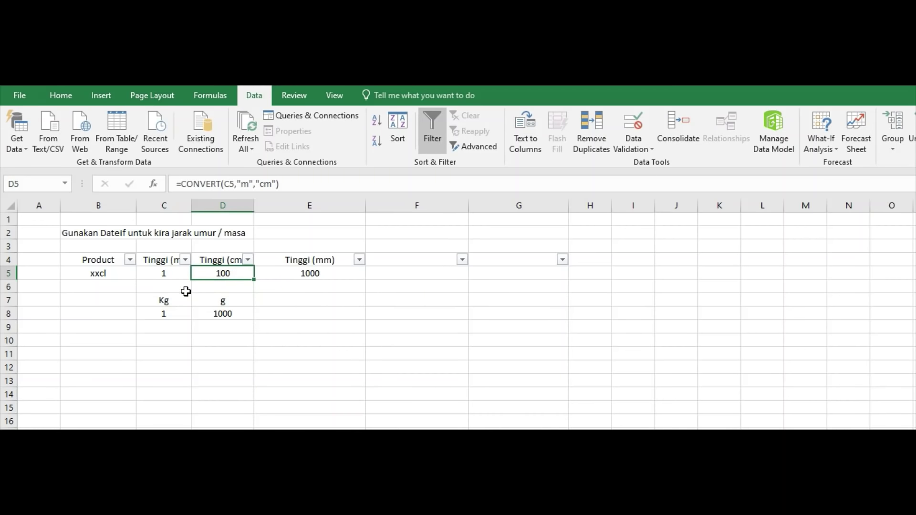
left_click(175, 271)
left_click(235, 276)
left_click(179, 275)
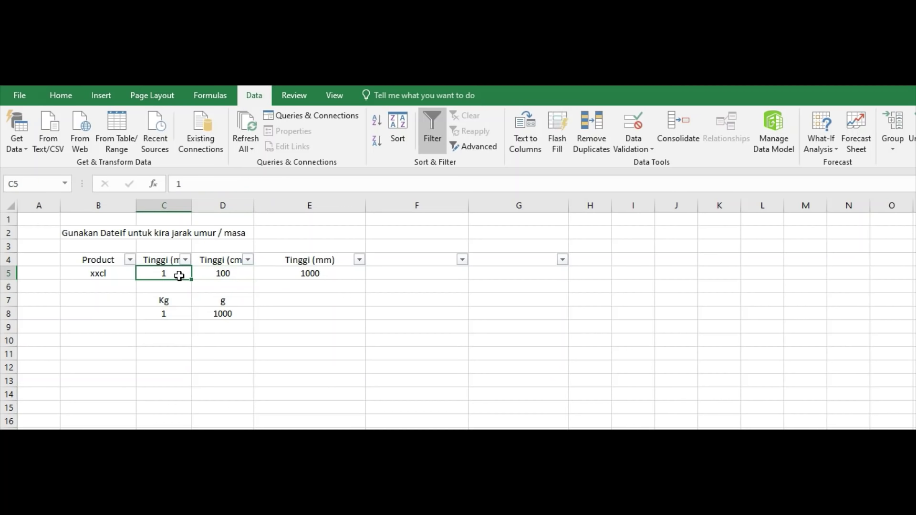
type("300")
key("Return")
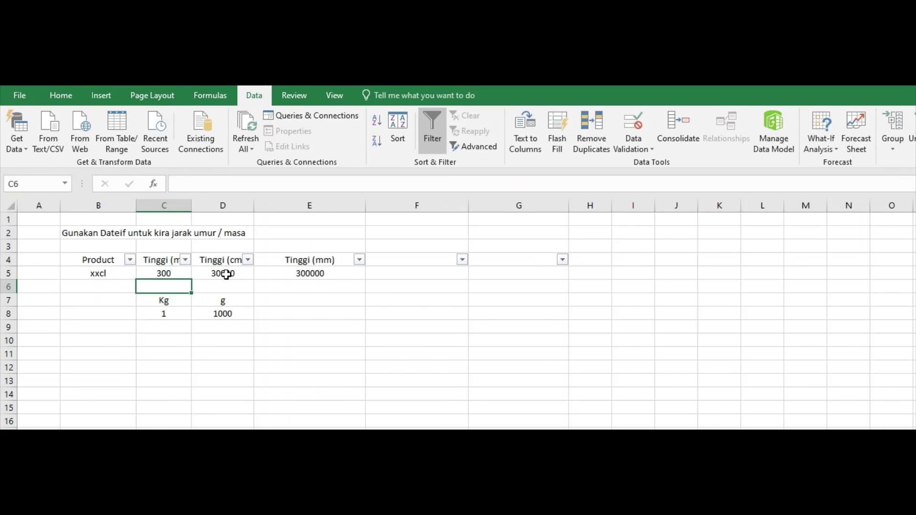
left_click(205, 275)
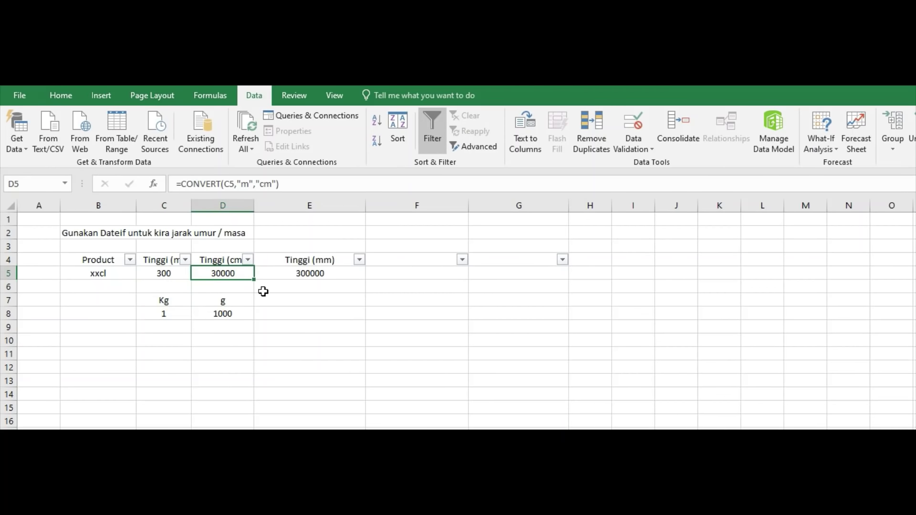
left_click(303, 273)
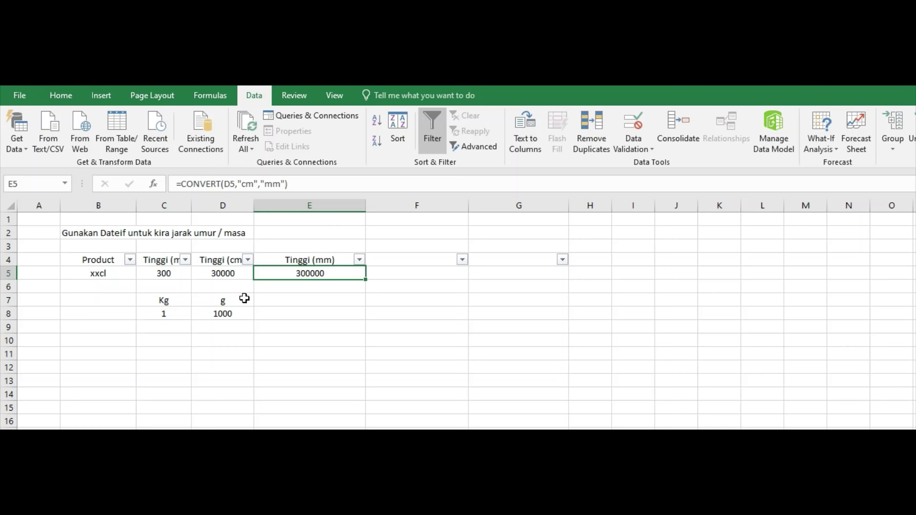
Change C5 to 0.3, then inspect the kg-to-g CONVERT formula in row 8.
left_click(168, 277)
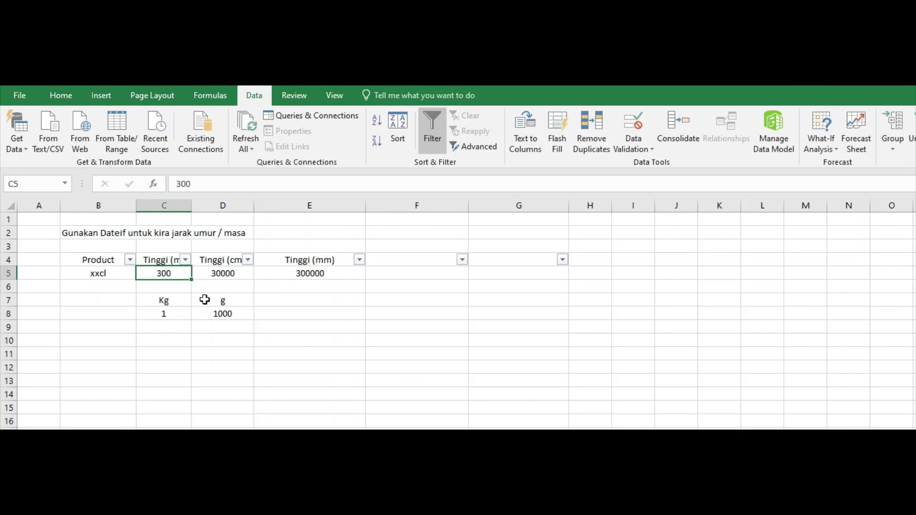
type("0.3")
key("Return")
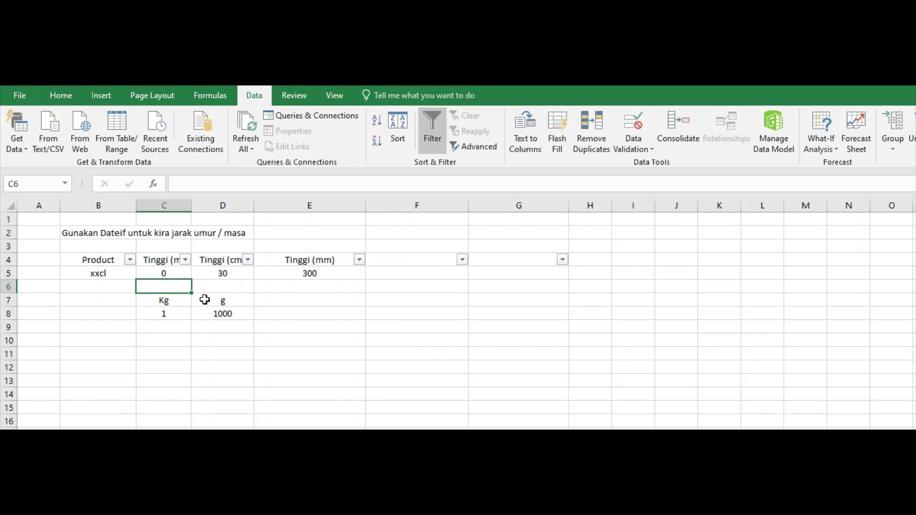
left_click(176, 313)
left_click(205, 317)
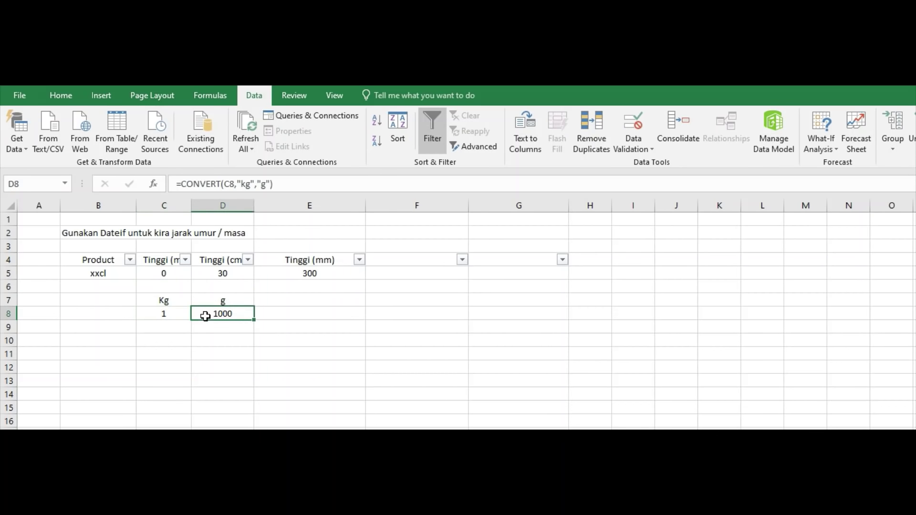
left_click(164, 311)
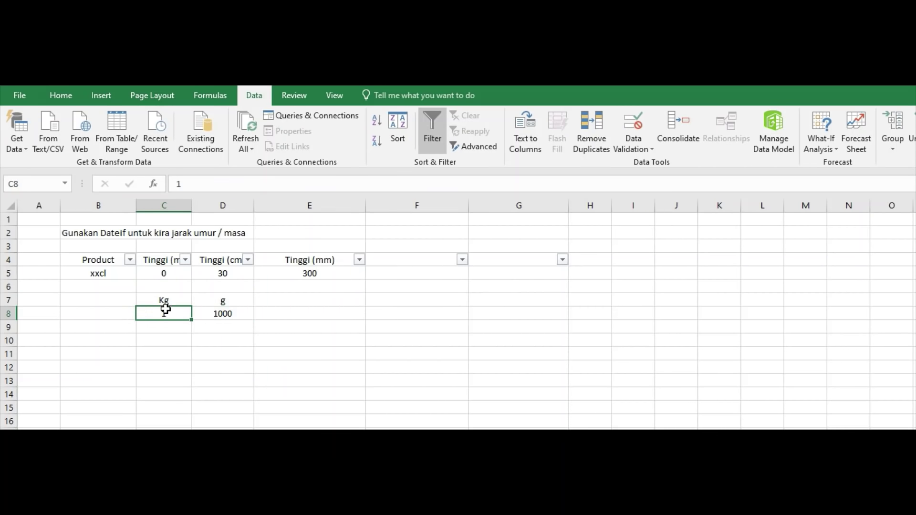
double_click(219, 311)
left_click(235, 313)
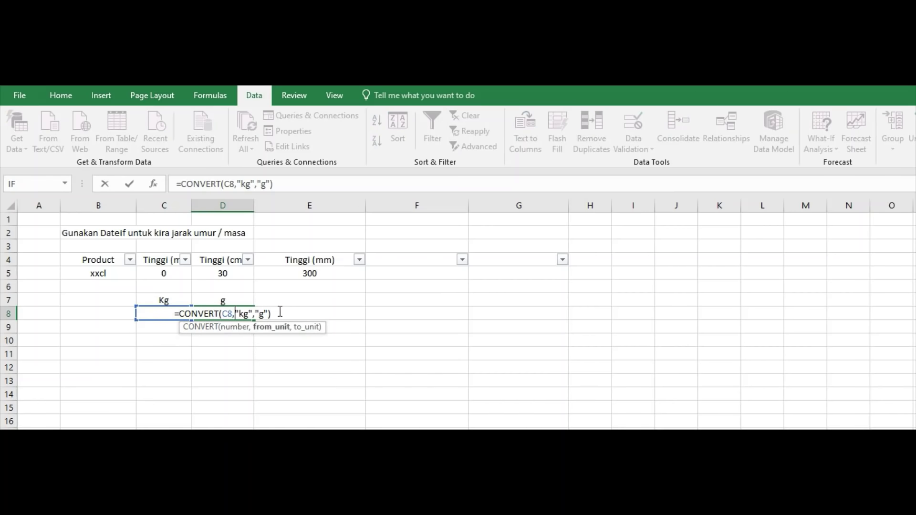
key("Delete")
key("Delete")
key("Delete")
key("Delete")
key("Delete")
key("Delete")
key("Delete")
key("Delete")
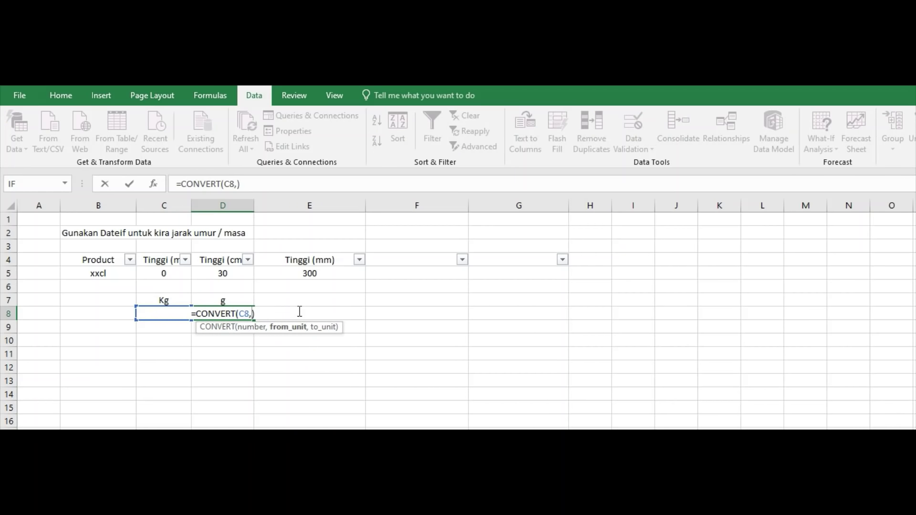
type("\"")
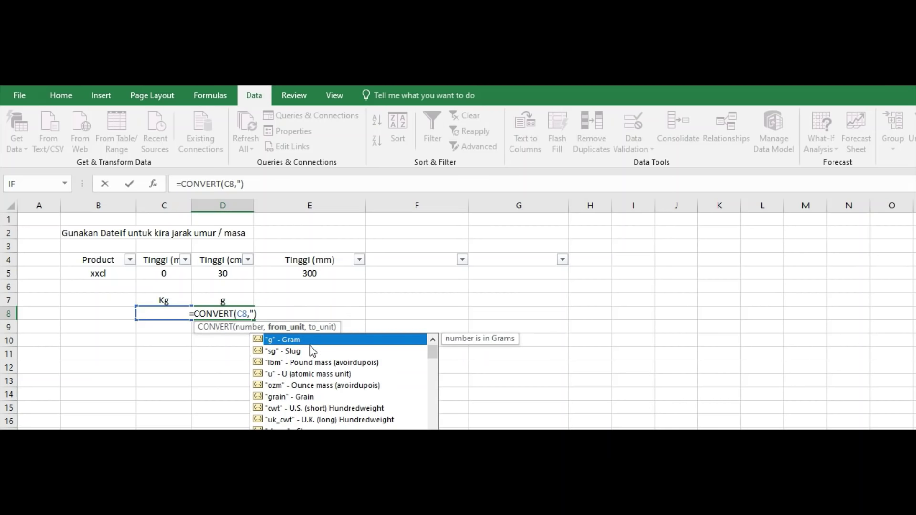
left_click(254, 311)
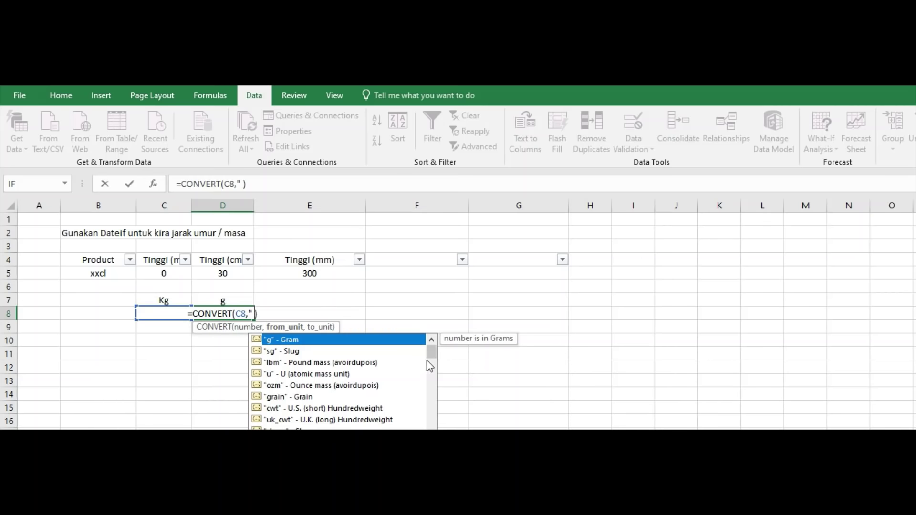
left_click_drag(430, 361, 434, 377)
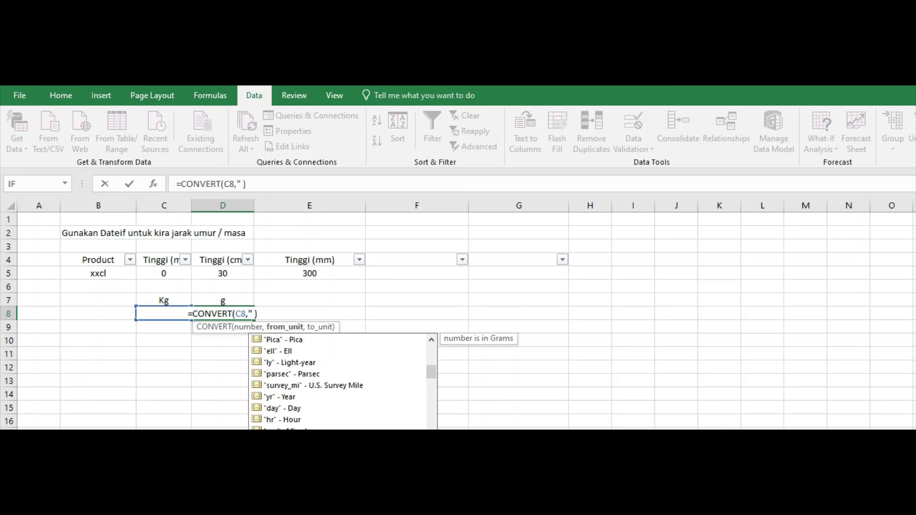
type("atm\"")
key("Return")
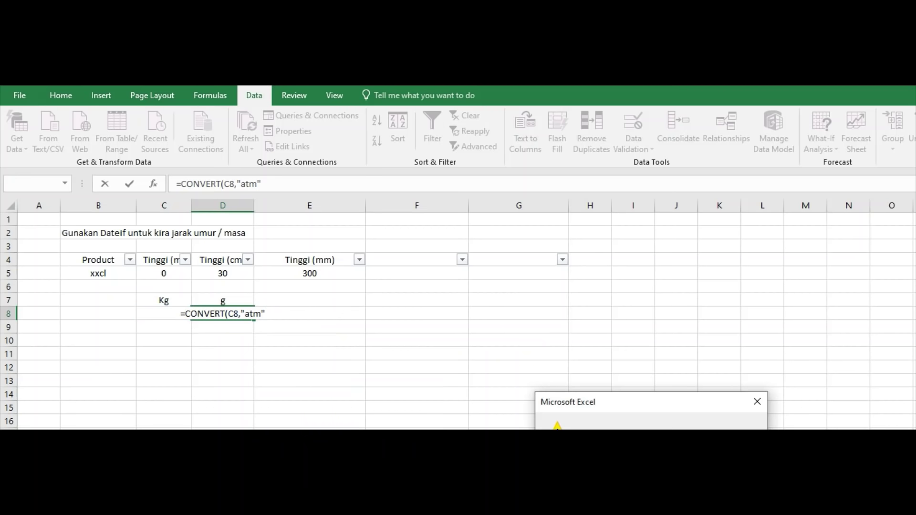
key("Return")
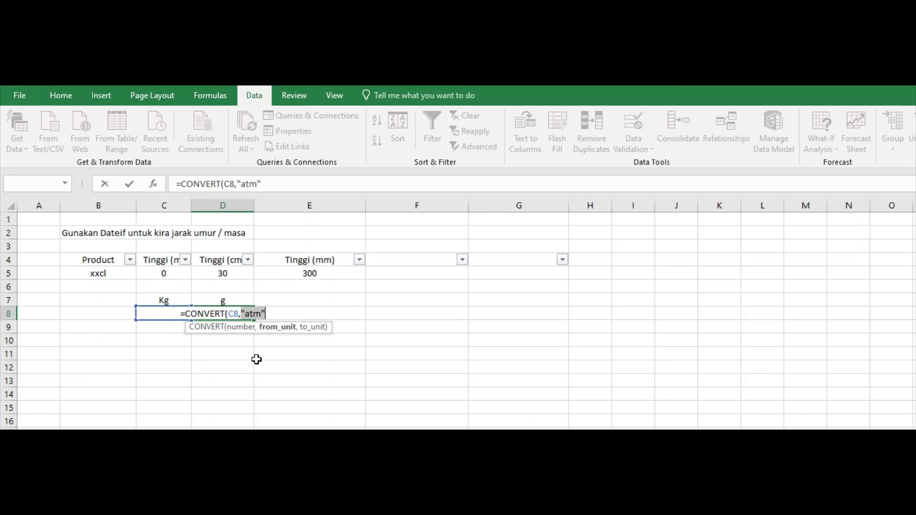
type("\")")
key("Escape")
left_click(257, 355)
left_click(250, 341)
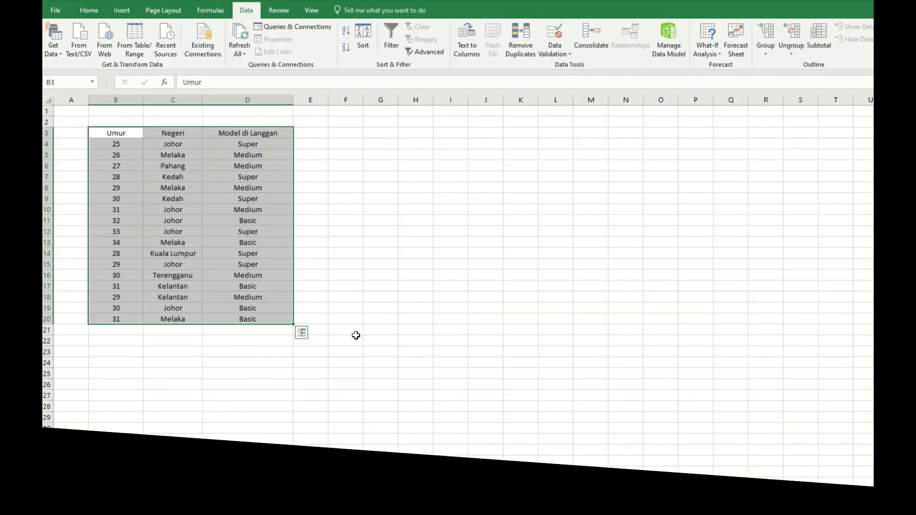
Select the Umur, Negeri and Model di Langgan headers and turn on filtering with Ctrl+Shift+L.
left_click(342, 344)
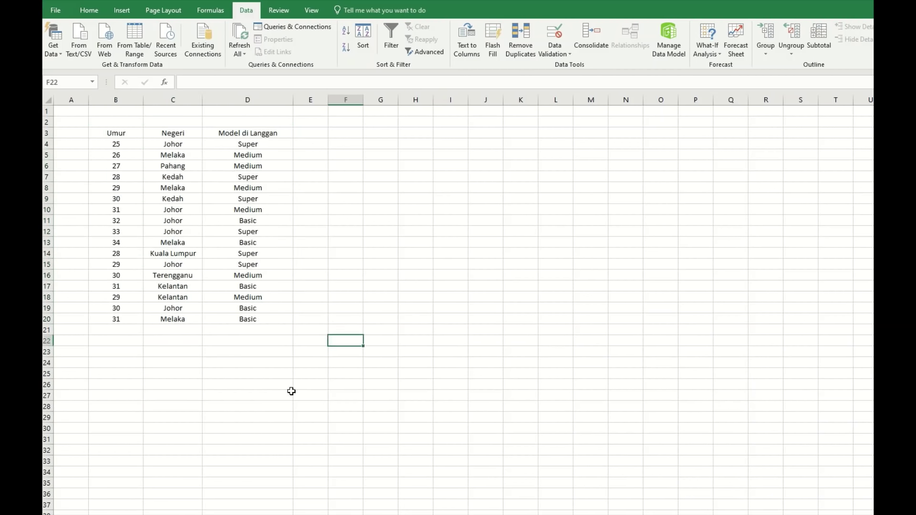
left_click(284, 363)
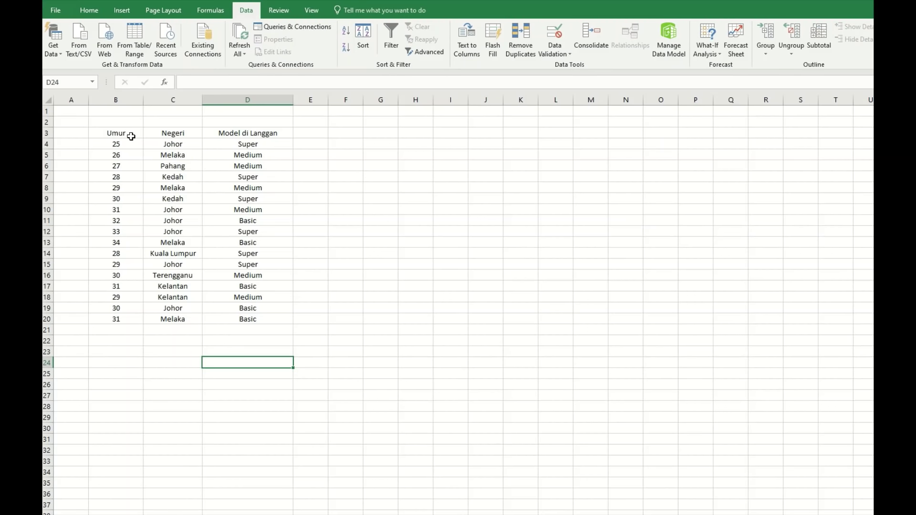
left_click_drag(125, 129, 241, 320)
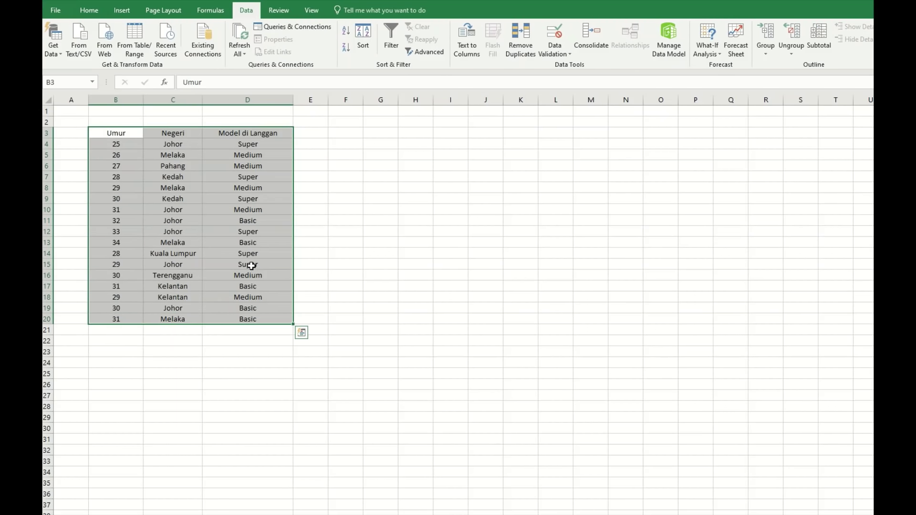
left_click(186, 168)
left_click(121, 137)
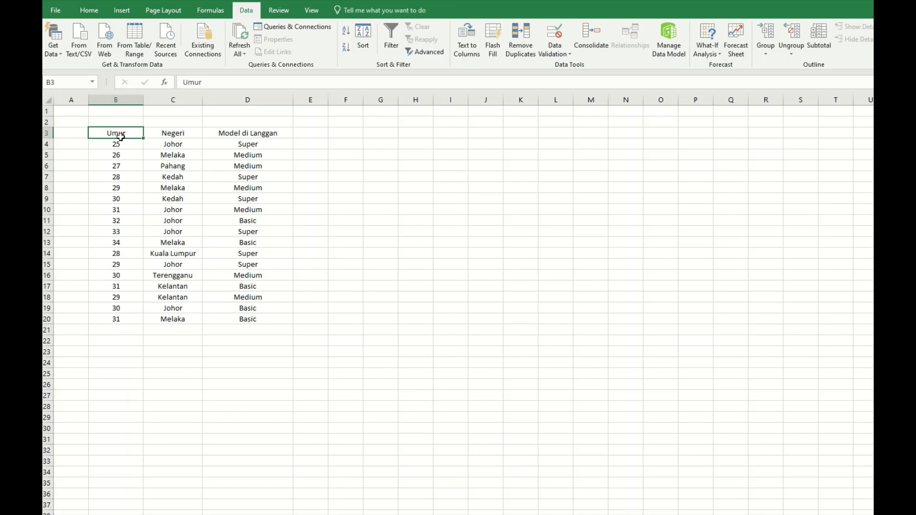
left_click_drag(121, 137, 266, 130)
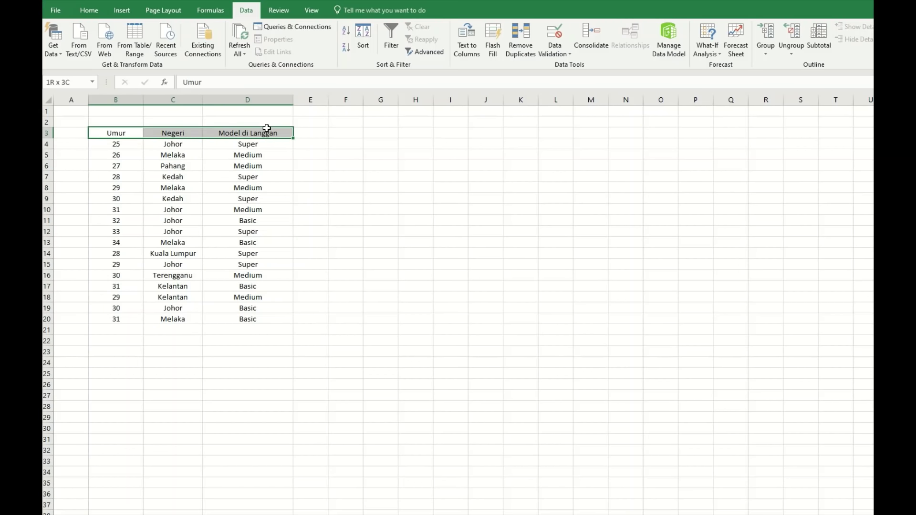
left_click(82, 12)
key("ctrl+shift+l")
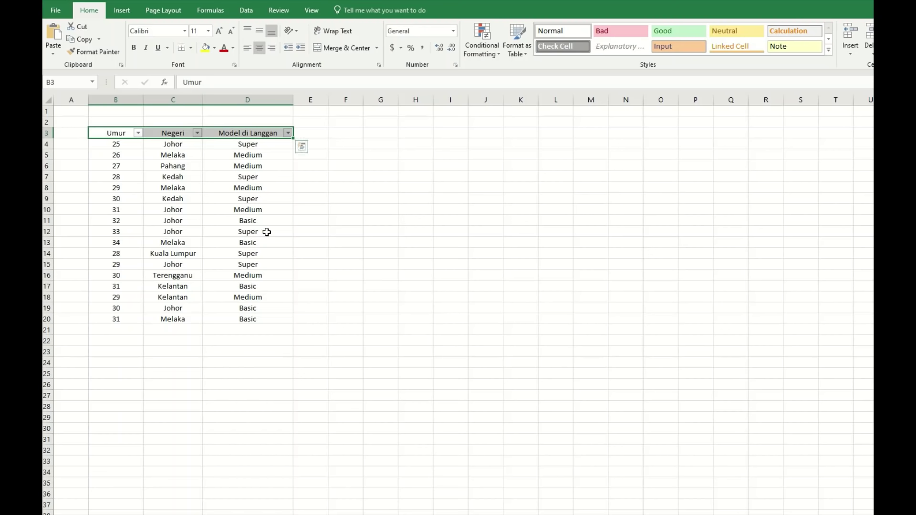
left_click(381, 231)
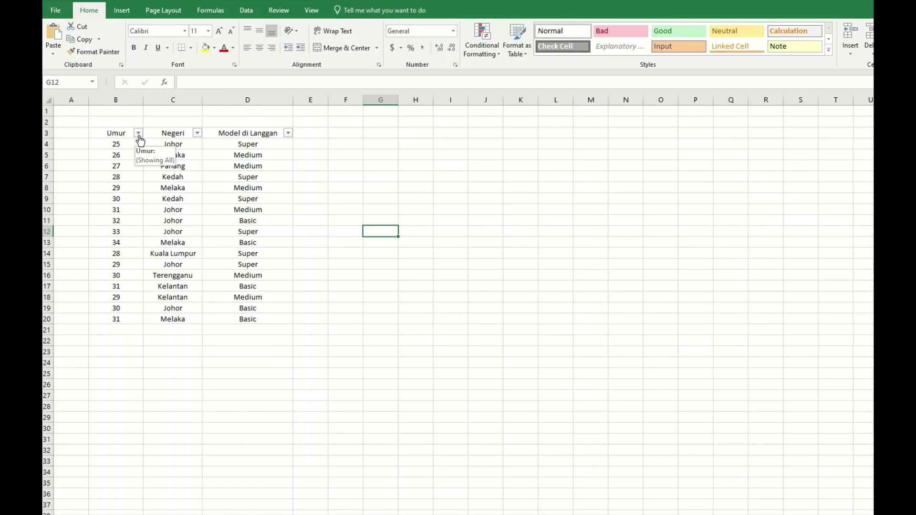
Filter the Negeri column to show only Johor rows and check their ages.
left_click(199, 134)
left_click(88, 239)
left_click(88, 247)
left_click(140, 344)
left_click_drag(129, 147, 136, 205)
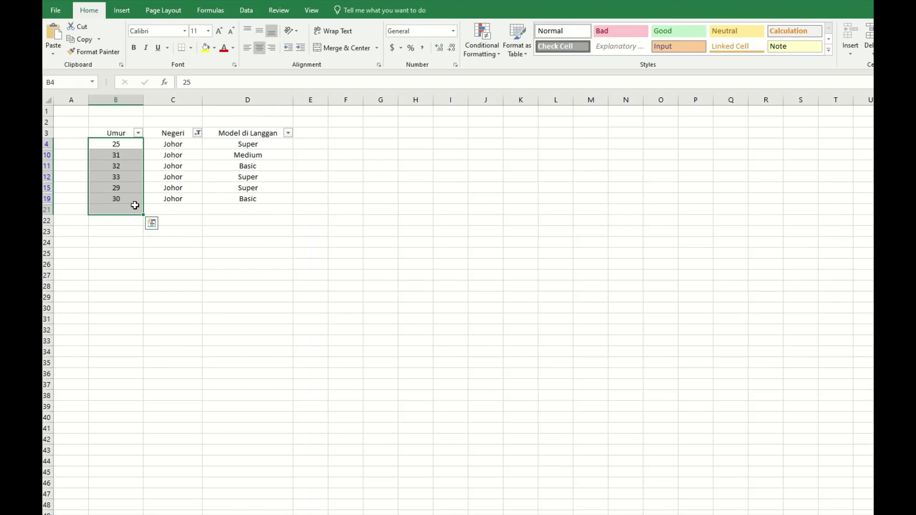
left_click_drag(129, 147, 134, 199)
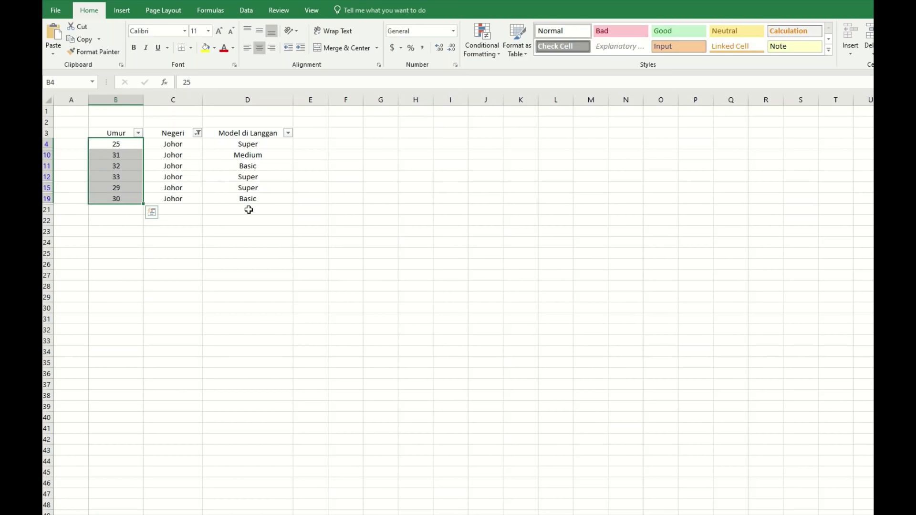
left_click(188, 221)
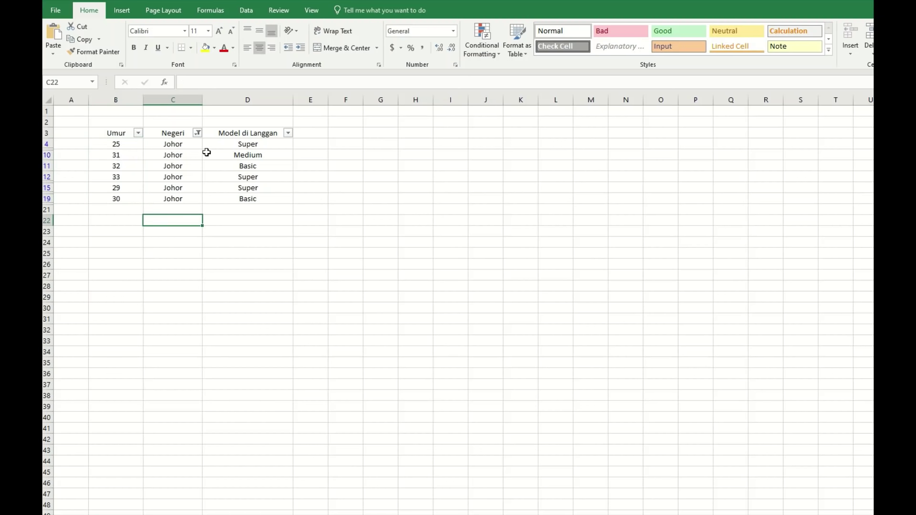
Clear the Negeri filter and select the whole table B3:D20.
left_click(199, 134)
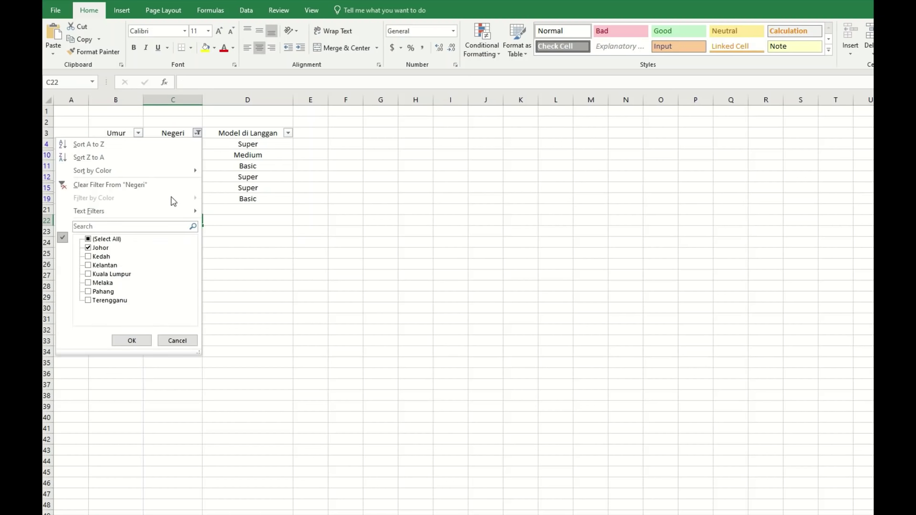
left_click(140, 190)
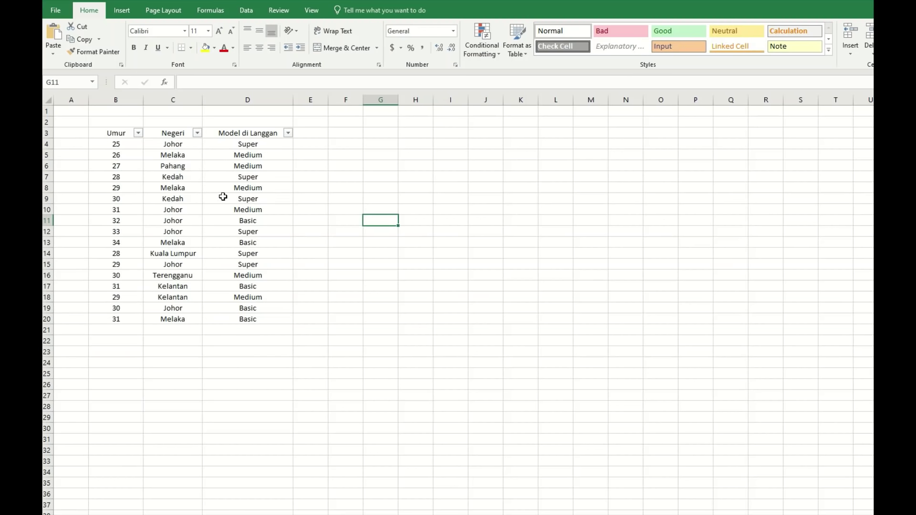
left_click_drag(115, 139, 248, 318)
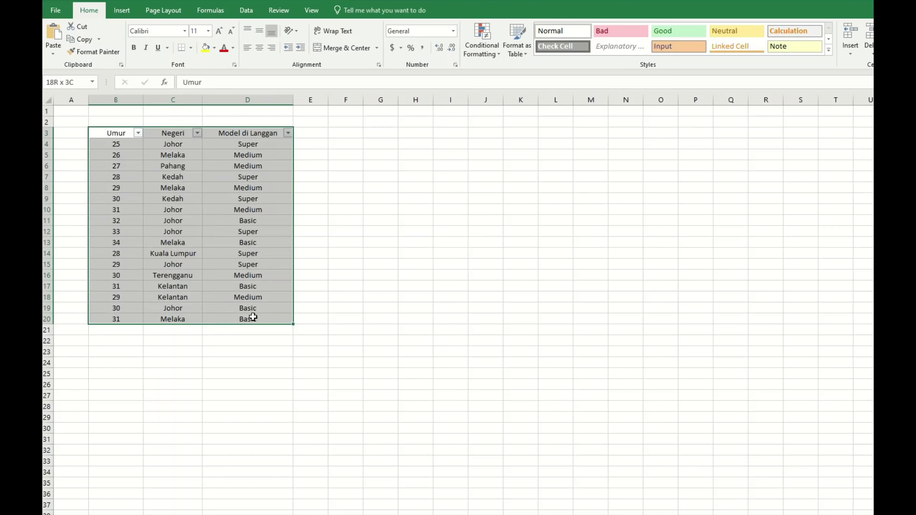
left_click(118, 12)
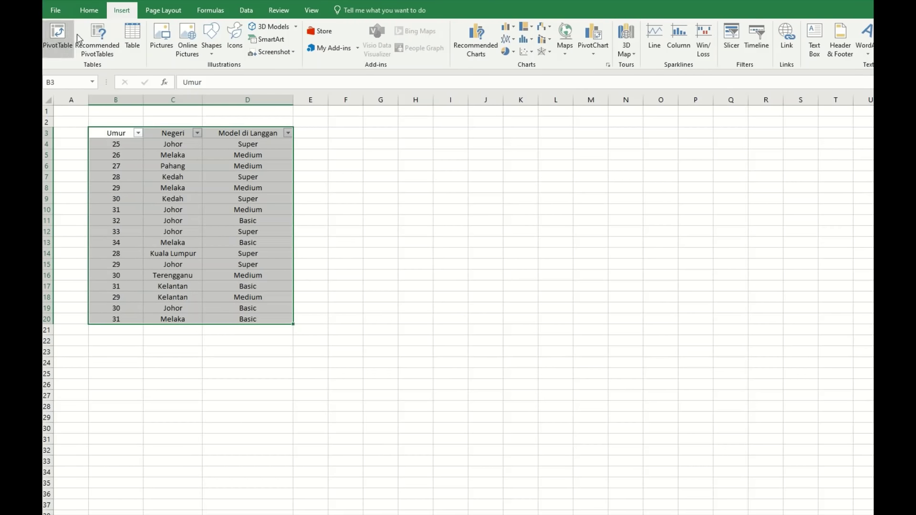
Insert a PivotTable from the table on the existing sheet at cell G3.
left_click(60, 33)
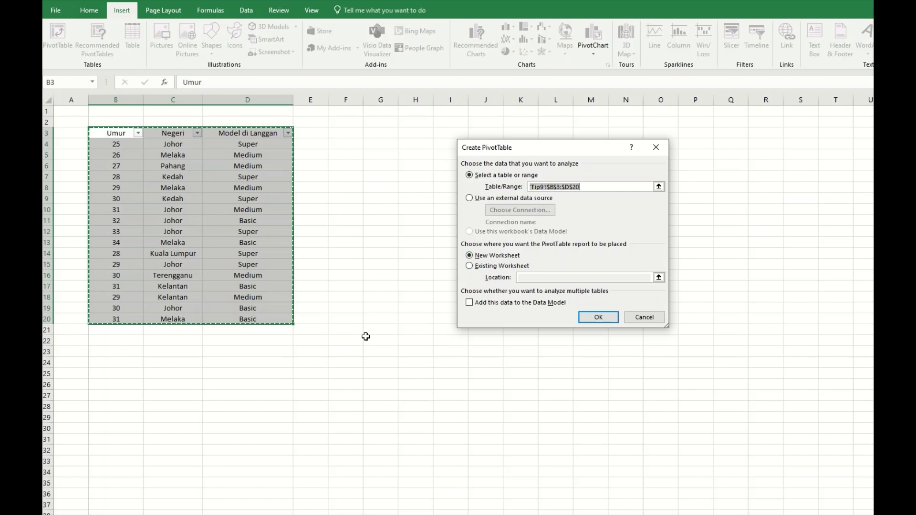
left_click(470, 267)
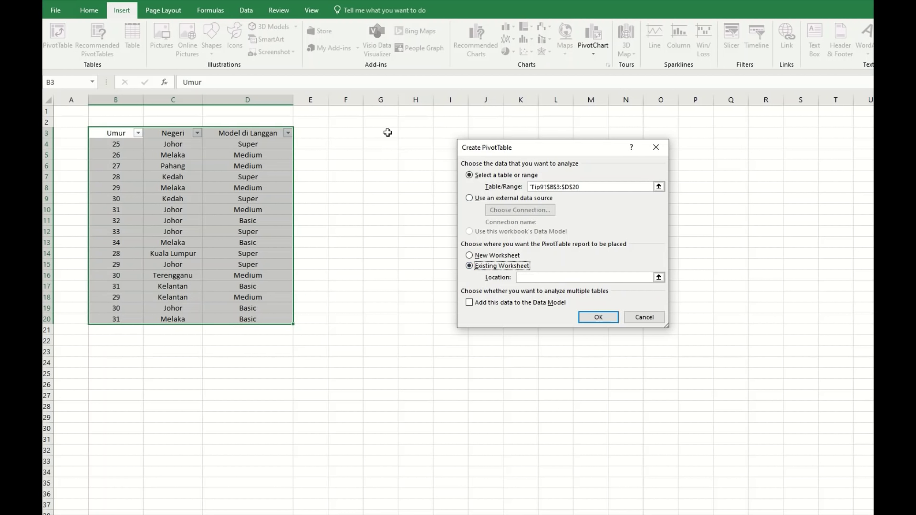
left_click(535, 278)
left_click(376, 136)
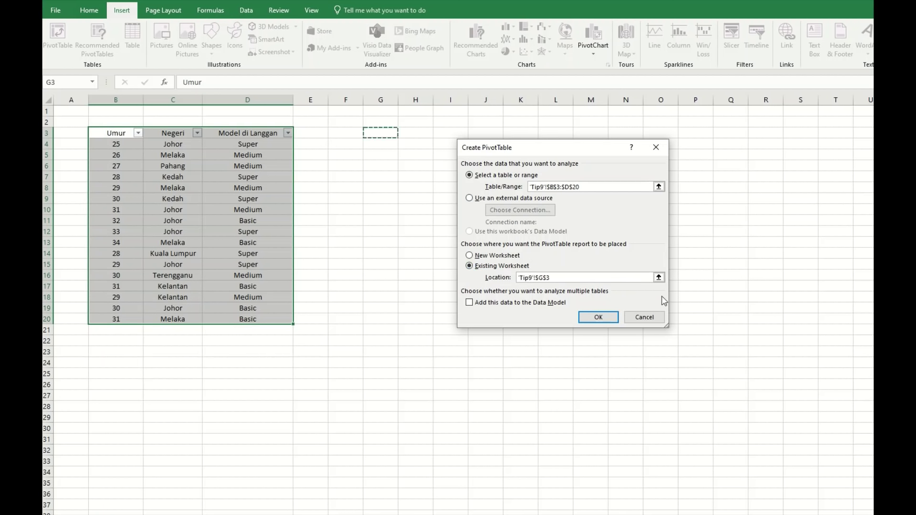
left_click(595, 318)
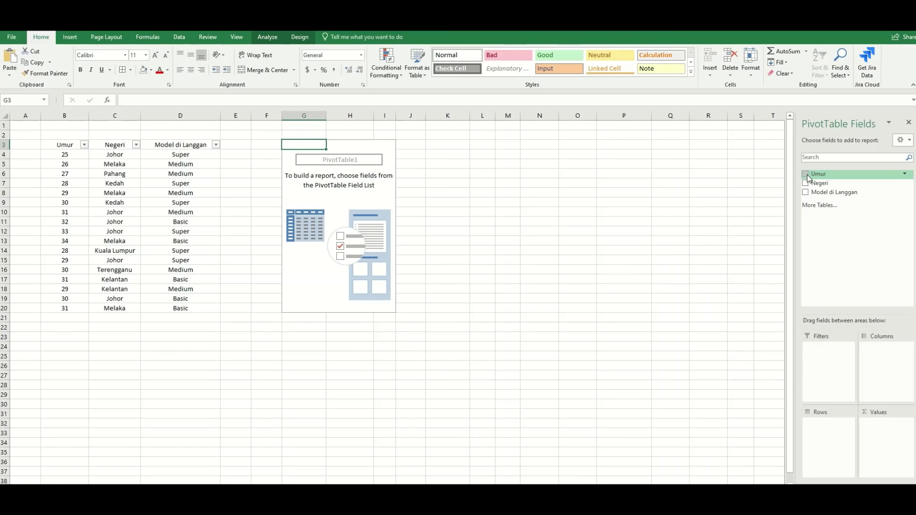
Add Negeri as pivot rows and Umur summarized by Count, then move Umur into Columns.
left_click(806, 174)
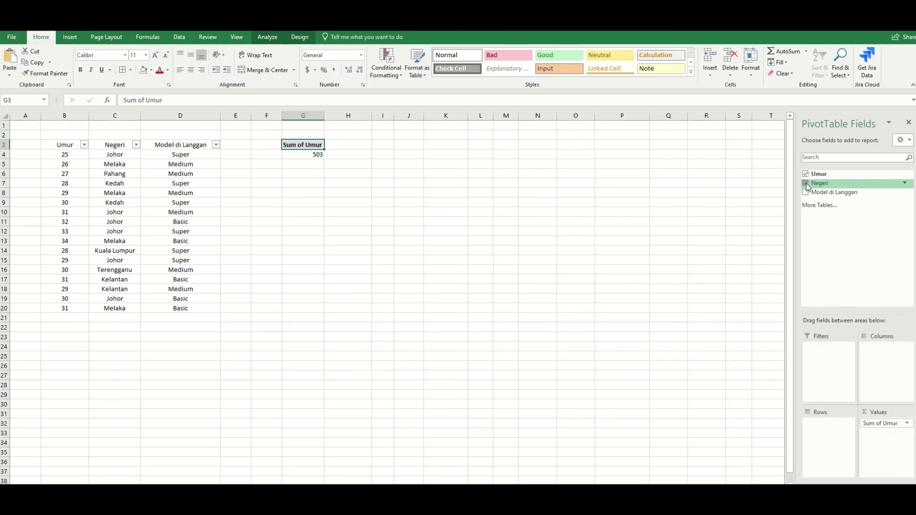
left_click(806, 184)
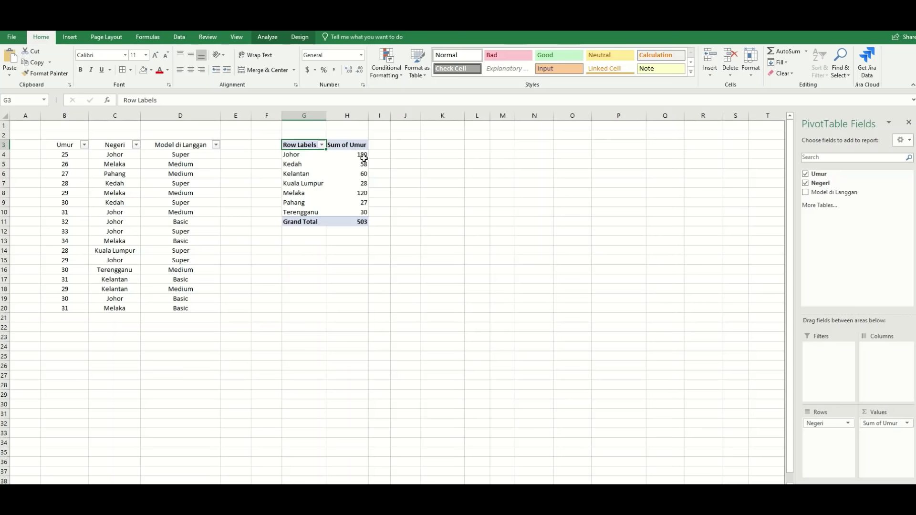
left_click(907, 424)
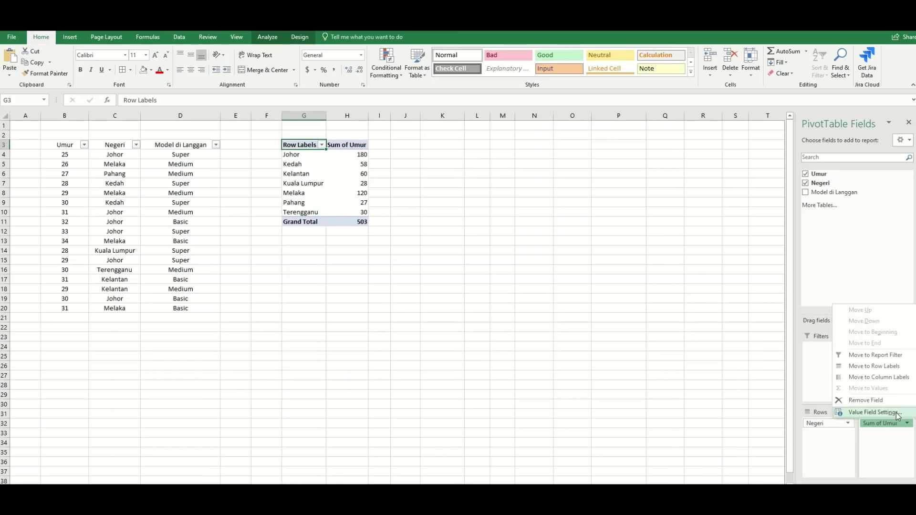
left_click(899, 414)
left_click(344, 233)
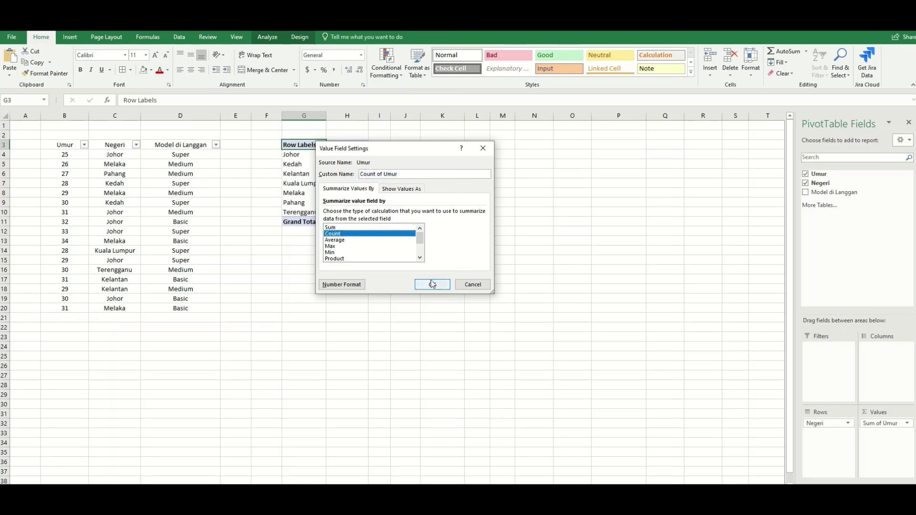
left_click(432, 285)
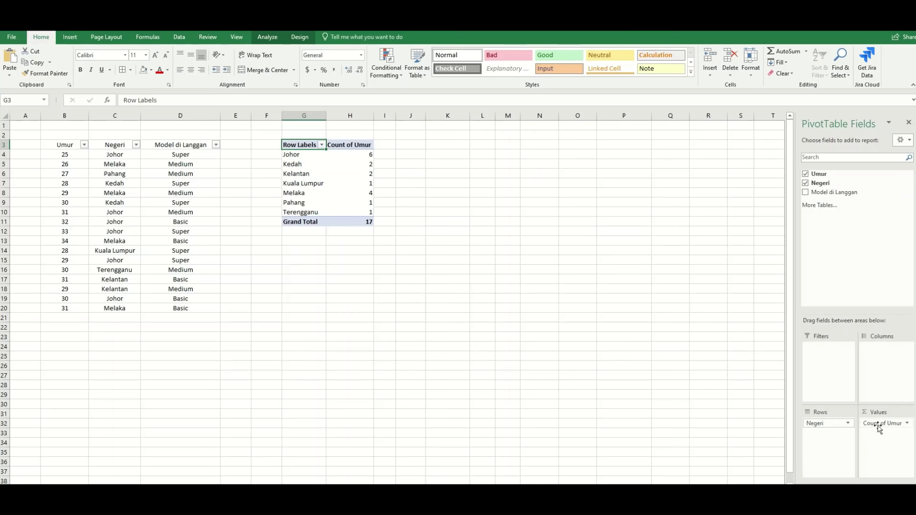
left_click_drag(878, 425, 877, 378)
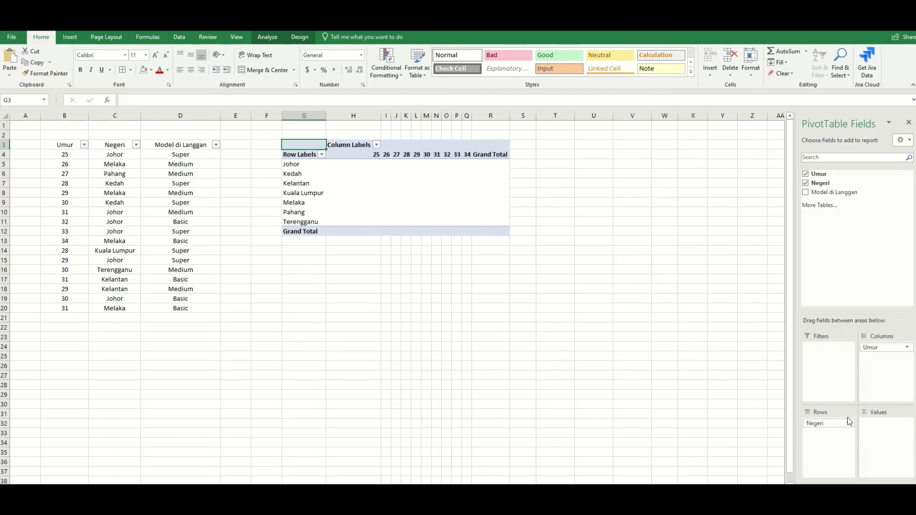
Return Umur to Values, filter the pivot to Johor, then move Sum of Umur into Rows.
left_click_drag(886, 348, 823, 349)
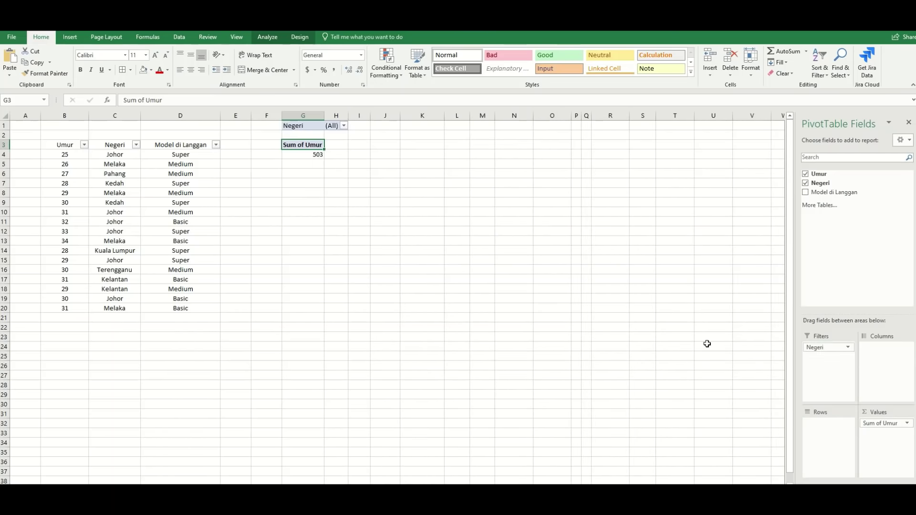
left_click(344, 125)
left_click(251, 157)
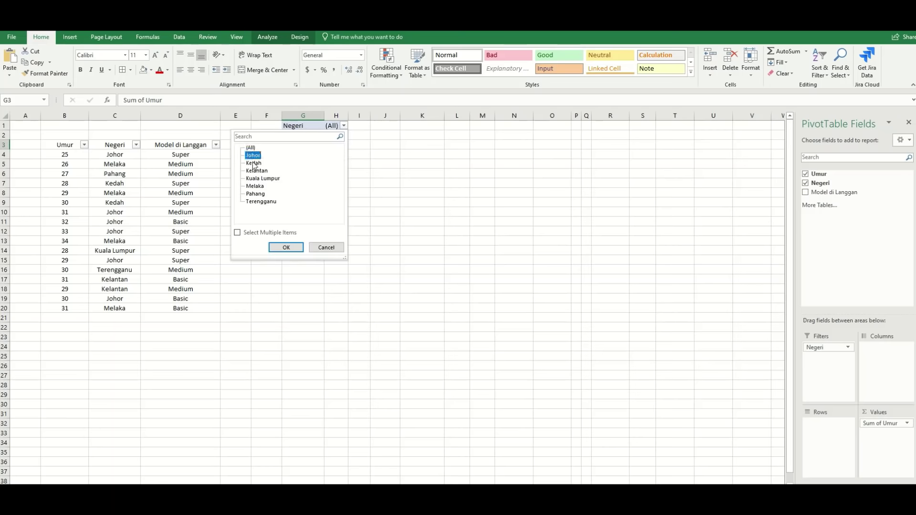
left_click(290, 247)
left_click_drag(887, 430, 832, 428)
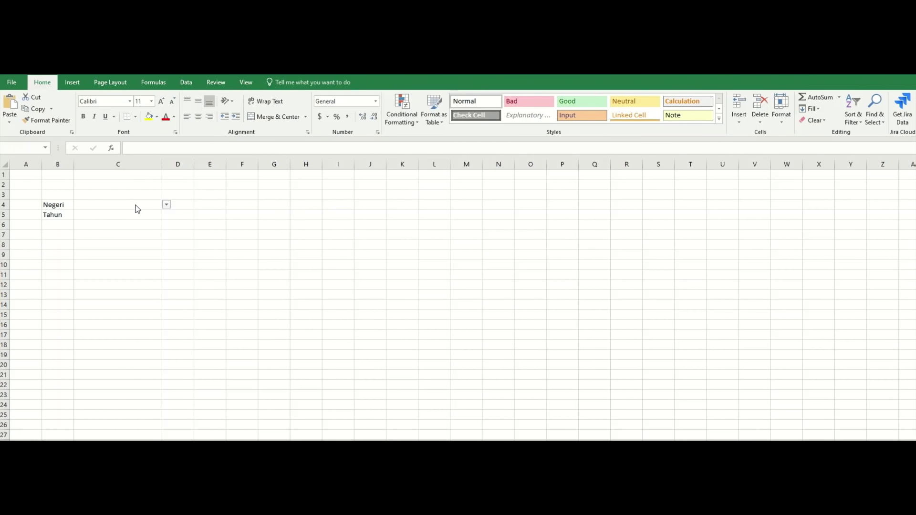
Set the Negeri cell C4 to Terengganu from its drop-down list.
left_click(115, 206)
left_click(97, 218)
left_click(62, 205)
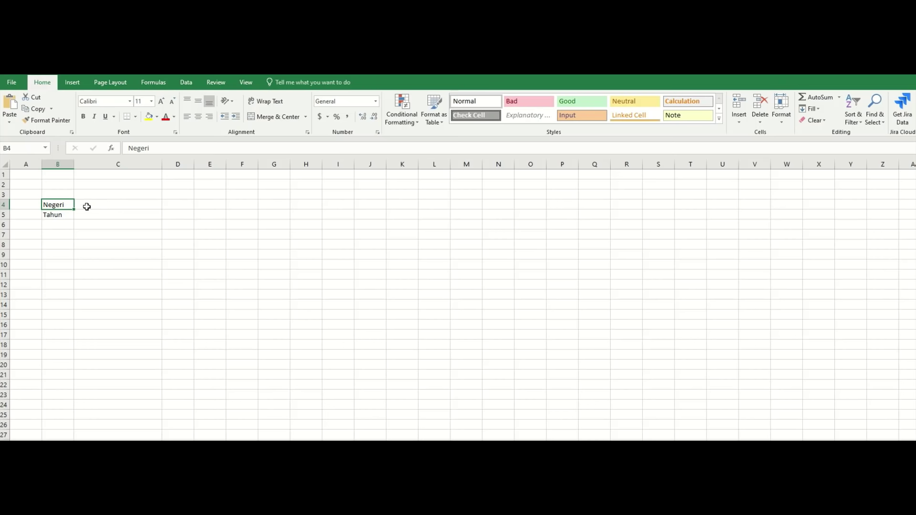
left_click(120, 206)
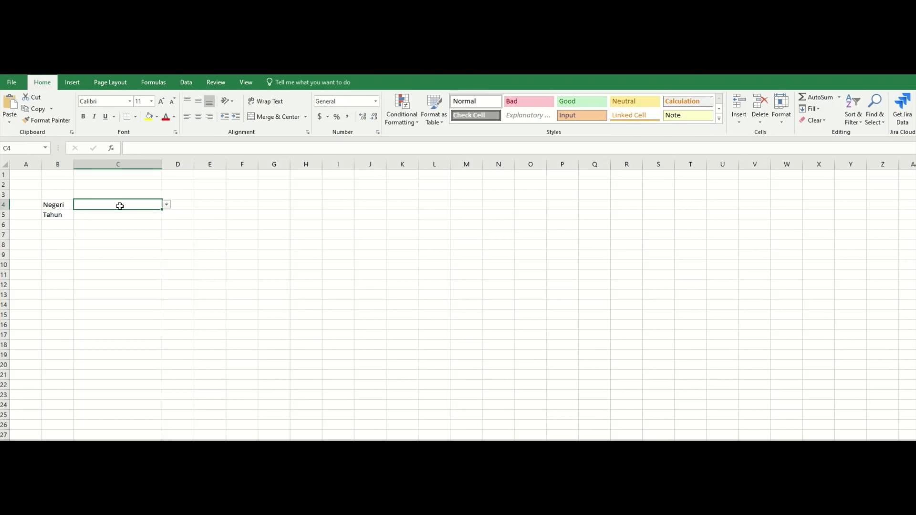
left_click(167, 207)
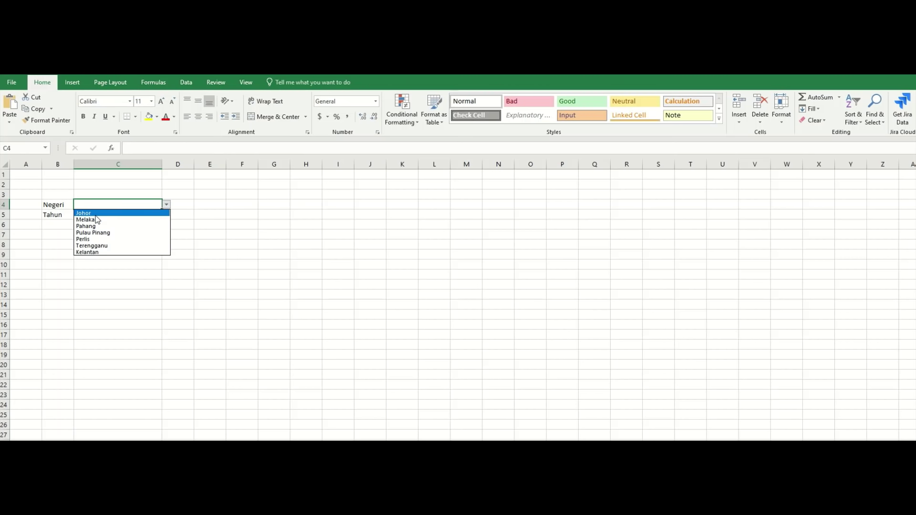
left_click(91, 214)
left_click(167, 205)
left_click(102, 232)
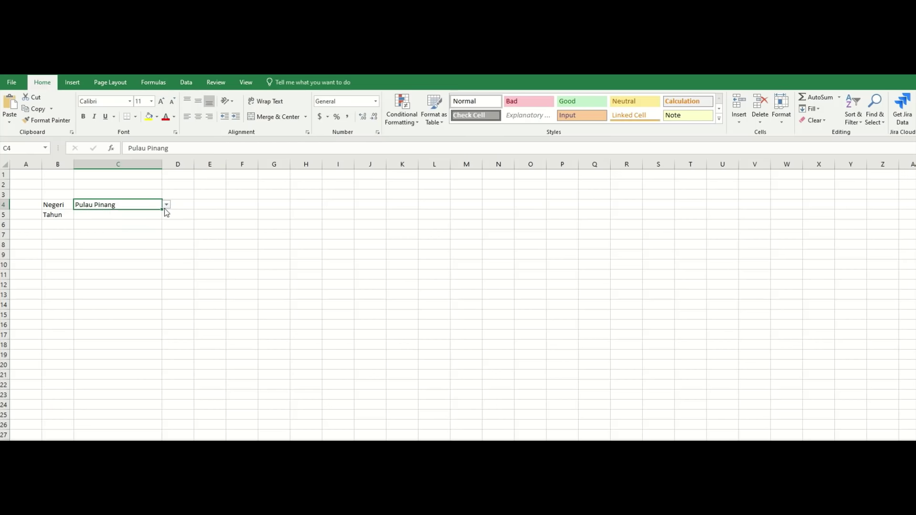
left_click(167, 204)
left_click(114, 245)
Give Tahun cell C5 a List validation rule with source 2021, 2022, 2023.
left_click(131, 212)
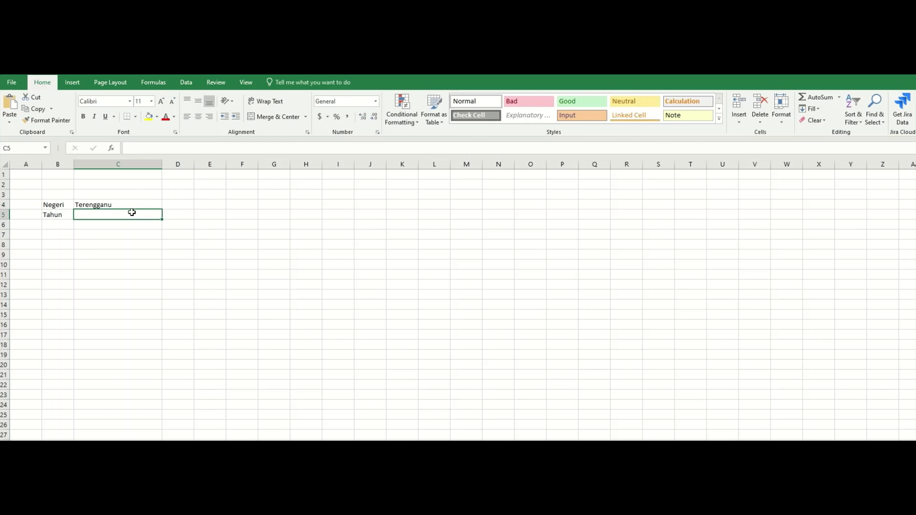
left_click(64, 240)
left_click(56, 218)
left_click(90, 217)
left_click(187, 83)
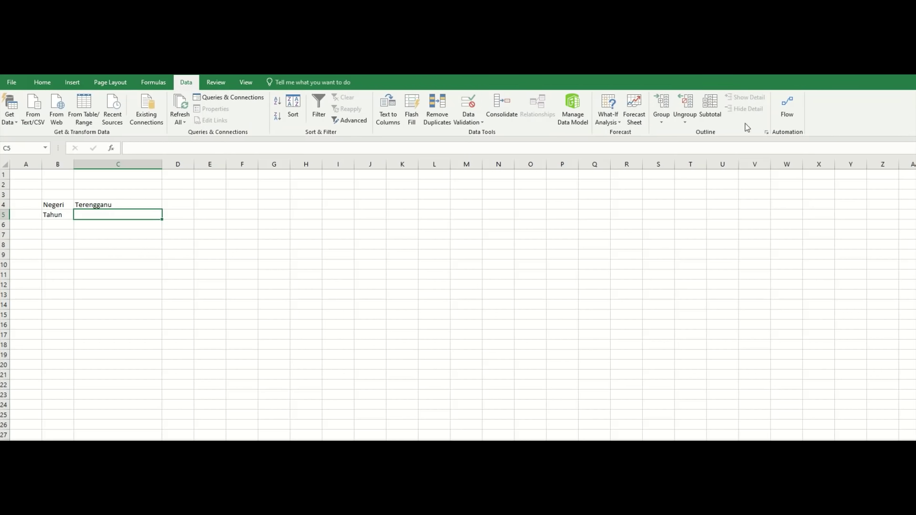
left_click(468, 108)
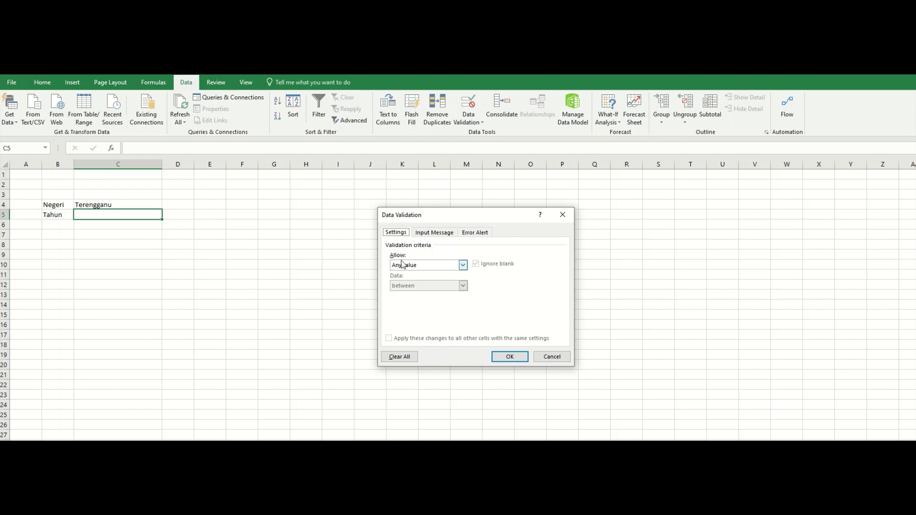
left_click(464, 265)
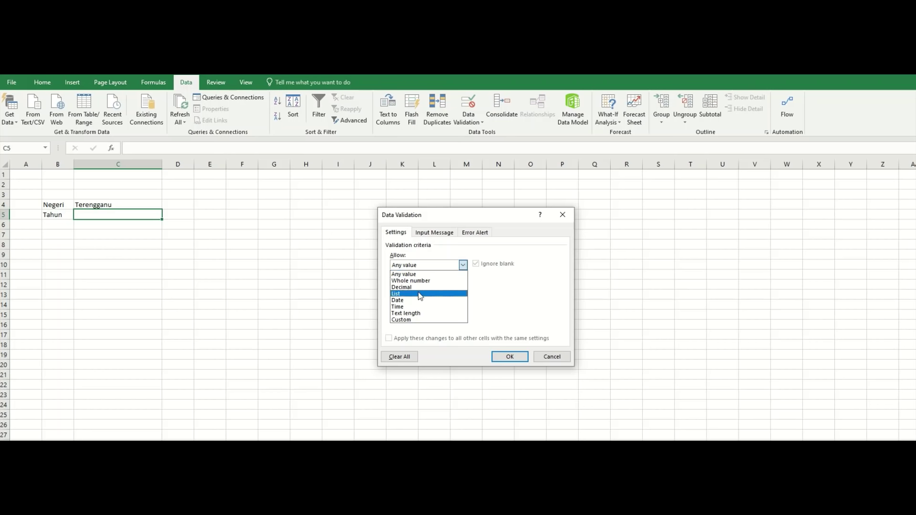
left_click(416, 295)
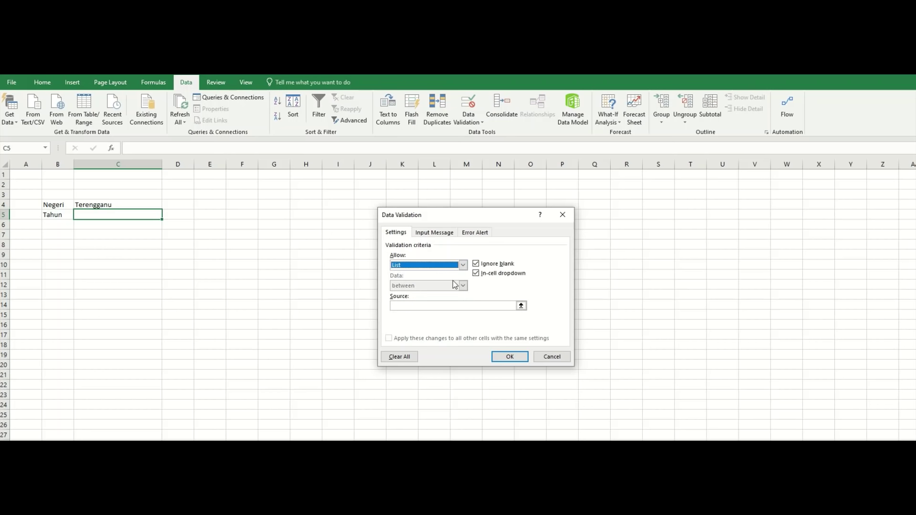
left_click(420, 306)
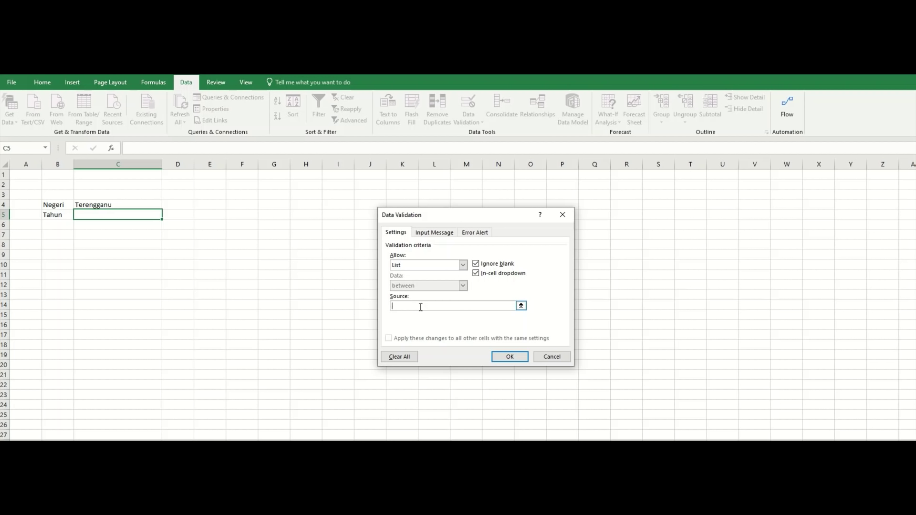
type("2")
type("021,2022,2023")
Confirm the year list rule, then pick 2023 for C5 from its drop-down.
left_click(508, 355)
left_click(119, 242)
left_click(129, 212)
left_click(166, 214)
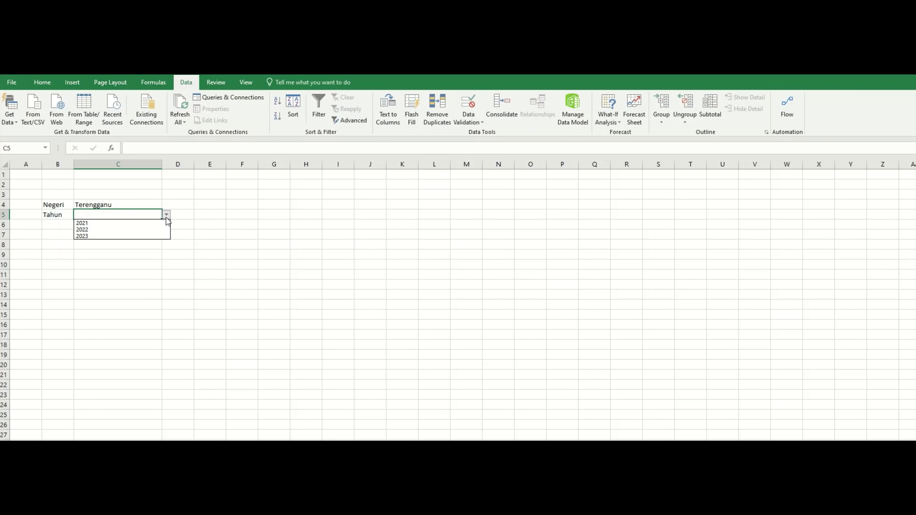
left_click(125, 223)
left_click(167, 215)
left_click(152, 230)
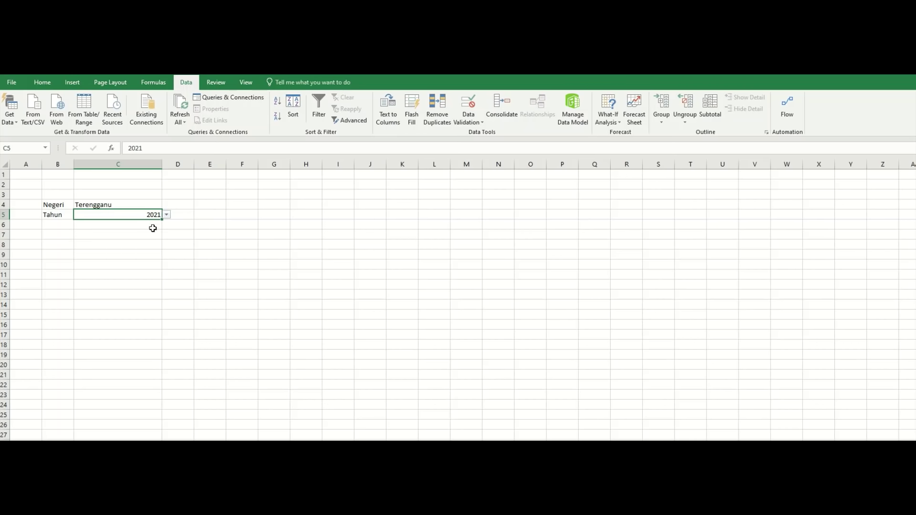
left_click(167, 215)
left_click(145, 236)
left_click(67, 222)
Label B6 'No Pekerja' and widen column B to fit it.
type("No P")
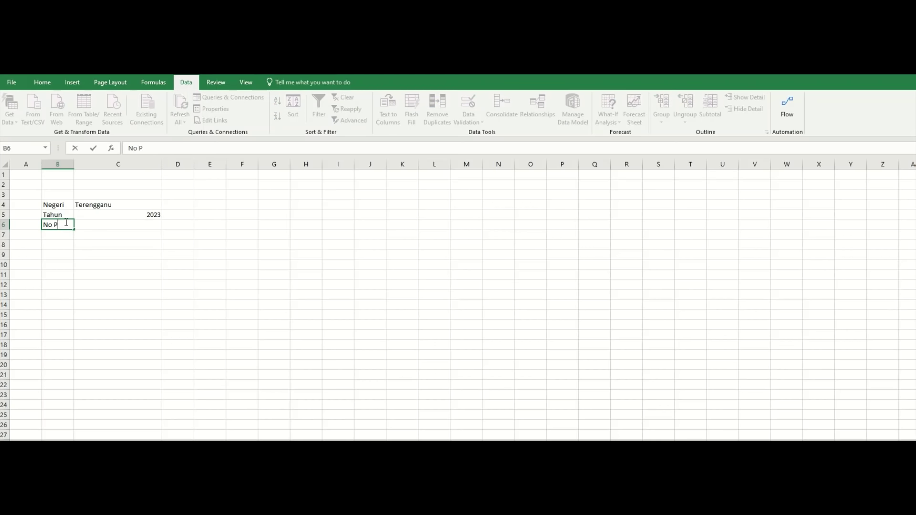
type("ekerja")
left_click(109, 265)
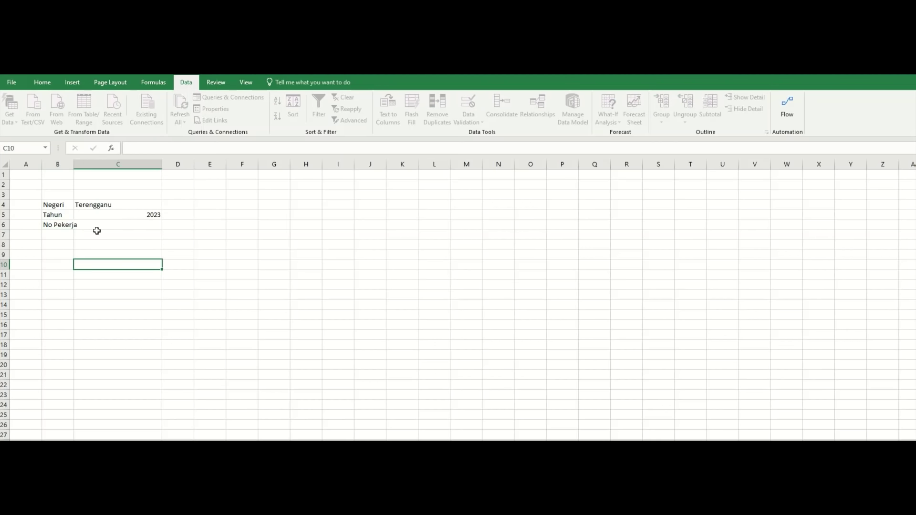
left_click_drag(74, 164, 86, 164)
Test entries asd0123 and 123 in C6, then leave the cell empty.
left_click(116, 225)
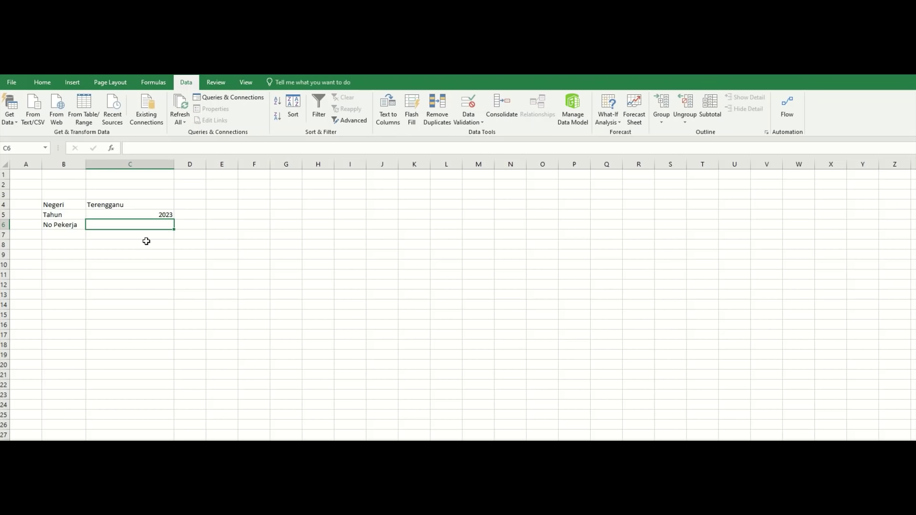
type("asd0123")
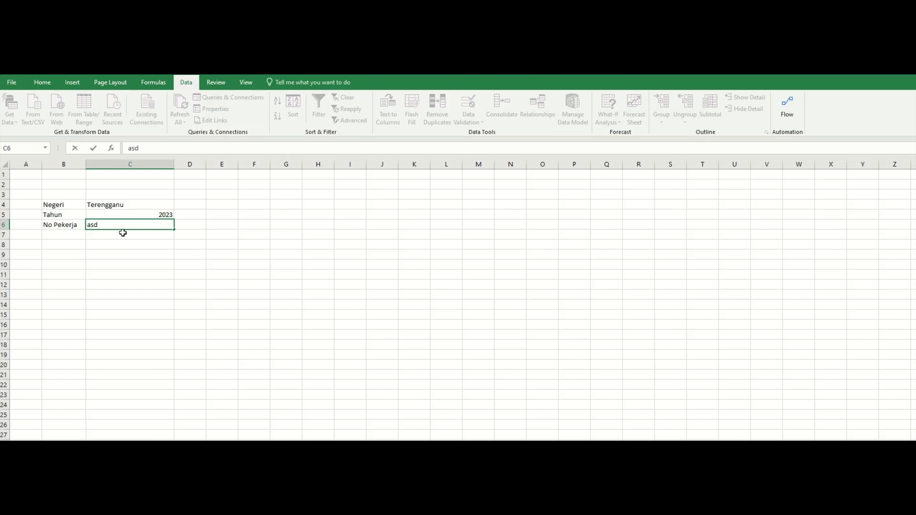
key("Return")
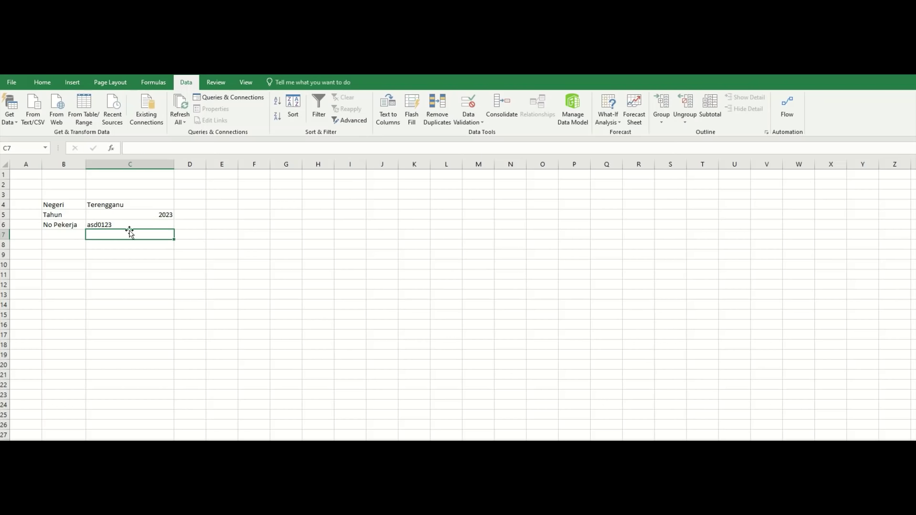
left_click(154, 223)
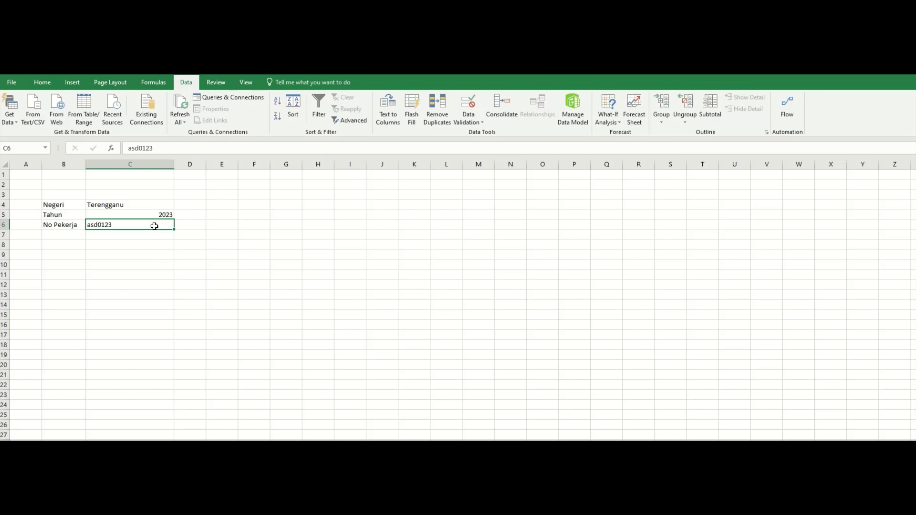
type("123")
key("Return")
left_click(154, 226)
type("A")
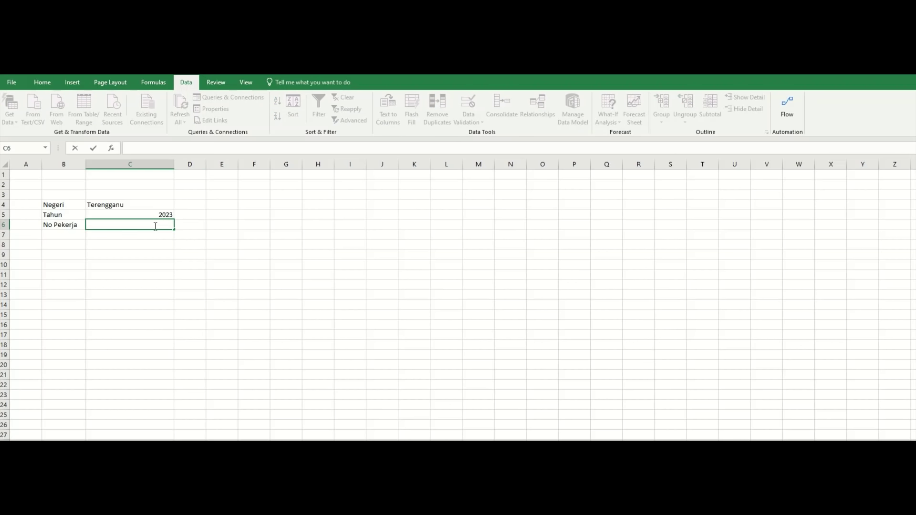
key("Return")
left_click(156, 226)
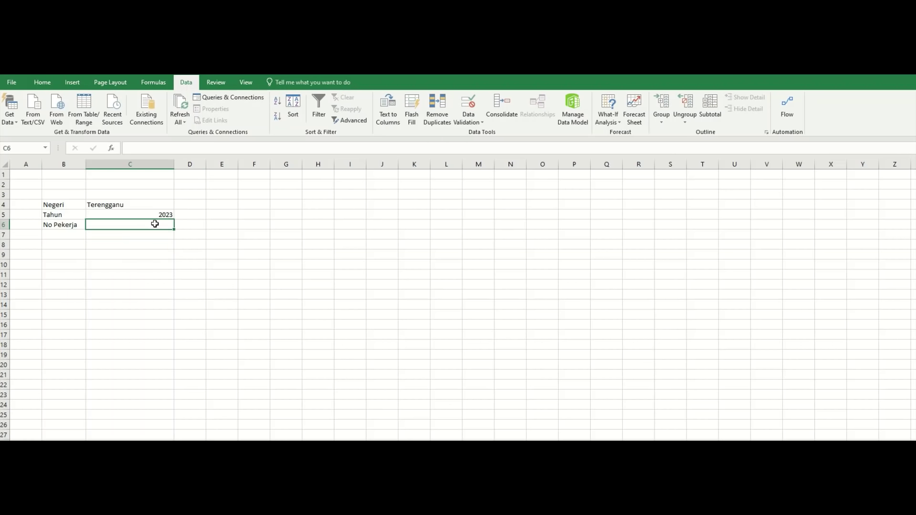
Restrict C6 to whole numbers with a Data Validation rule, entering 100 as a limit.
left_click(467, 107)
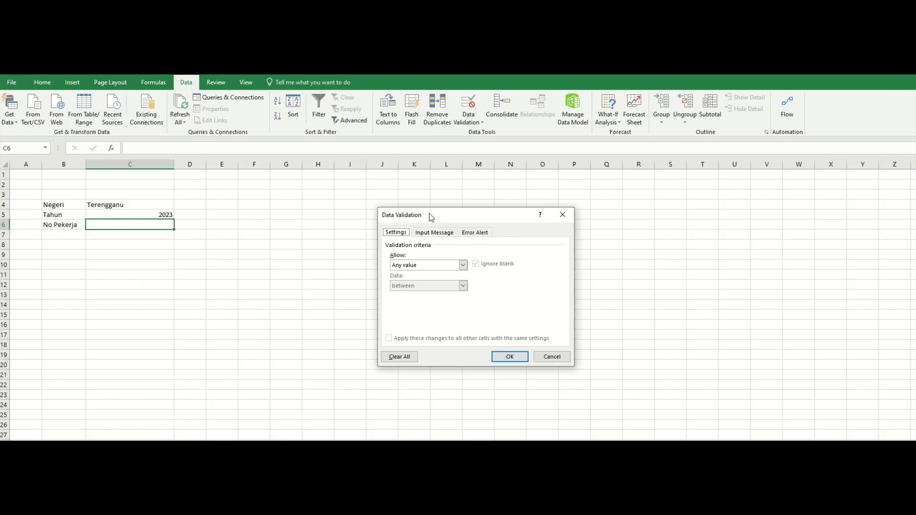
left_click(450, 267)
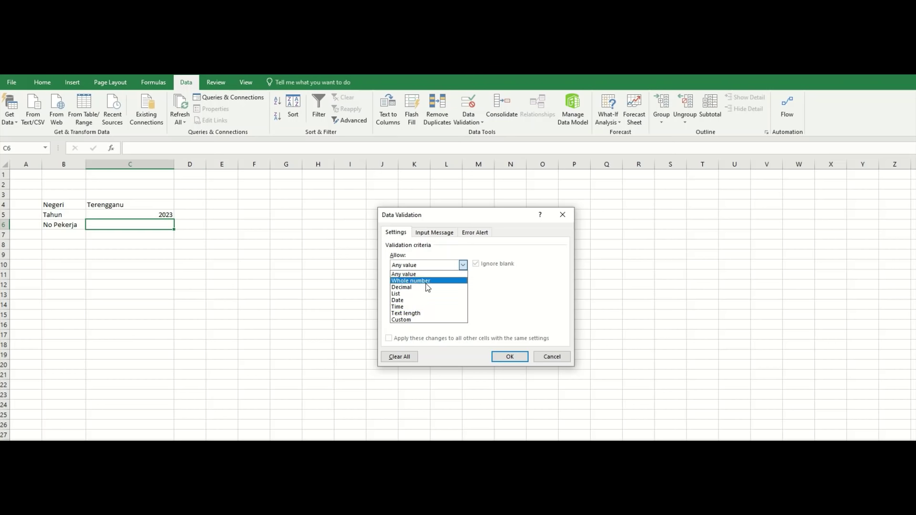
left_click(426, 281)
left_click(437, 306)
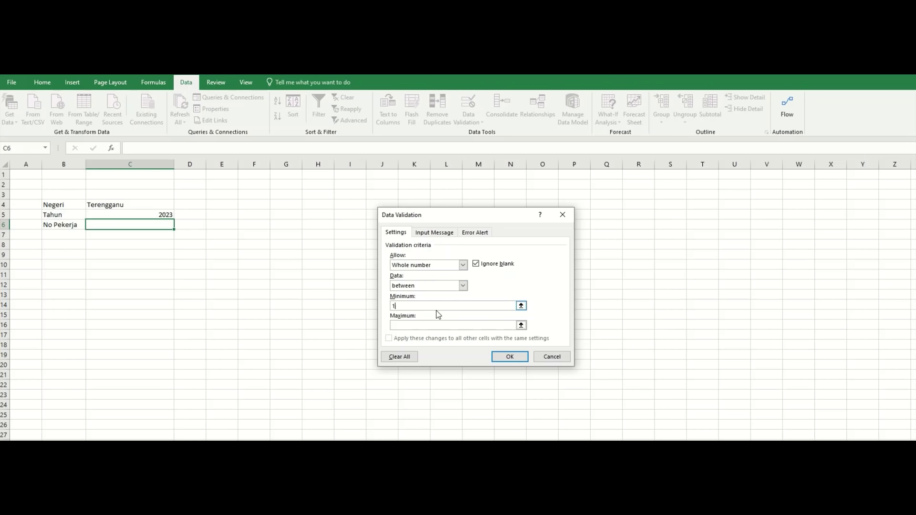
left_click(438, 327)
left_click(428, 306)
type("100")
left_click(505, 356)
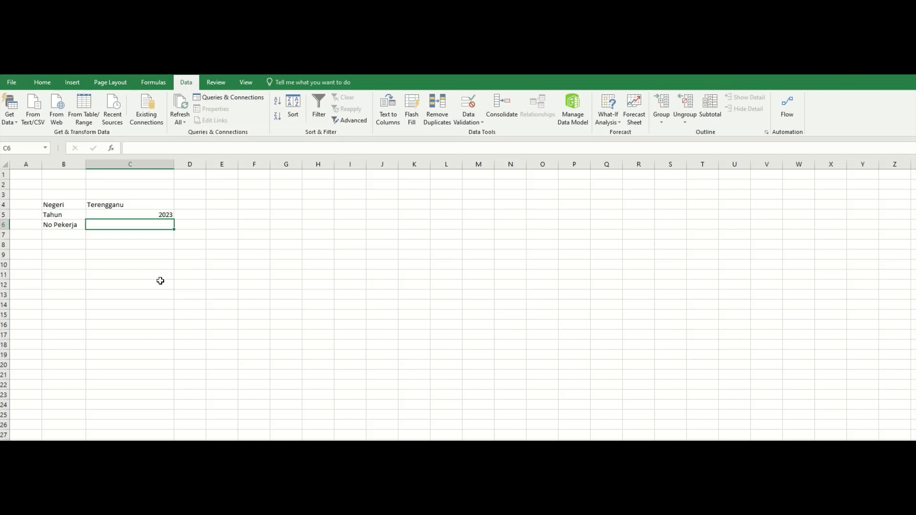
Test the rule by entering 1000 in C6 and cancel the rejected entry.
type("1000")
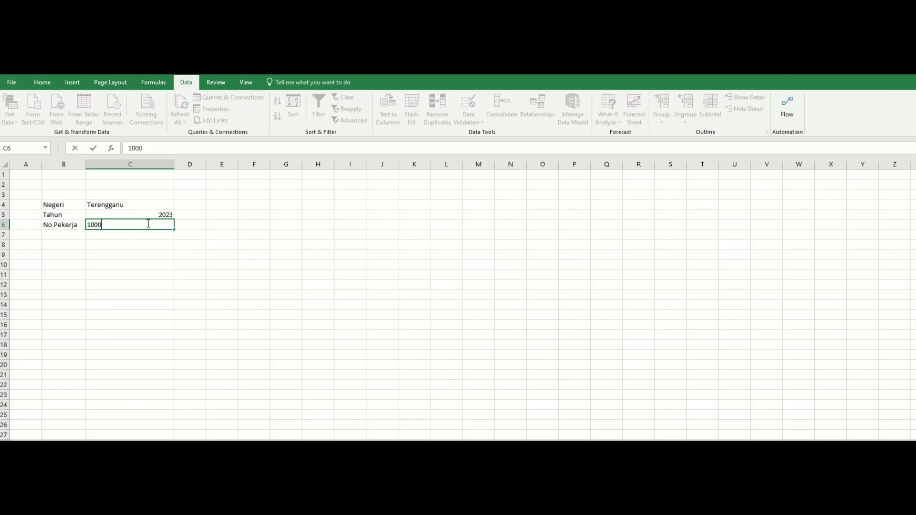
key("Return")
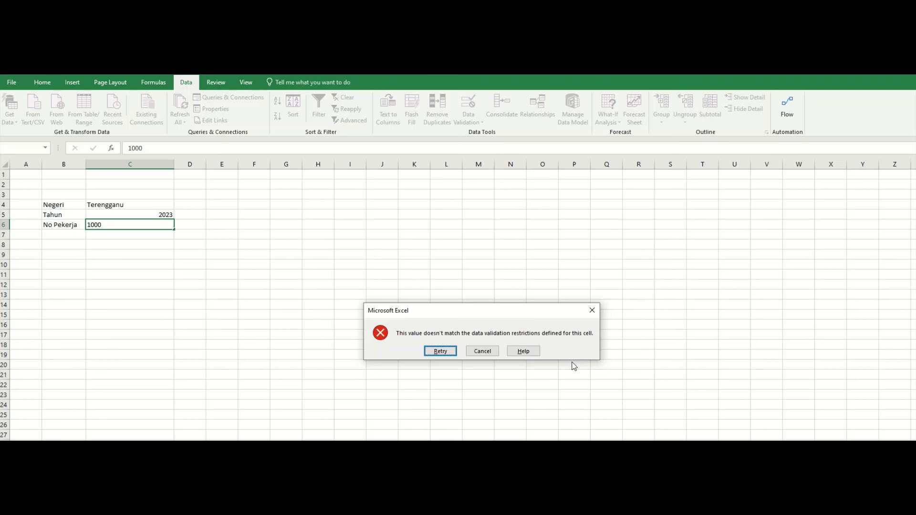
left_click(481, 351)
left_click(172, 292)
left_click(140, 217)
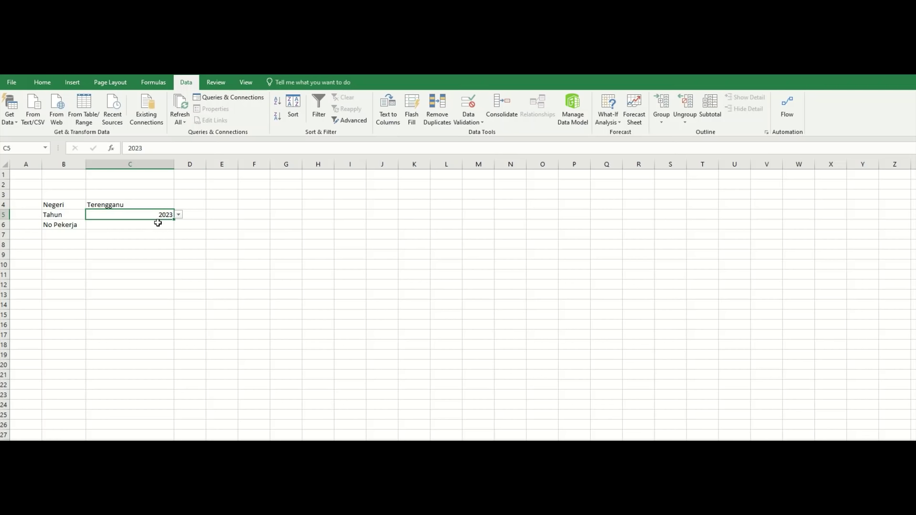
Enter 2021 as the Tahun year in C5 and check its year drop-down.
left_click(179, 215)
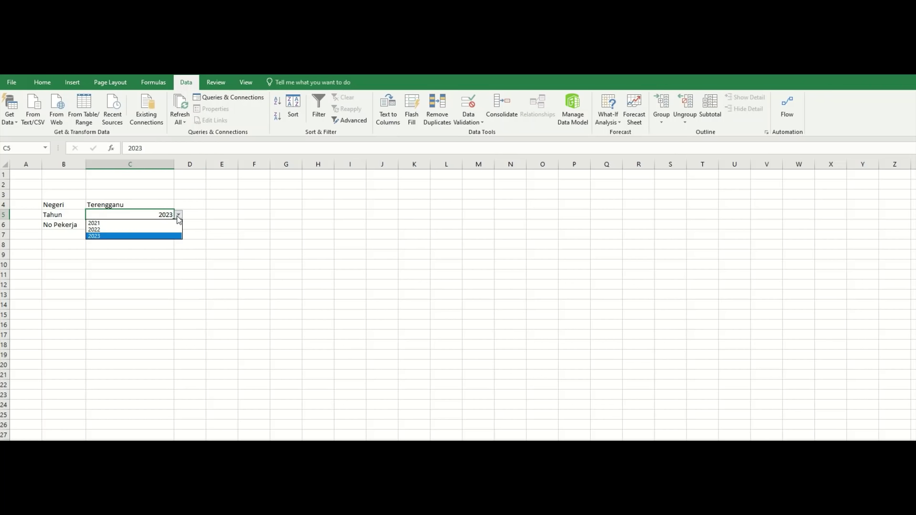
left_click(151, 215)
type("2021")
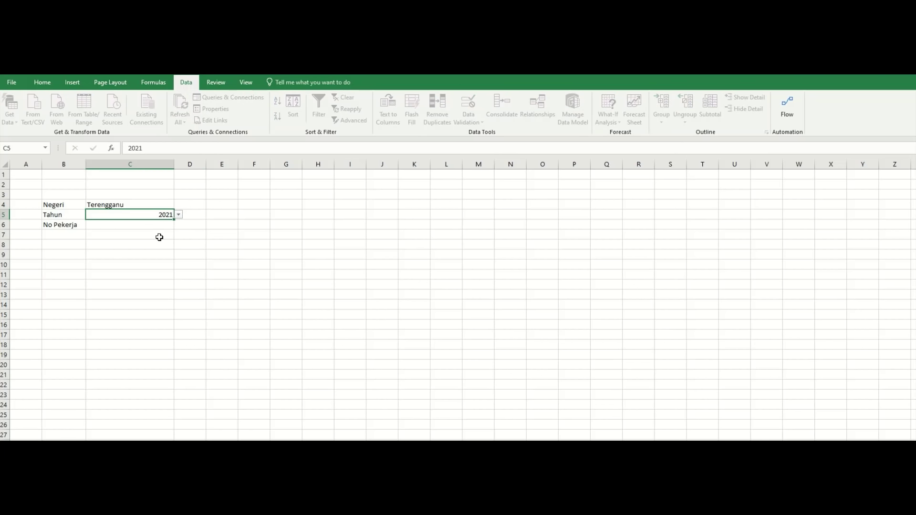
key("Return")
left_click(164, 214)
left_click(177, 215)
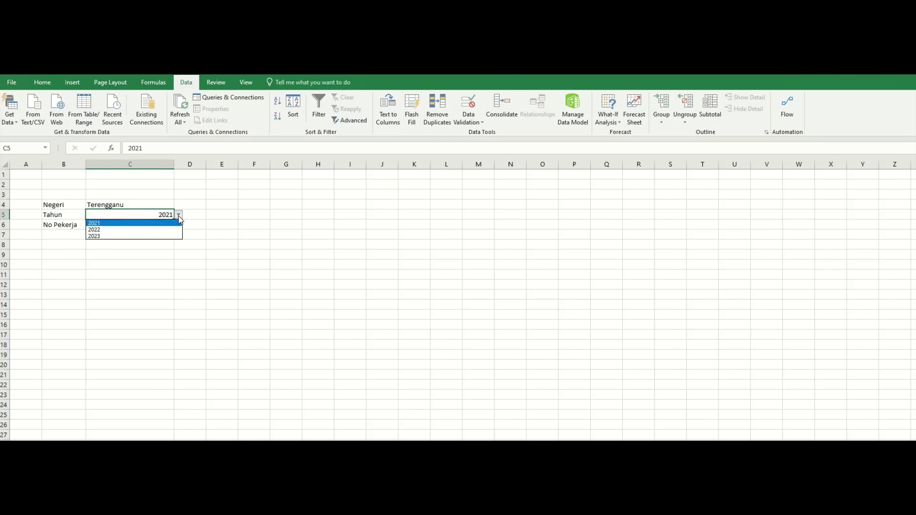
left_click(155, 214)
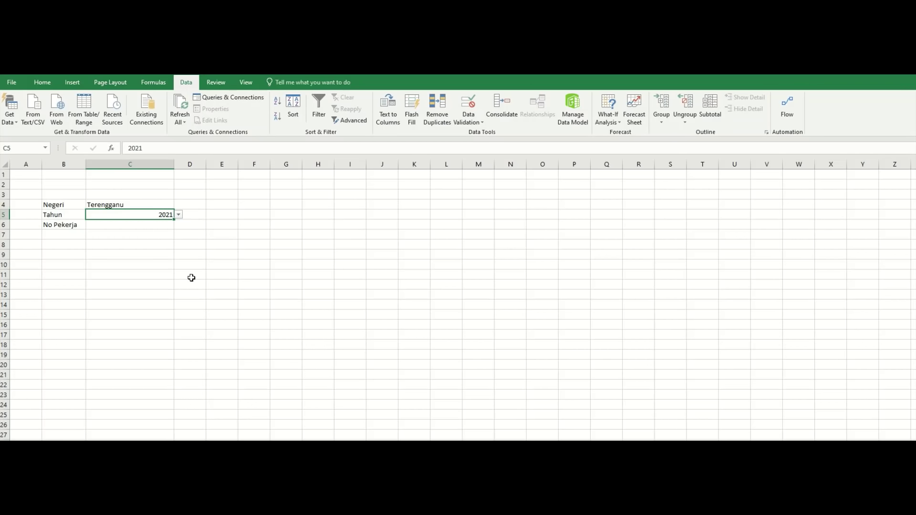
left_click(178, 216)
left_click(150, 215)
Edit C5 to 2020 to confirm the year rule refuses it.
double_click(146, 216)
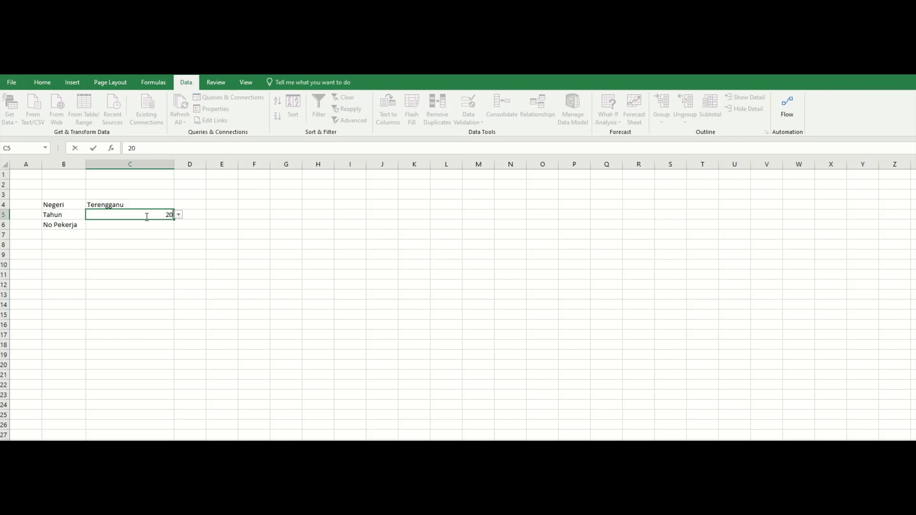
key("BackSpace")
type("0")
key("Return")
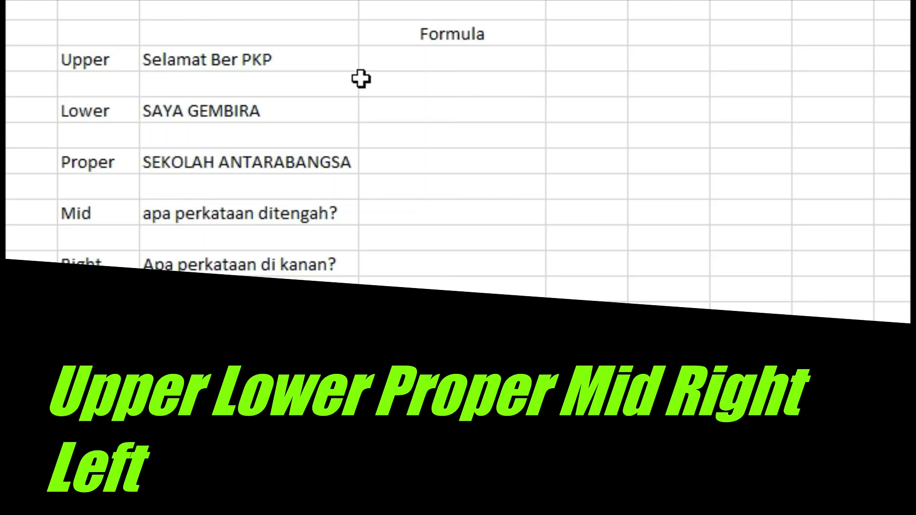
left_click(319, 73)
left_click(319, 61)
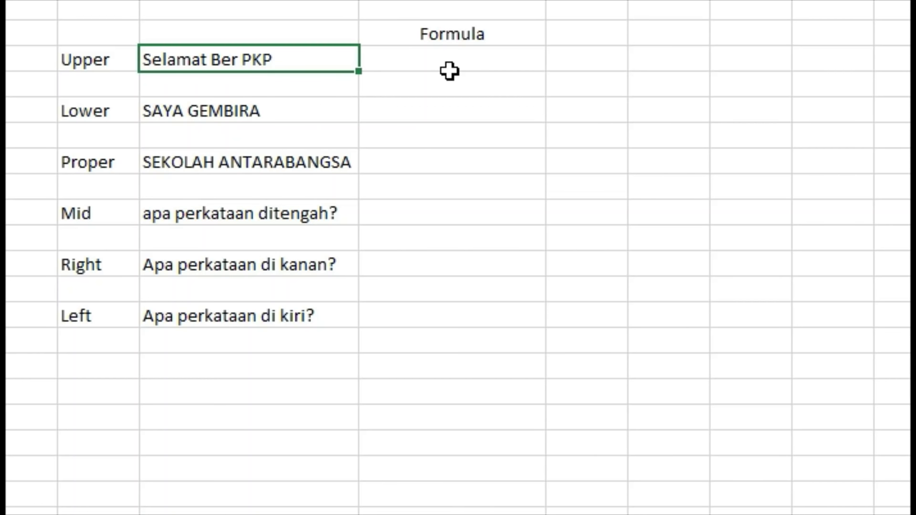
Enter =upper(C3) in the Upper row's Formula cell to show SELAMAT BER PKP.
left_click(424, 68)
type("=upper(")
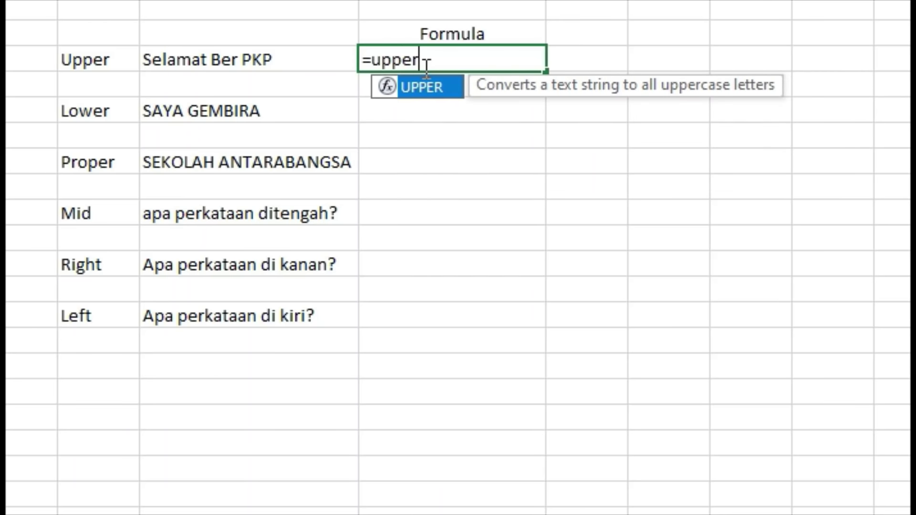
left_click(331, 65)
type(")")
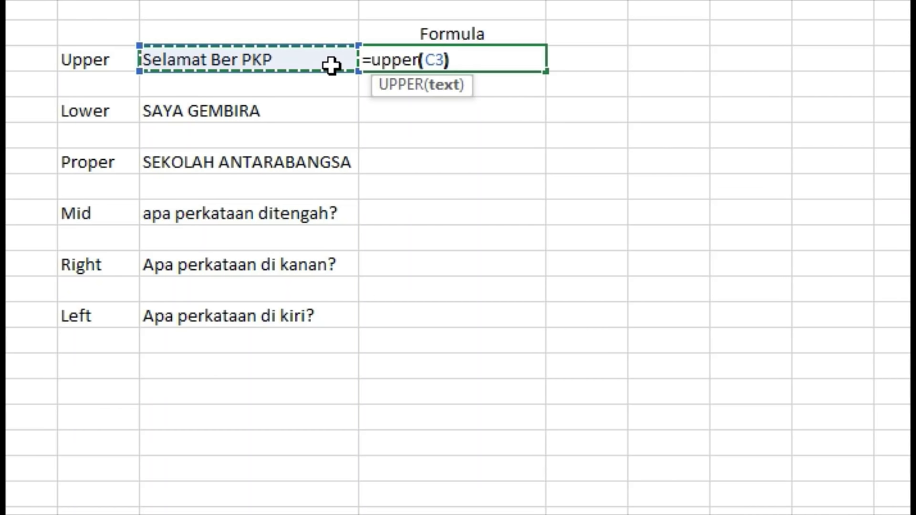
key("Return")
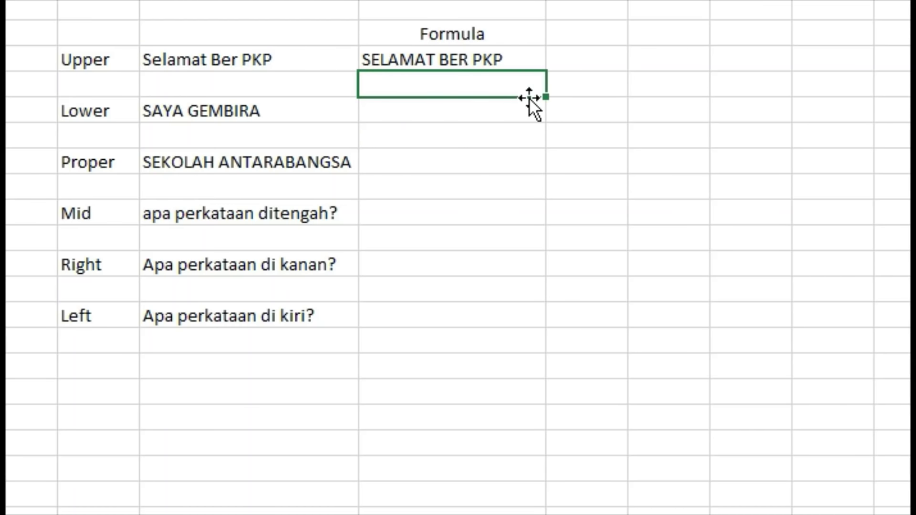
Enter =lower(C5) in the Lower row's Formula cell to show saya gembira.
left_click(464, 110)
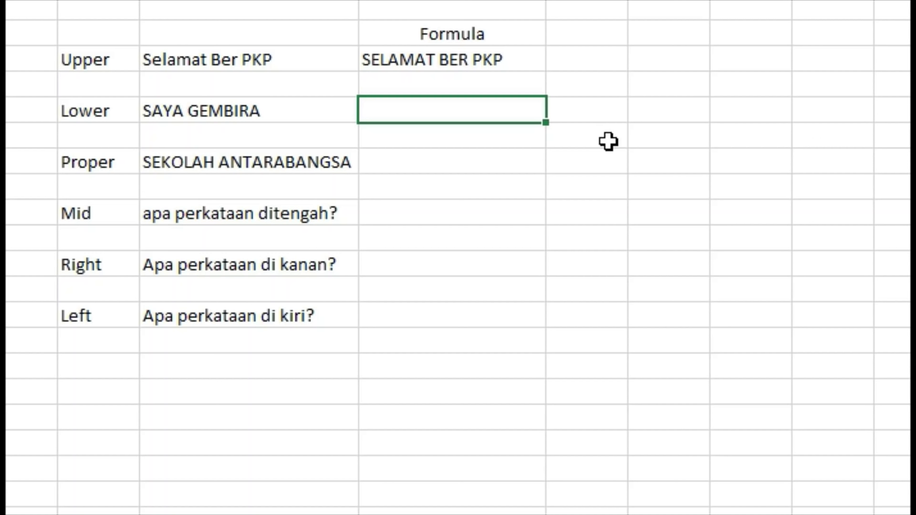
type("=")
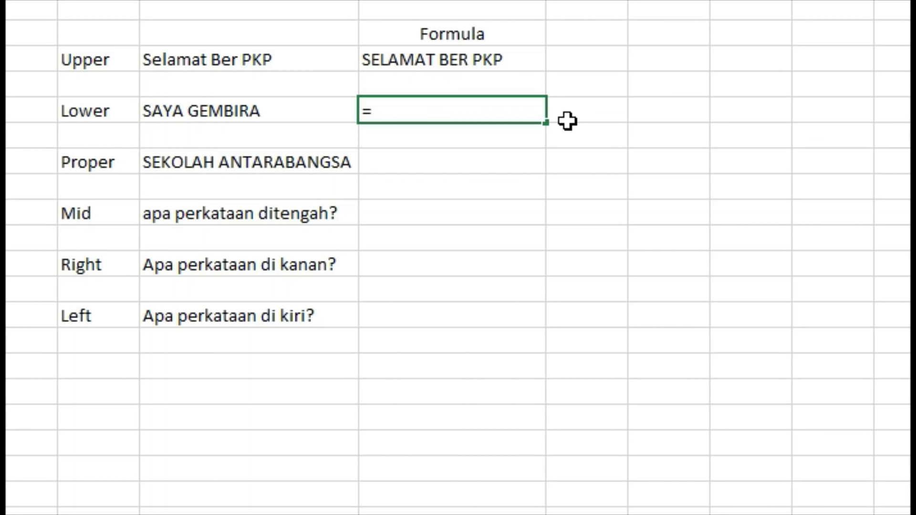
type("low")
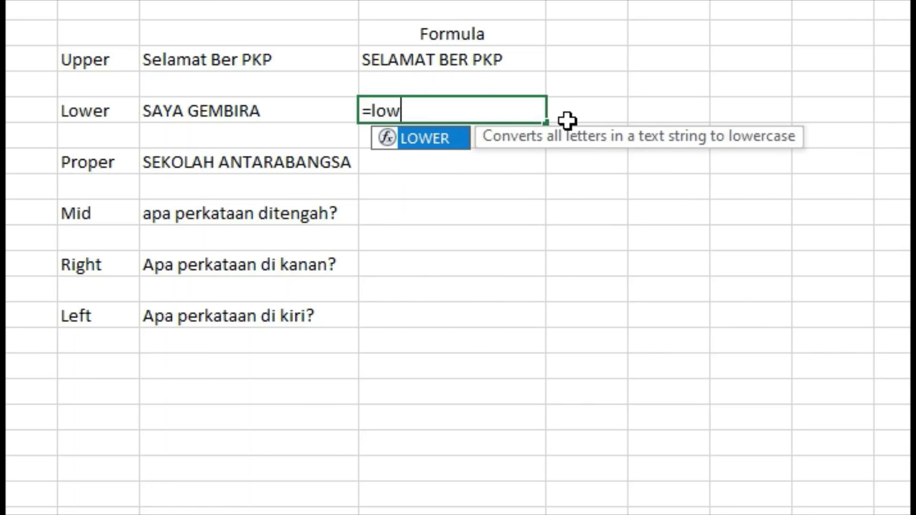
type("er(")
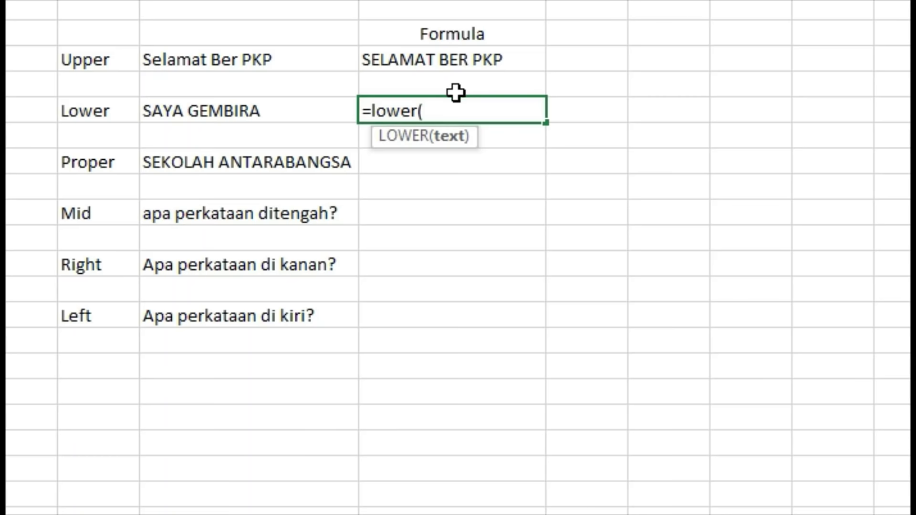
left_click(324, 113)
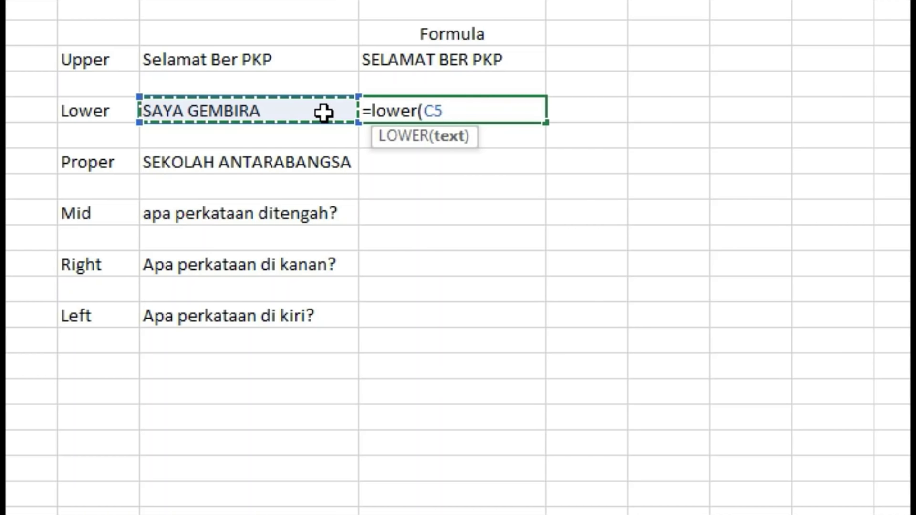
type(")")
key("Return")
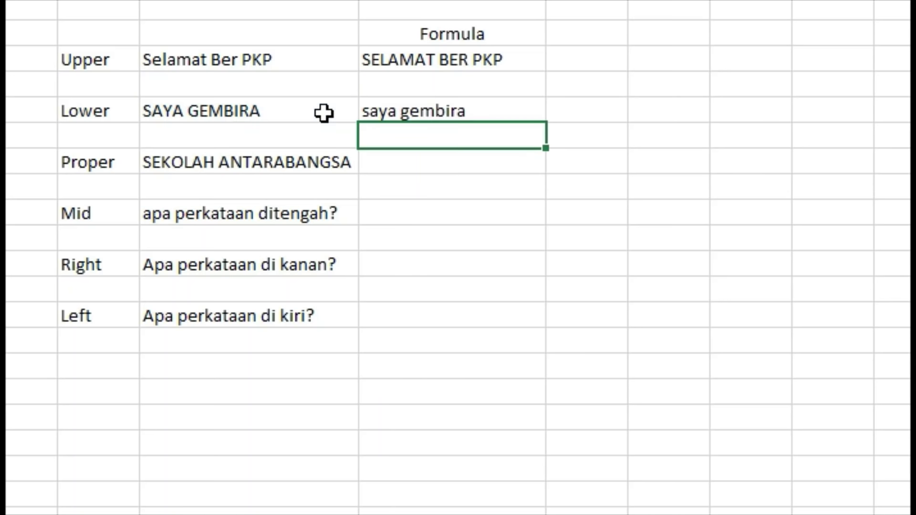
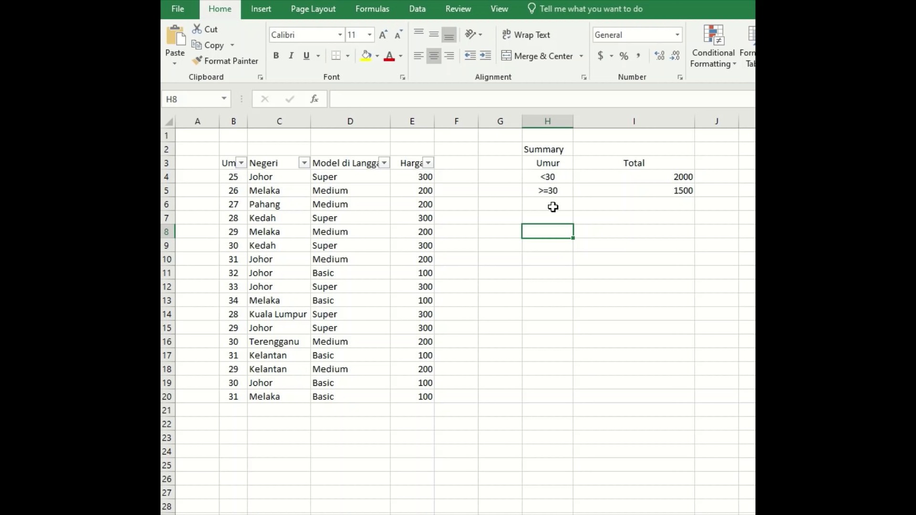
Check the age criteria, then put the I4 under-30 SUMIF formula into edit mode.
left_click(562, 186)
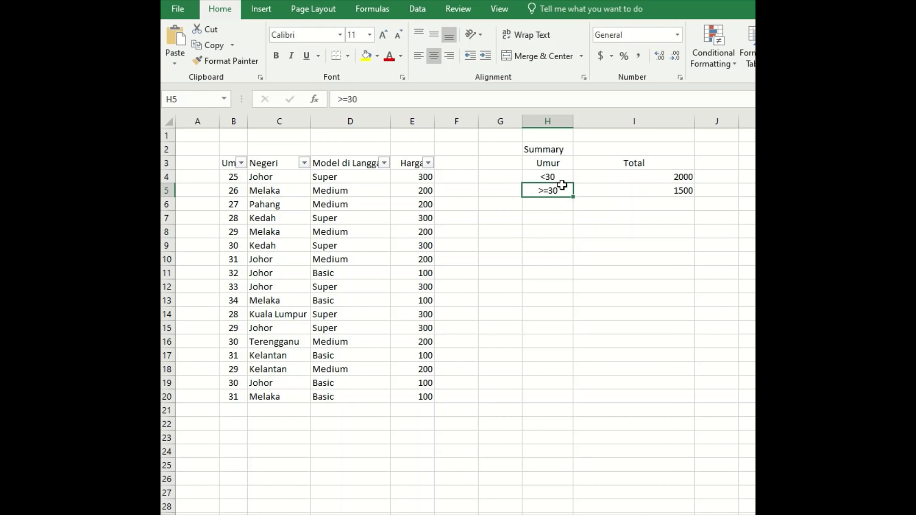
left_click(640, 213)
left_click(541, 216)
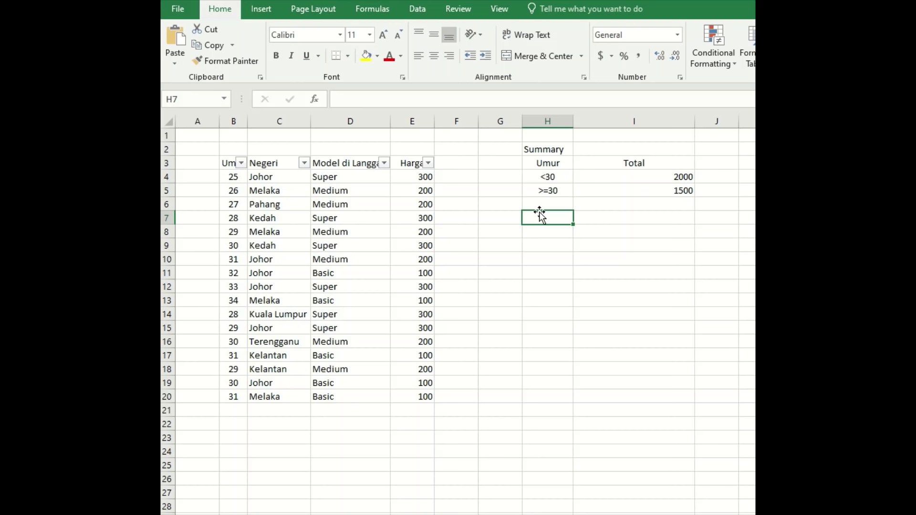
mouse_move(544, 217)
left_mouse_down()
mouse_move(587, 219)
mouse_move(560, 214)
left_mouse_up()
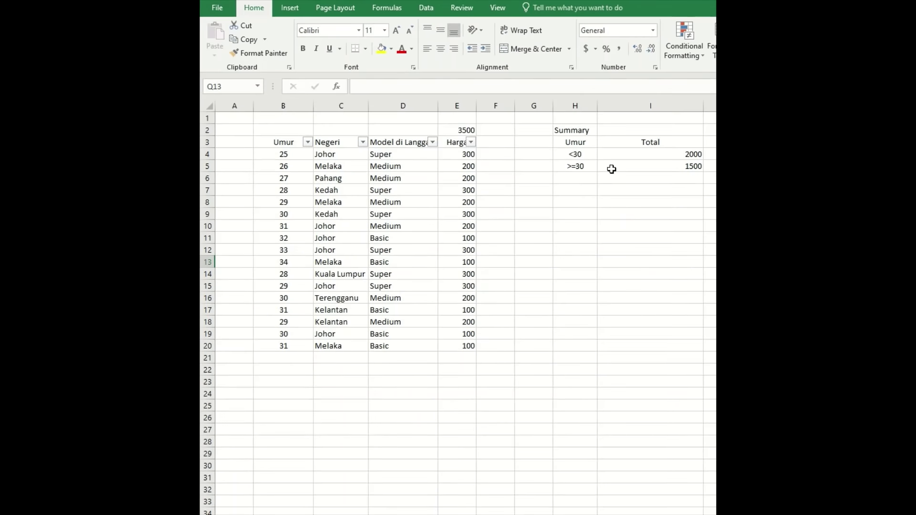
left_click(617, 155)
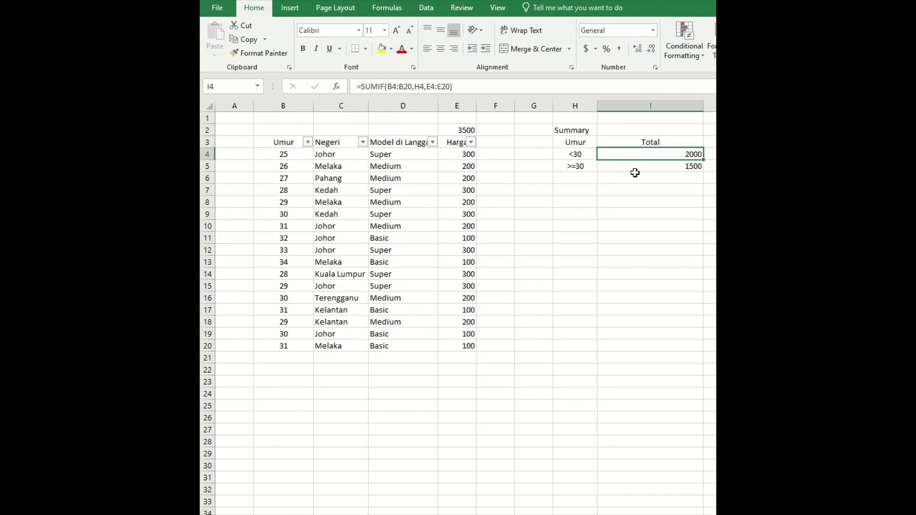
double_click(649, 154)
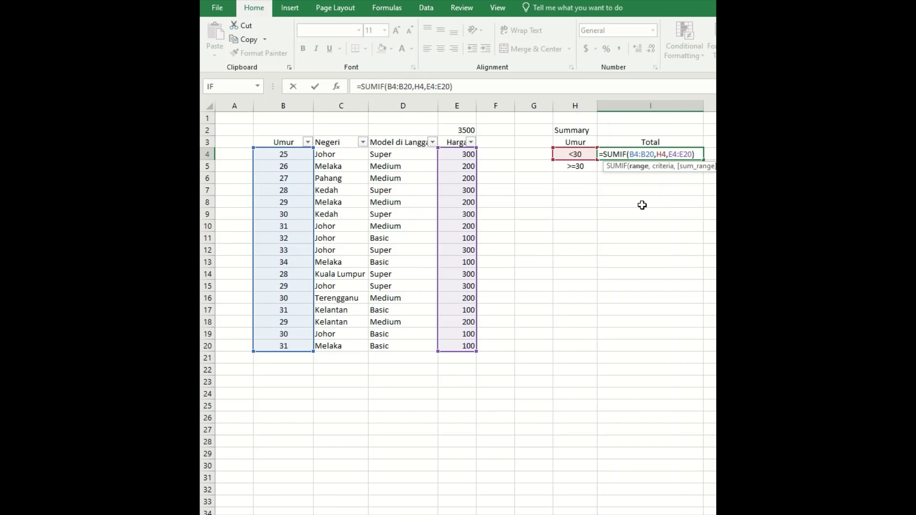
Rebuild I4 as =SUMIF(B4:B20,H4,E4:E20) so the under-30 Harga total reads 2000.
left_click(640, 155)
key("BackSpace")
key("BackSpace")
key("BackSpace")
key("Delete")
key("Delete")
key("Delete")
key("Delete")
key("Delete")
key("Delete")
key("Delete")
key("Delete")
key("Delete")
key("Delete")
key("Delete")
key("Delete")
key("Delete")
key("Delete")
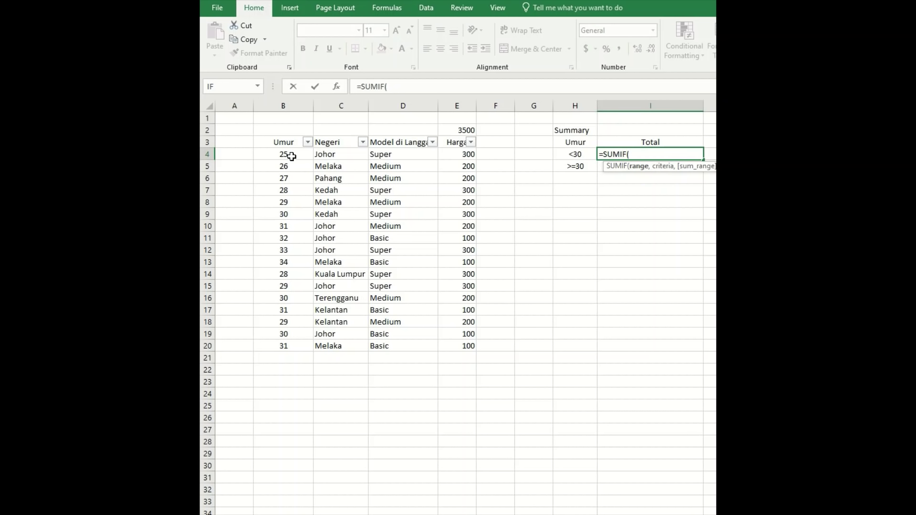
left_click_drag(290, 155, 281, 345)
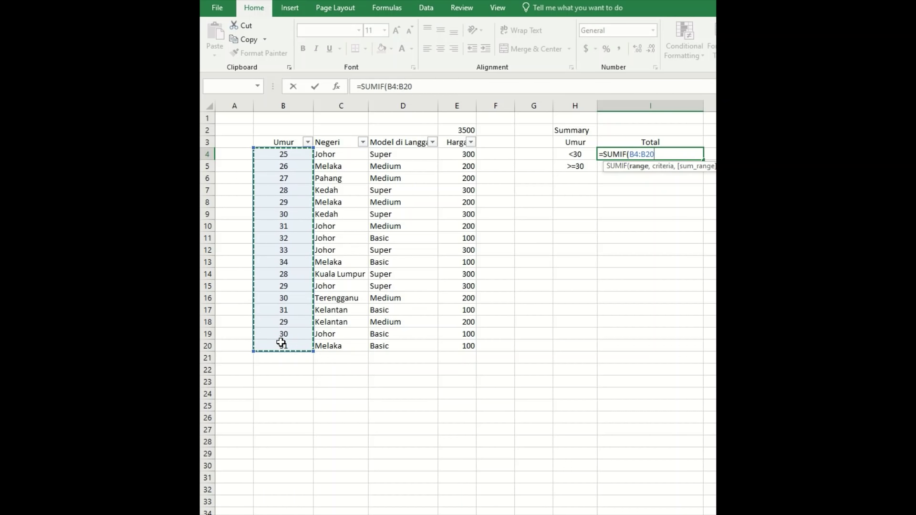
left_click(301, 105)
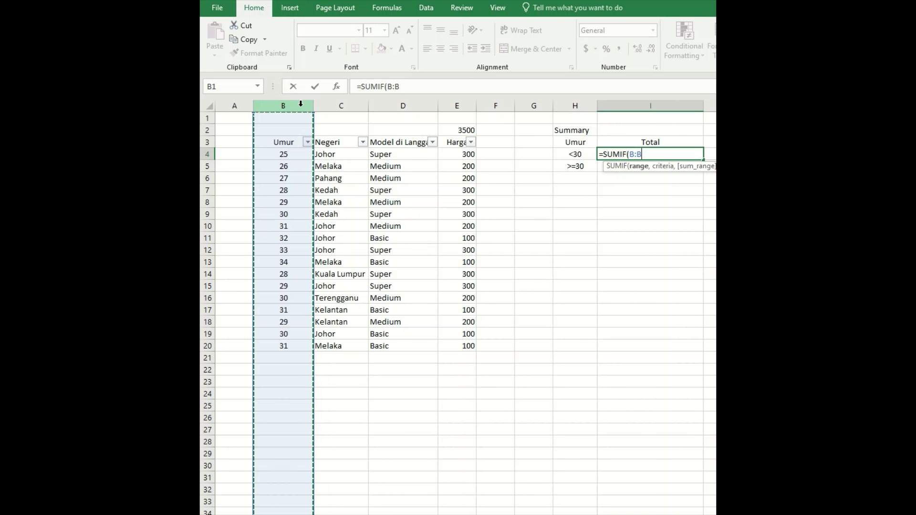
left_click_drag(282, 155, 284, 347)
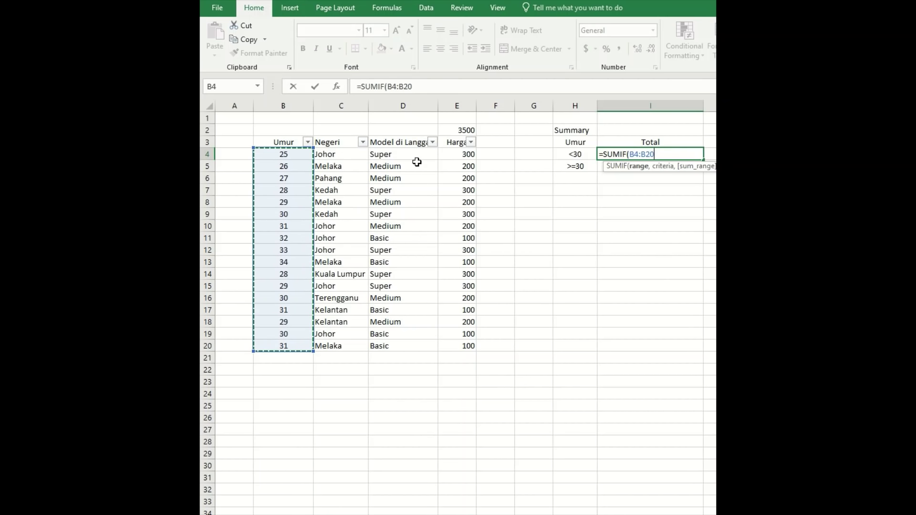
type(",")
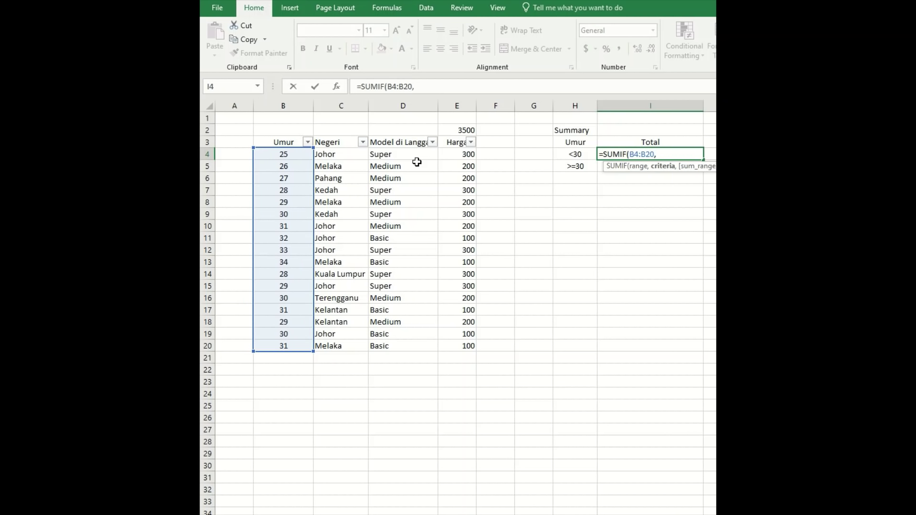
left_click(577, 156)
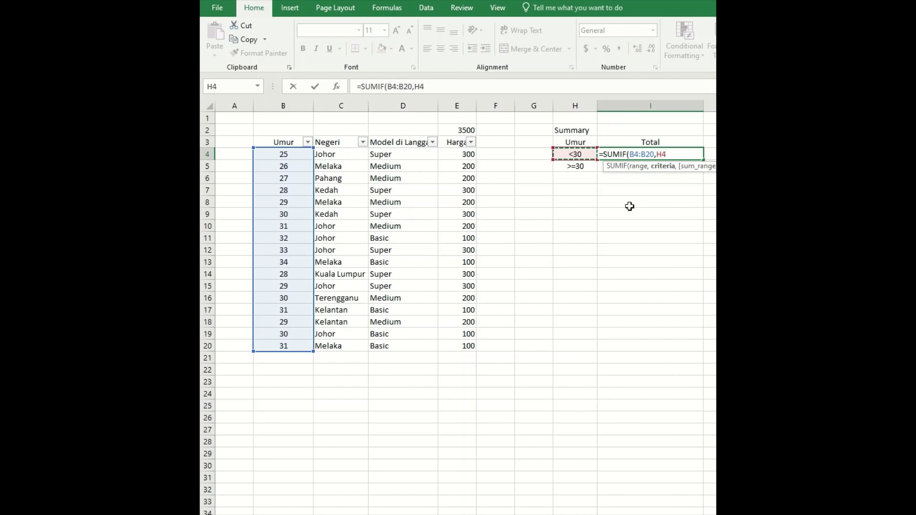
type(",")
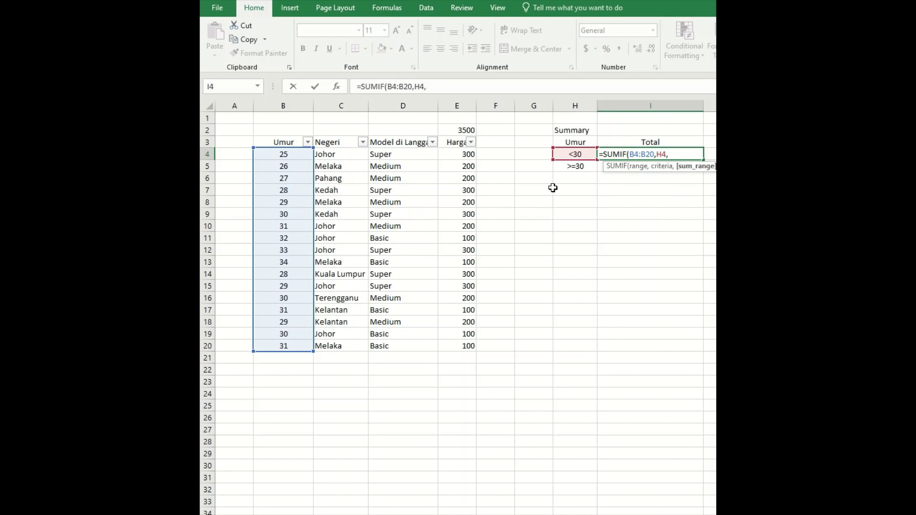
left_click_drag(463, 156, 477, 343)
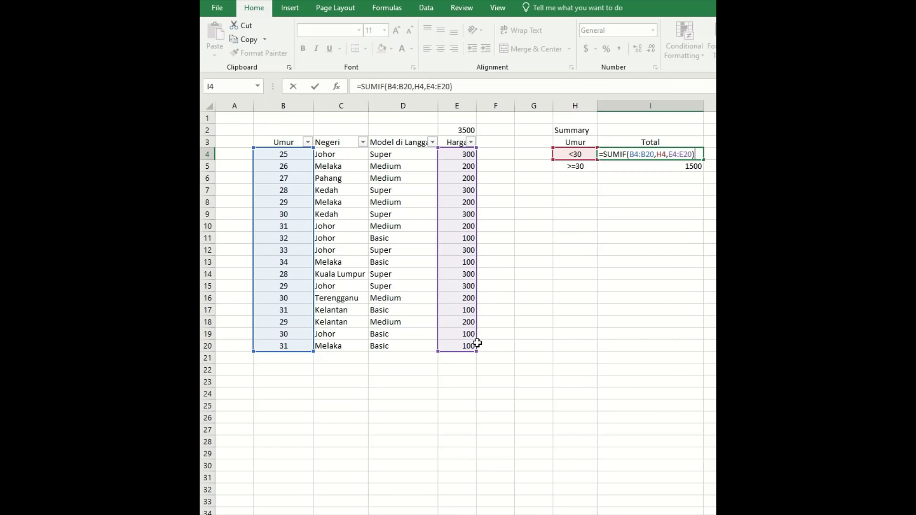
key("Return")
left_click(667, 152)
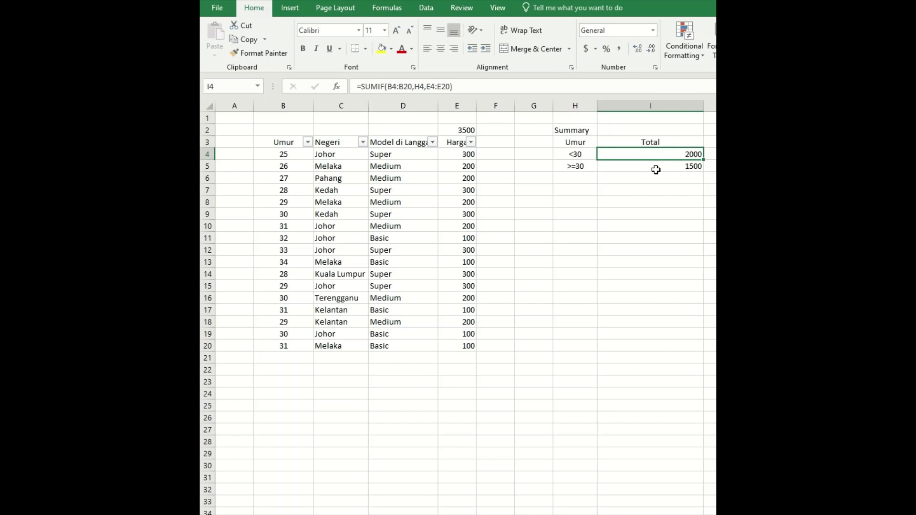
Rebuild I5 as =SUMIF(B4:B20,H5,E4:E20) to total 1500 for ages 30 and over.
left_click(586, 168)
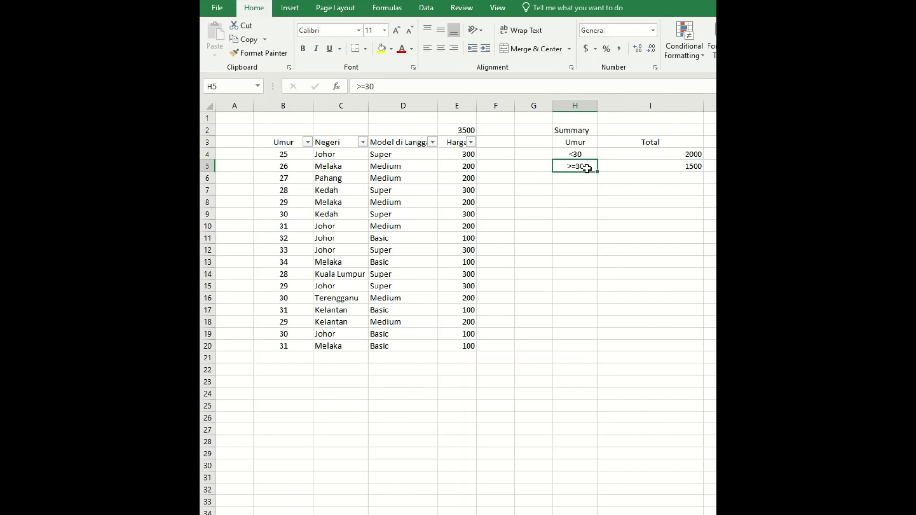
left_click(638, 167)
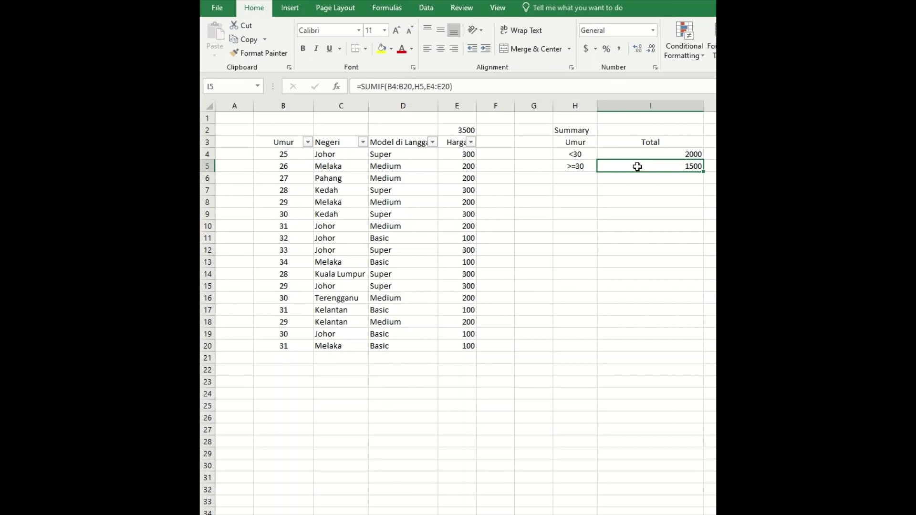
double_click(637, 166)
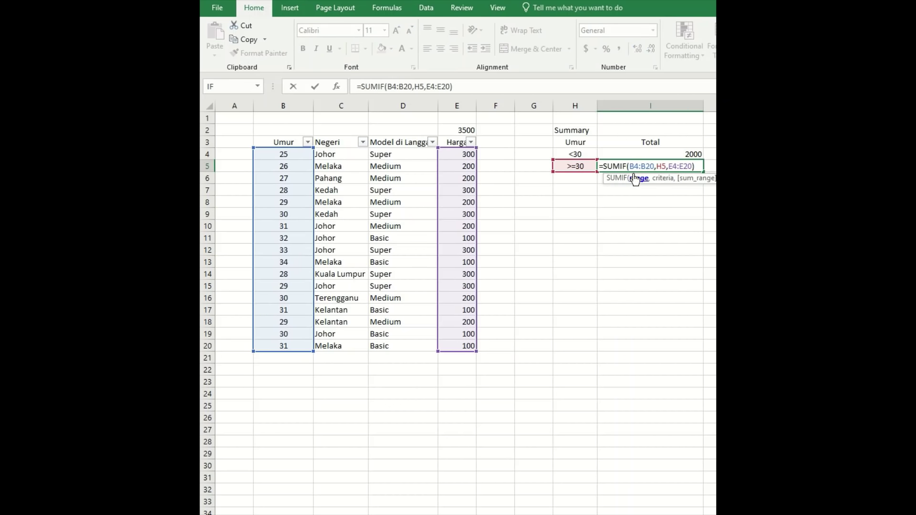
left_click(631, 166)
key("Delete")
key("Delete")
key("Delete")
key("Delete")
key("Delete")
key("Delete")
key("Delete")
key("Delete")
key("Delete")
key("Delete")
key("Delete")
key("Delete")
key("Delete")
key("Delete")
key("Delete")
key("Delete")
key("Delete")
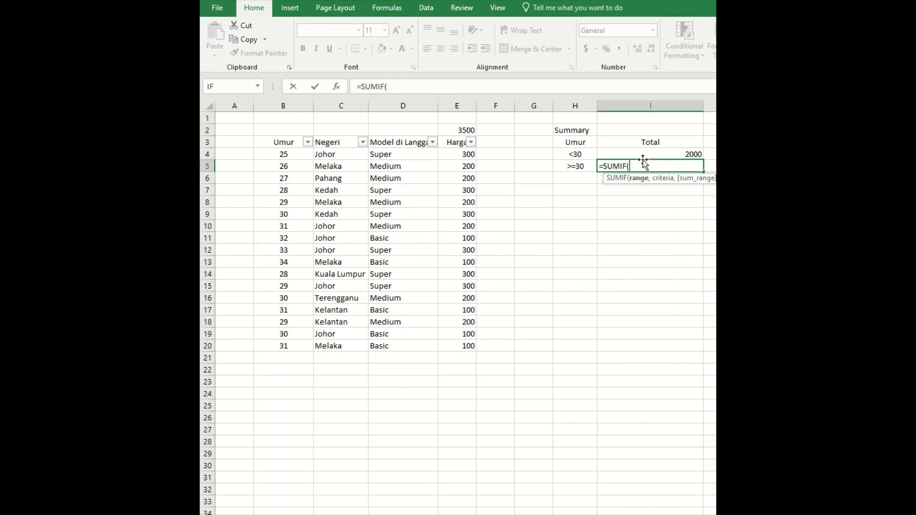
left_click_drag(290, 155, 295, 349)
type(",")
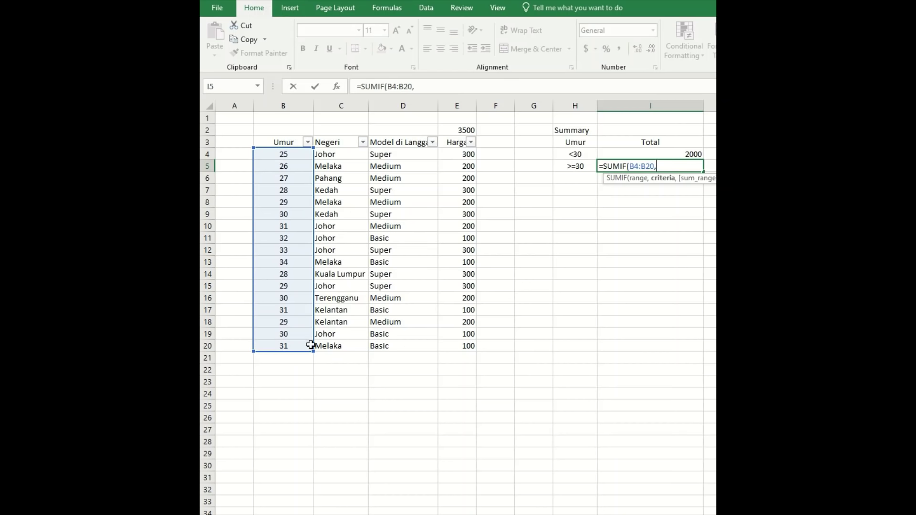
left_click(584, 169)
type(",")
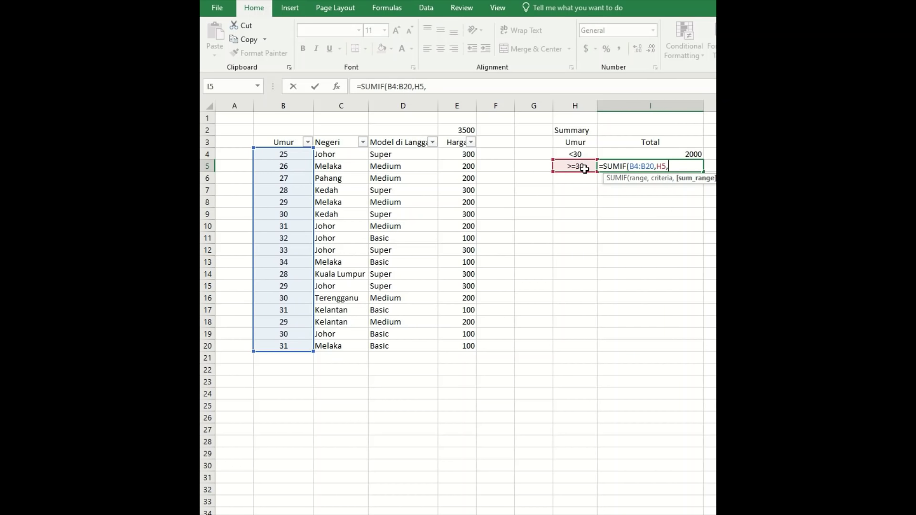
left_click_drag(466, 153, 467, 353)
type(")")
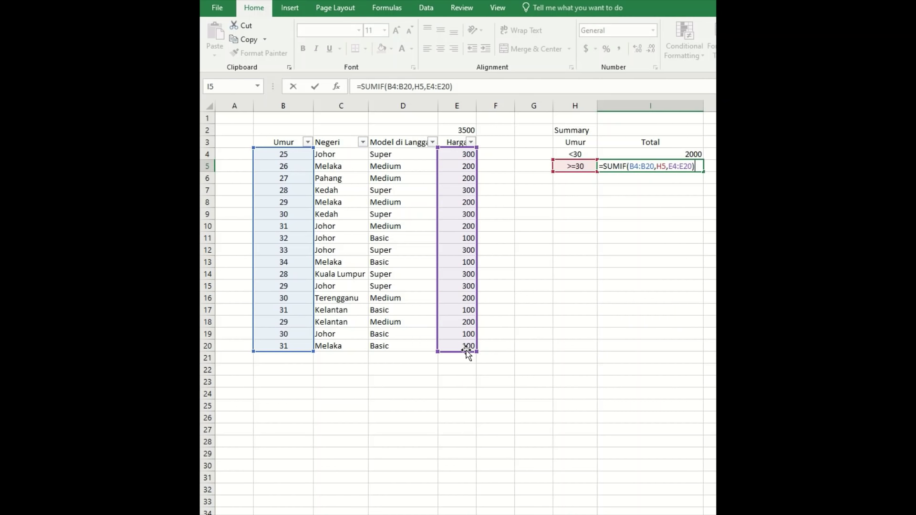
key("Return")
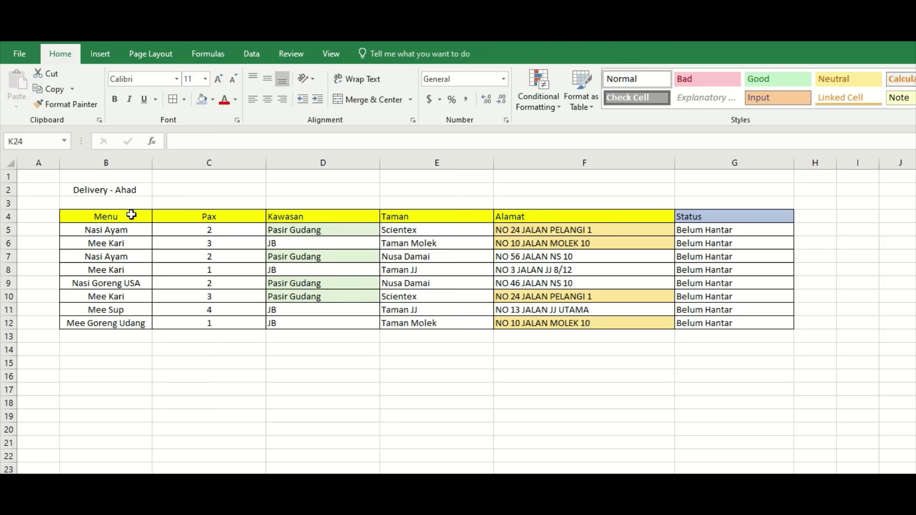
Select the delivery table B4:G12, deselect it, and bring up Conditional Formatting options.
left_click_drag(129, 216, 129, 230)
left_click_drag(519, 287, 744, 324)
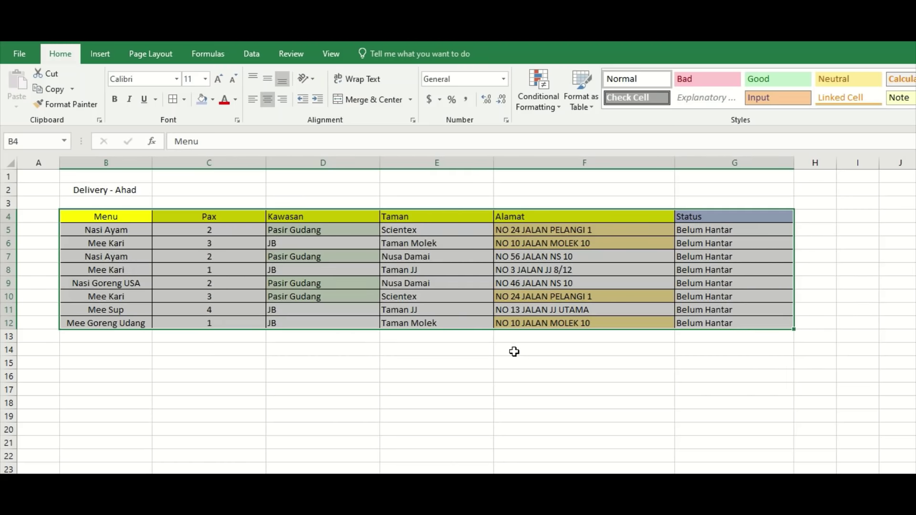
left_click(419, 349)
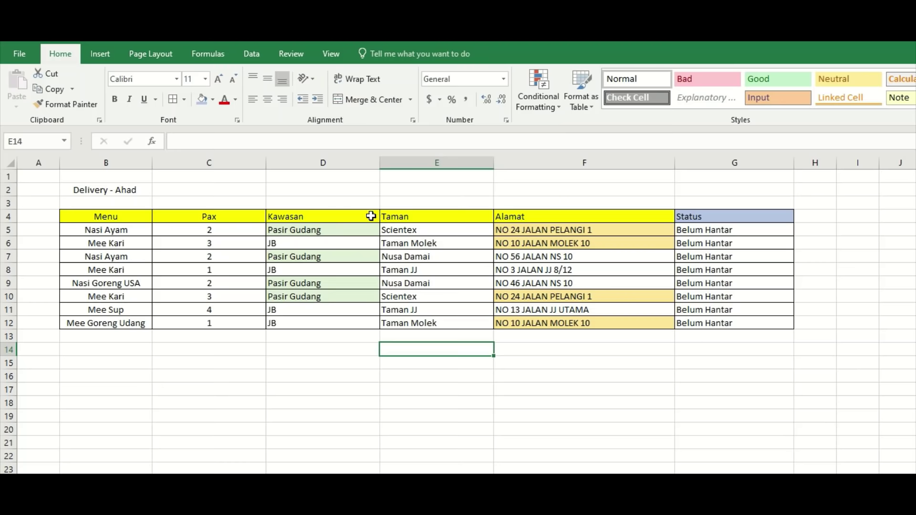
left_click(540, 113)
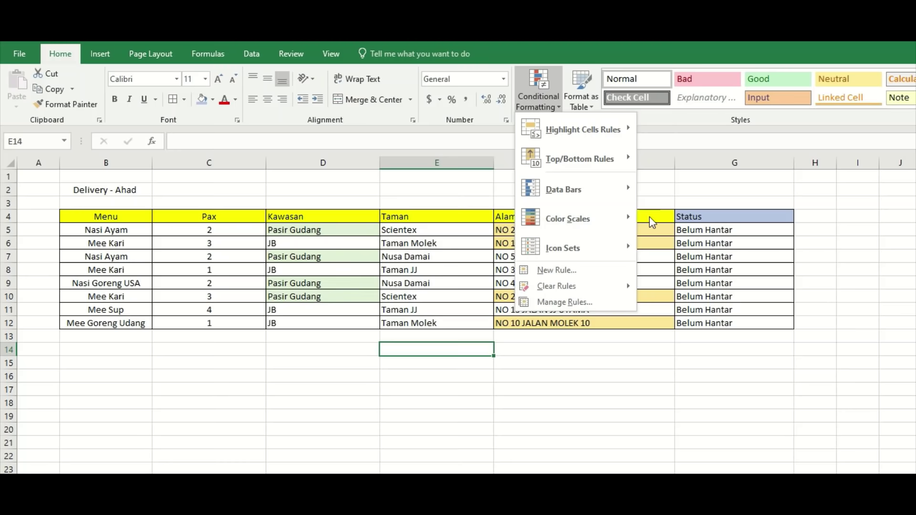
Select the Pasir Gudang cell D5 and try the New Rule window, closing it unchanged.
left_click(317, 226)
left_click(308, 231)
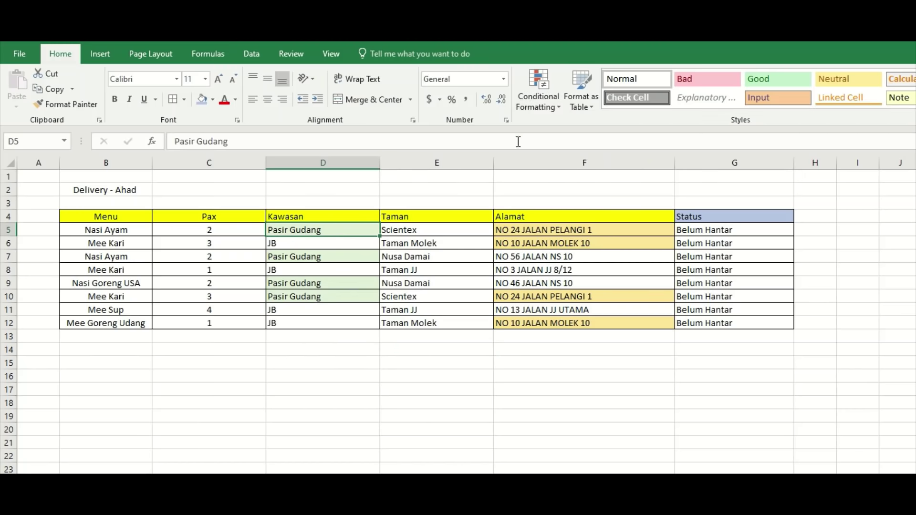
left_click(554, 112)
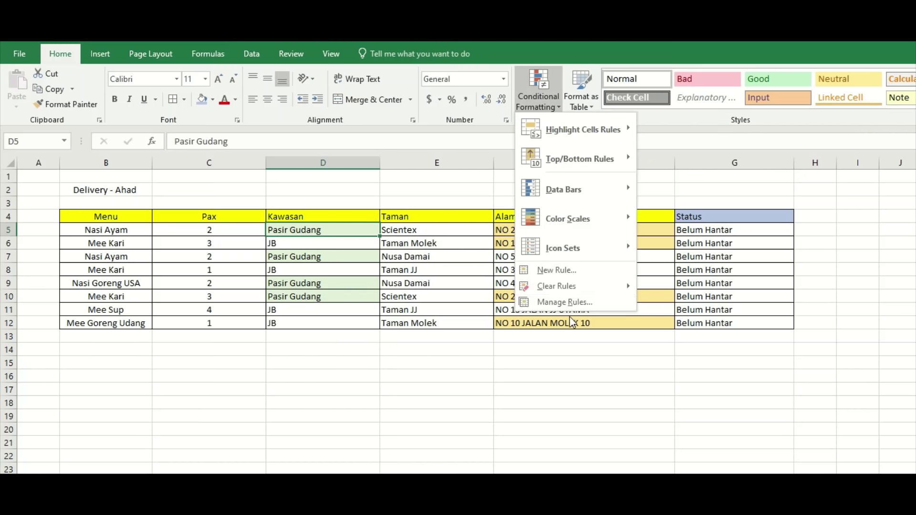
left_click(601, 279)
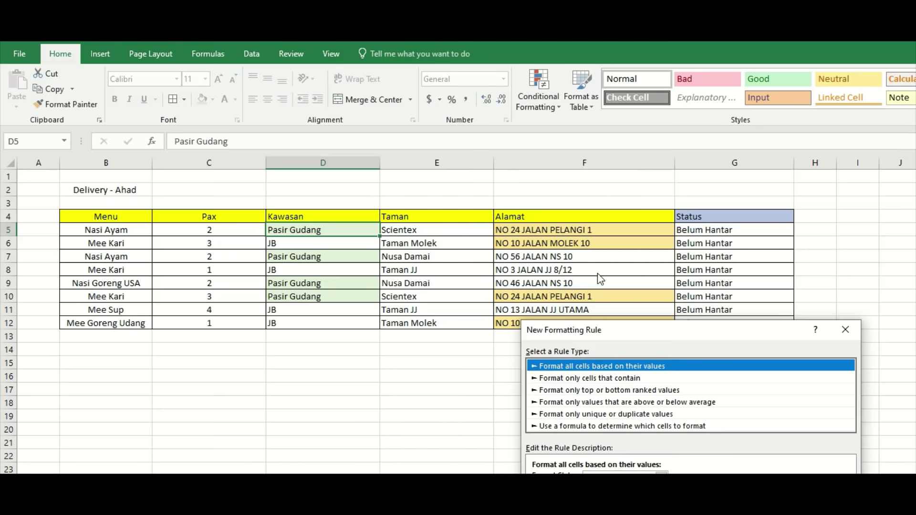
left_click(853, 334)
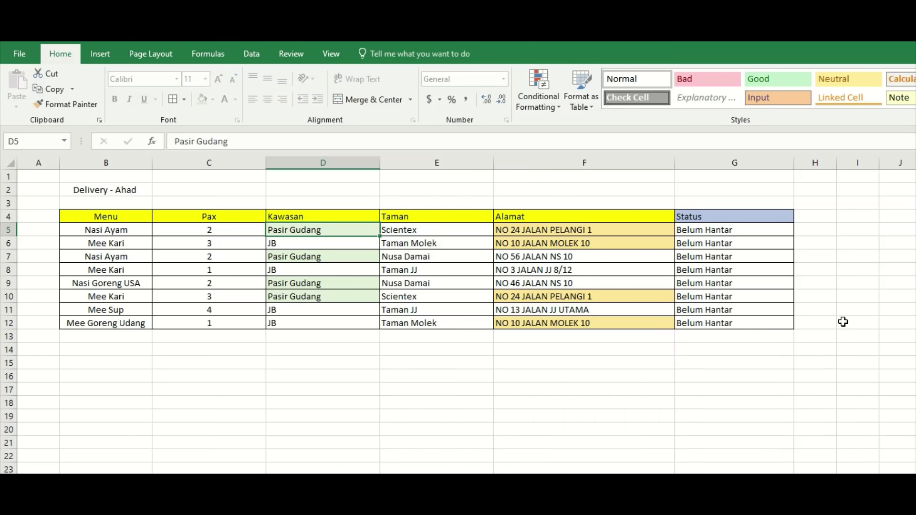
In Manage Rules, open the Cell Value = "Pasir Gudang" rule for editing.
left_click(535, 103)
left_click(549, 302)
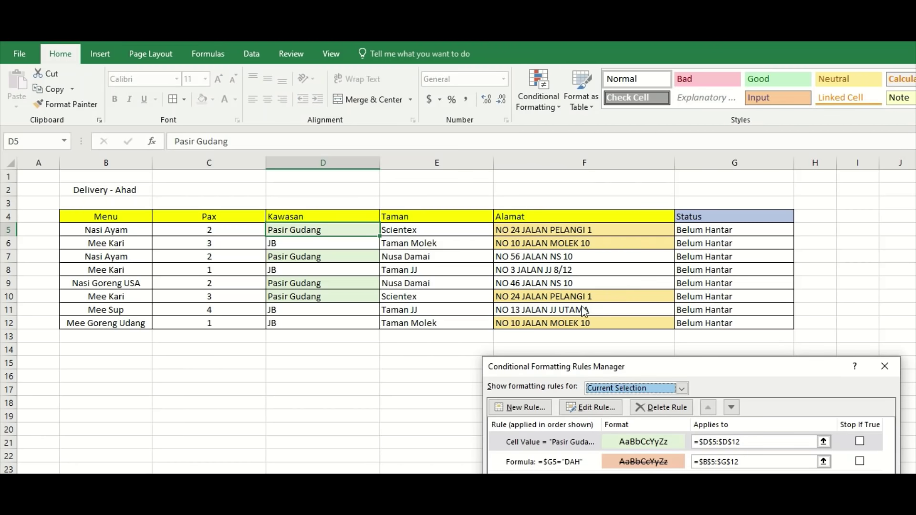
left_click_drag(639, 366, 596, 192)
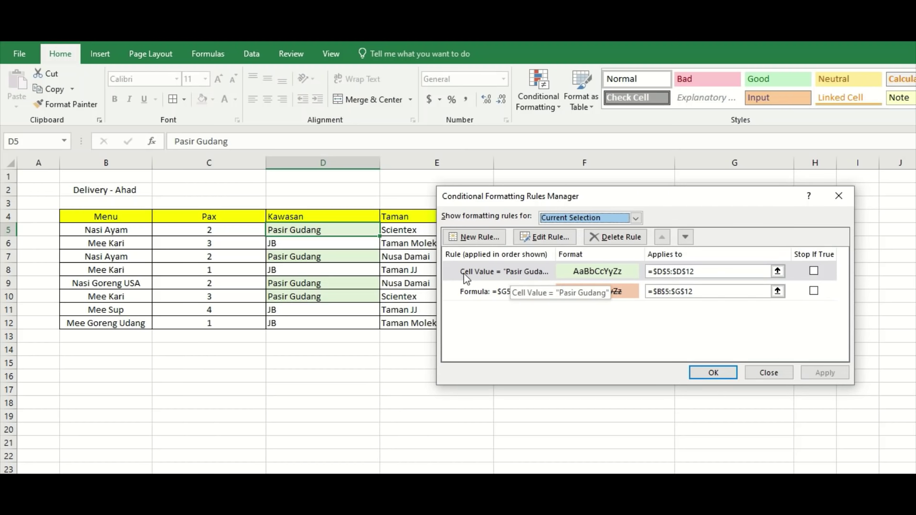
double_click(492, 276)
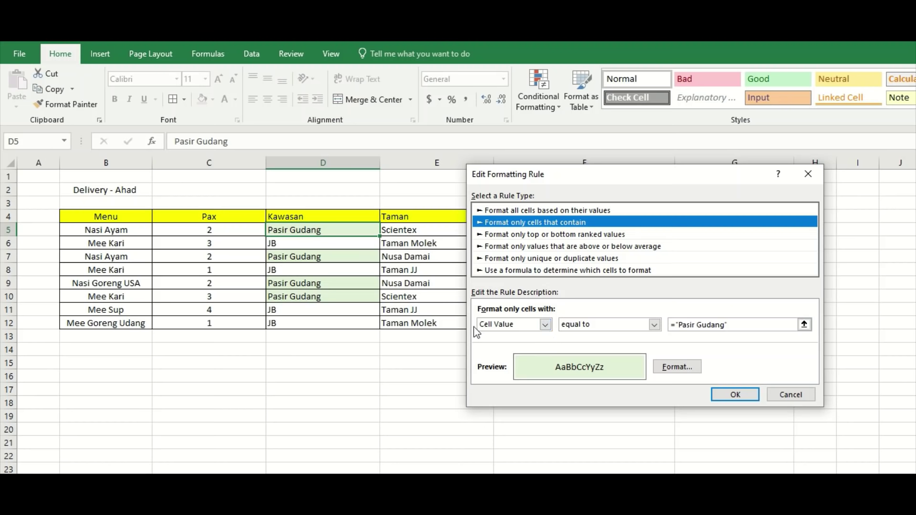
Keep the Cell Value condition and retype the comparison value starting with 'Pas'.
left_click(546, 324)
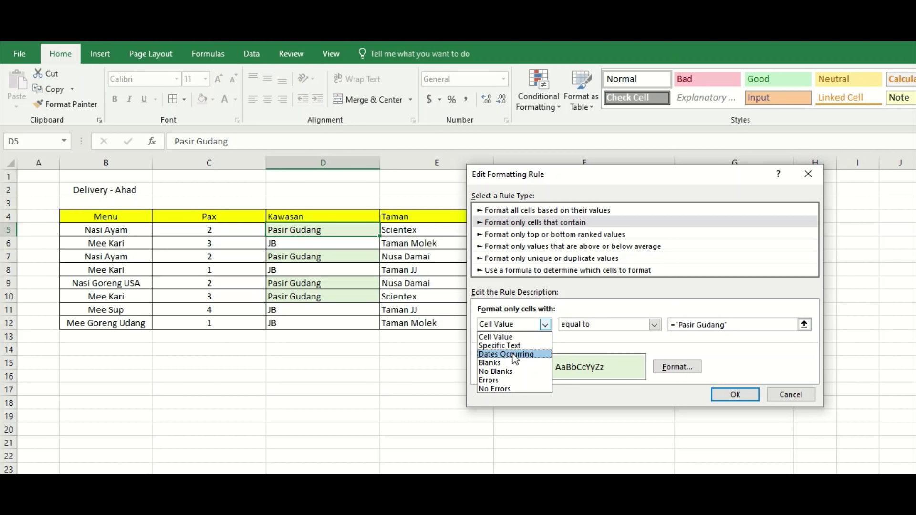
left_click(520, 337)
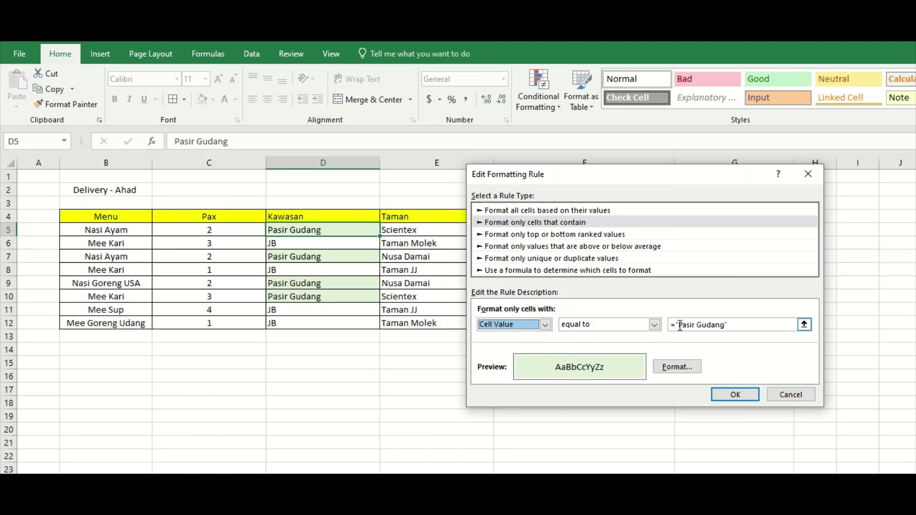
left_click_drag(672, 326, 632, 329)
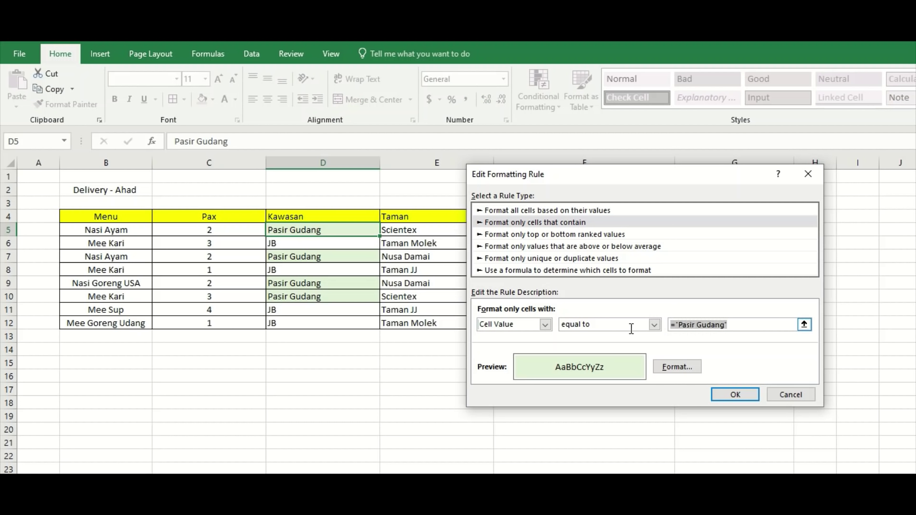
type("Pas")
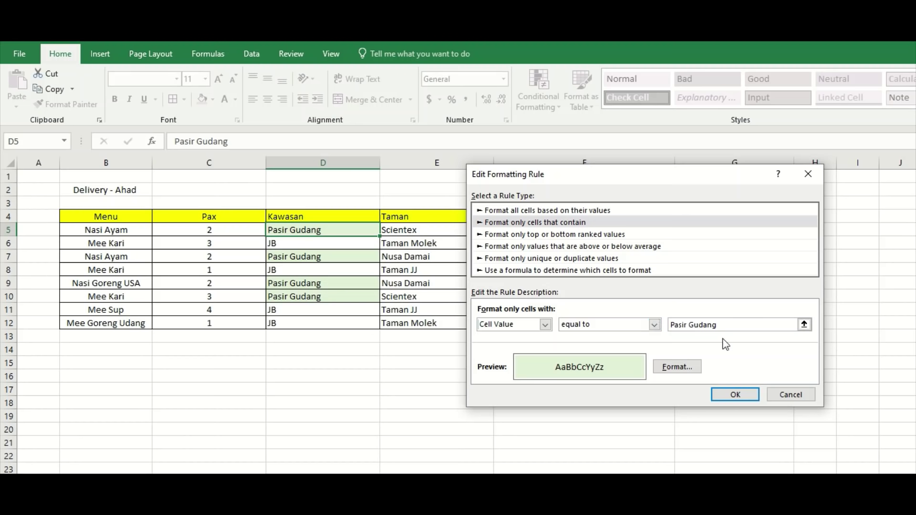
Format matching cells bold with a light blue fill and apply the rule.
left_click(677, 373)
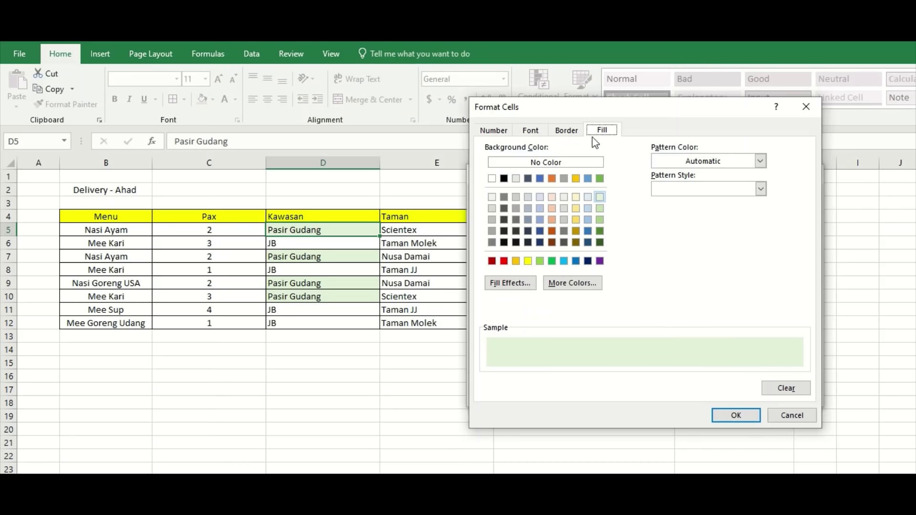
left_click(567, 131)
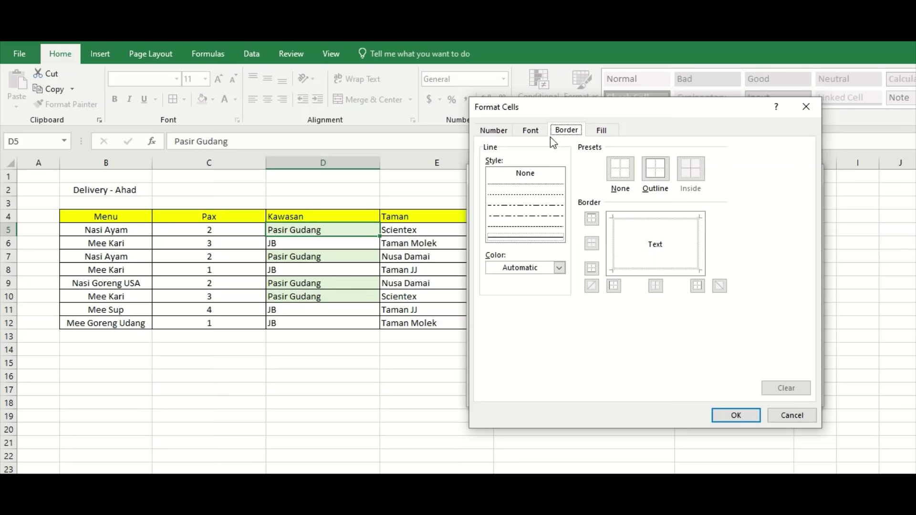
left_click(533, 134)
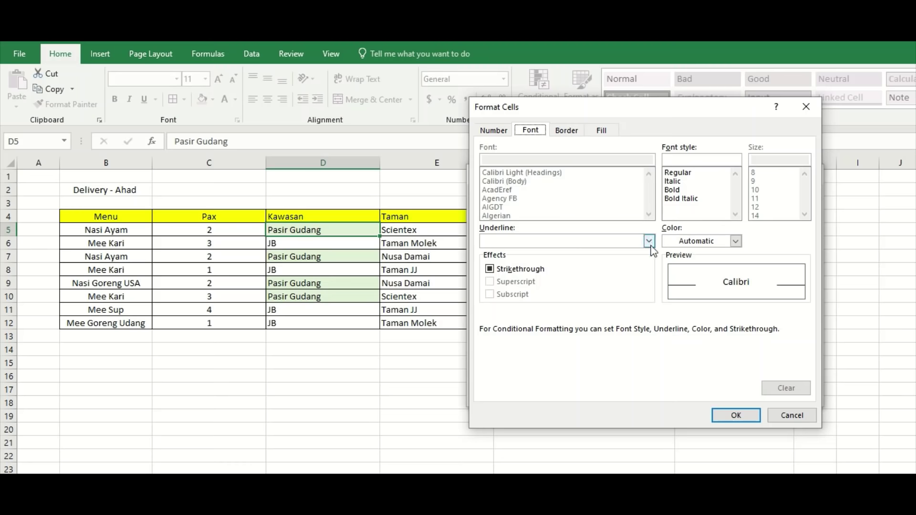
left_click(678, 190)
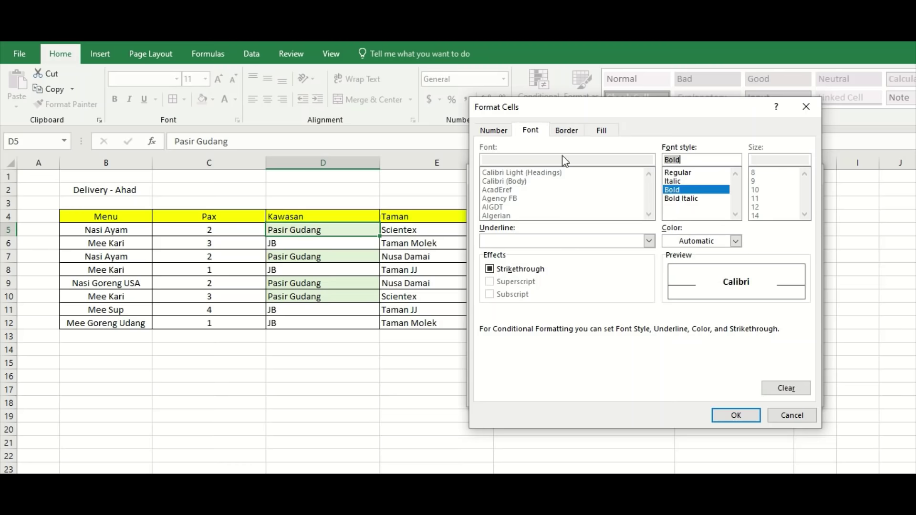
left_click(568, 132)
left_click(602, 132)
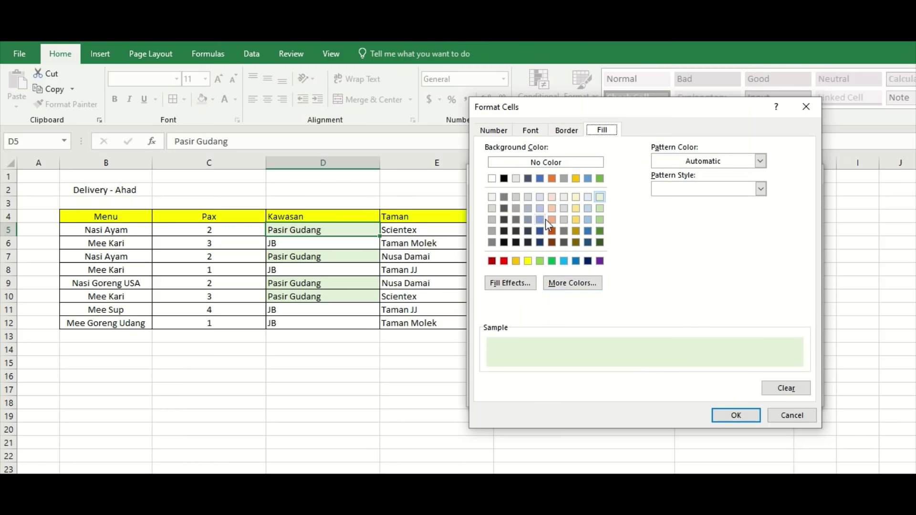
left_click(537, 209)
left_click(751, 421)
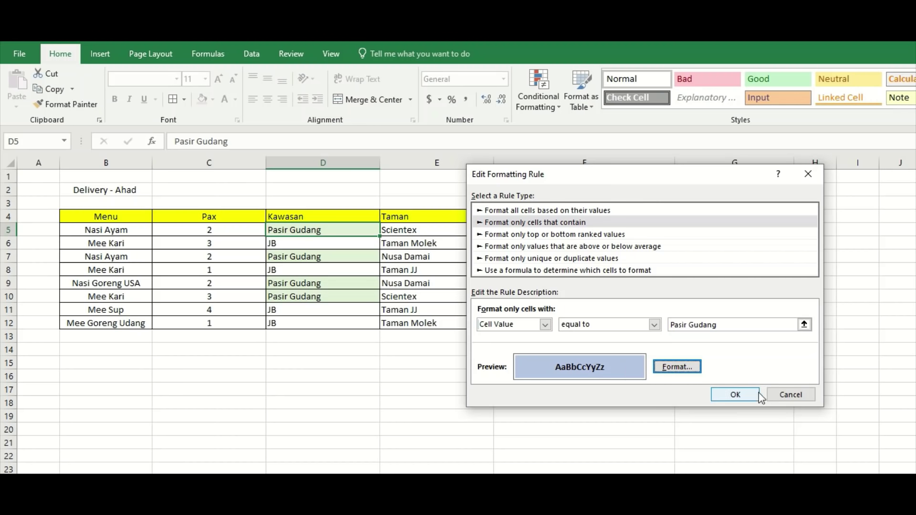
left_click(736, 395)
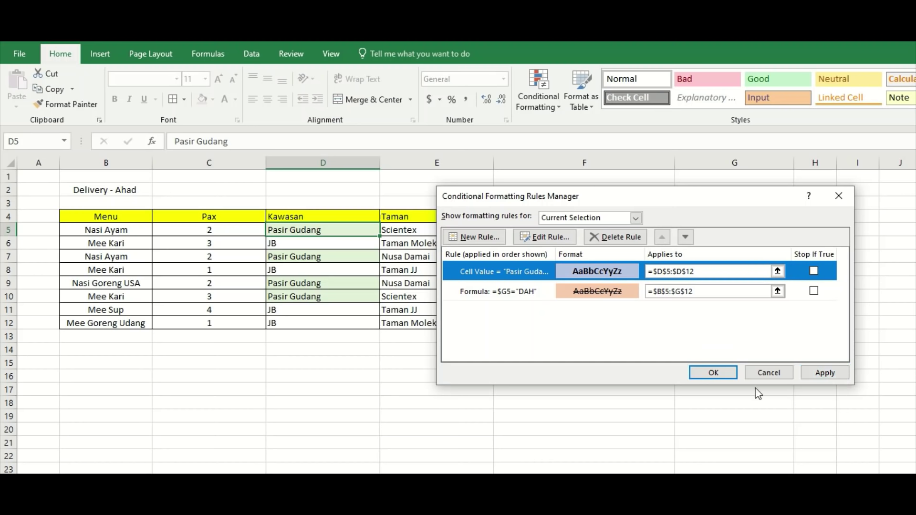
left_click(838, 372)
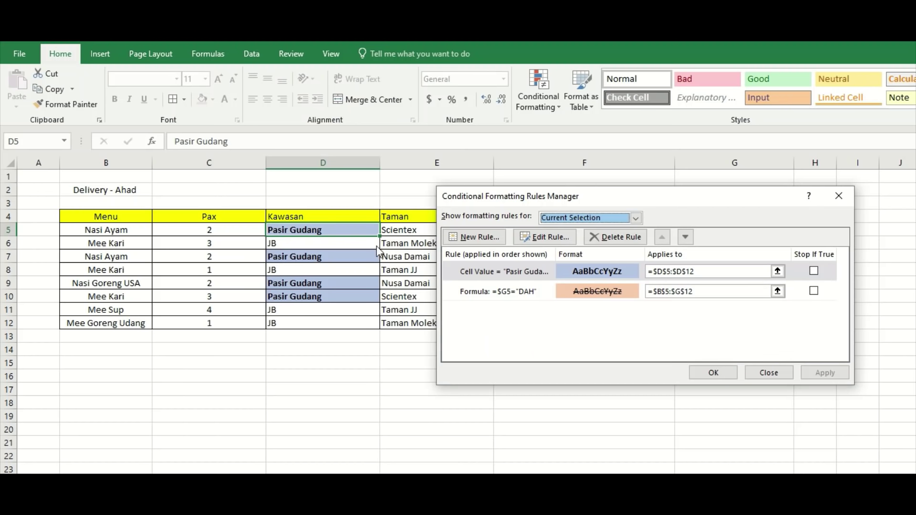
Change the rule's condition to Specific Text containing Pasir Gudang and confirm it.
double_click(509, 275)
left_click(545, 324)
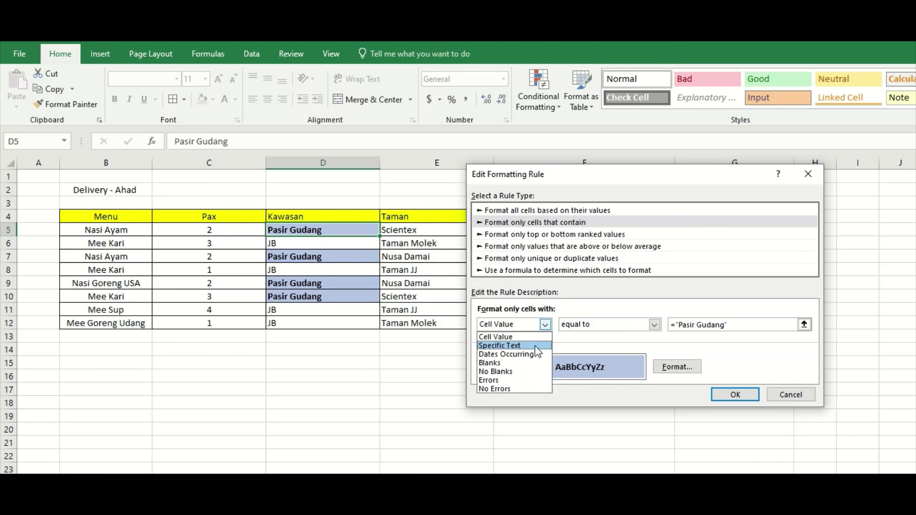
left_click(535, 347)
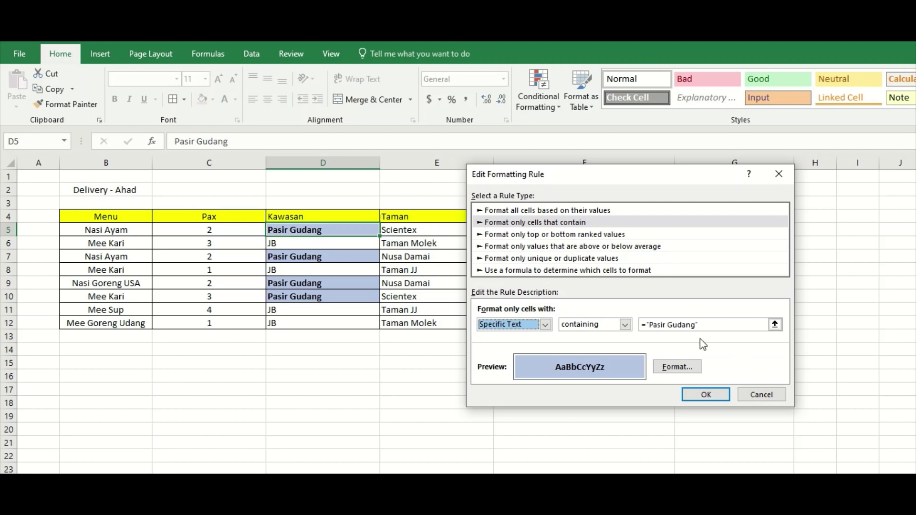
left_click(545, 325)
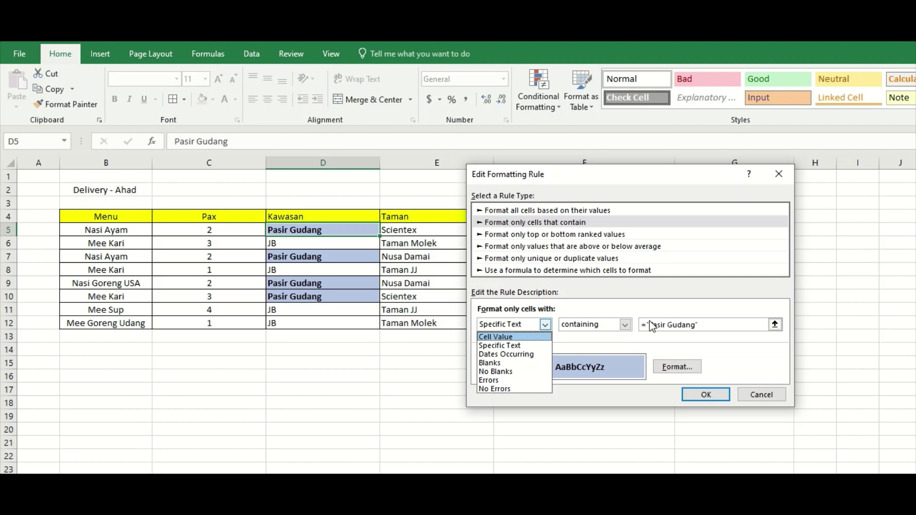
left_click(590, 340)
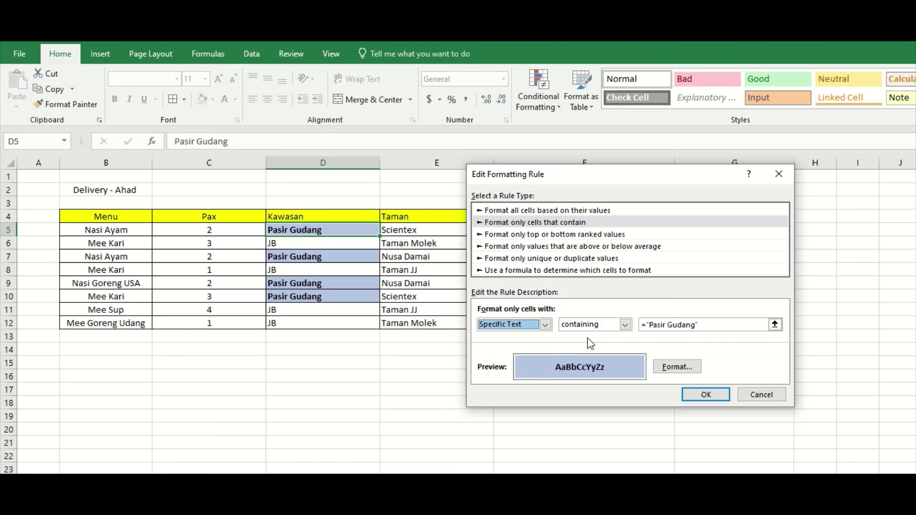
left_click(546, 326)
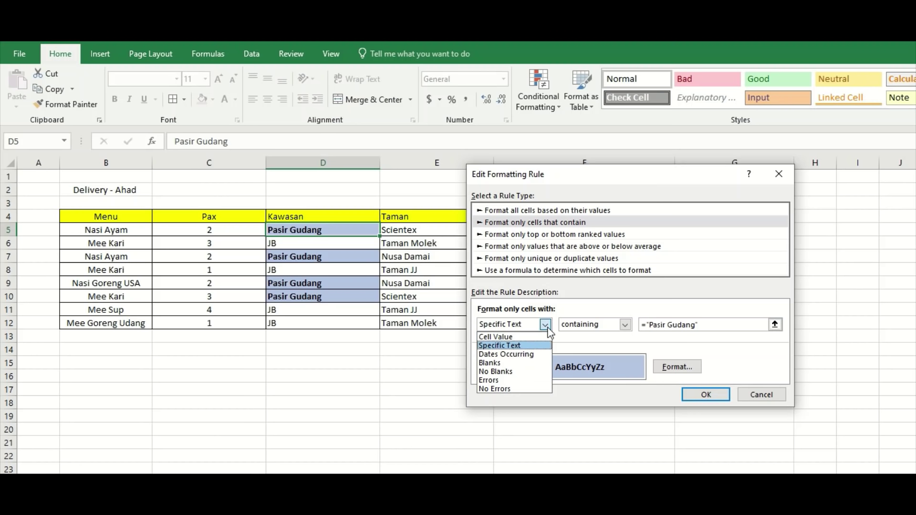
left_click(529, 346)
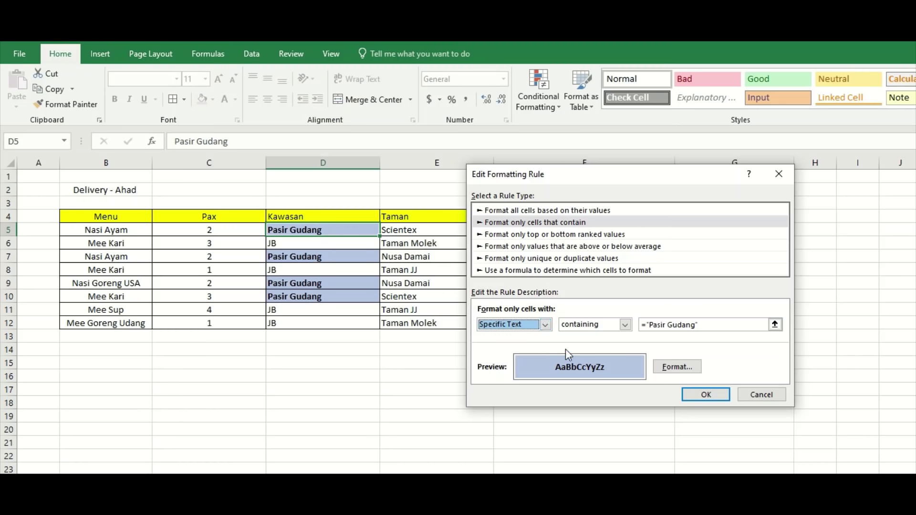
left_click(708, 395)
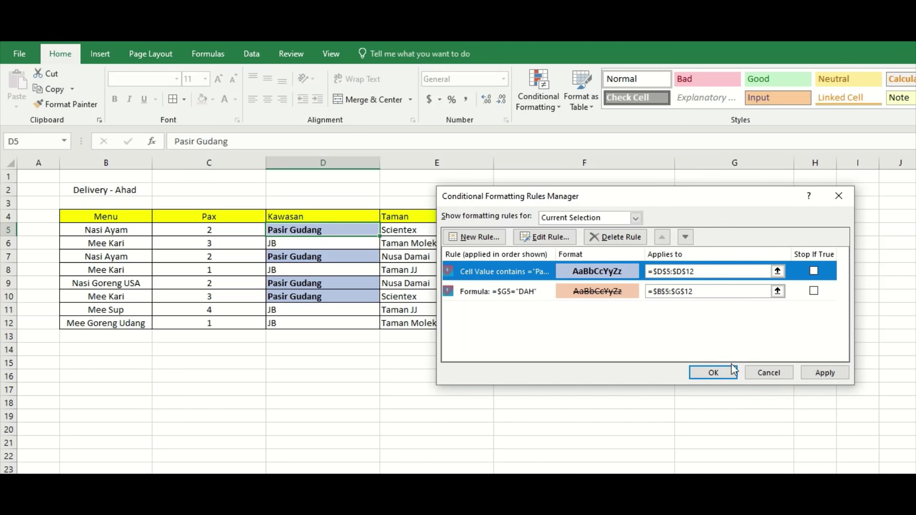
left_click(714, 372)
Select the Alamat address cell F5 and bring up the Conditional Formatting options.
left_click(578, 372)
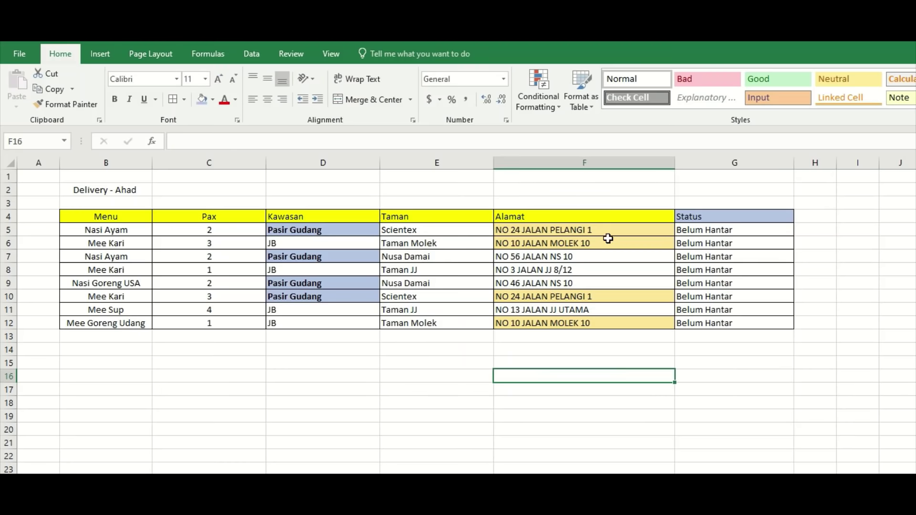
left_click_drag(603, 231, 598, 319)
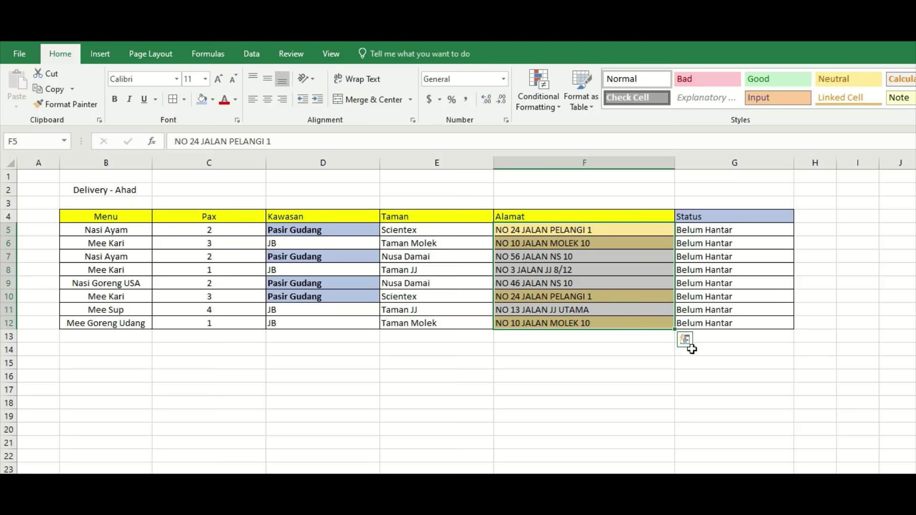
left_click(593, 231)
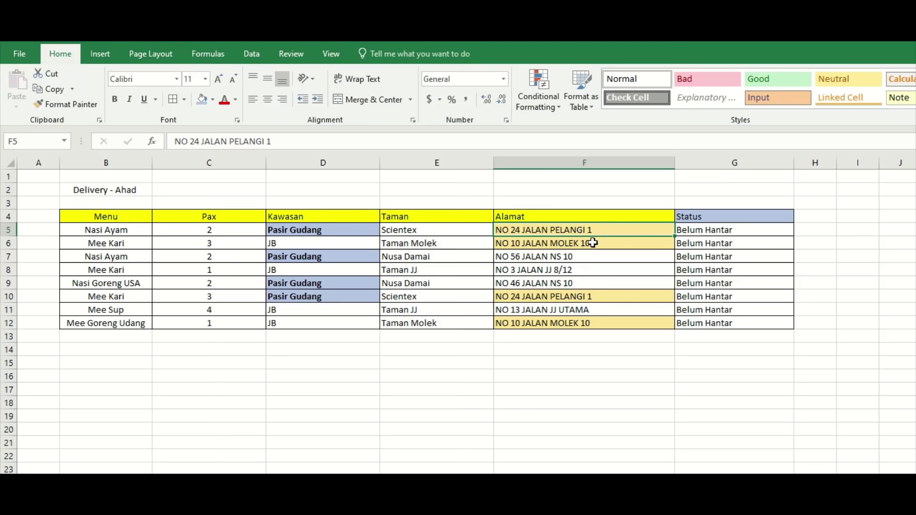
left_click(570, 301)
left_click(615, 232)
left_click(547, 111)
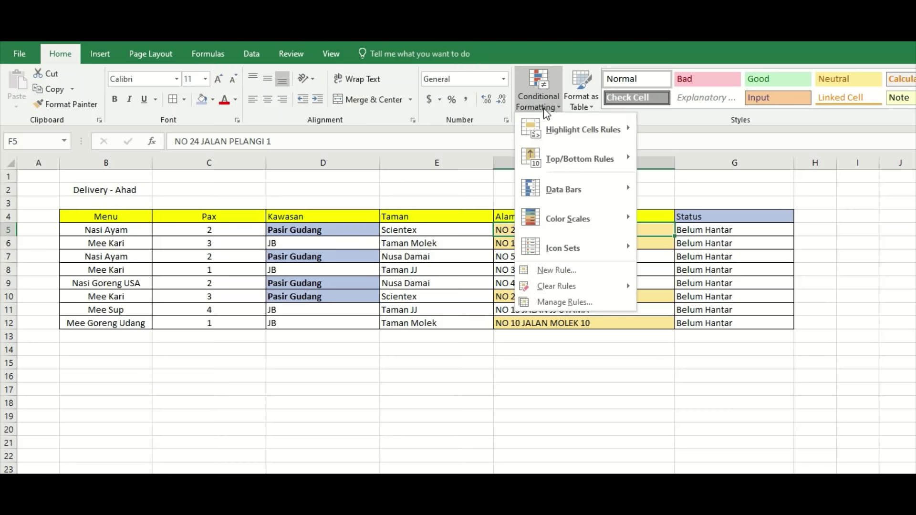
Edit column F's Duplicate Values rule, keeping Duplicate, and reach its Format Cells fill settings.
left_click(570, 304)
left_click_drag(681, 199, 830, 233)
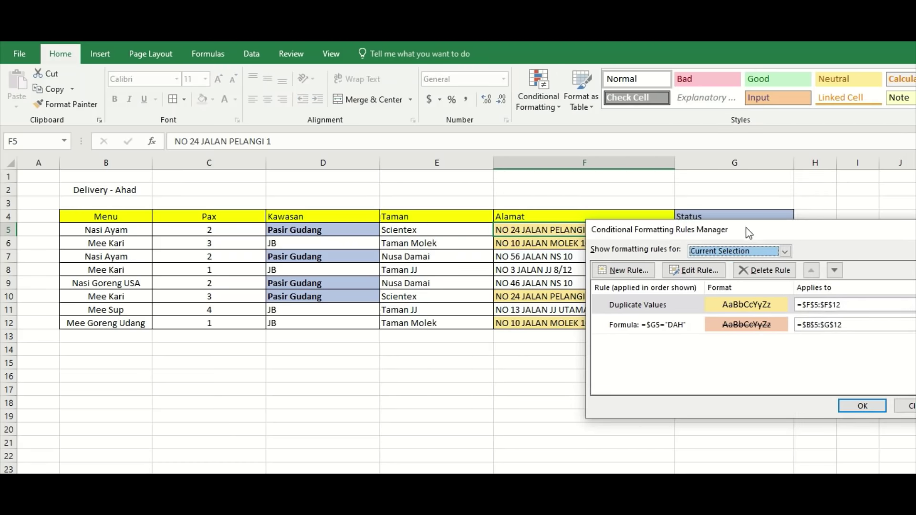
left_click_drag(747, 229, 539, 253)
double_click(479, 326)
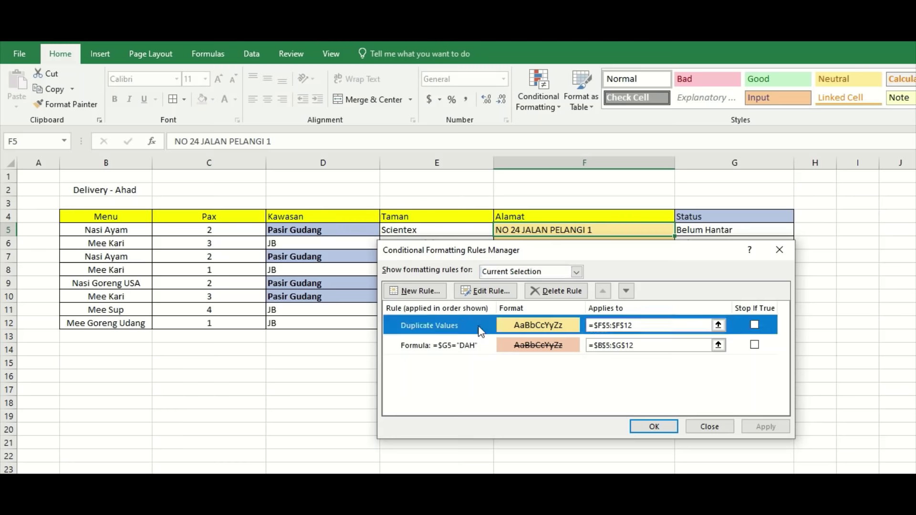
double_click(478, 326)
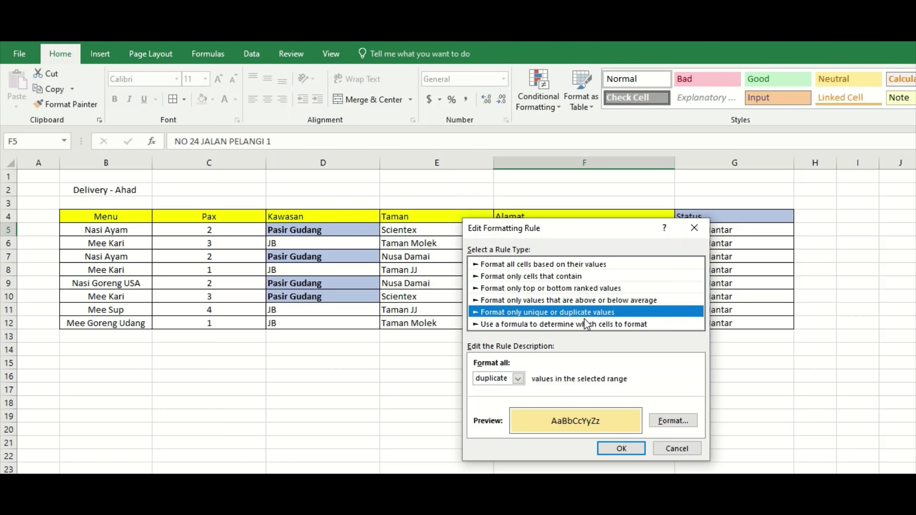
left_click_drag(605, 232, 730, 178)
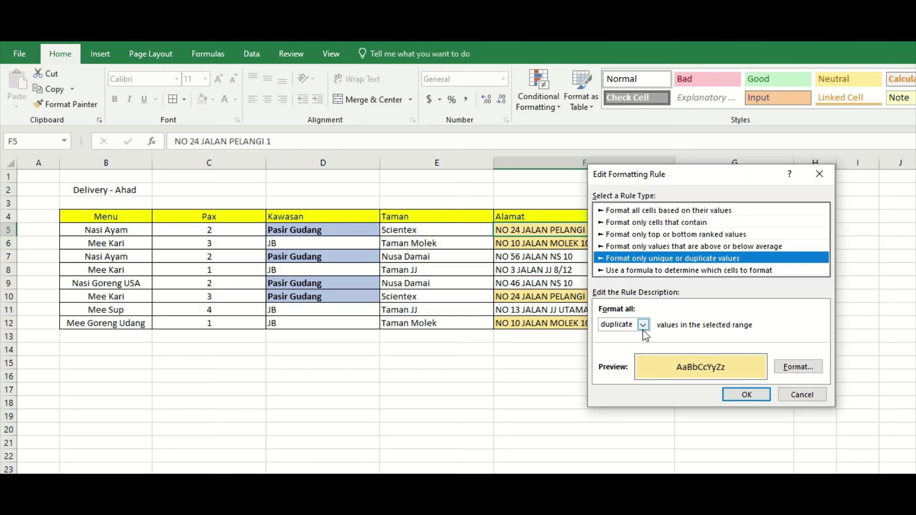
left_click(643, 330)
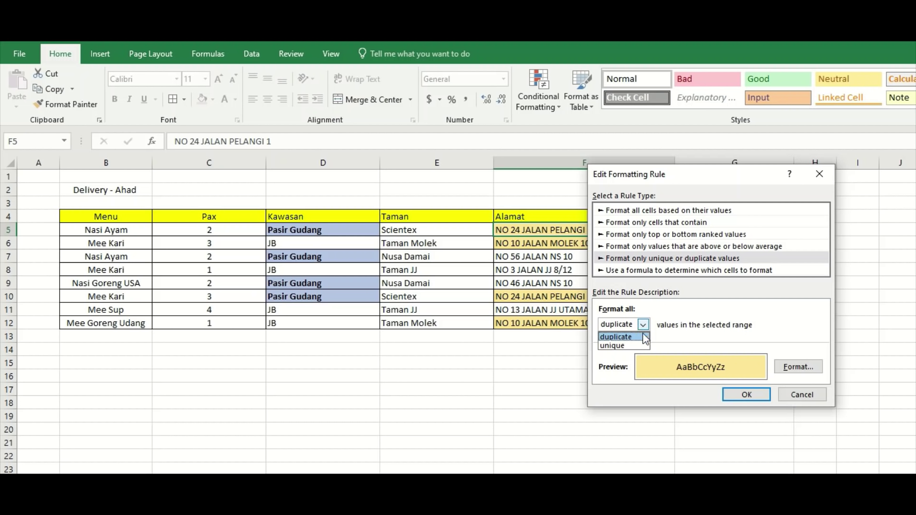
left_click(640, 336)
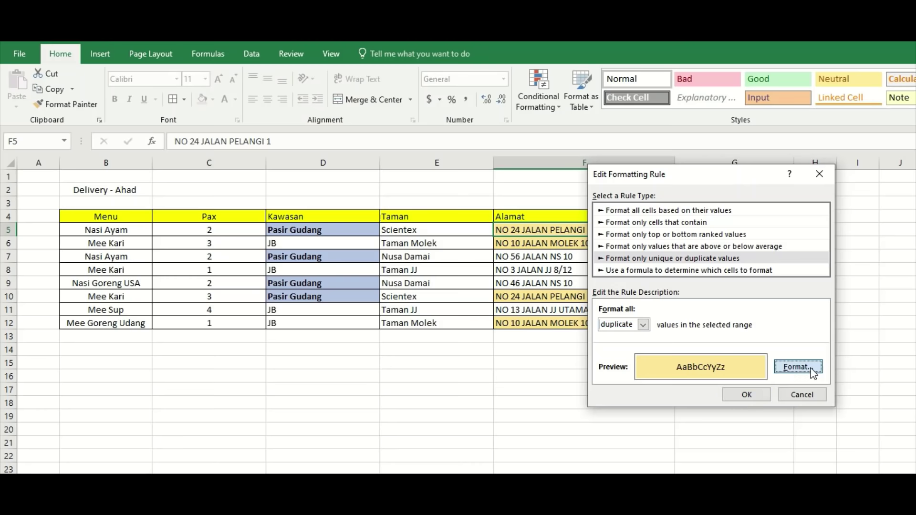
left_click(795, 367)
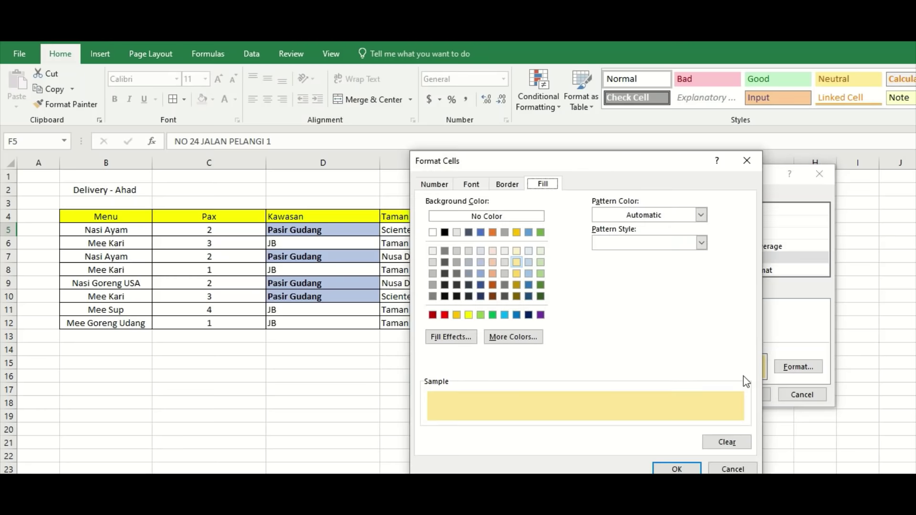
Replace the duplicates rule's pale yellow fill with light green.
left_click(701, 243)
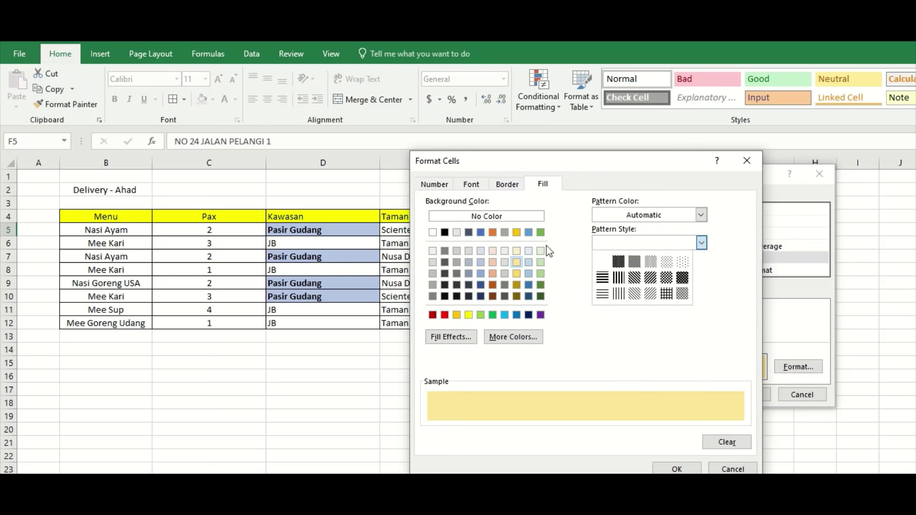
left_click(493, 263)
left_click(493, 262)
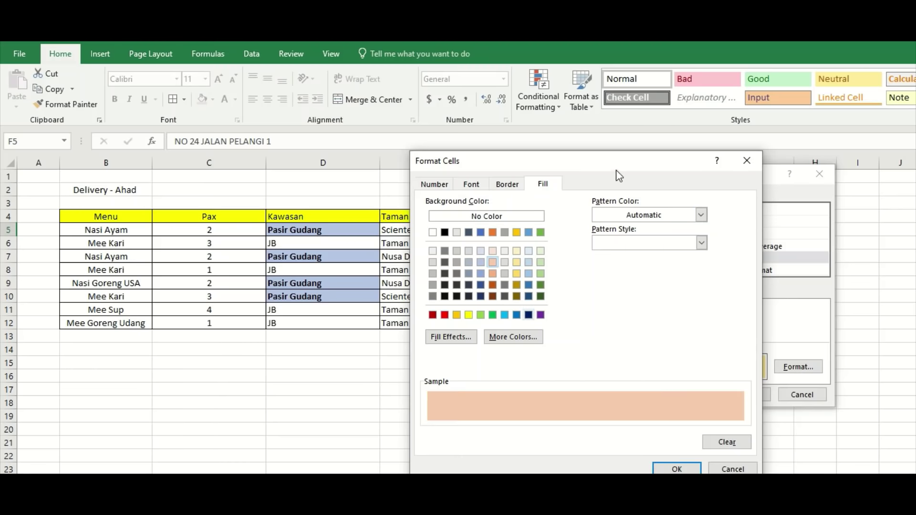
left_click_drag(617, 171, 835, 244)
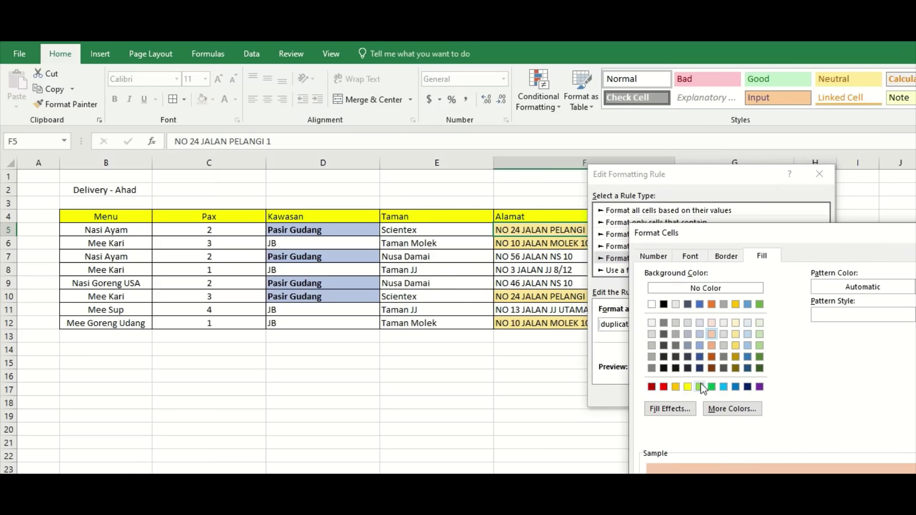
left_click(760, 345)
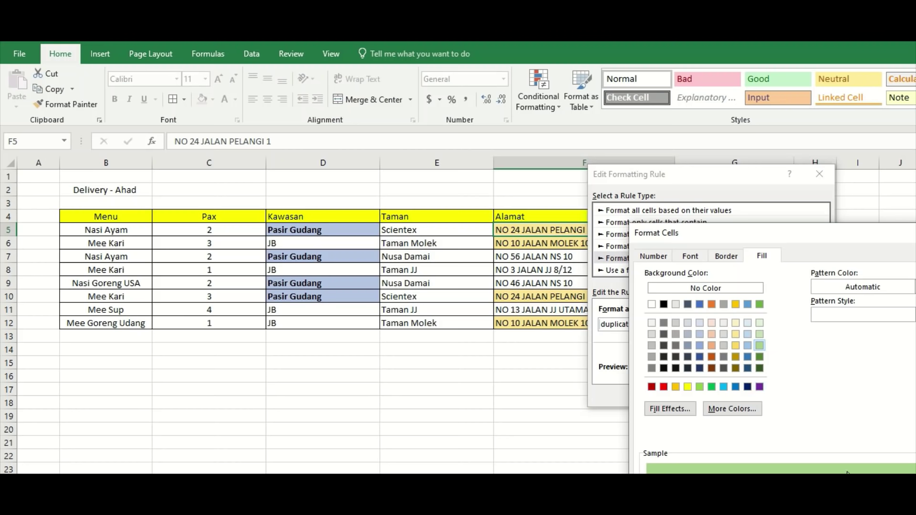
left_click_drag(830, 236, 770, 131)
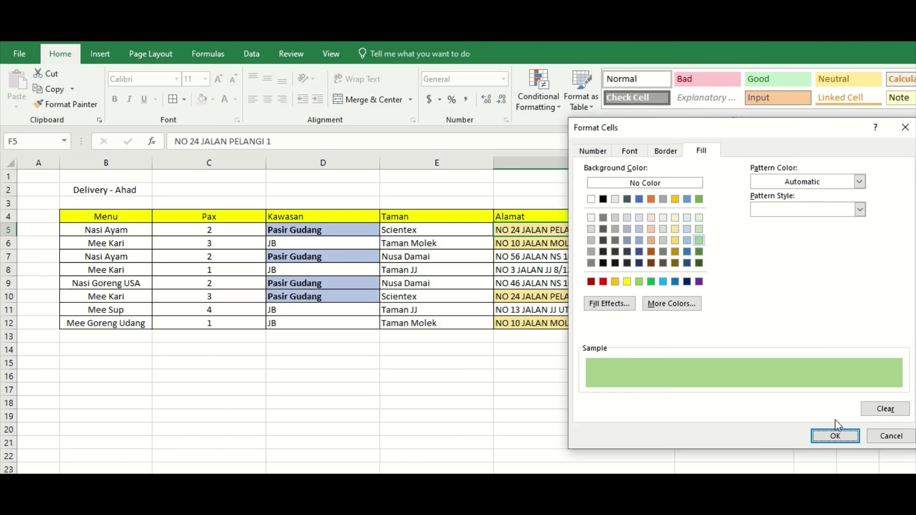
left_click(838, 437)
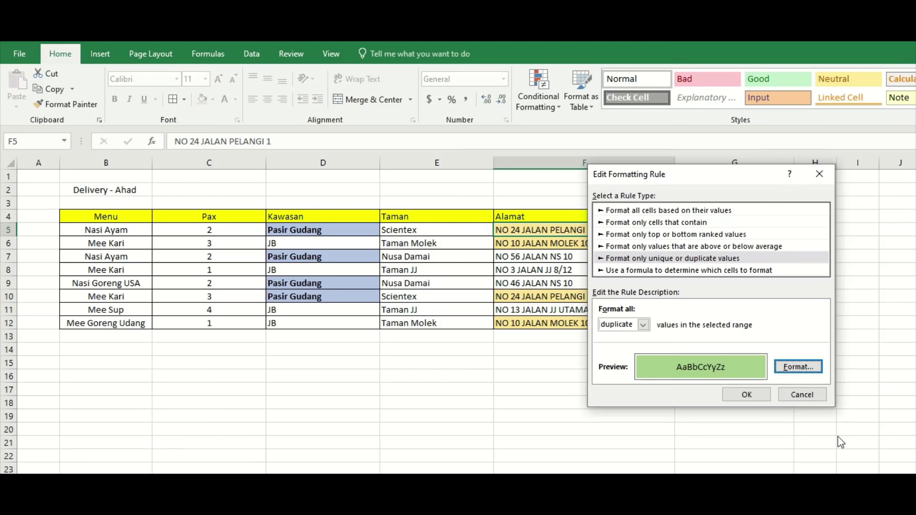
Confirm the edited rule, apply the green highlight, and close the Rules Manager.
left_click(747, 394)
left_click(756, 427)
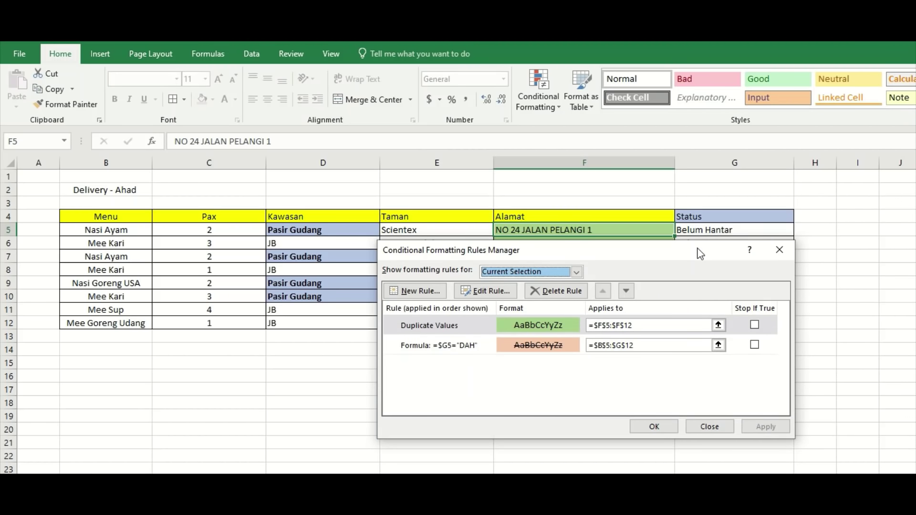
left_click_drag(389, 245, 663, 354)
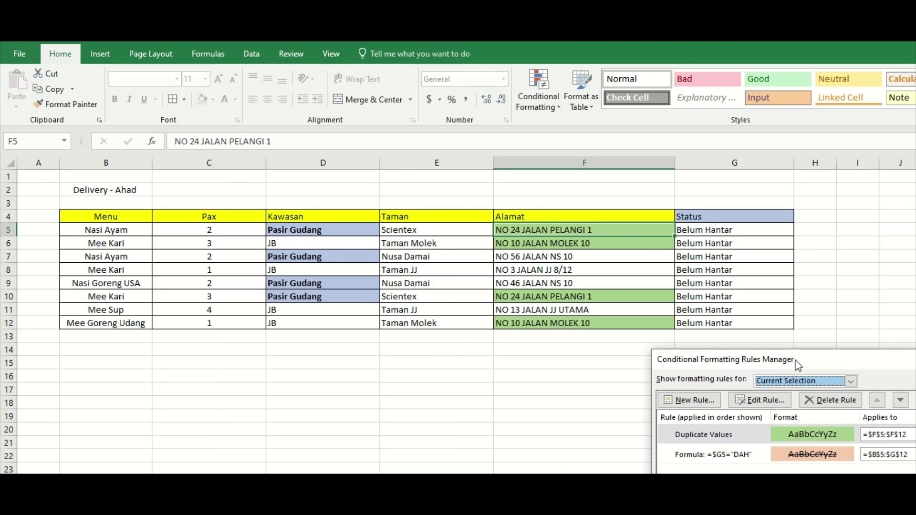
left_click_drag(883, 362, 667, 345)
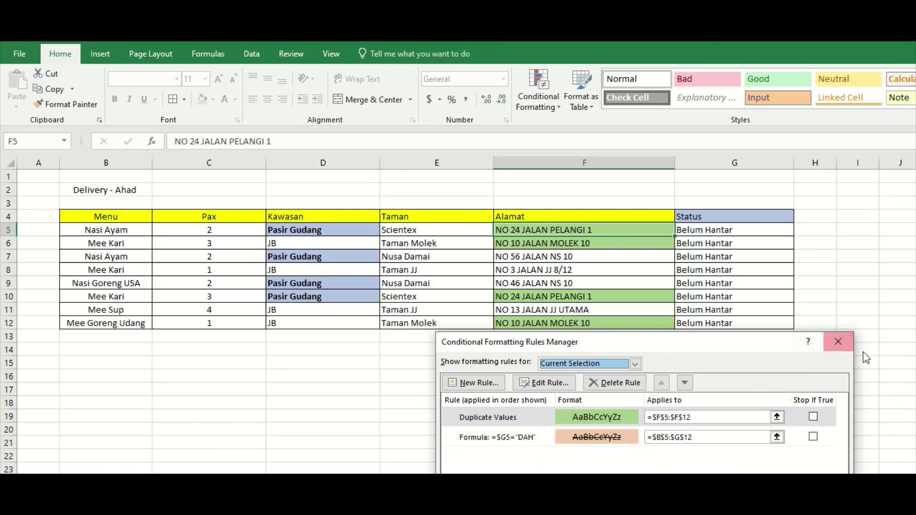
left_click_drag(786, 348, 803, 305)
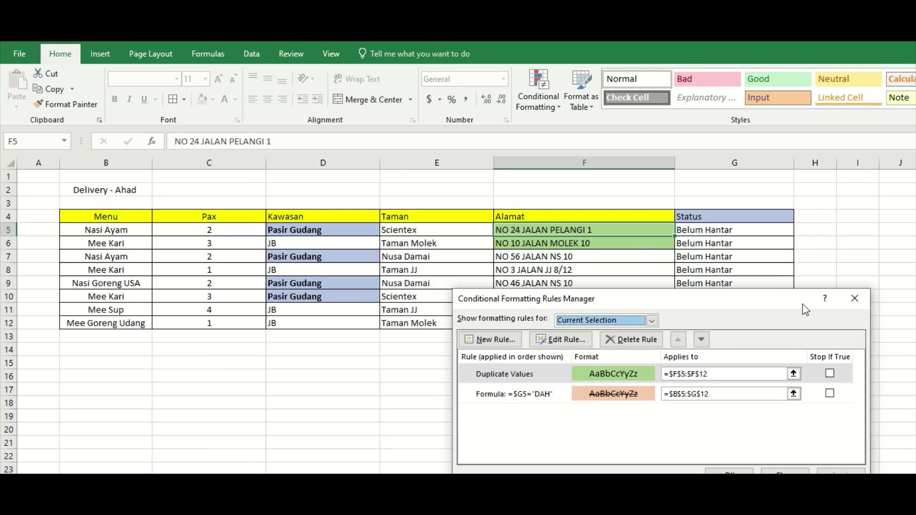
left_click(863, 304)
Enter 'dah' as the Status in G5 and G6 for rows 5 and 6.
left_click(756, 232)
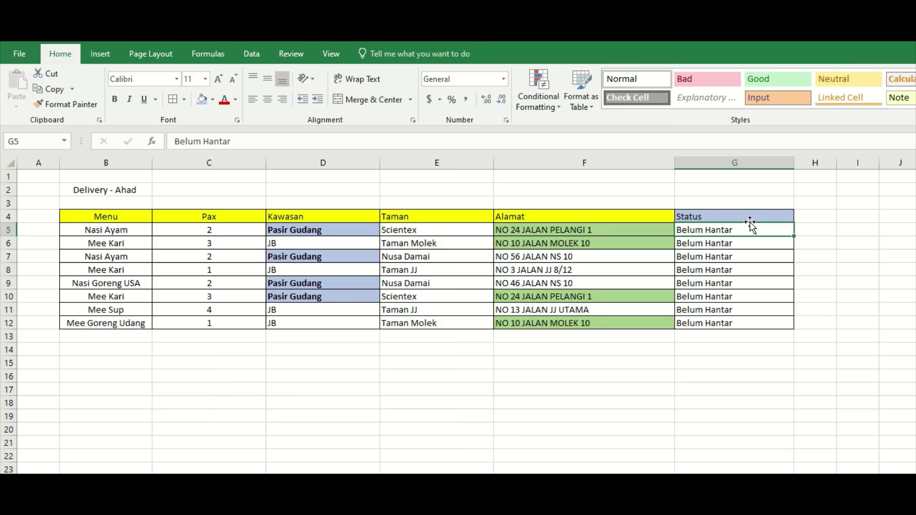
type("dah")
key("Return")
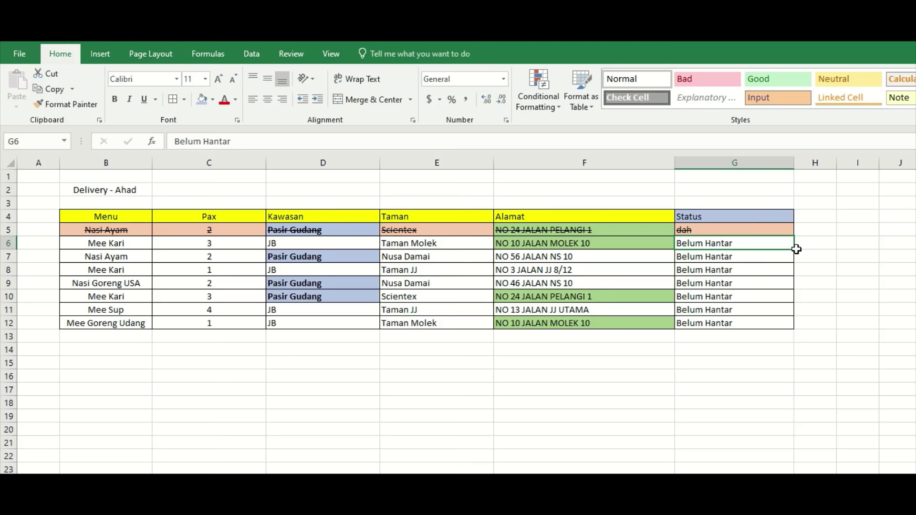
type("dah")
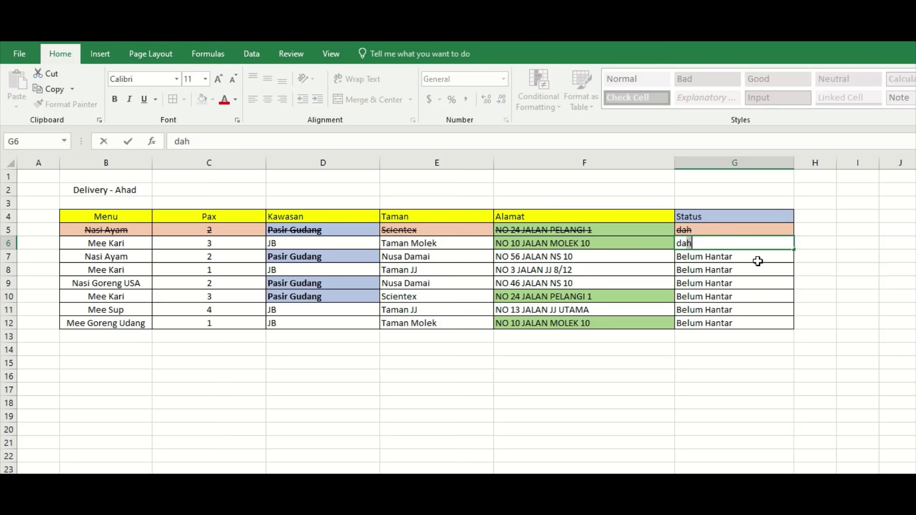
key("Return")
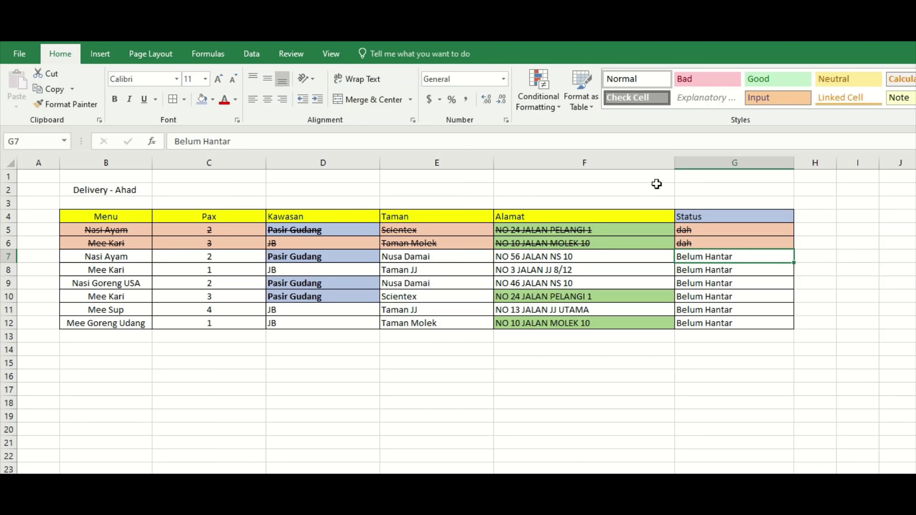
Open the =$G5="DAH" strike-through rule from Manage Rules in the Edit Formatting Rule dialog.
left_click(534, 105)
left_click(560, 302)
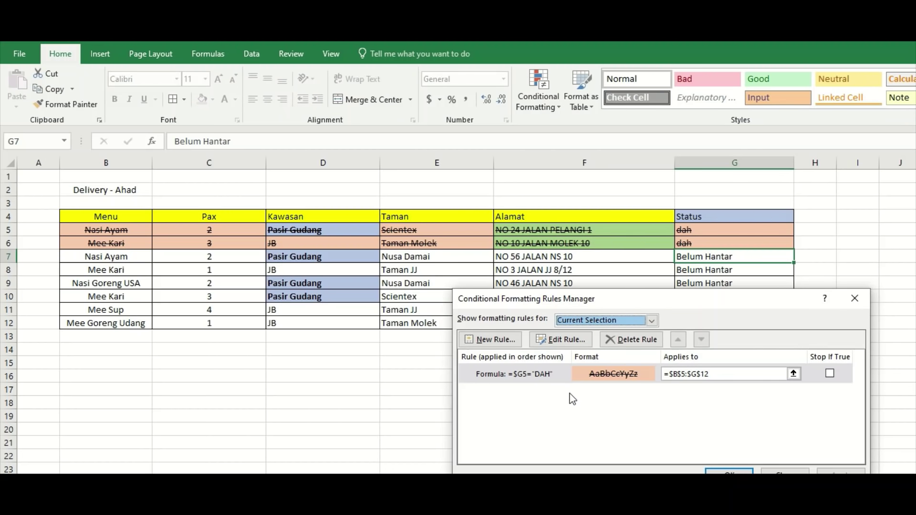
left_click(553, 377)
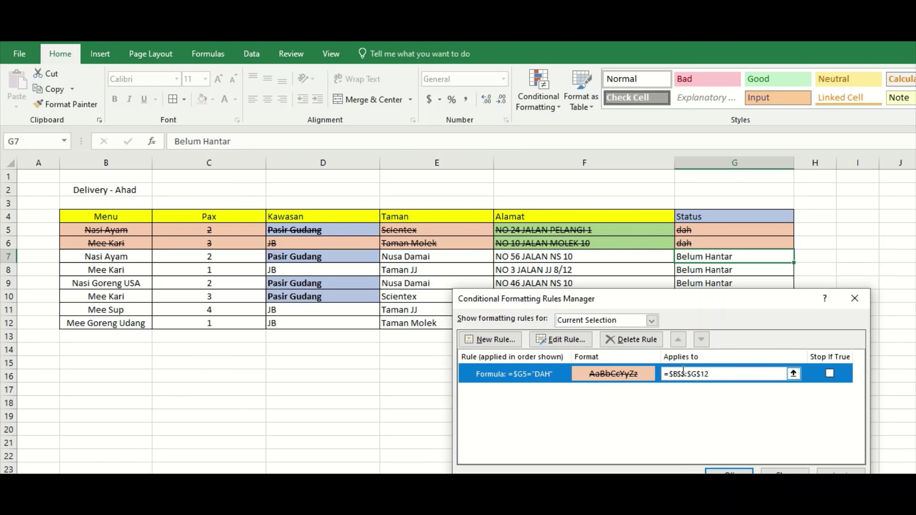
left_click_drag(743, 302, 746, 222)
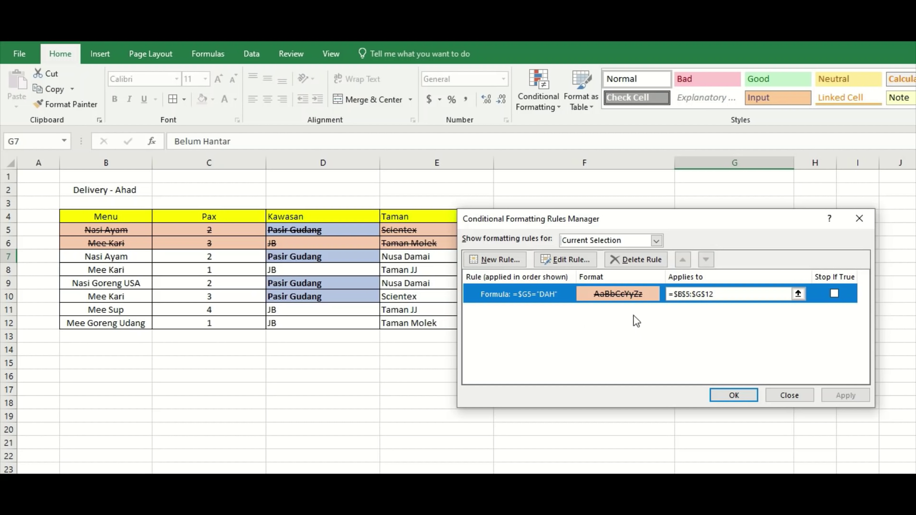
double_click(572, 297)
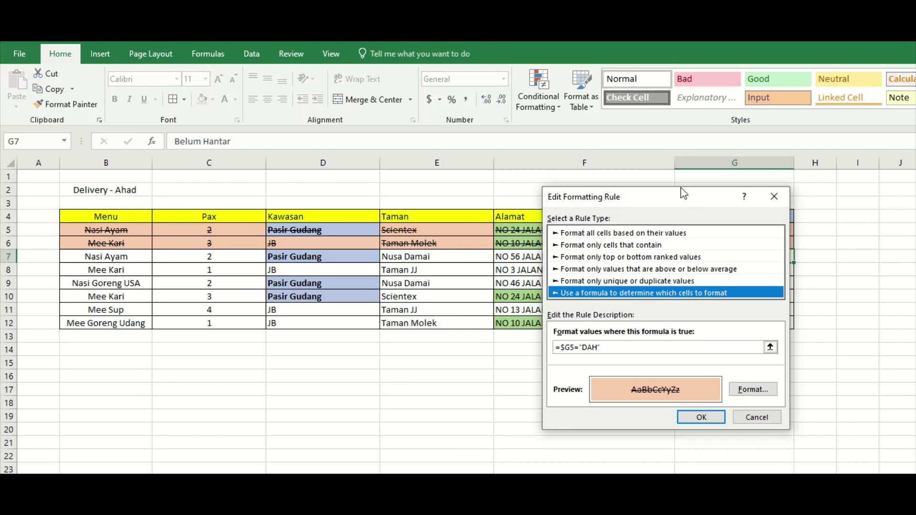
left_click_drag(682, 194, 833, 80)
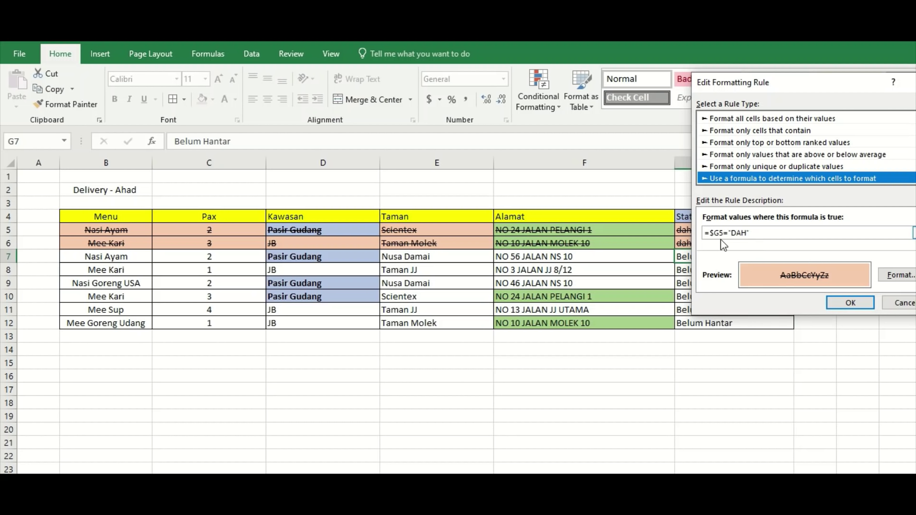
left_click_drag(790, 86, 752, 296)
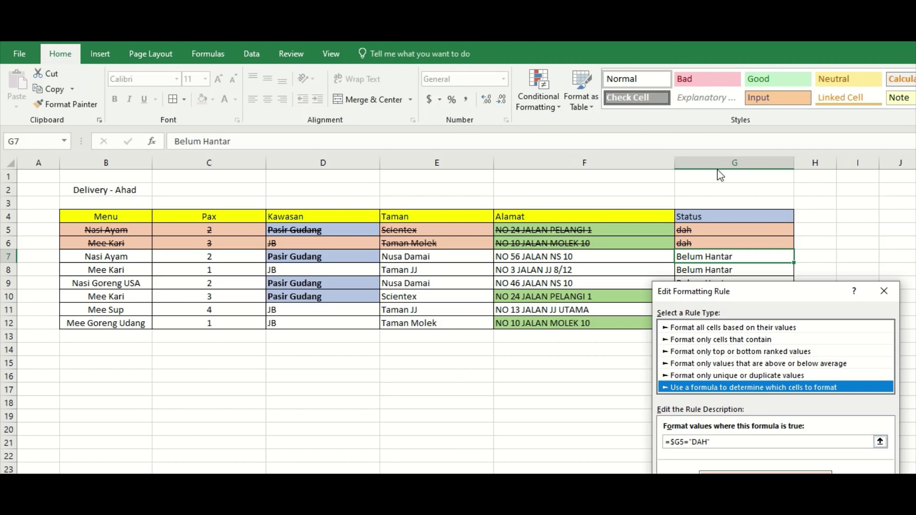
Try adding a $ to the =$G5="DAH" formula, undo it, and confirm the rule unchanged.
left_click(681, 444)
left_click_drag(754, 299, 774, 266)
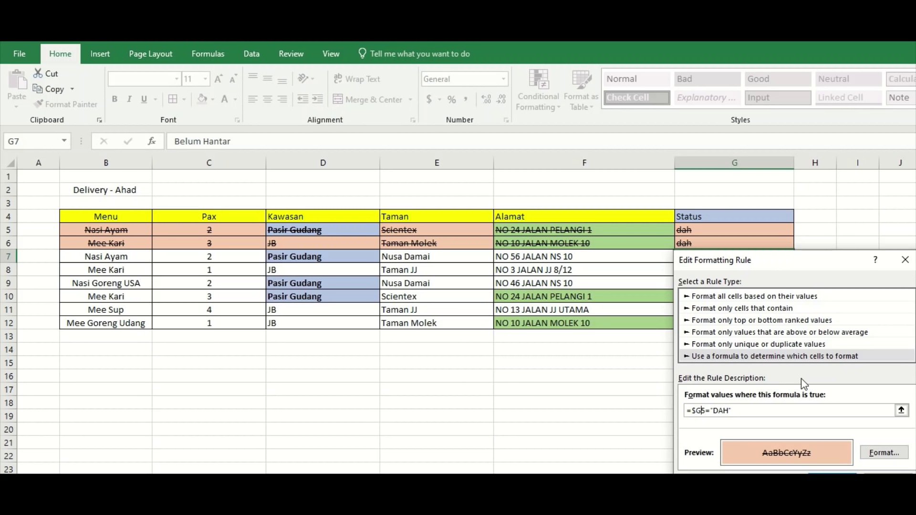
type("$")
key("BackSpace")
left_click(879, 456)
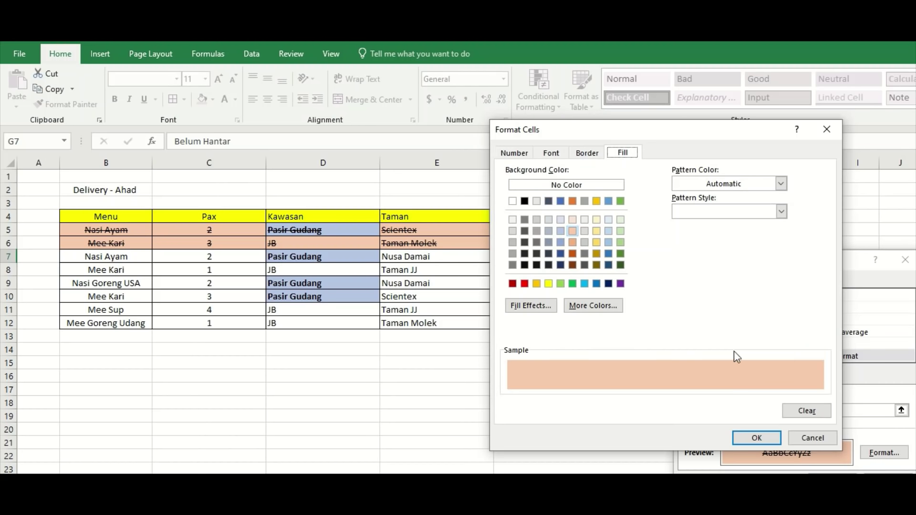
left_click(757, 438)
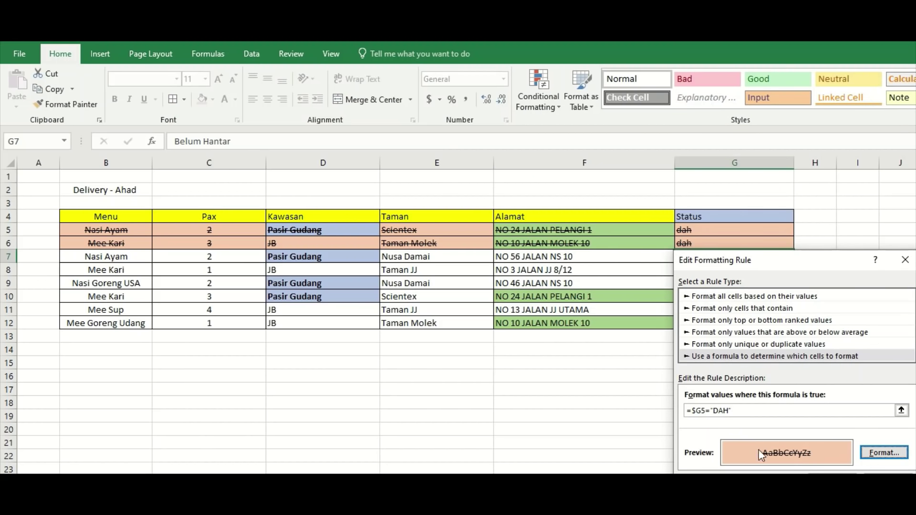
left_click(834, 476)
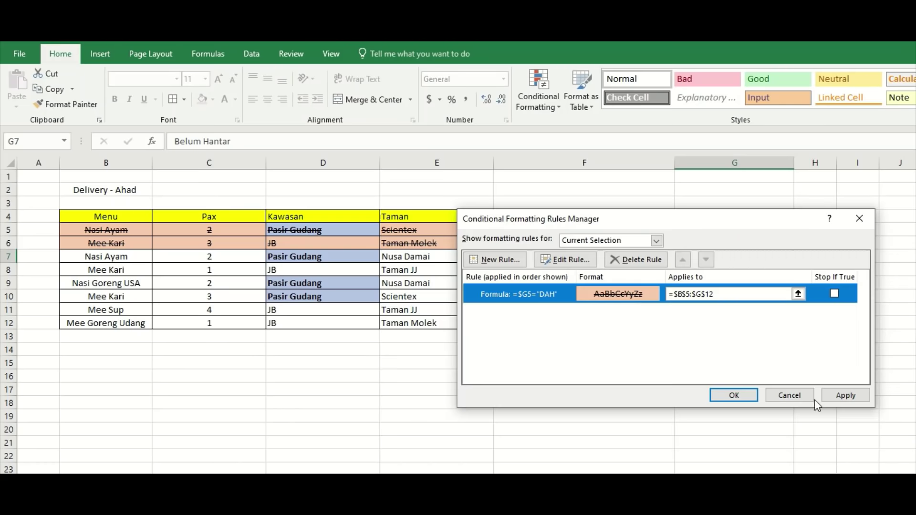
Change the DAH rule's fill to grey, keeping the strikethrough, and save the rule.
double_click(568, 296)
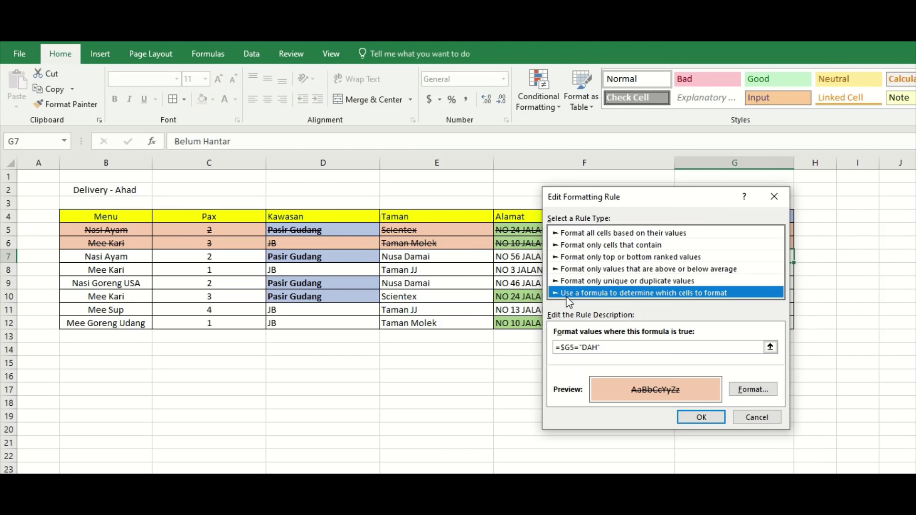
left_click_drag(695, 199, 856, 127)
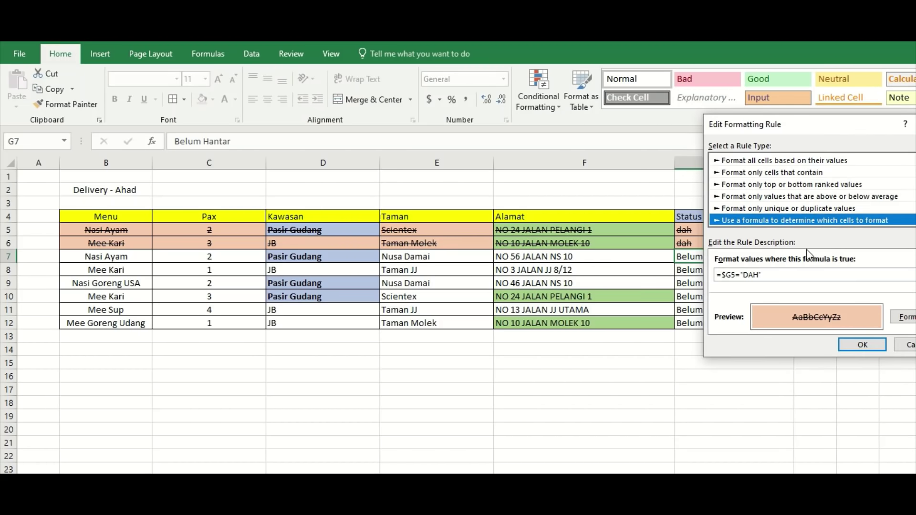
left_click(907, 319)
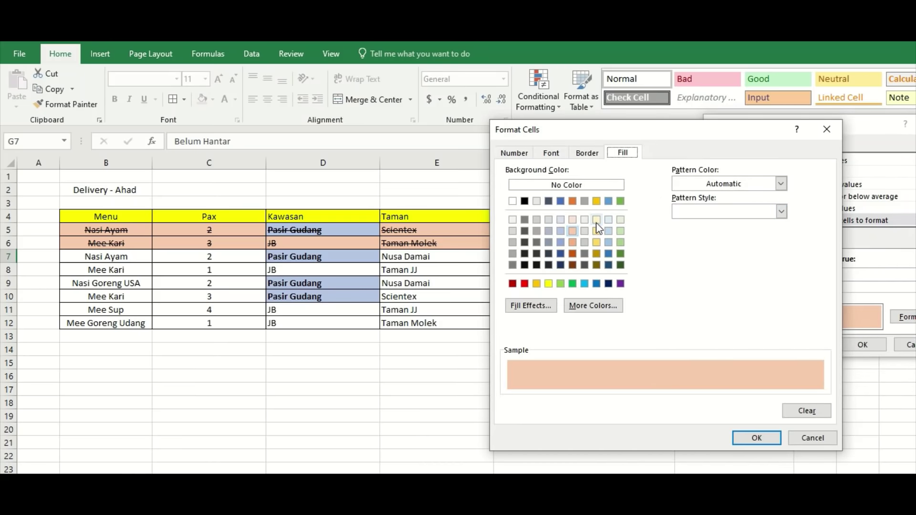
left_click(537, 231)
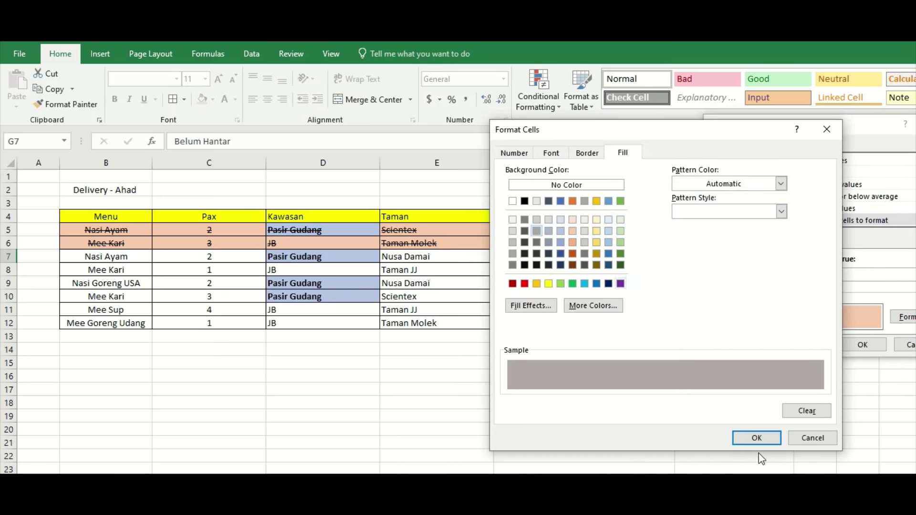
left_click(757, 438)
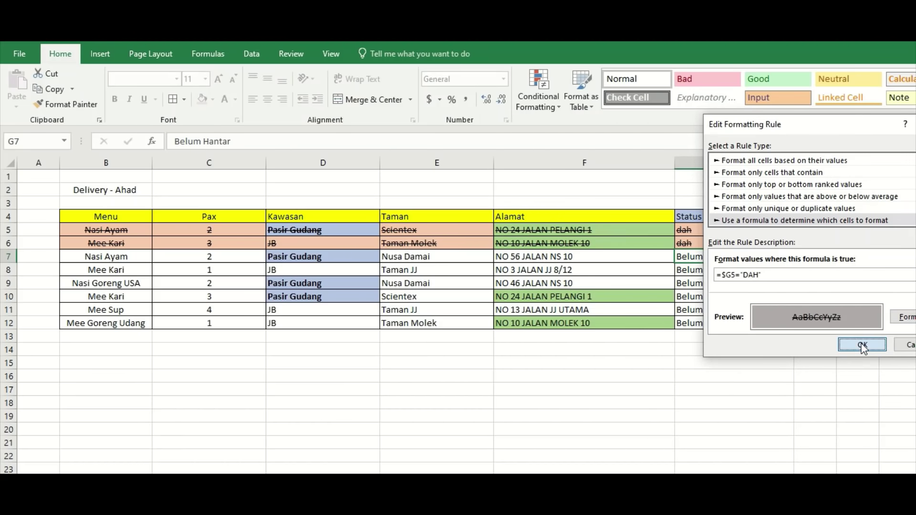
left_click(863, 344)
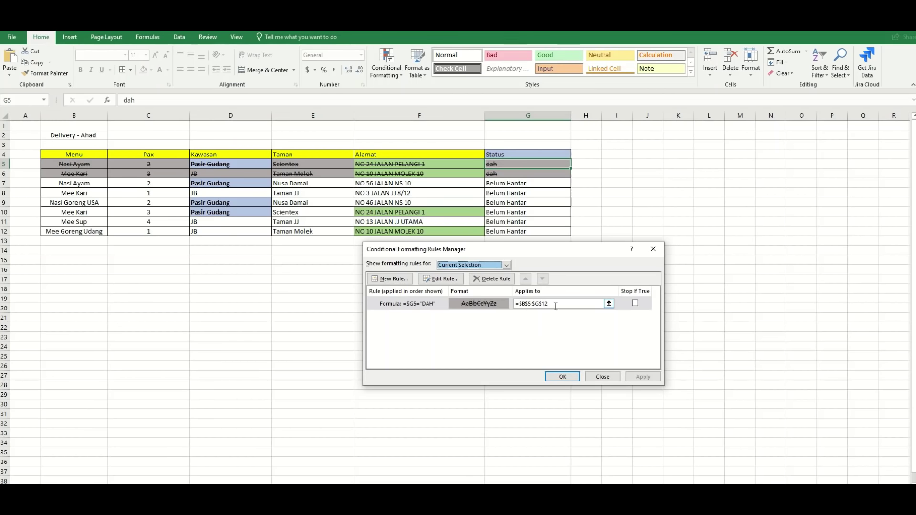
Apply the DAH rule to =$B$5:$G$12 so rows 5 and 6 turn grey.
left_click_drag(556, 306, 516, 304)
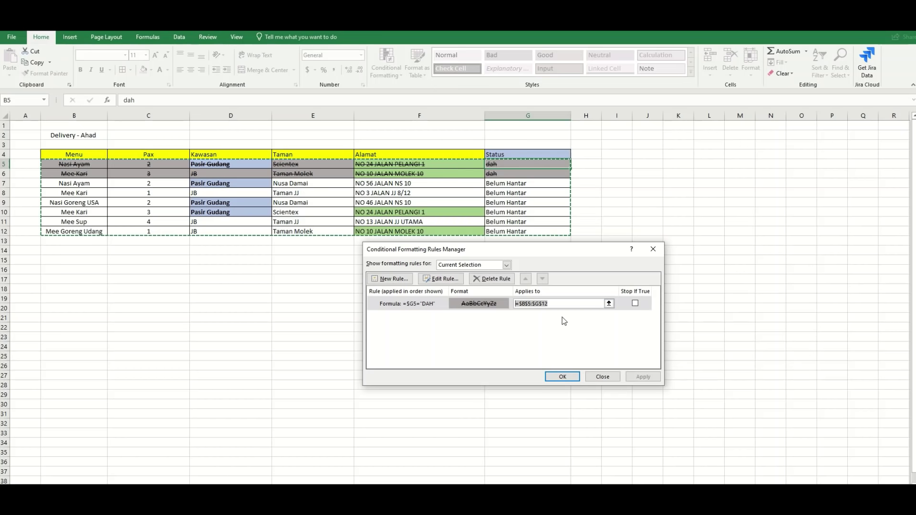
left_click(573, 377)
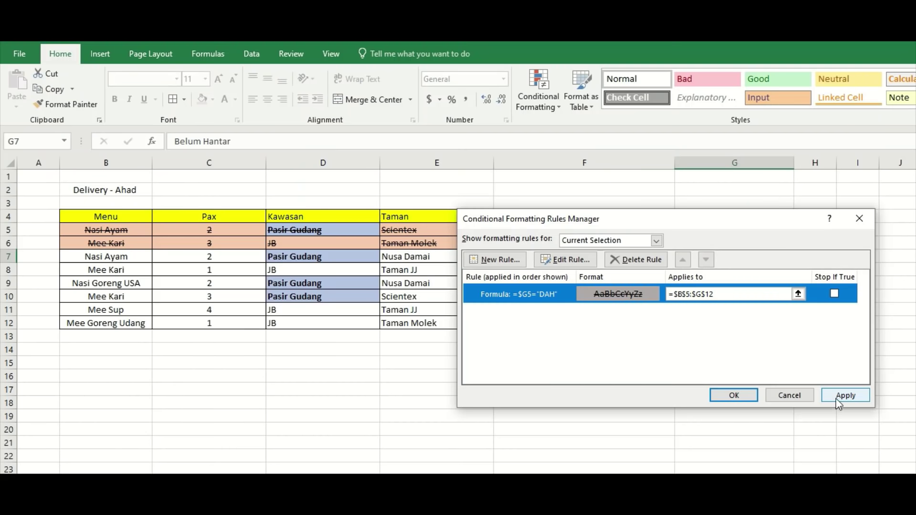
left_click(606, 284)
Reopen the DAH status rule in Edit Formatting Rule.
left_click_drag(746, 351, 746, 351)
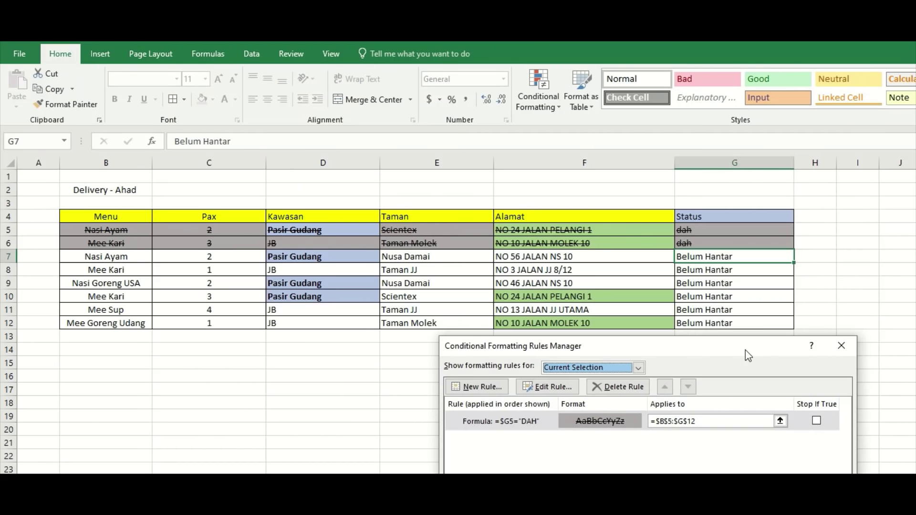
left_click(534, 425)
double_click(534, 425)
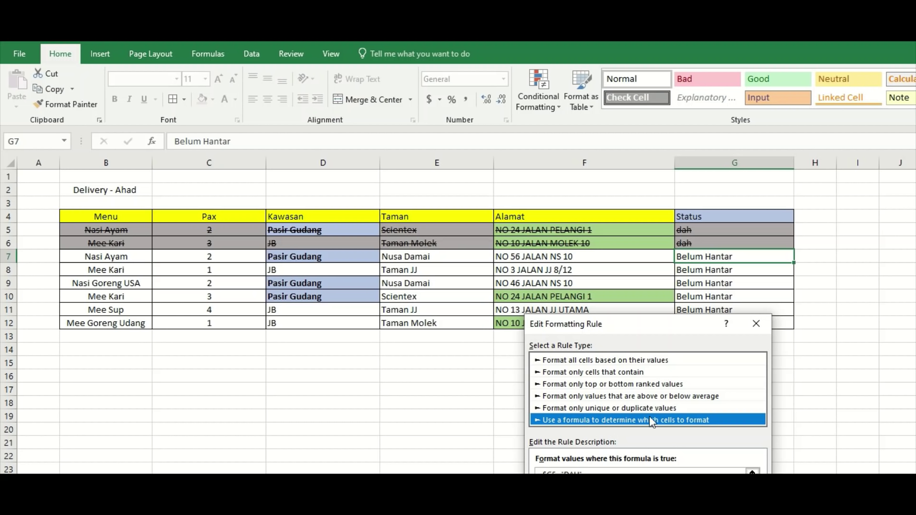
Inspect the DAH text in the =$G5="DAH" formula against the Status column.
left_click_drag(649, 328, 734, 229)
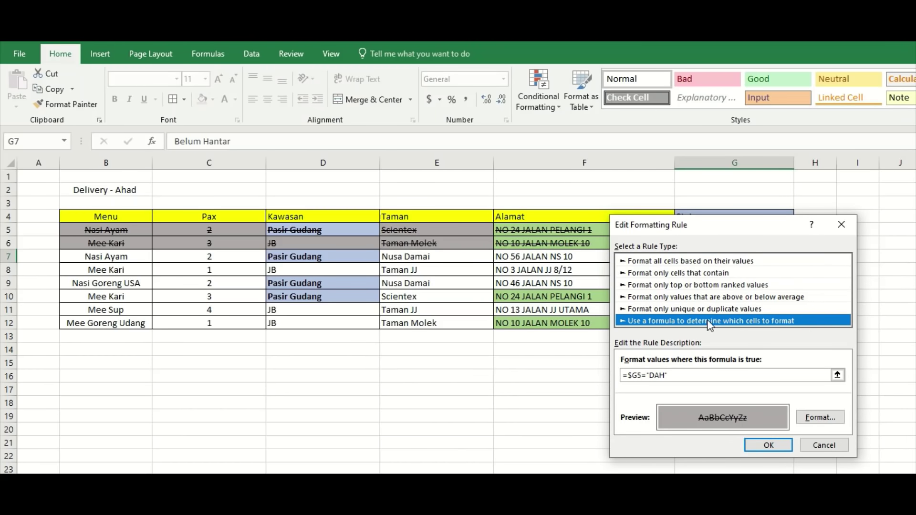
left_click_drag(673, 377, 621, 380)
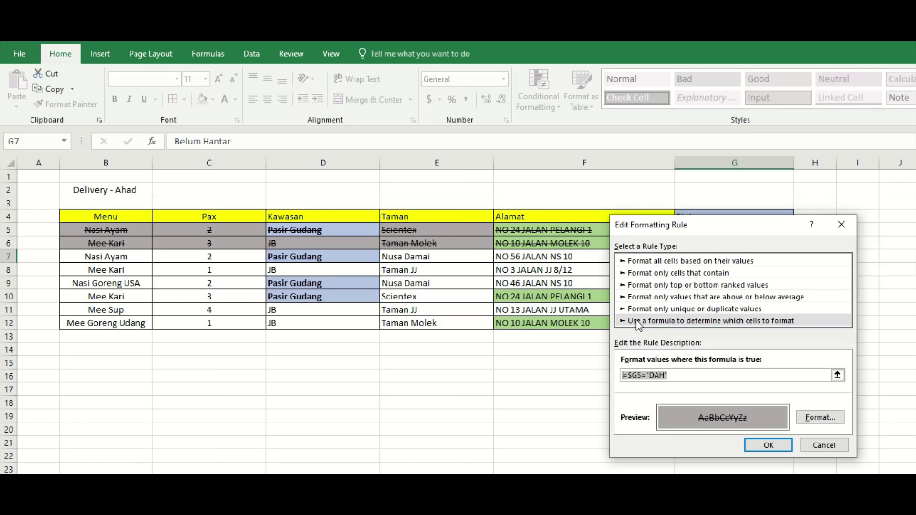
left_click_drag(729, 228, 465, 179)
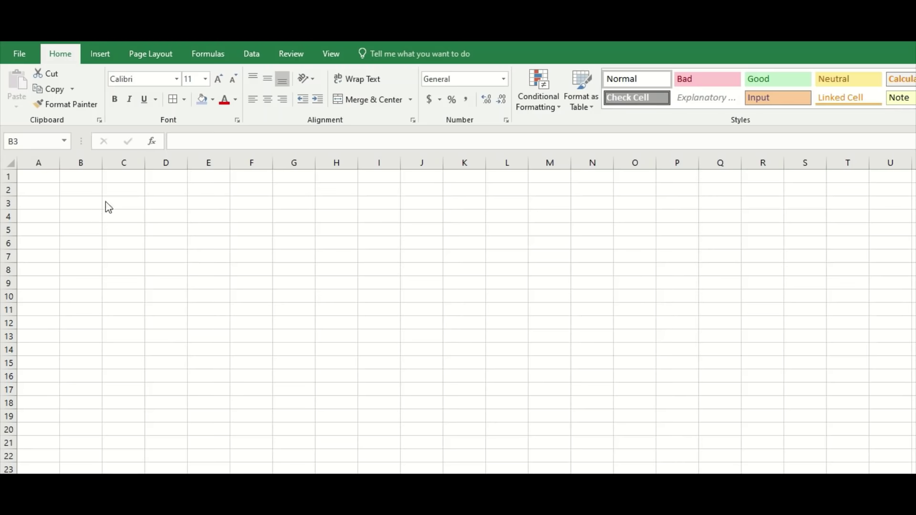
left_click(91, 191)
left_click(90, 190)
type("&")
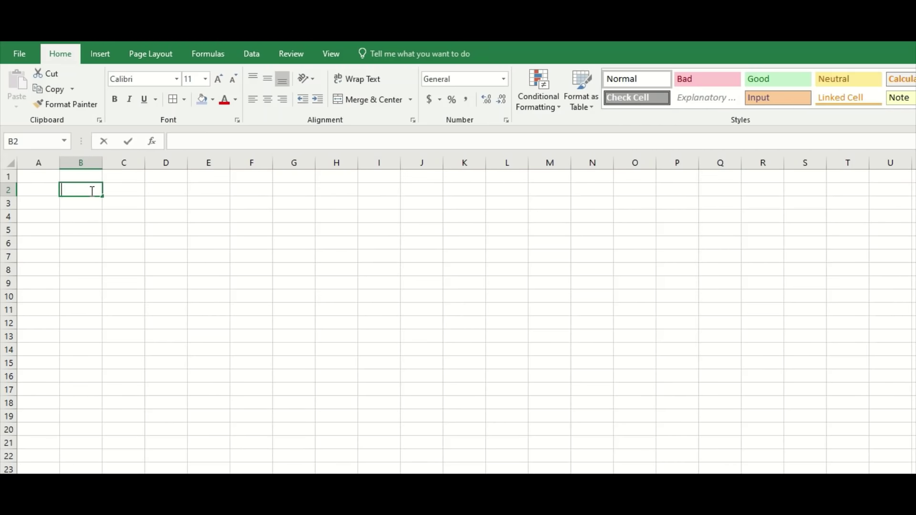
key("Return")
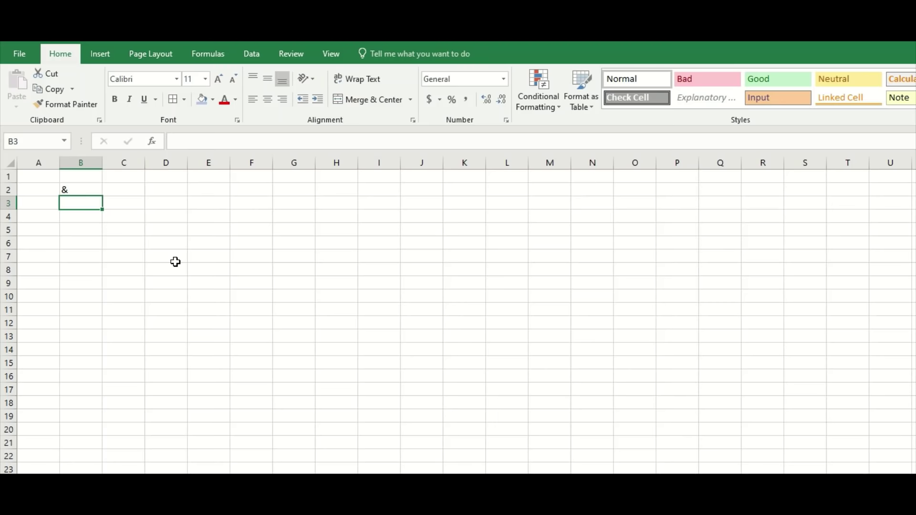
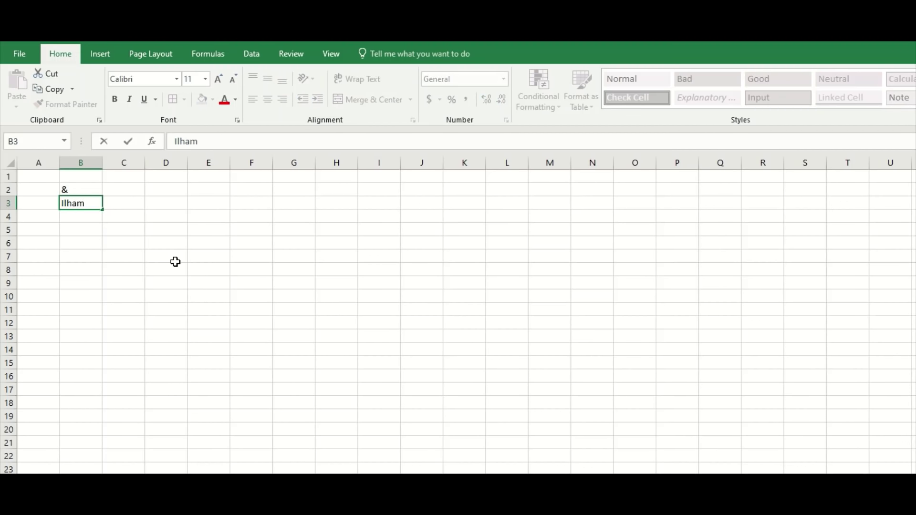
key("Tab")
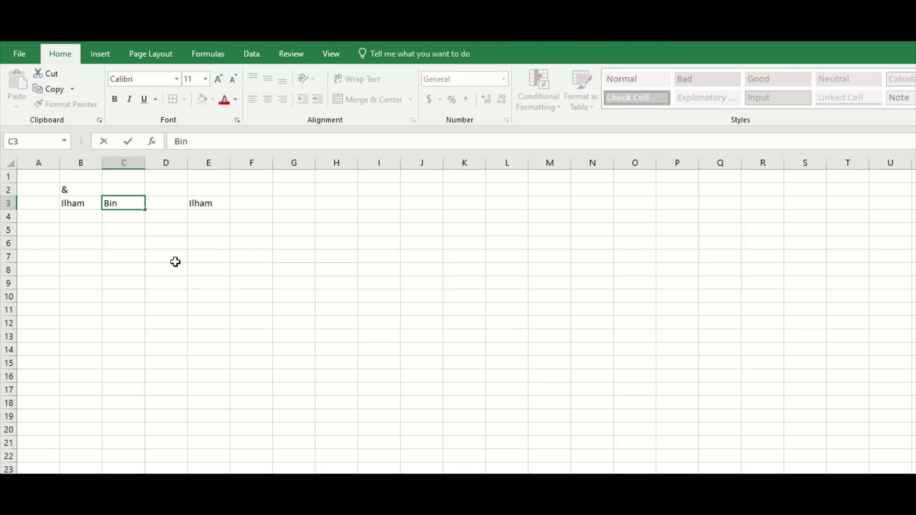
key("Return")
key("Up")
key("Right")
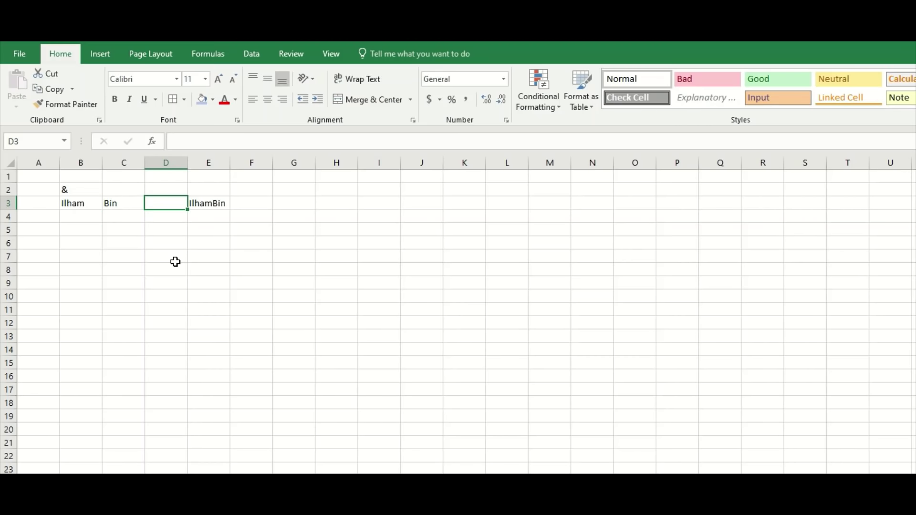
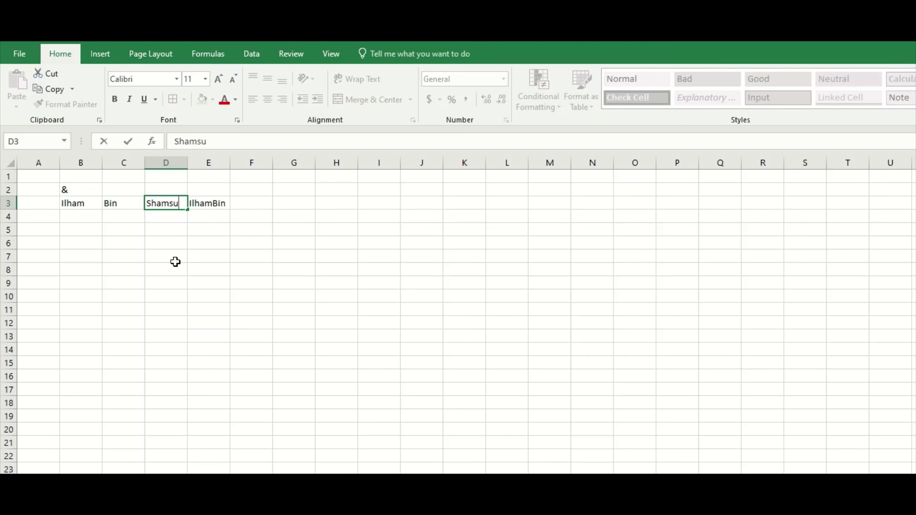
key("Return")
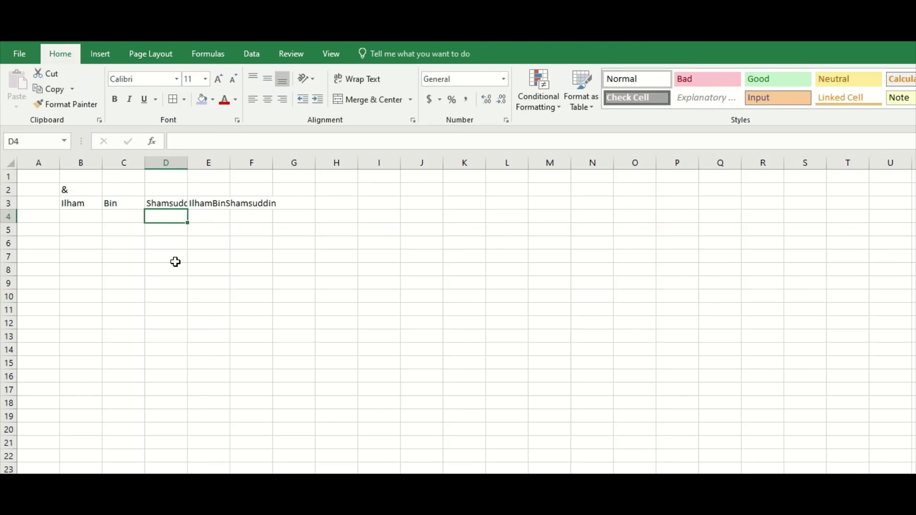
left_click(88, 219)
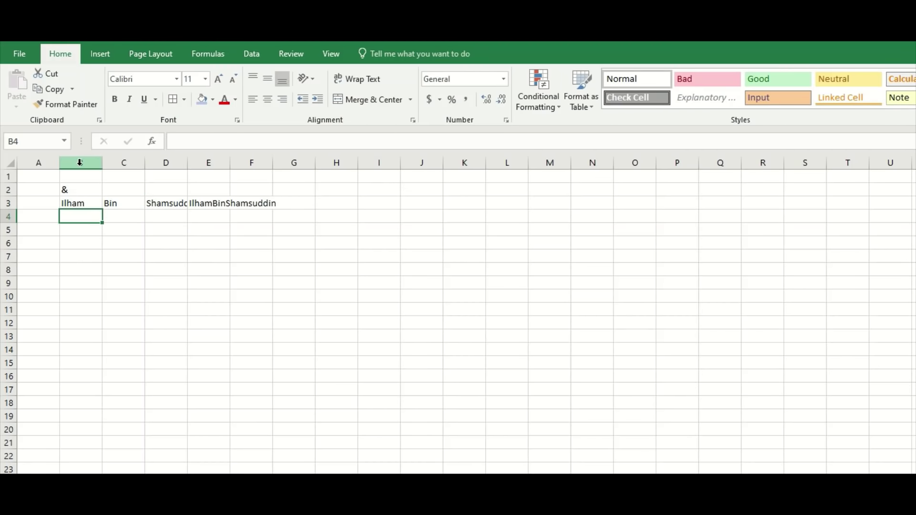
left_click_drag(80, 162, 164, 165)
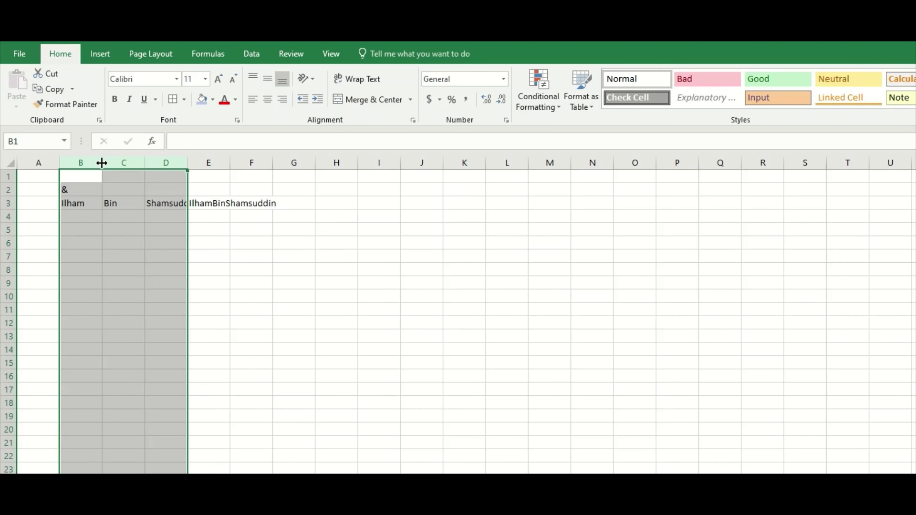
double_click(101, 163)
left_click(92, 259)
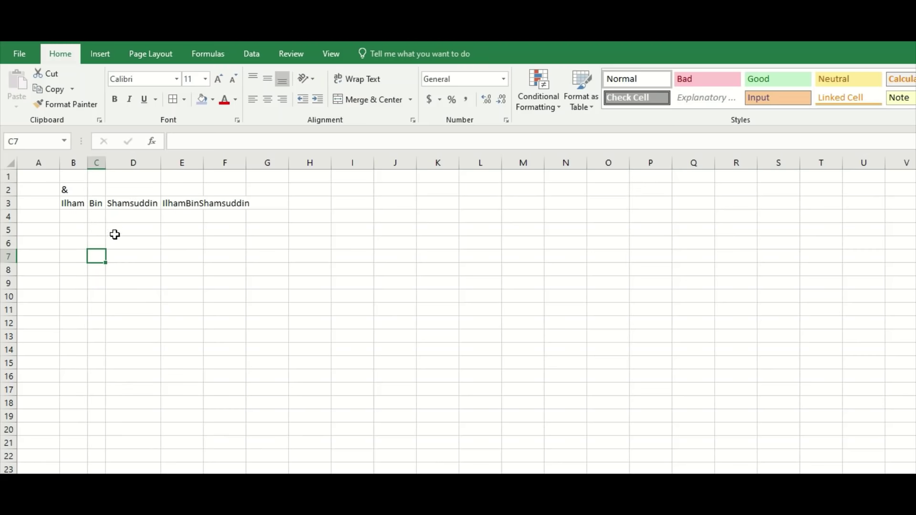
left_click(137, 218)
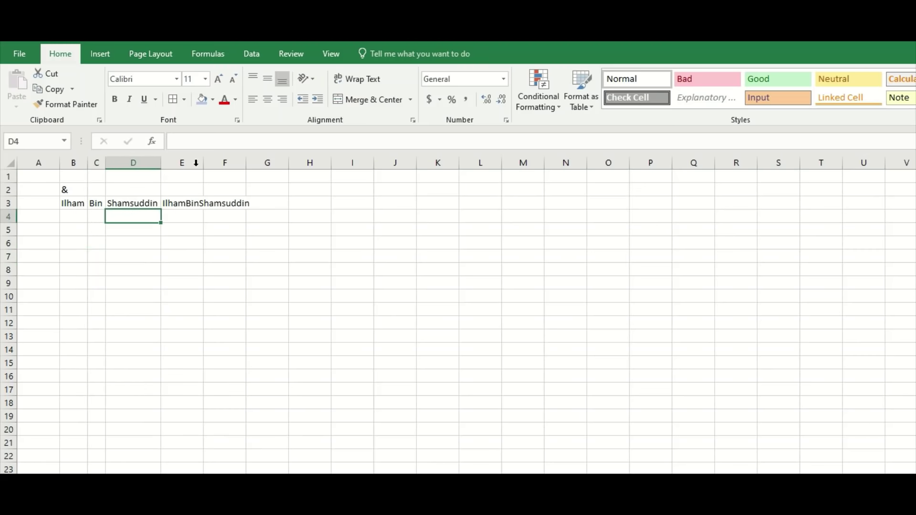
double_click(203, 162)
left_click(205, 250)
left_click(139, 219)
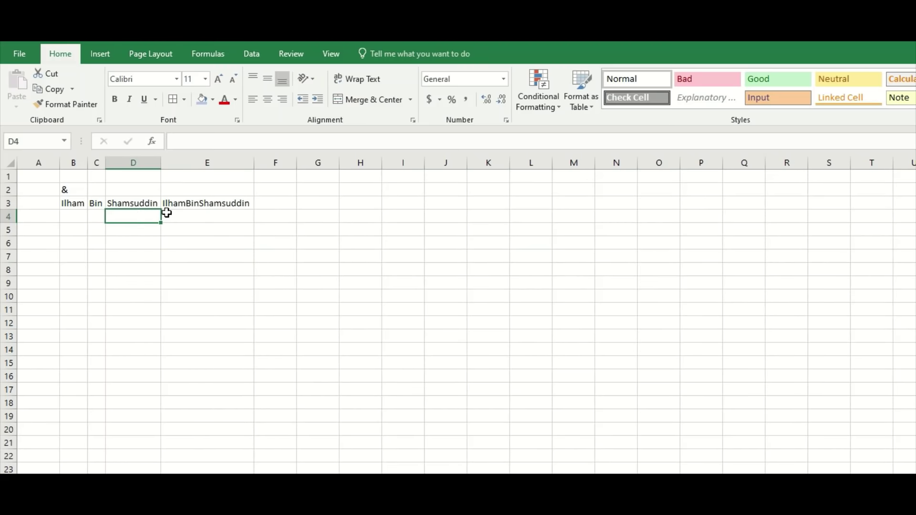
Enter the join formula =B3&C3&D3 in E3.
left_click(208, 204)
type("=")
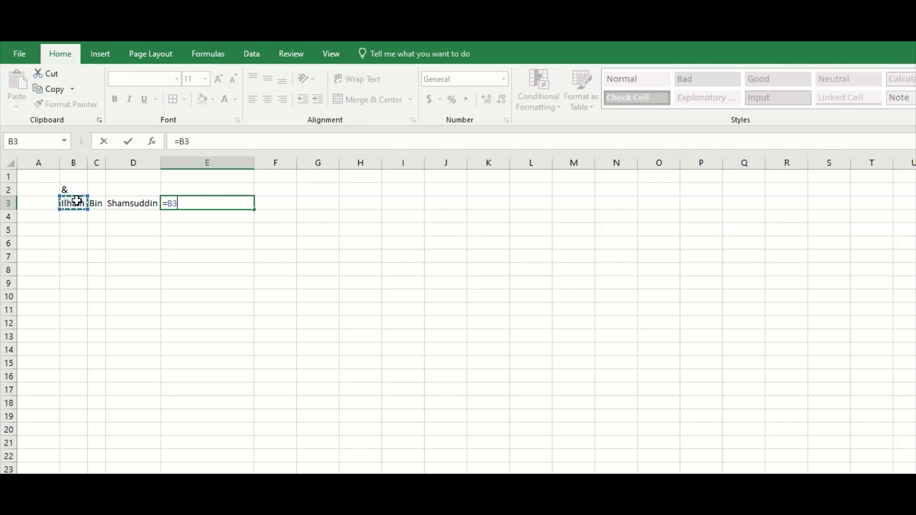
type("&")
left_click(103, 204)
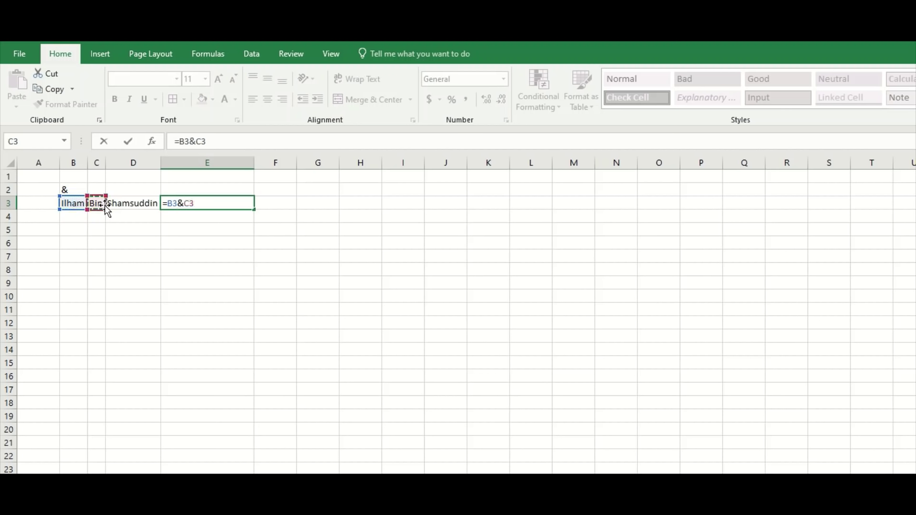
type("&")
left_click(133, 204)
key("Return")
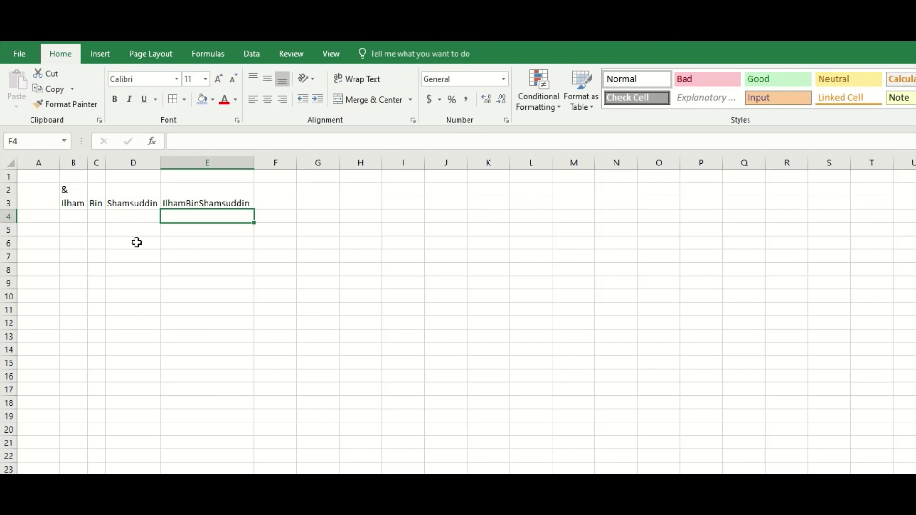
Edit E3's formula to insert "" separators between the three name references.
left_click(190, 204)
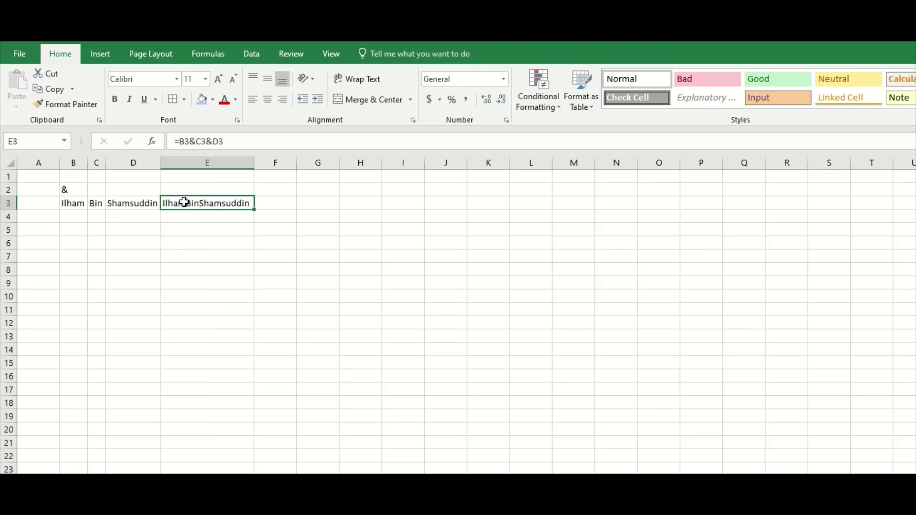
double_click(184, 203)
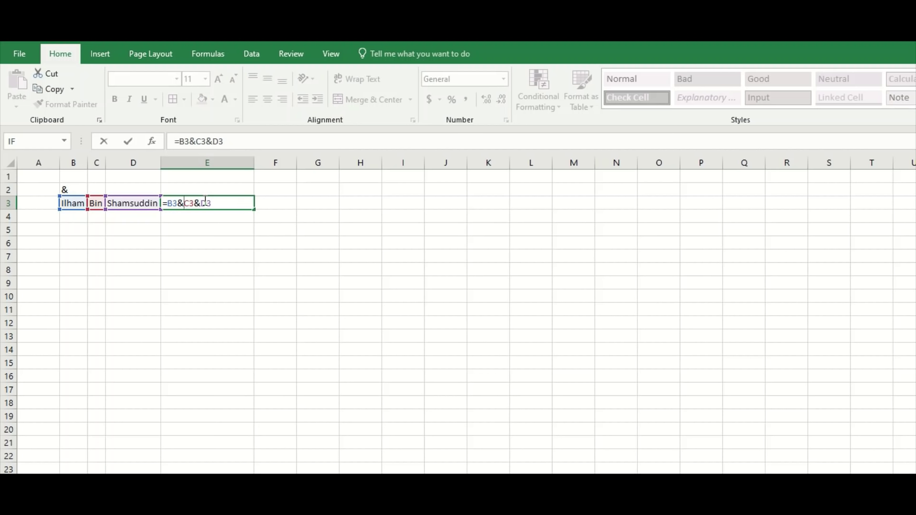
type("\"\"")
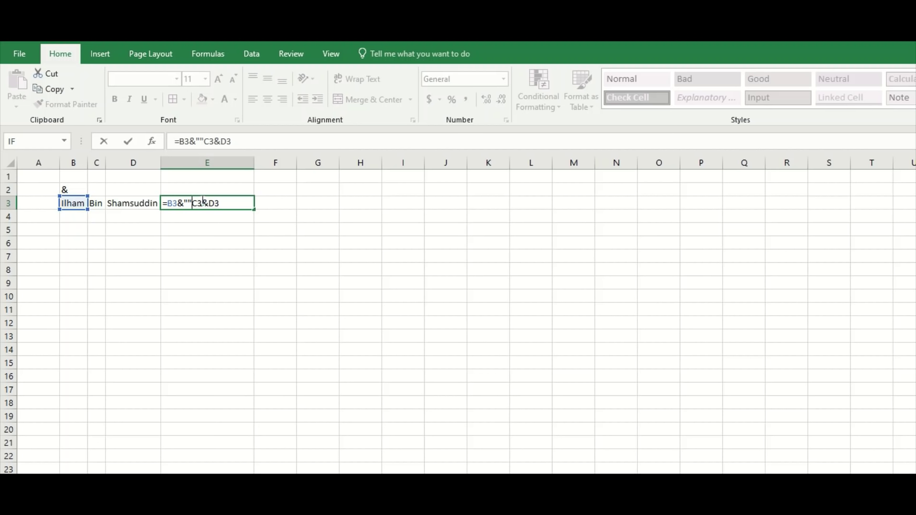
type("&")
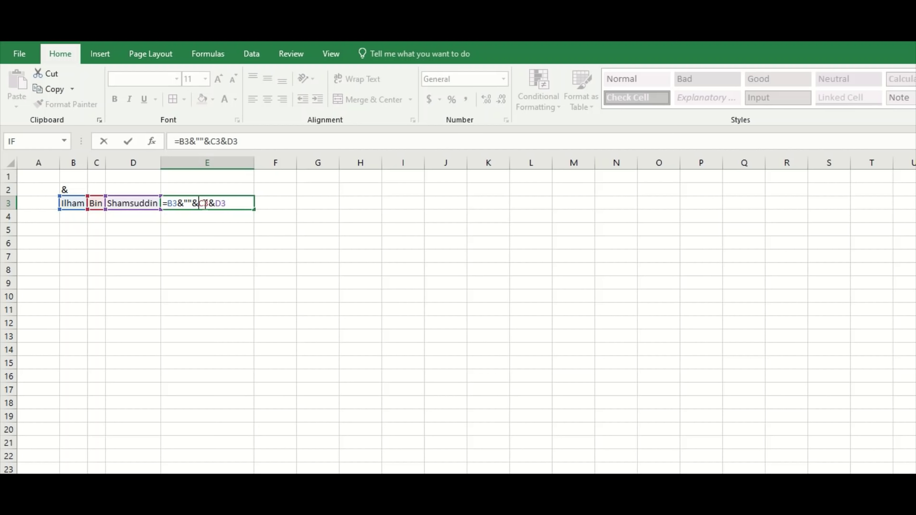
left_click(210, 203)
type("&")
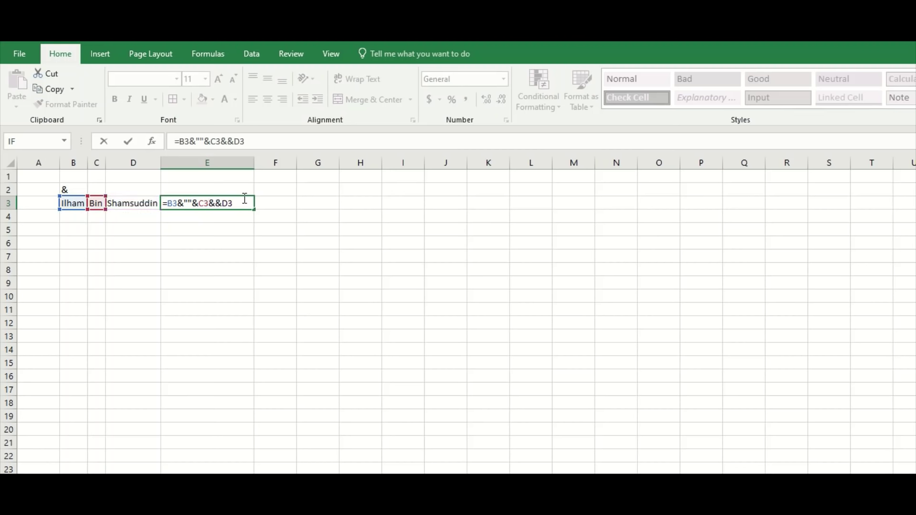
type("\"\"")
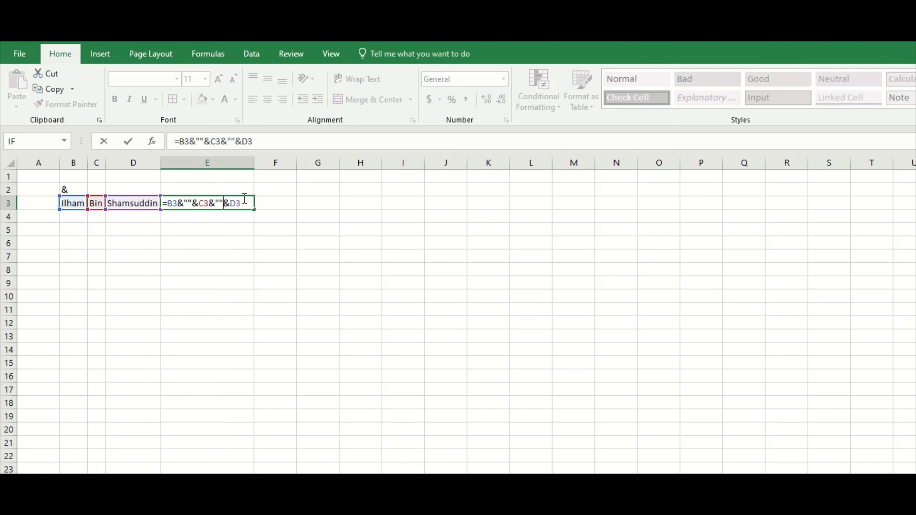
type("&")
key("Return")
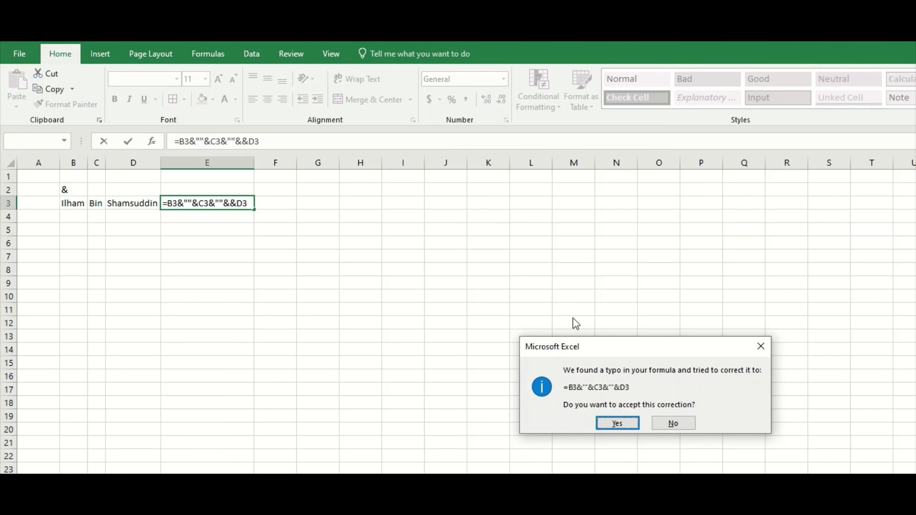
Accept the suggested =B3&""&C3&""&D3 and change it to =B3&" "&C3&" "&D3.
left_click(618, 424)
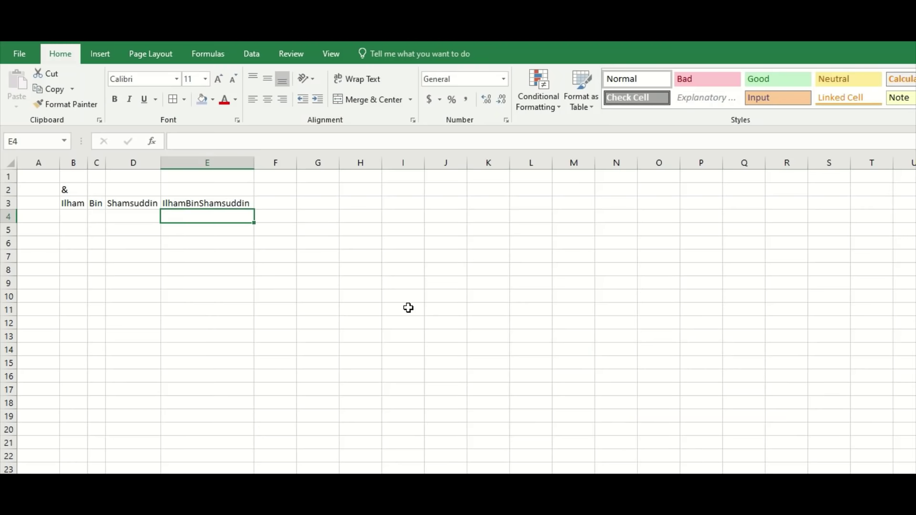
double_click(192, 203)
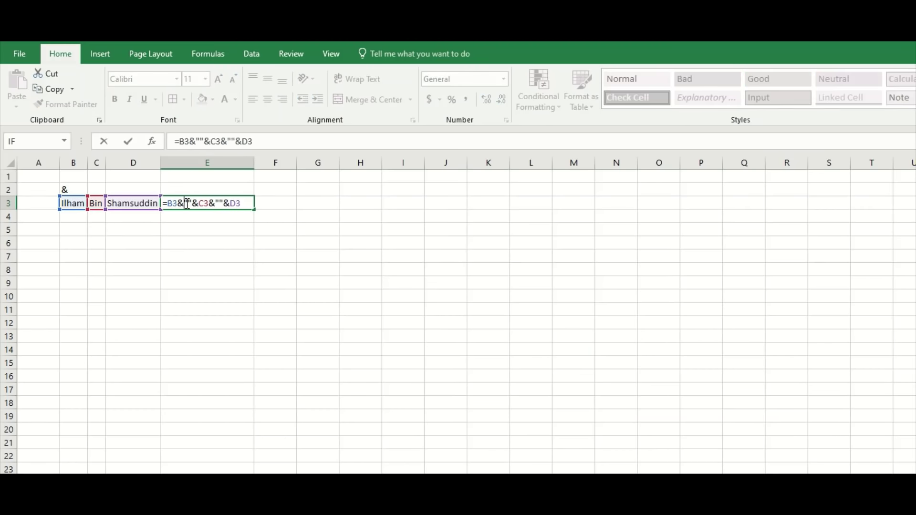
left_click(188, 203)
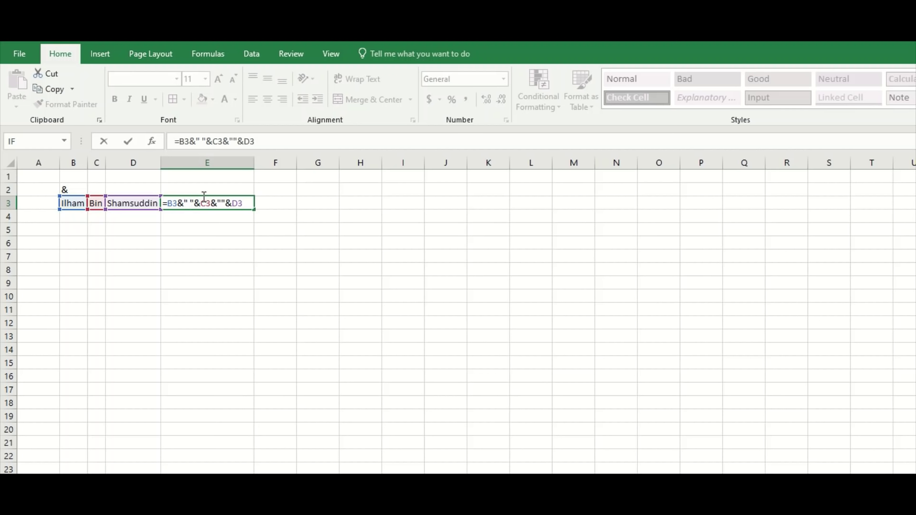
left_click(223, 202)
key("Return")
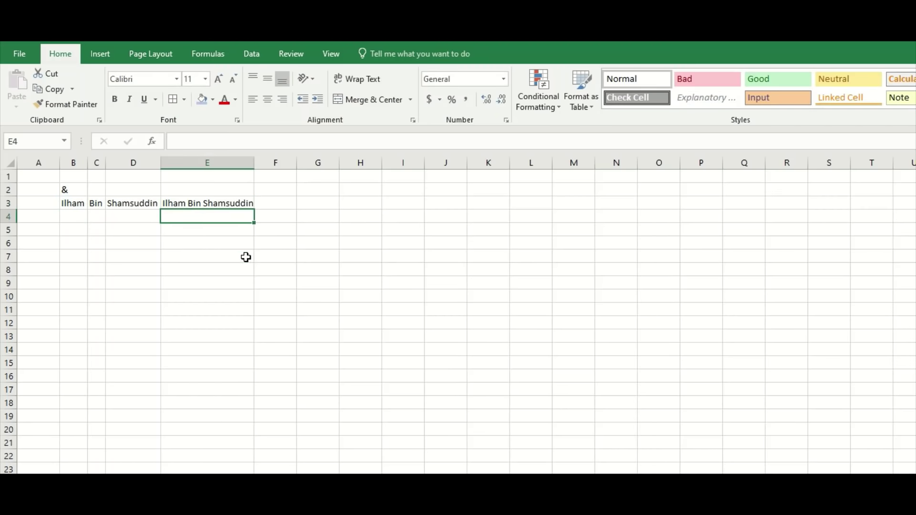
left_click(246, 257)
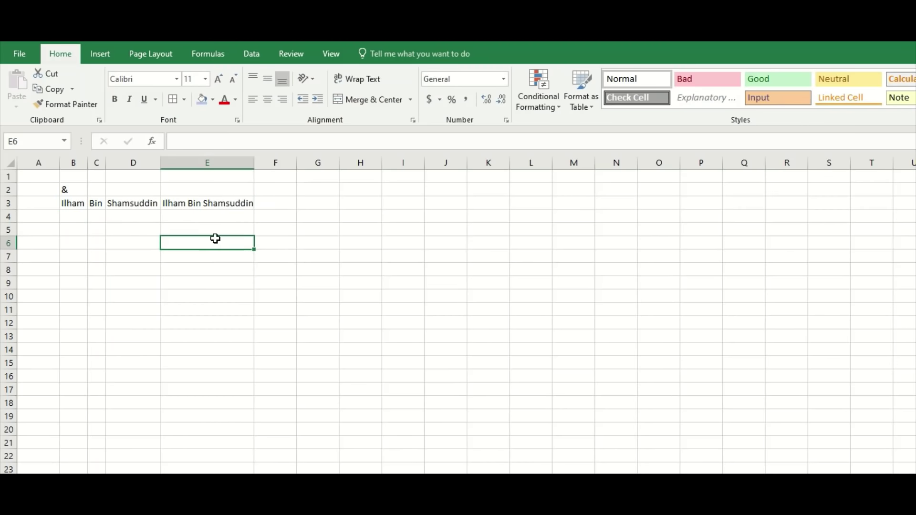
left_click(221, 203)
double_click(223, 203)
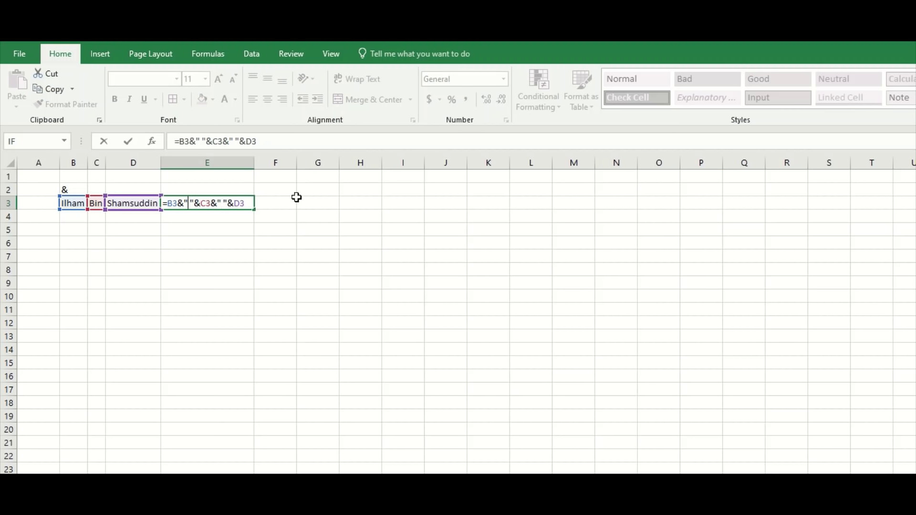
Replace the spaces in E3's formula with hyphens, making =B3&"-"&C3&"-"&D3.
type("-")
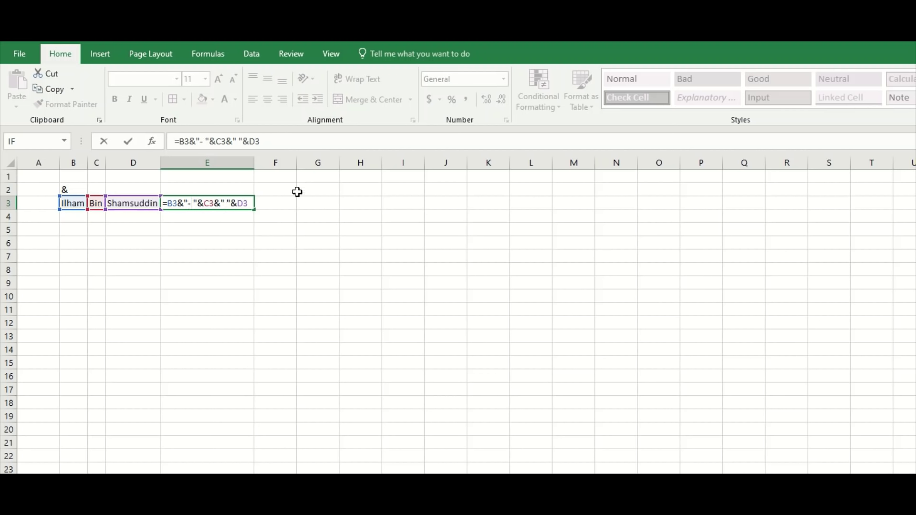
left_click(223, 206)
type("-")
left_click(196, 204)
key("BackSpace")
key("Right")
key("Right")
key("Right")
key("Right")
key("Right")
key("Right")
key("Right")
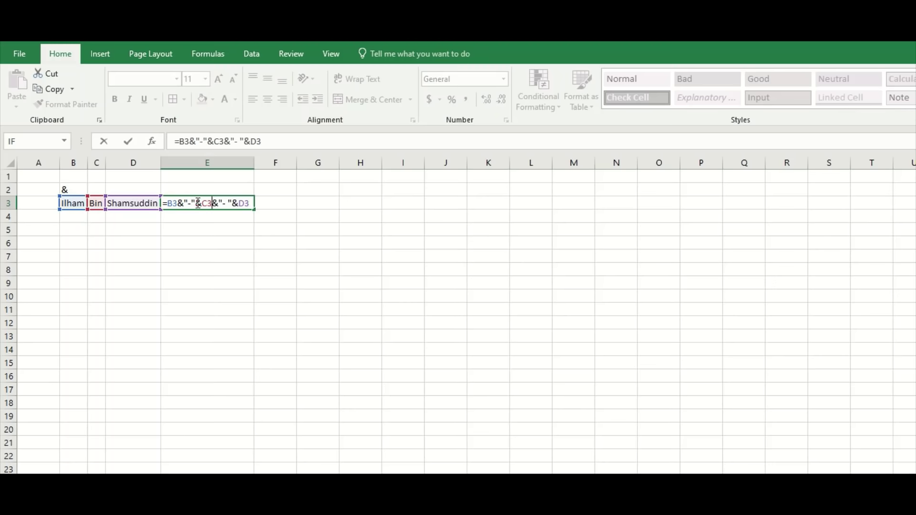
key("Delete")
key("Return")
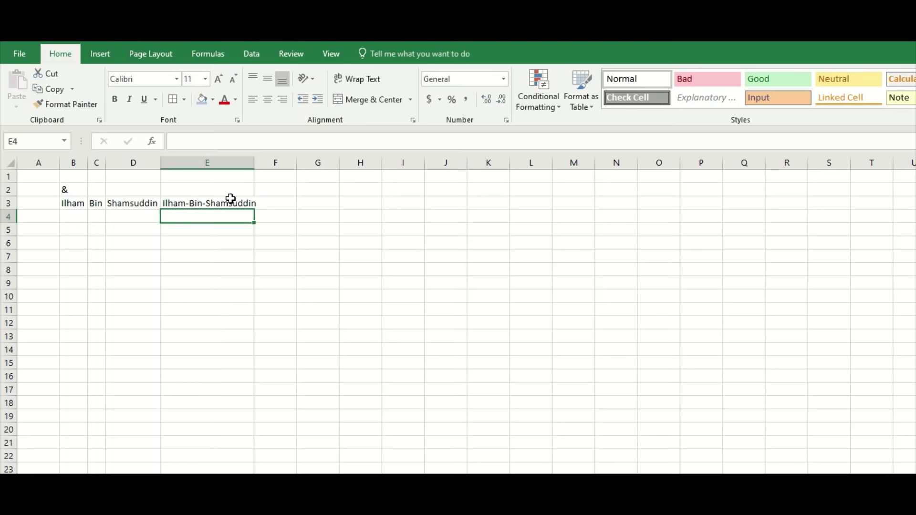
left_click_drag(254, 166, 264, 166)
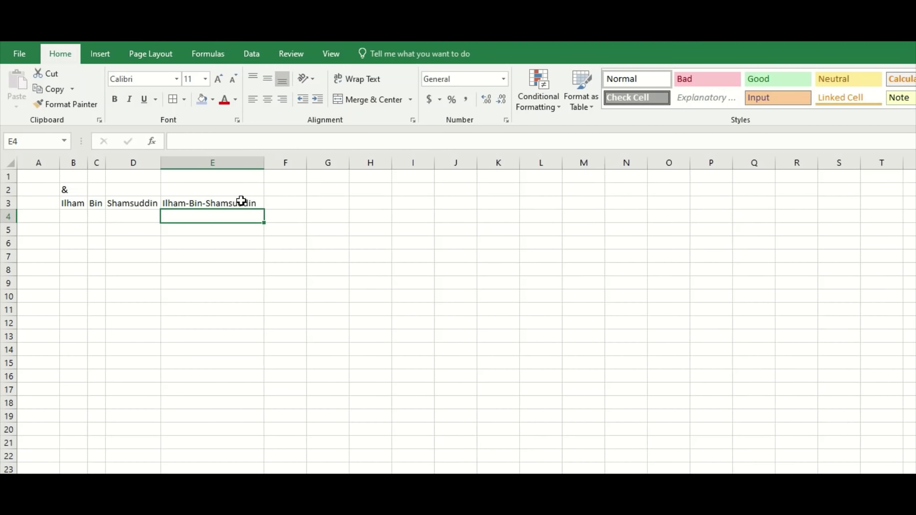
left_click(211, 205)
left_click(70, 217)
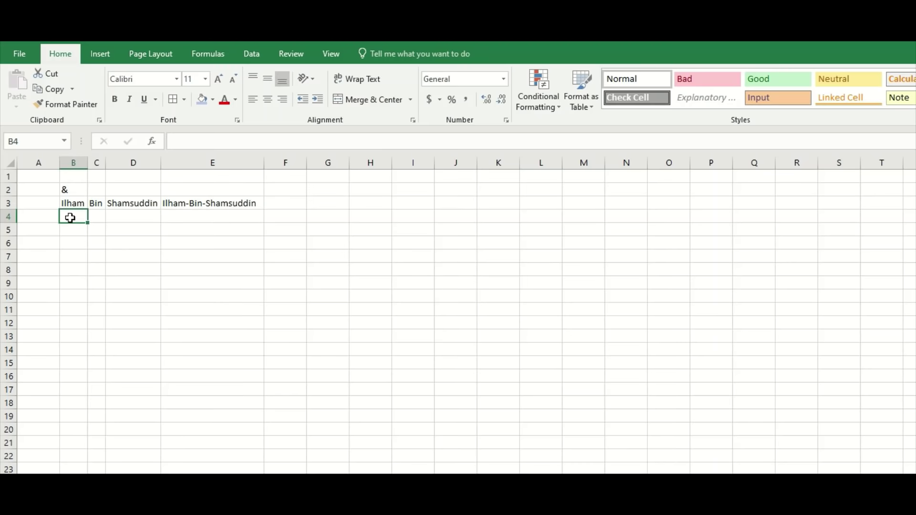
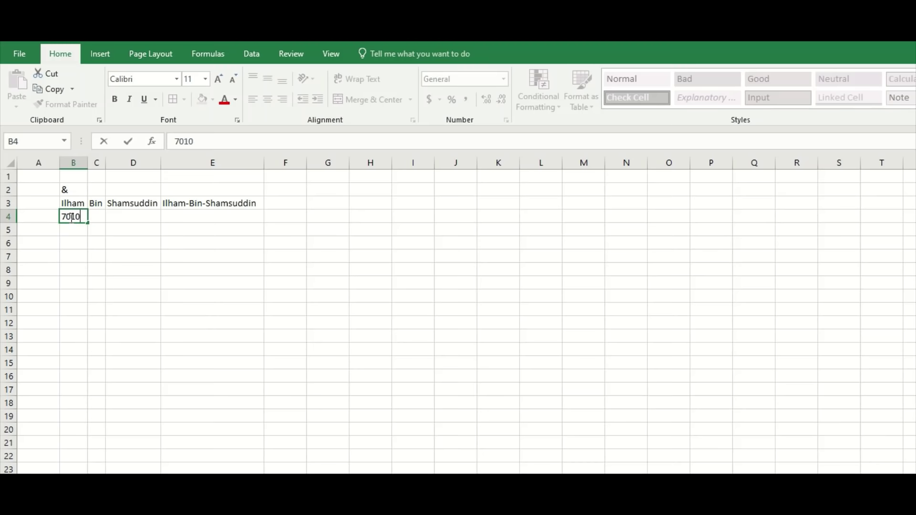
key("Tab")
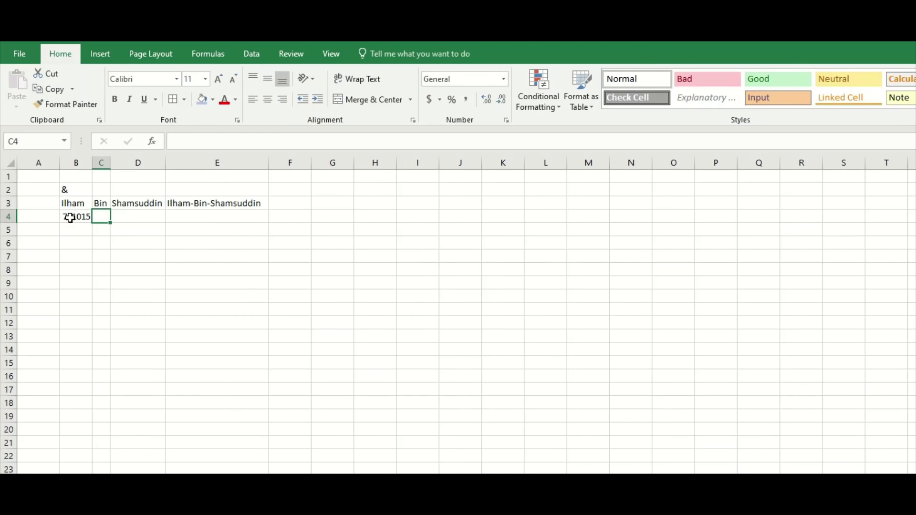
type("01")
key("Tab")
key("Left")
type("'01")
key("Tab")
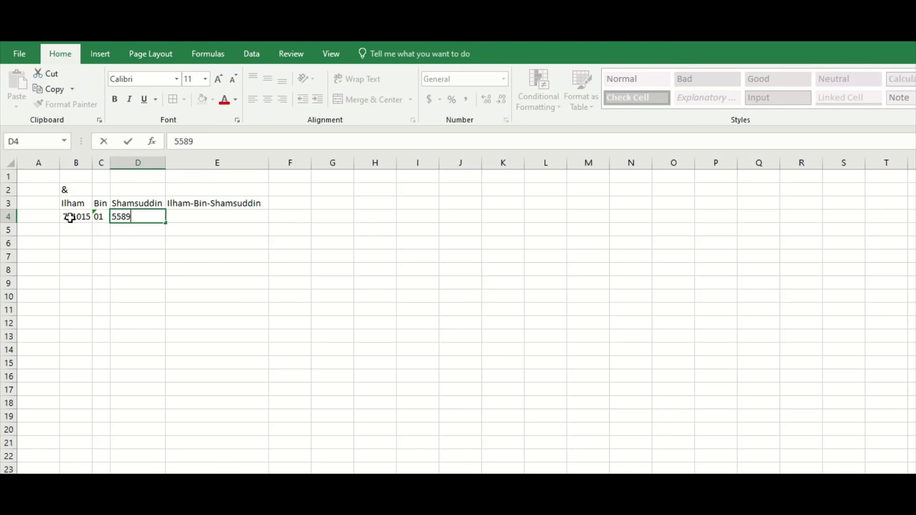
key("Return")
key("Up")
key("Left")
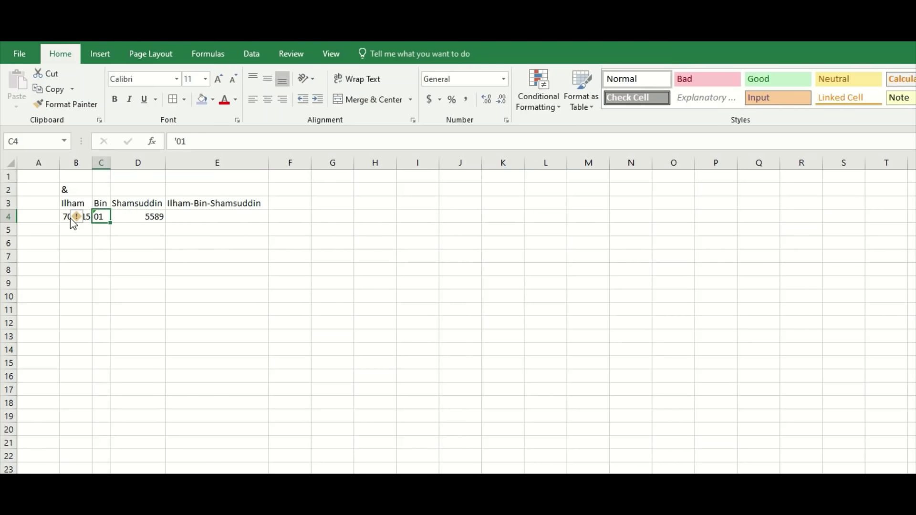
Copy E3's hyphen-joining formula down into E4 with Ctrl+D.
left_click(219, 213)
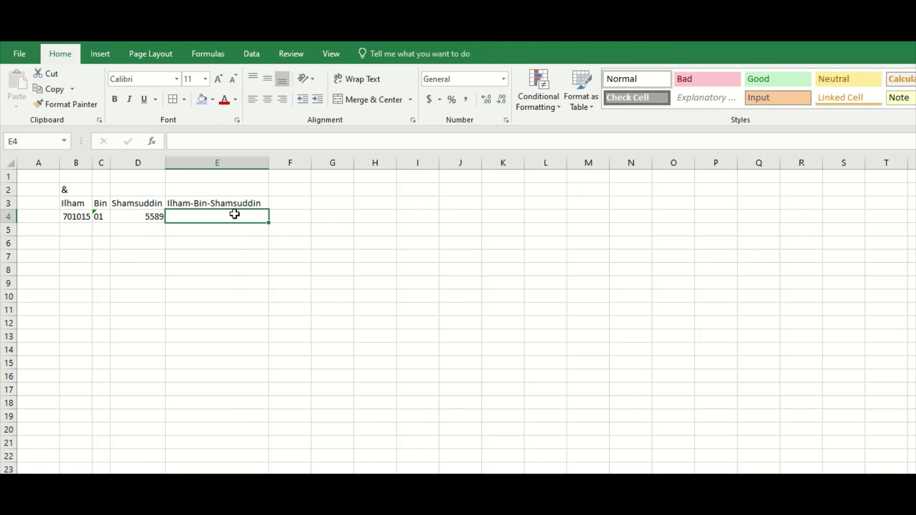
key("ctrl+d")
left_click(246, 242)
left_click(250, 216)
left_click(193, 238)
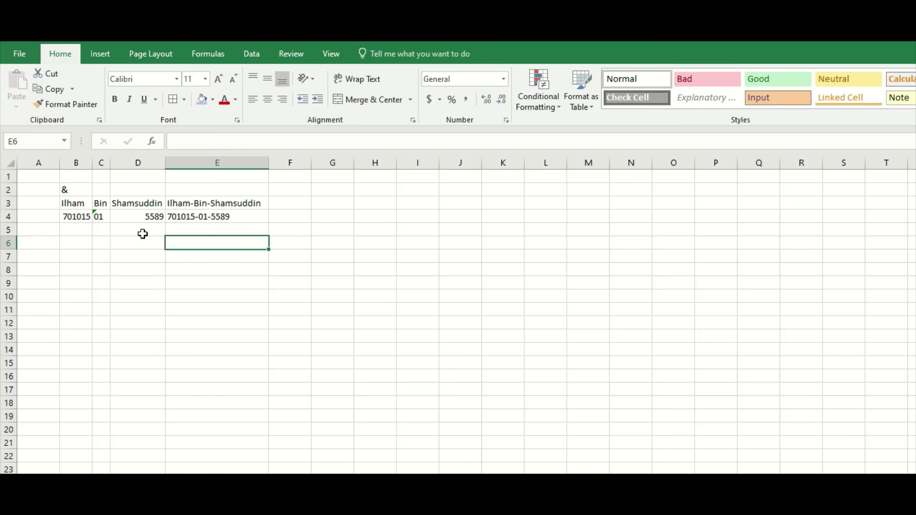
Check C4's number-stored-as-text warning and compare it with D4.
left_click(102, 216)
left_click(77, 216)
key("Escape")
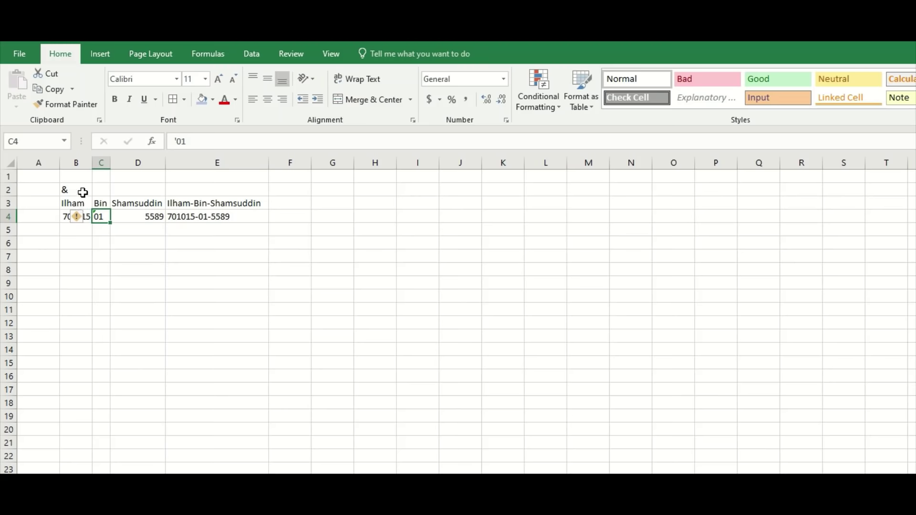
left_click(169, 225)
left_click(157, 214)
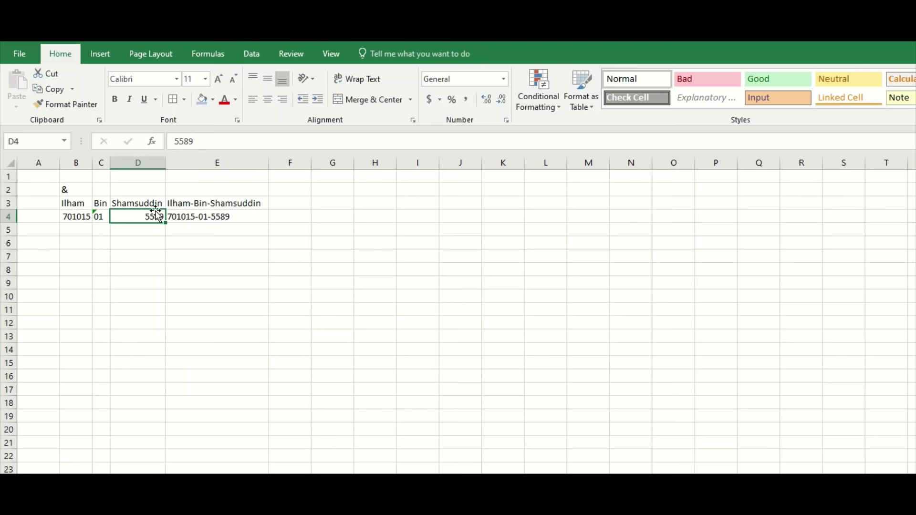
left_click(152, 191)
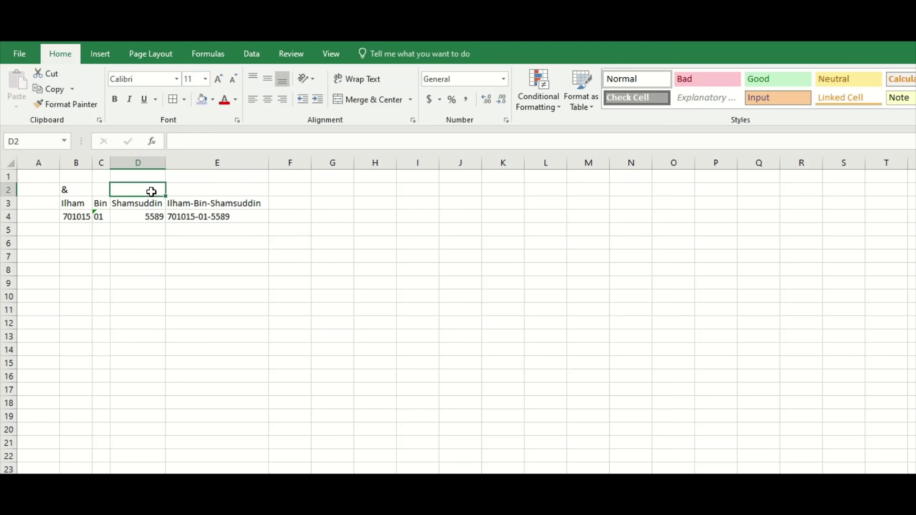
left_click(200, 231)
left_click(152, 228)
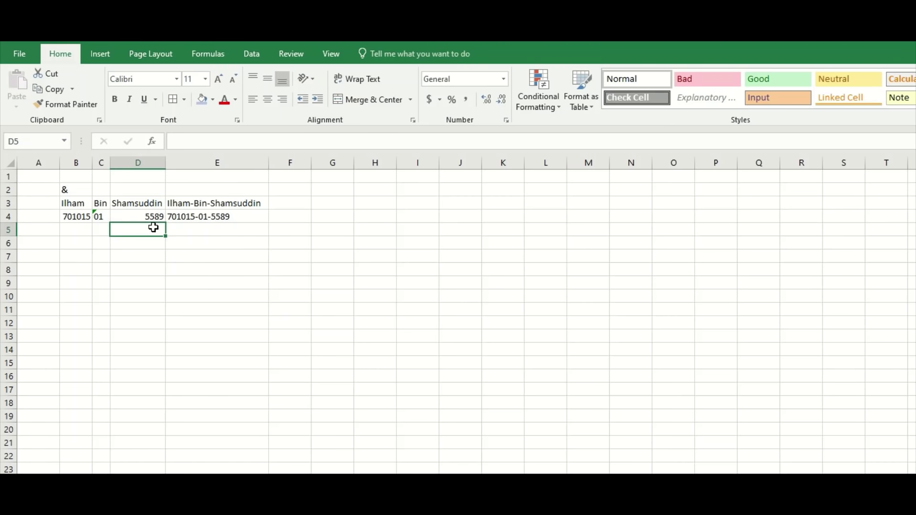
left_click(229, 230)
Remove the hyphen separators so E3 reads =B3&C3&D3.
double_click(202, 204)
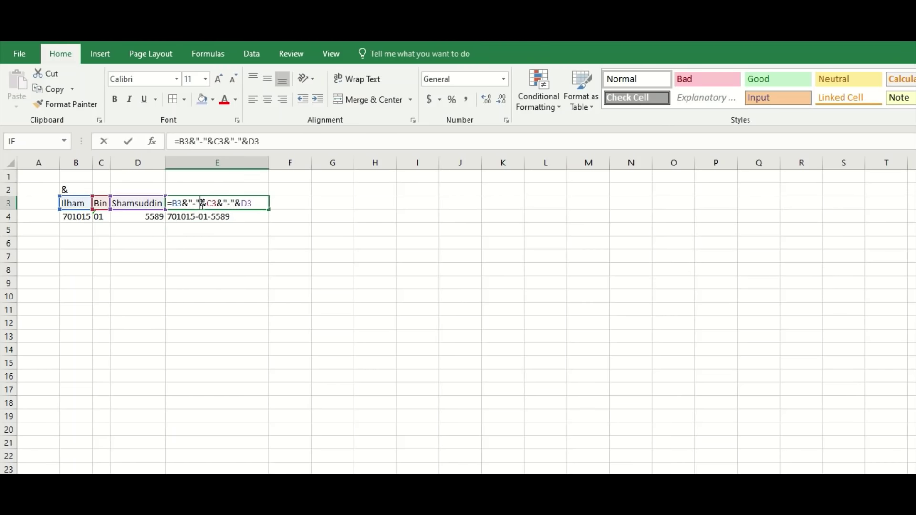
key("BackSpace")
key("BackSpace")
key("BackSpace")
key("BackSpace")
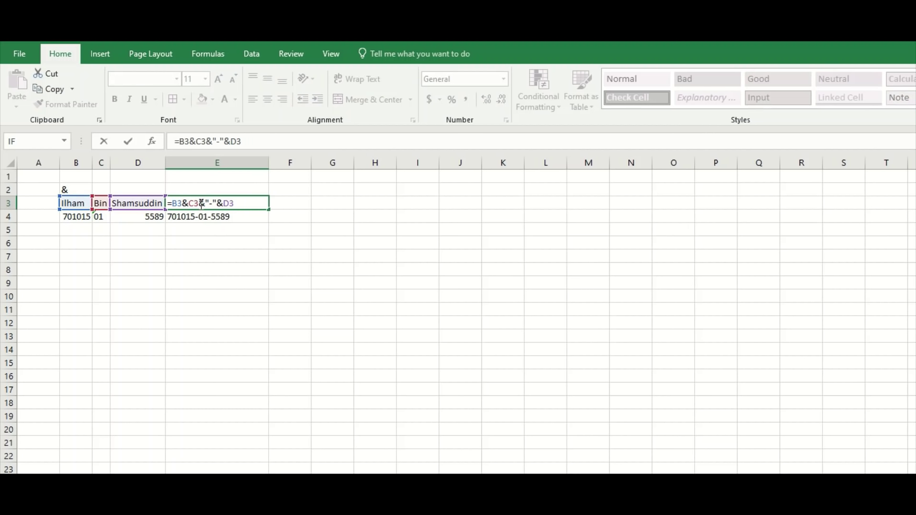
key("Delete")
key("Delete")
key("Delete")
key("Delete")
key("Return")
left_click(154, 254)
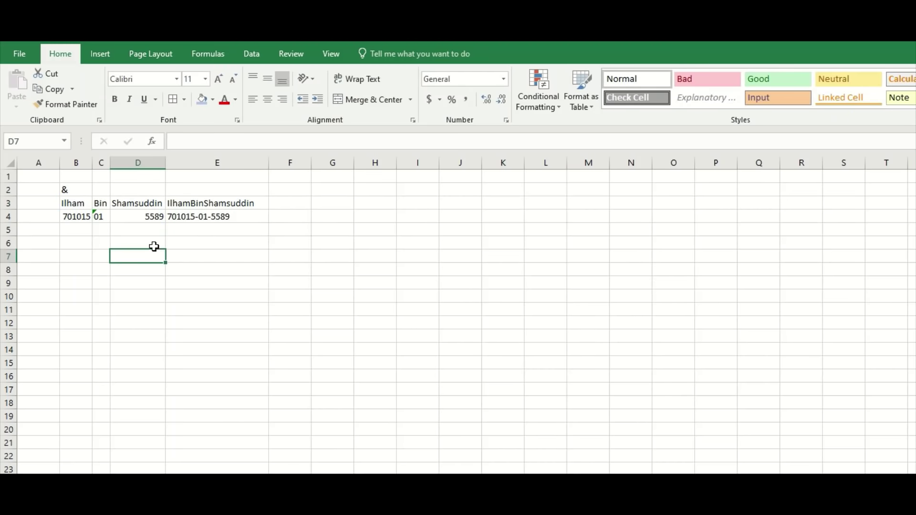
left_click(153, 243)
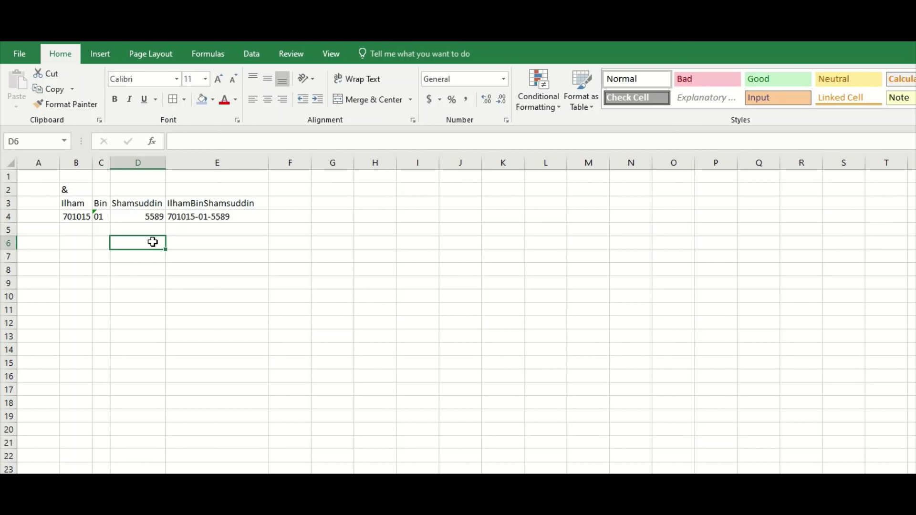
left_click(67, 243)
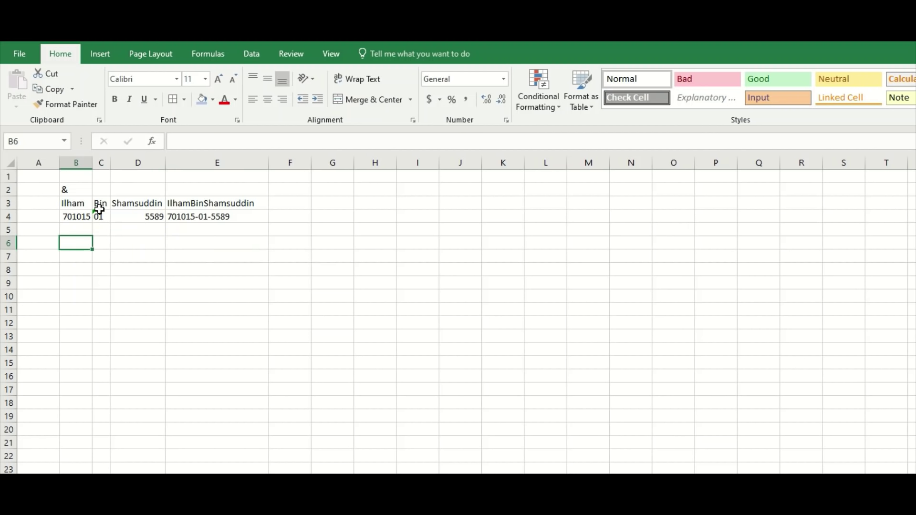
left_click(81, 203)
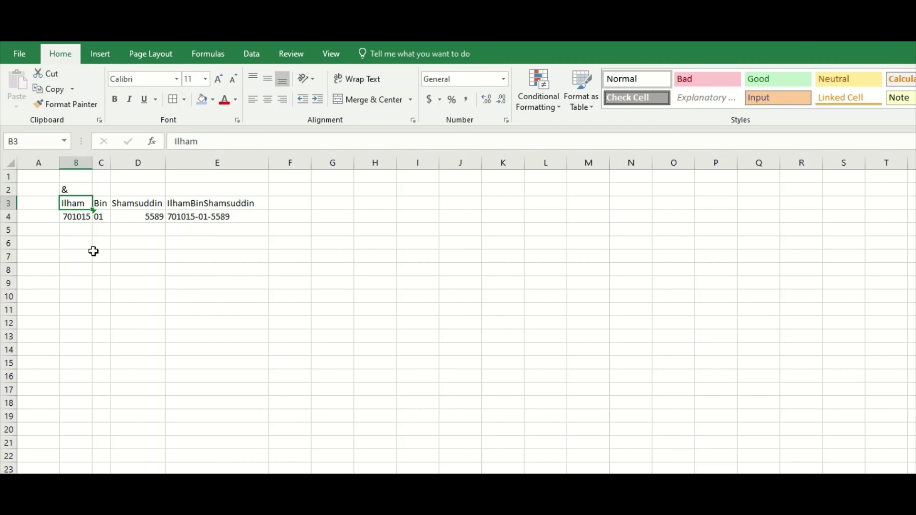
left_click(81, 245)
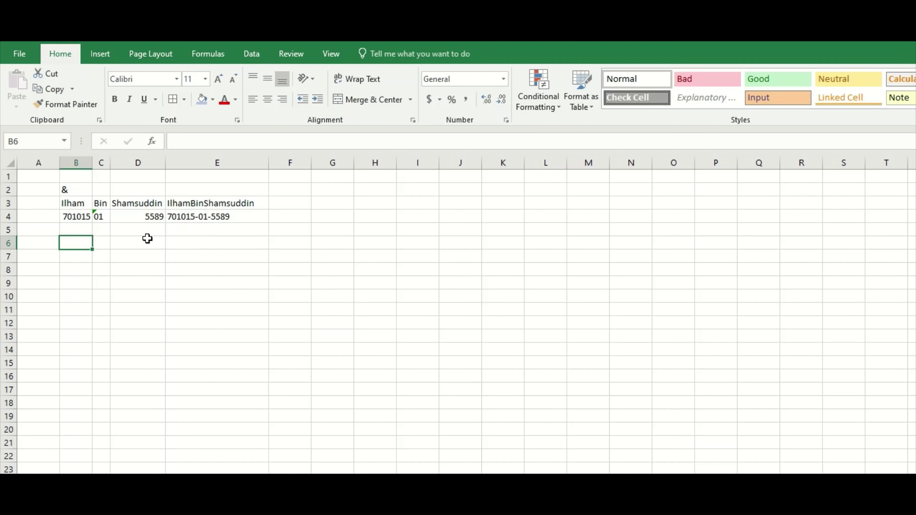
left_click(188, 204)
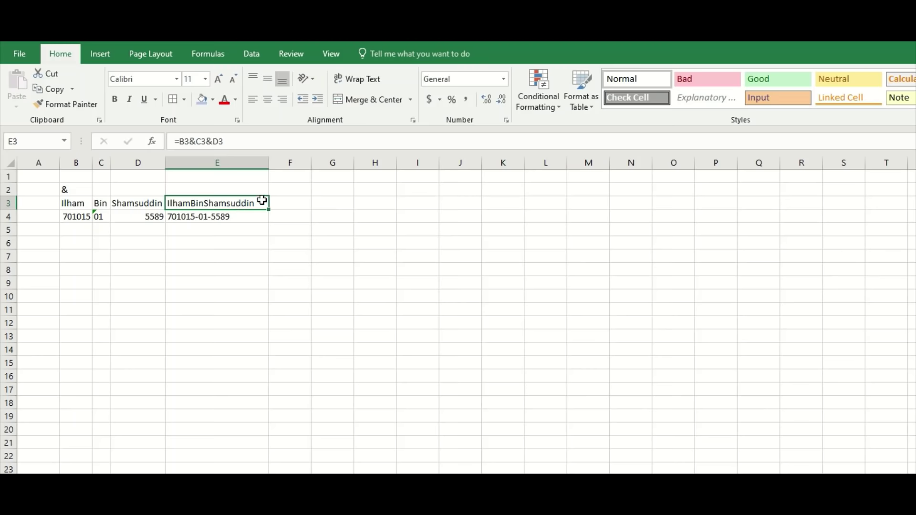
left_click(158, 208)
left_click(239, 198)
double_click(185, 200)
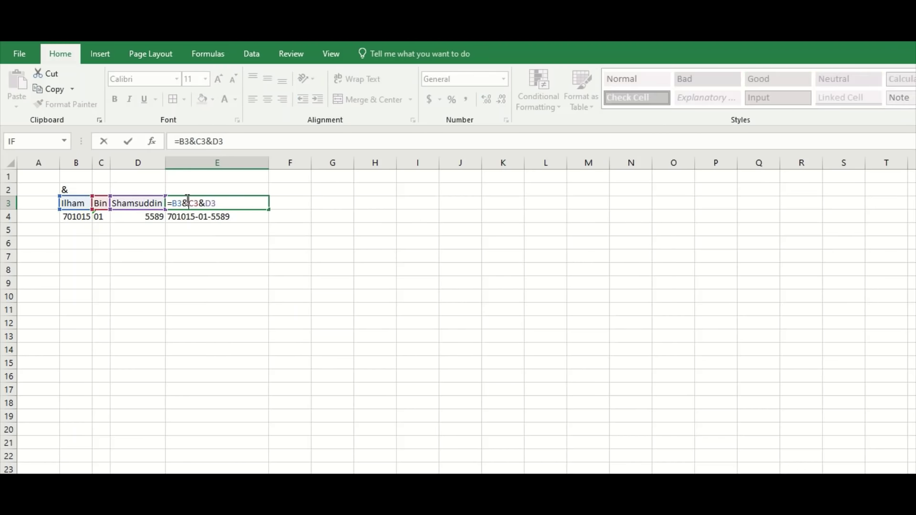
left_click(197, 216)
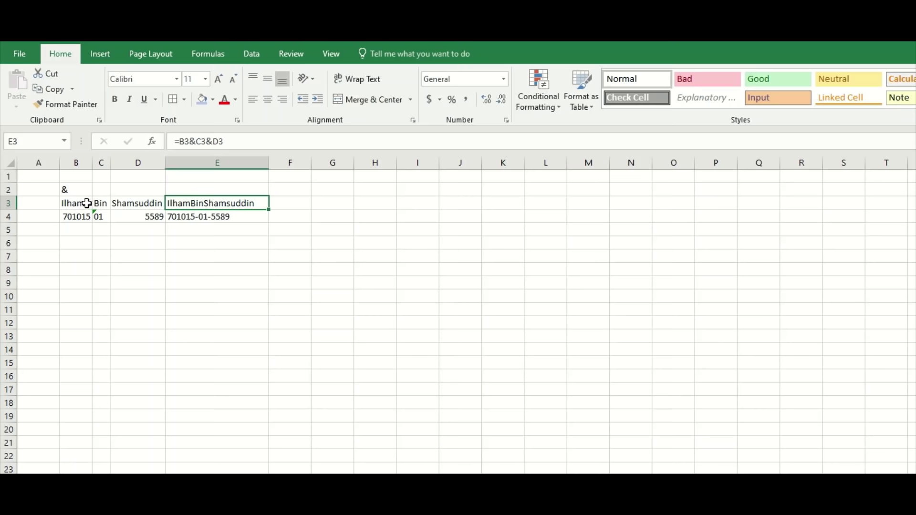
left_click(77, 189)
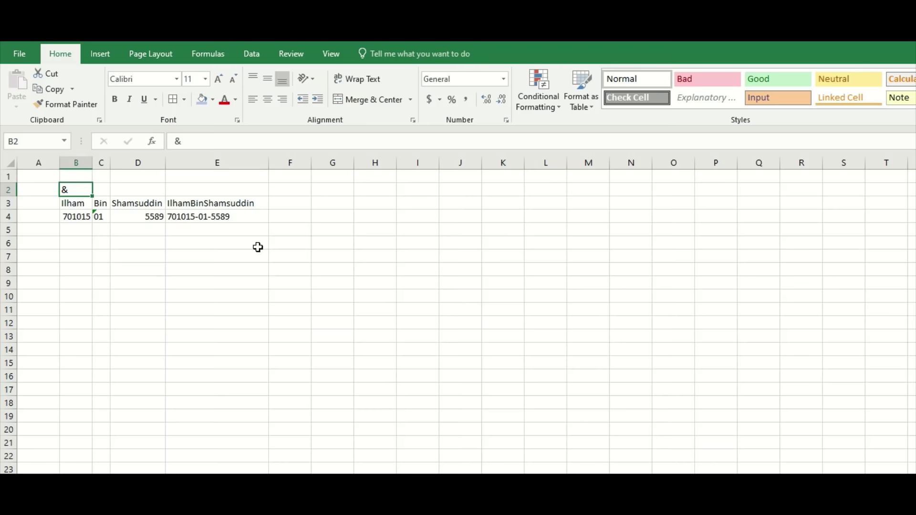
left_click(152, 248)
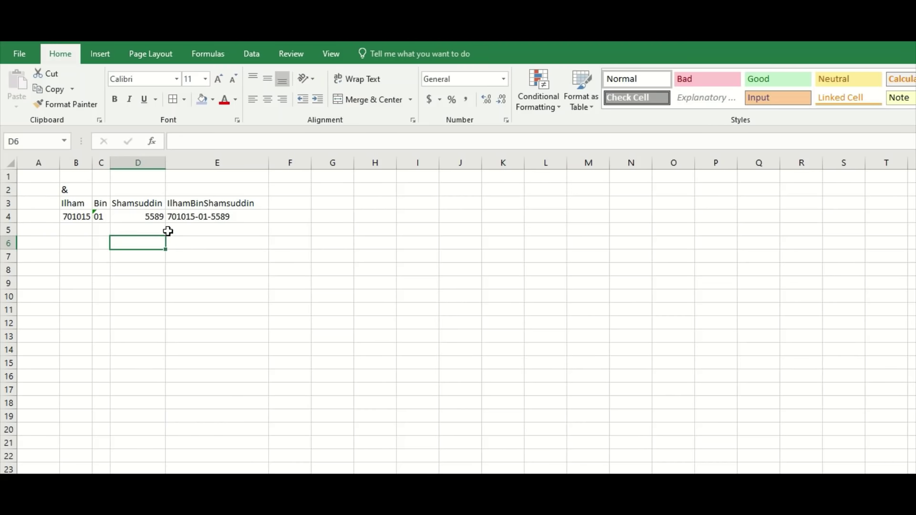
left_click(188, 203)
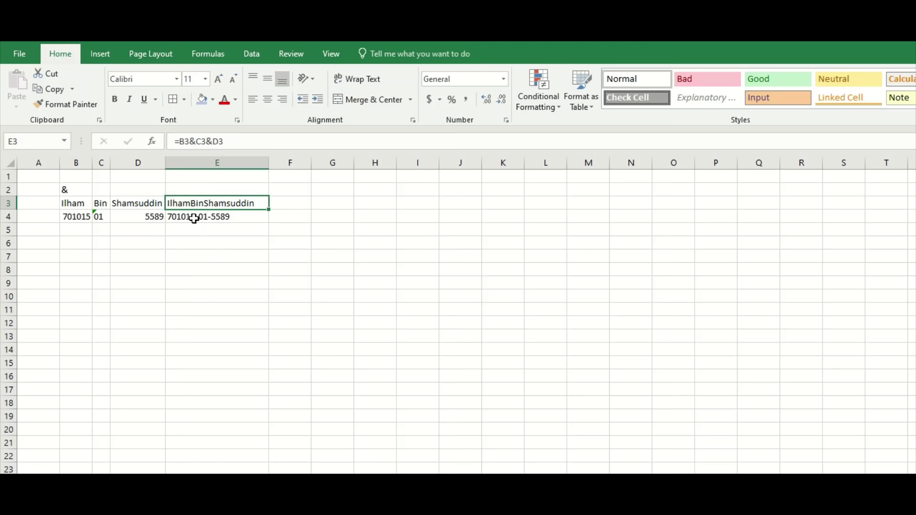
Copy E4's hyphen-joining formula into E3.
left_click(194, 219)
right_click(194, 218)
left_click(229, 245)
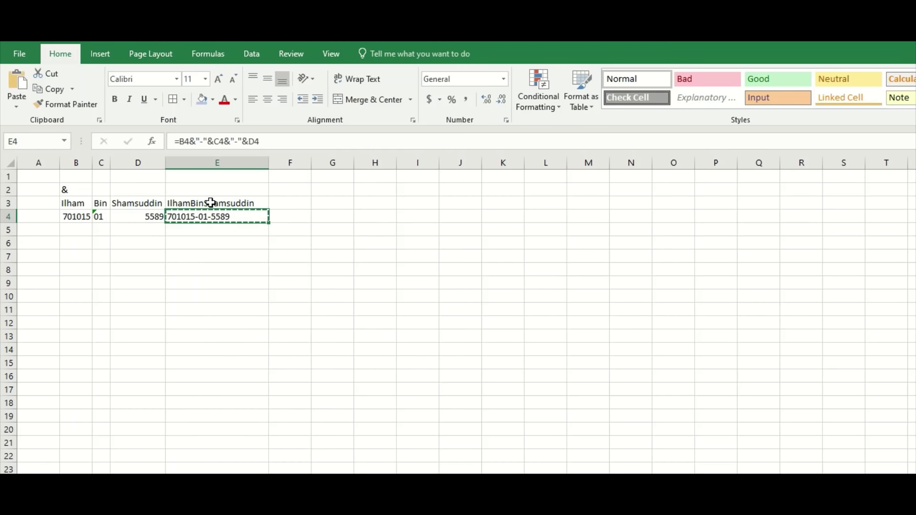
left_click(211, 202)
key("ctrl+v")
Change both hyphen separators in E3's formula to spaces, giving =B3&" "&C3&" "&D3.
double_click(211, 203)
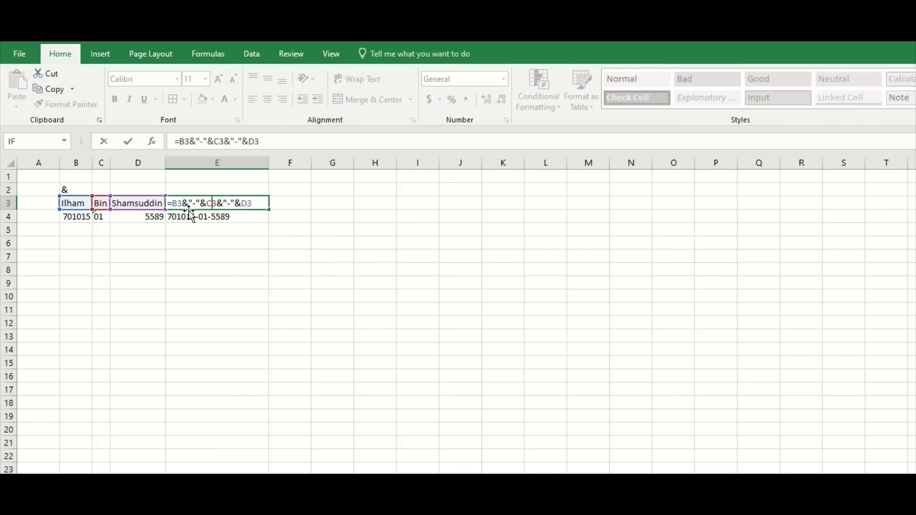
left_click(204, 198)
key("BackSpace")
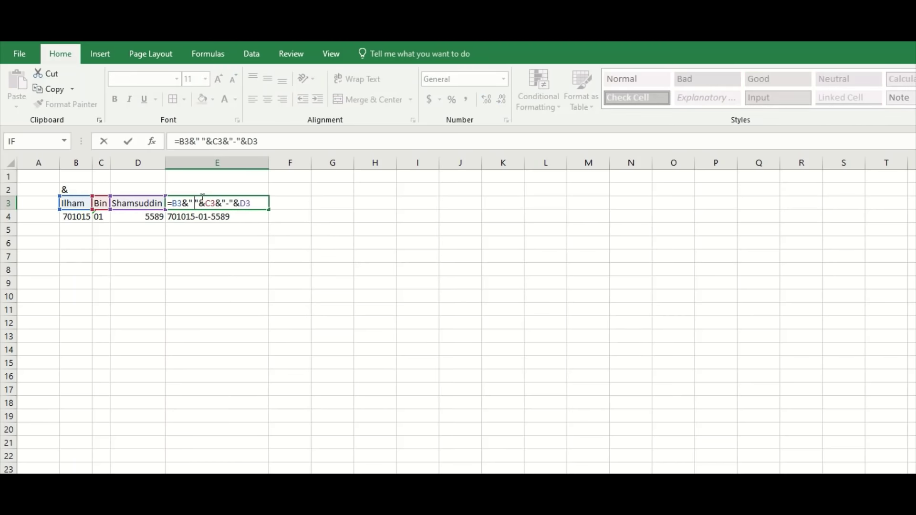
left_click(231, 200)
key("BackSpace")
key("Return")
key("Return")
key("Return")
Copy the space-joined full name in E3.
left_click(226, 350)
left_click(256, 207)
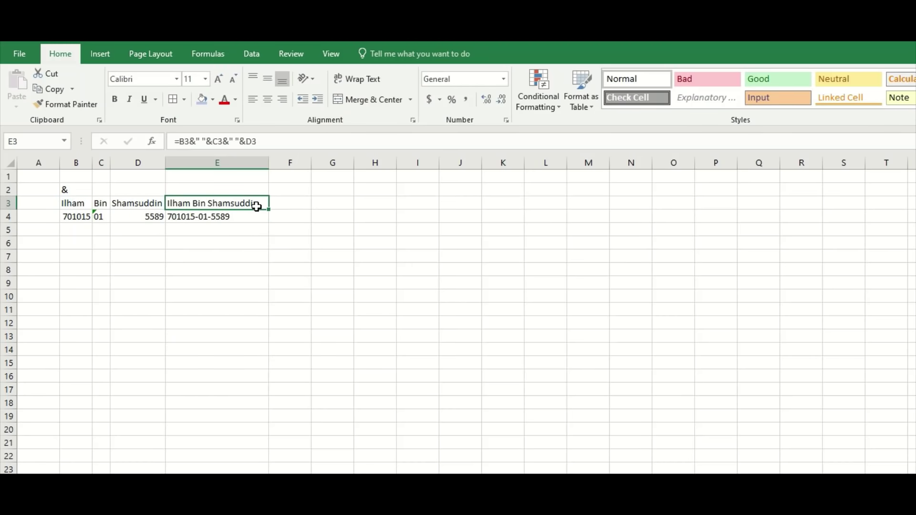
right_click(257, 206)
left_click(277, 231)
Paste E3's joined name into K3 as a plain value and widen column K to fit it.
left_click(517, 201)
right_click(517, 202)
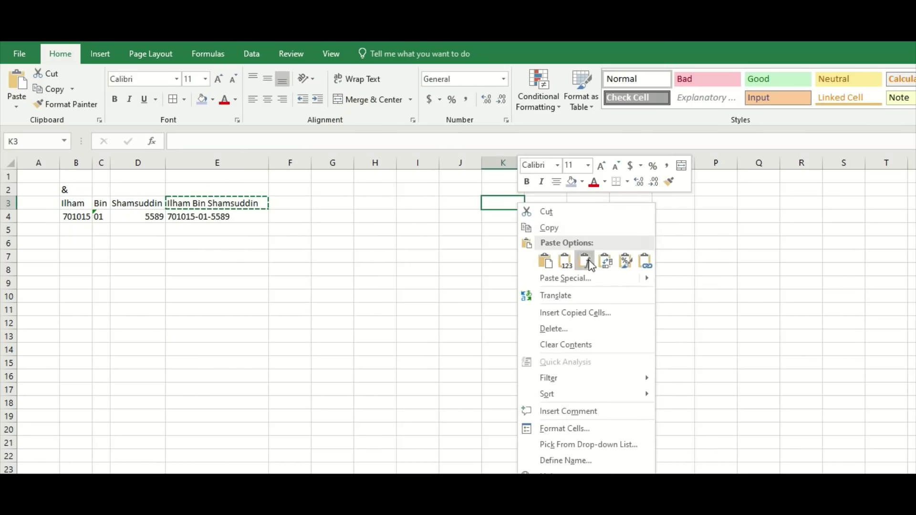
left_click(571, 260)
left_click_drag(525, 164, 618, 165)
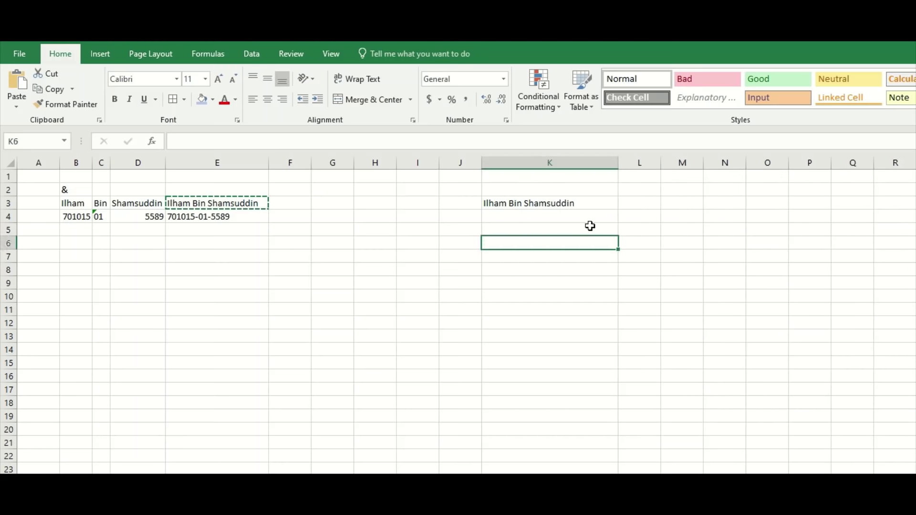
left_click(575, 214)
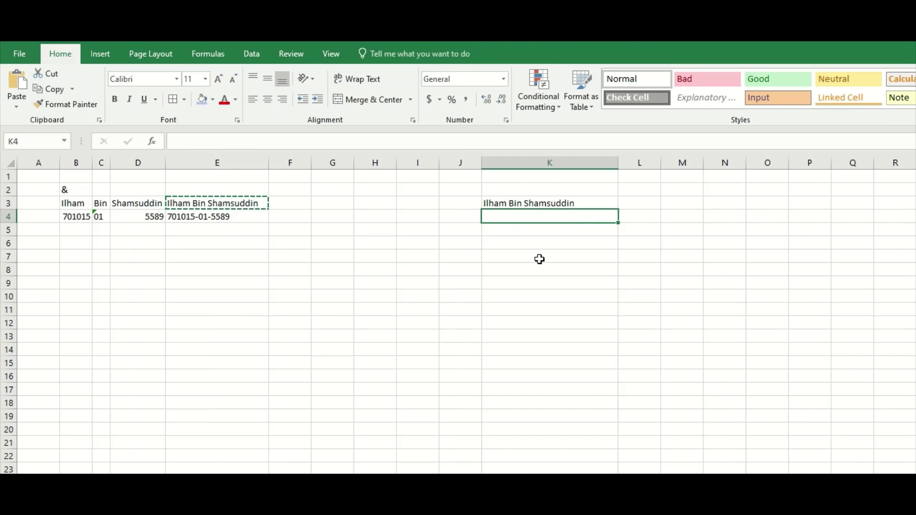
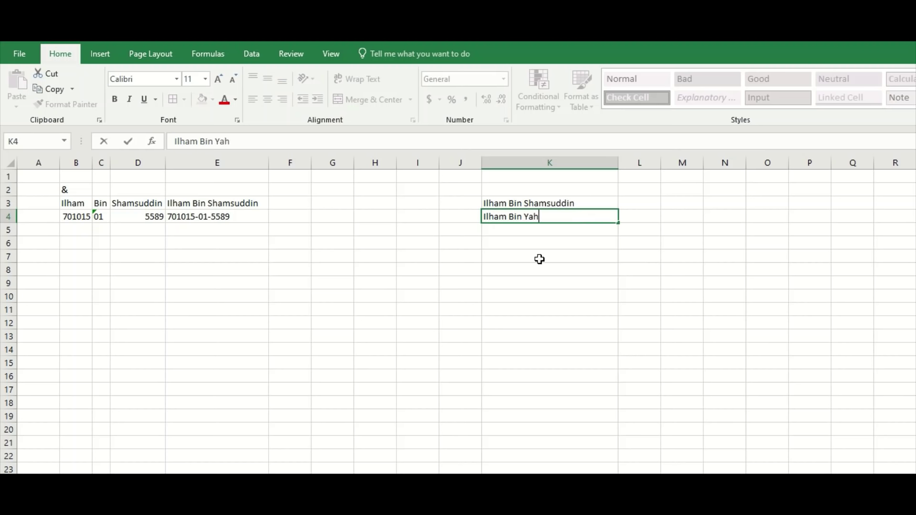
key("Return")
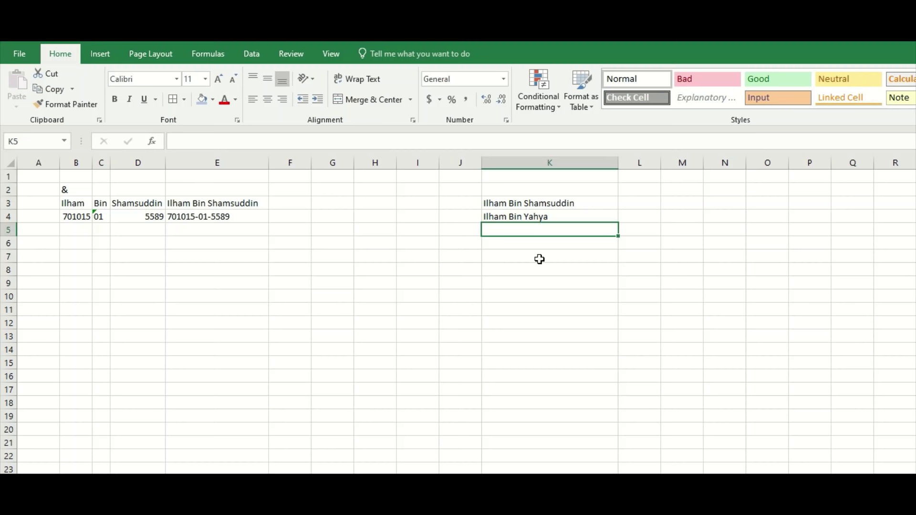
type("Joseph")
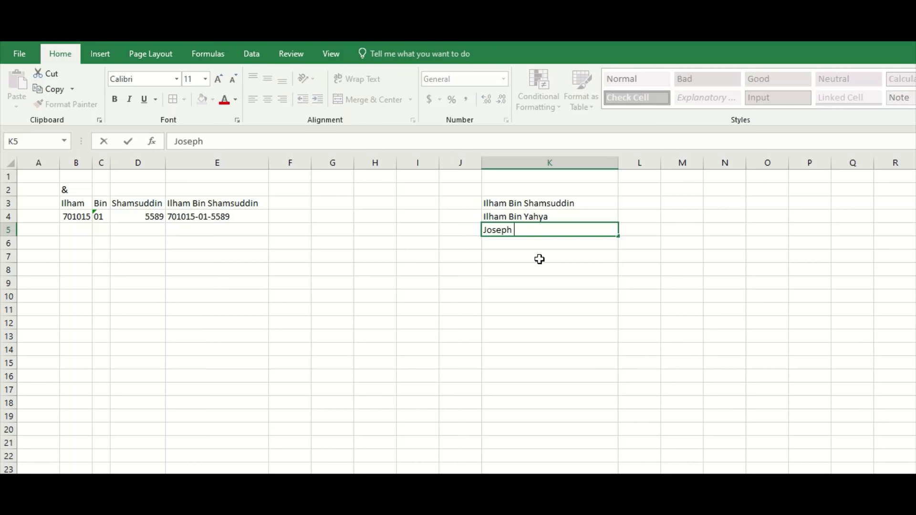
key("Return")
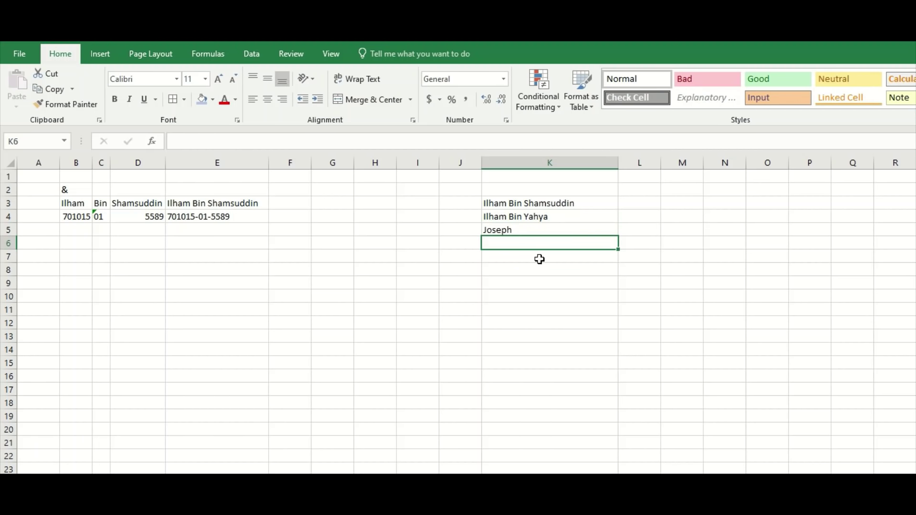
type("Ilya")
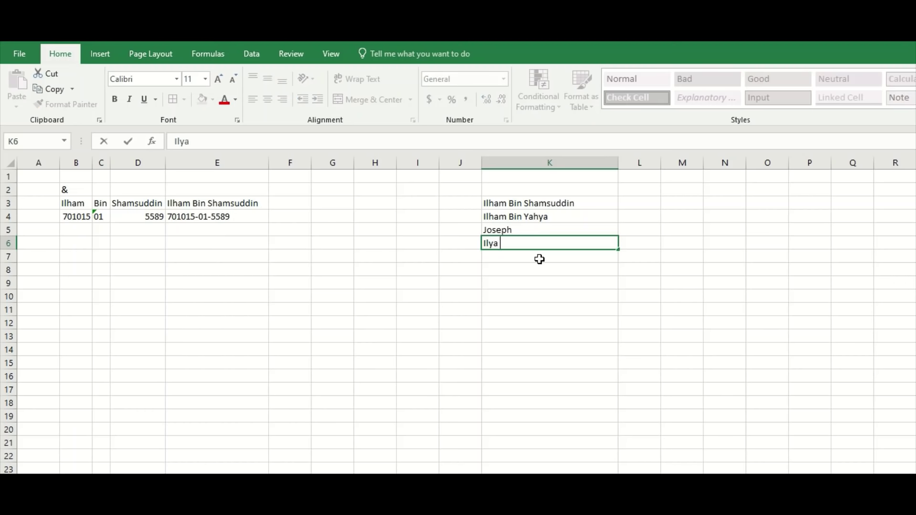
key("Return")
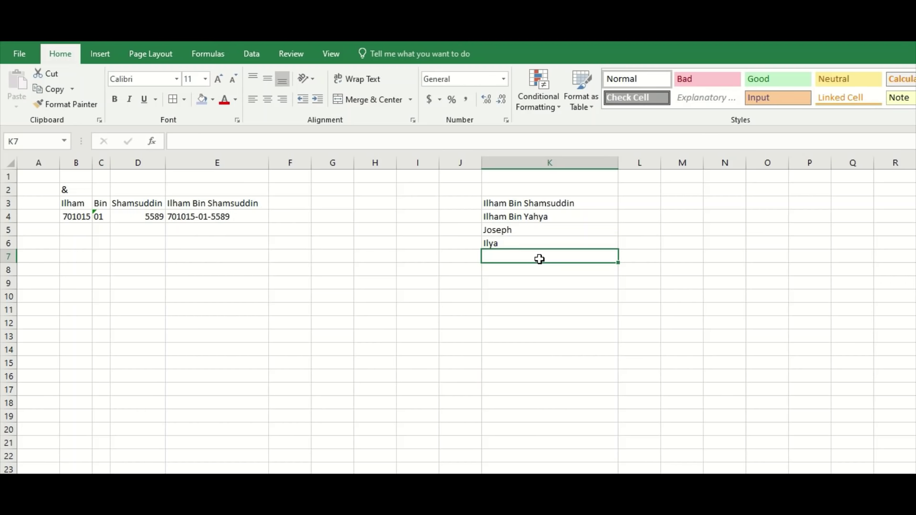
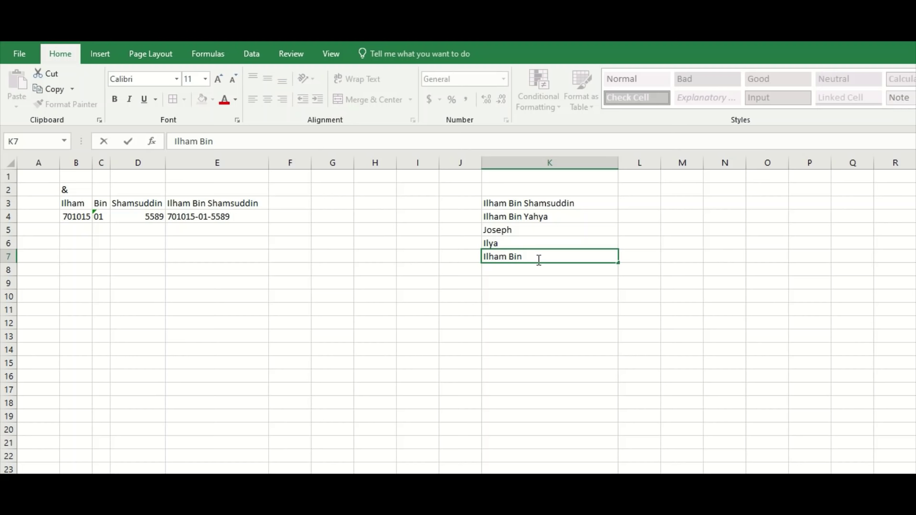
key("Return")
key("Return")
left_click(526, 328)
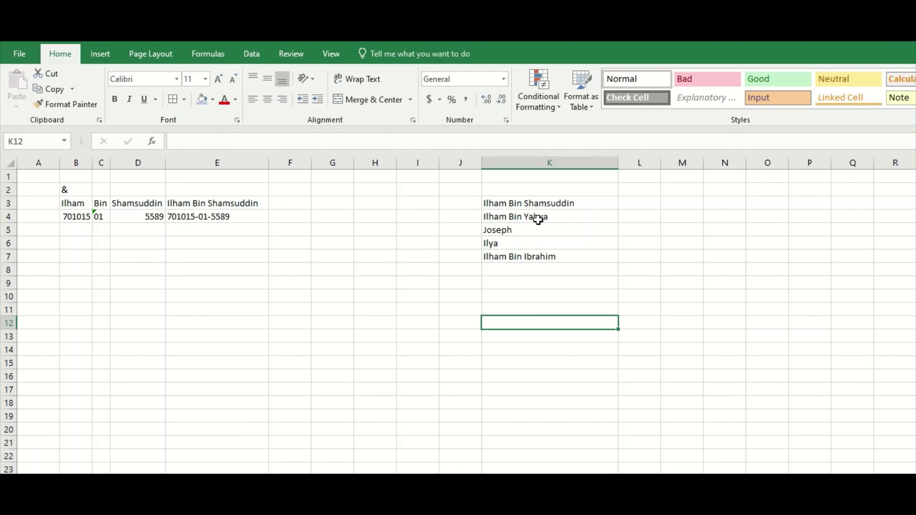
left_click(256, 200)
Clear the old ID parts from row 4, B4:D4.
left_click(122, 203)
left_click(81, 228)
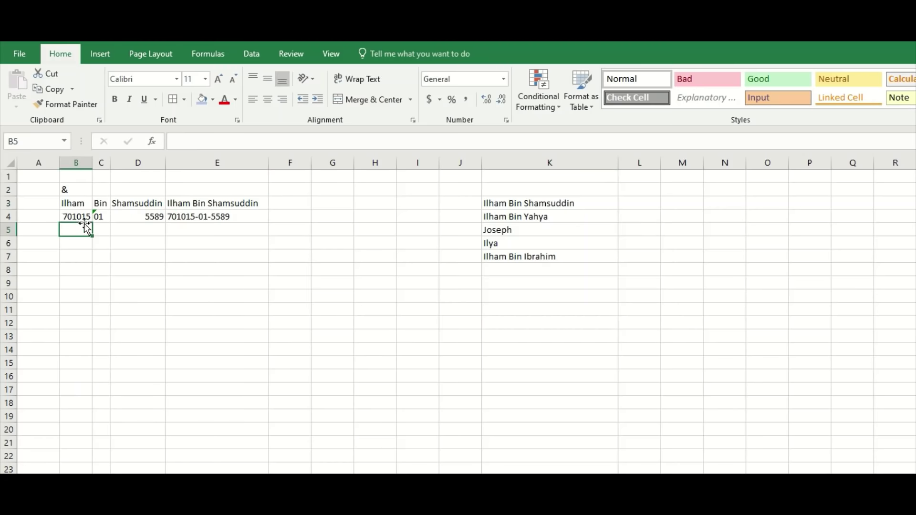
left_click_drag(76, 217, 176, 213)
key("Delete")
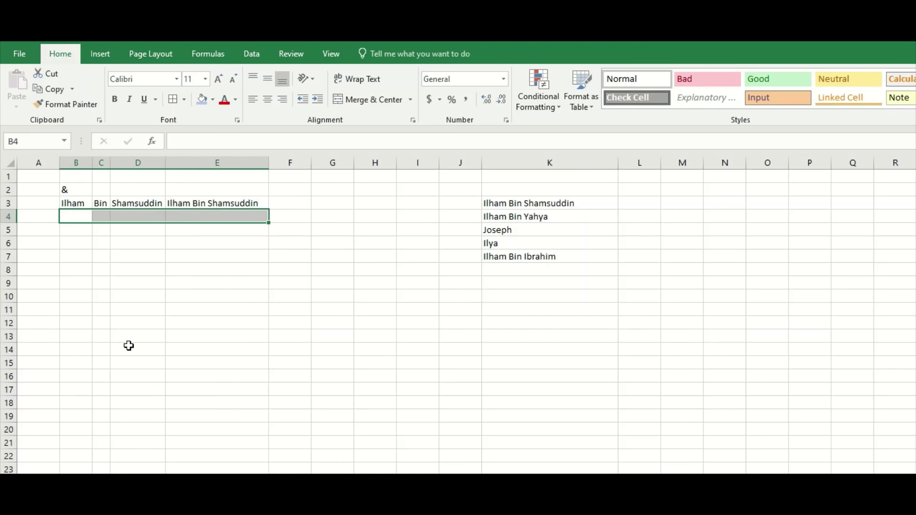
left_click(126, 346)
left_click(79, 219)
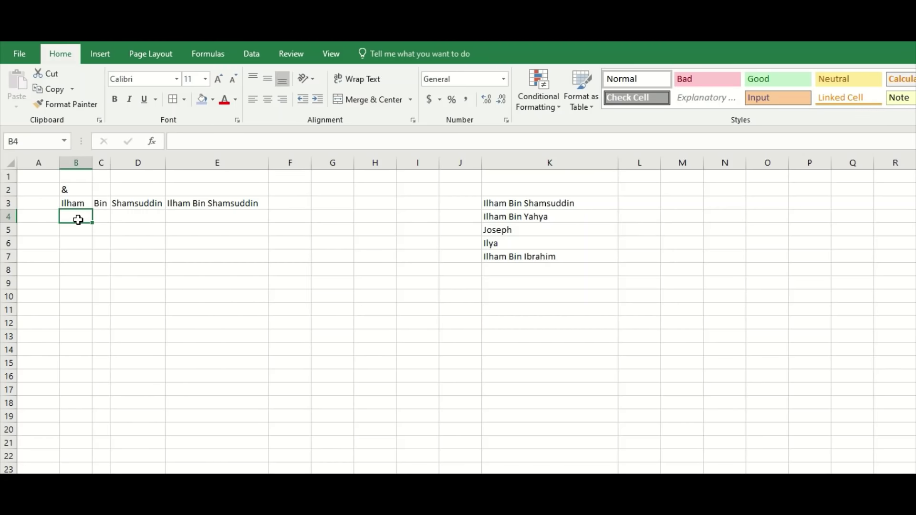
key("Tab")
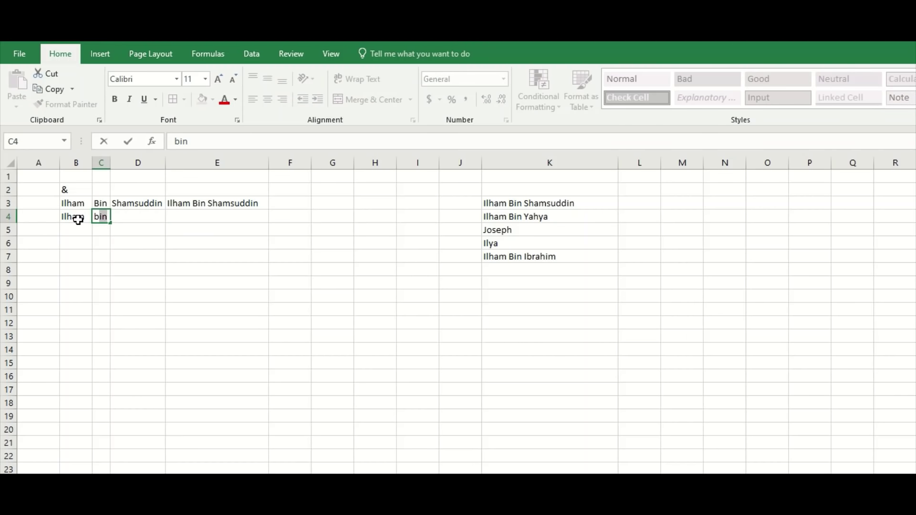
key("Tab")
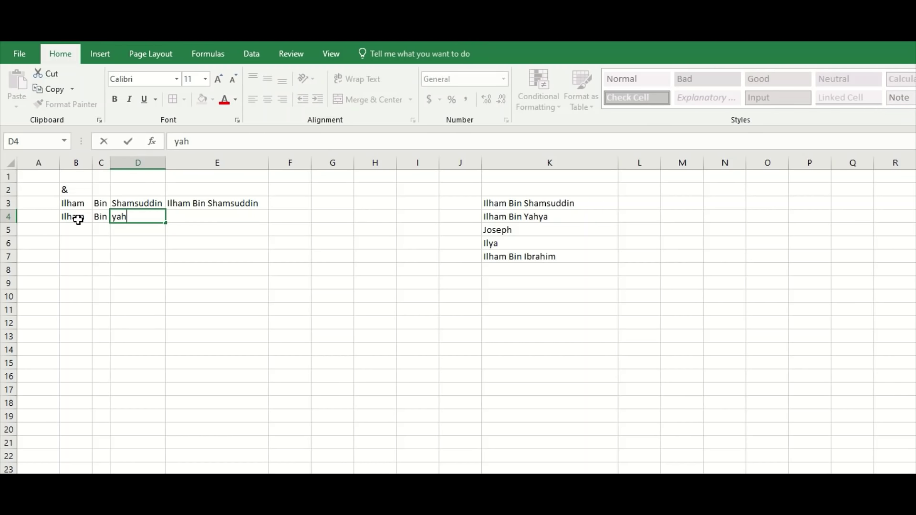
key("Return")
key("Left")
key("Left")
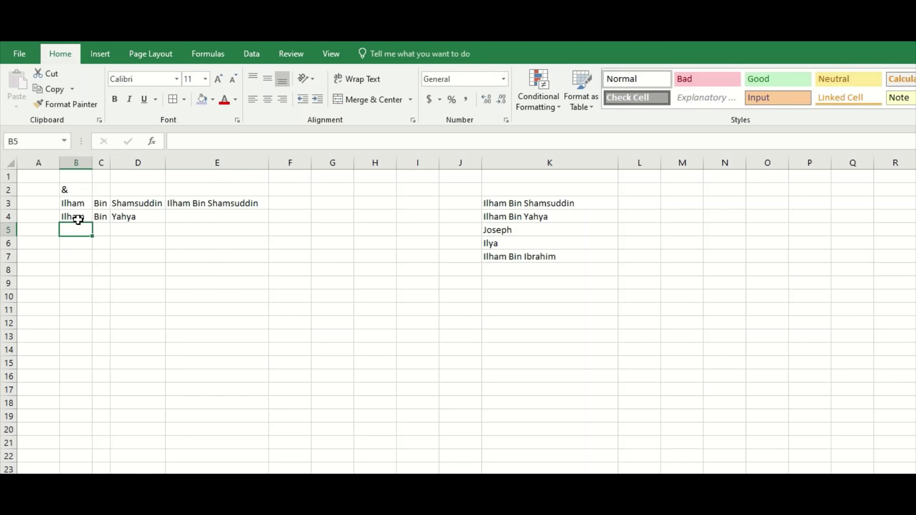
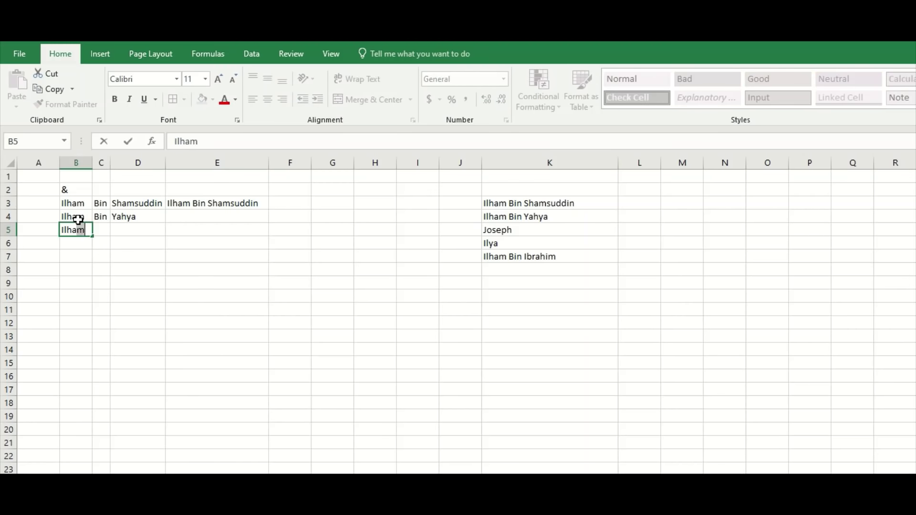
key("Tab")
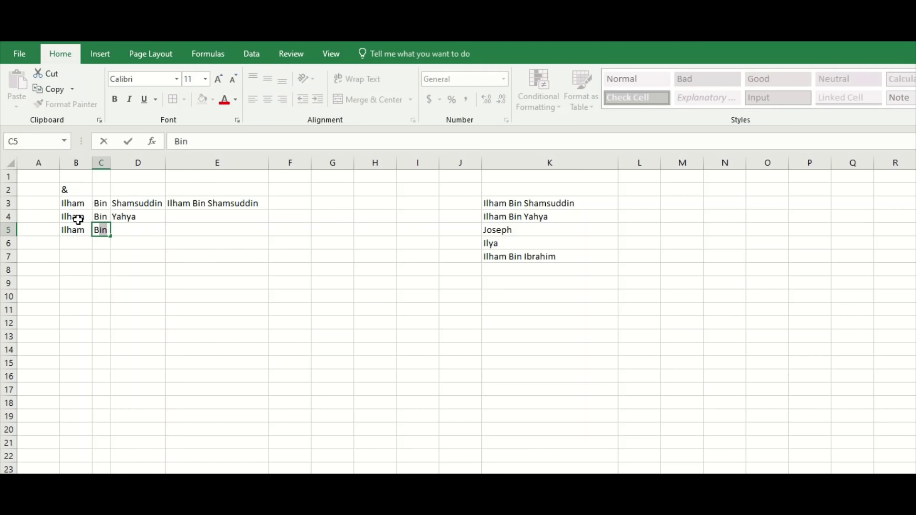
key("Tab")
key("Return")
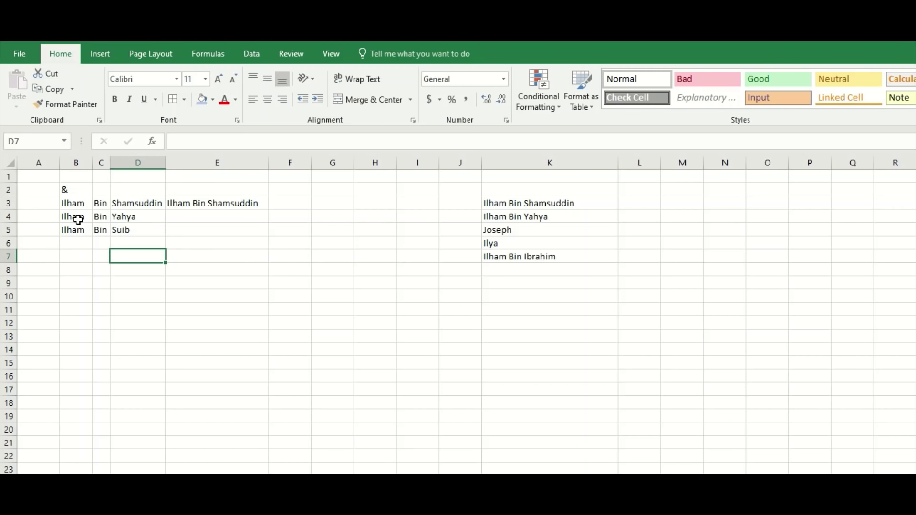
key("Left")
key("Left")
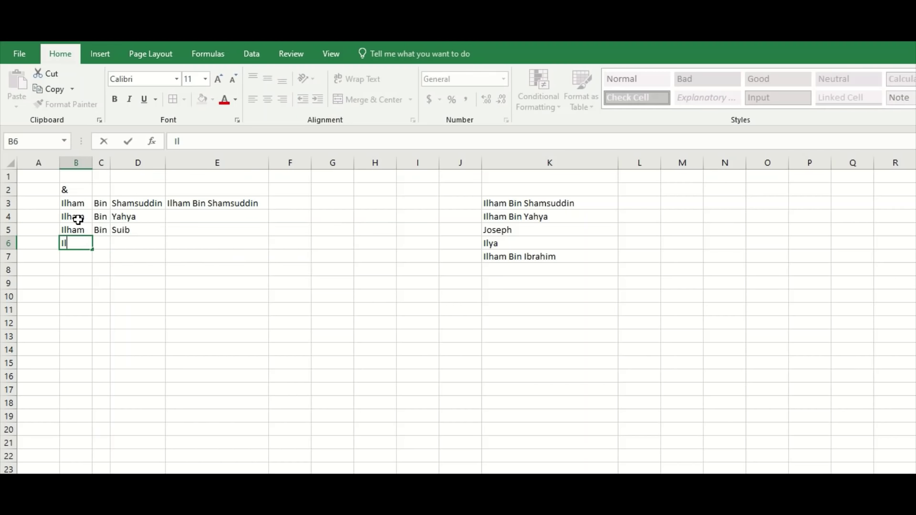
key("Return")
key("Up")
key("Right")
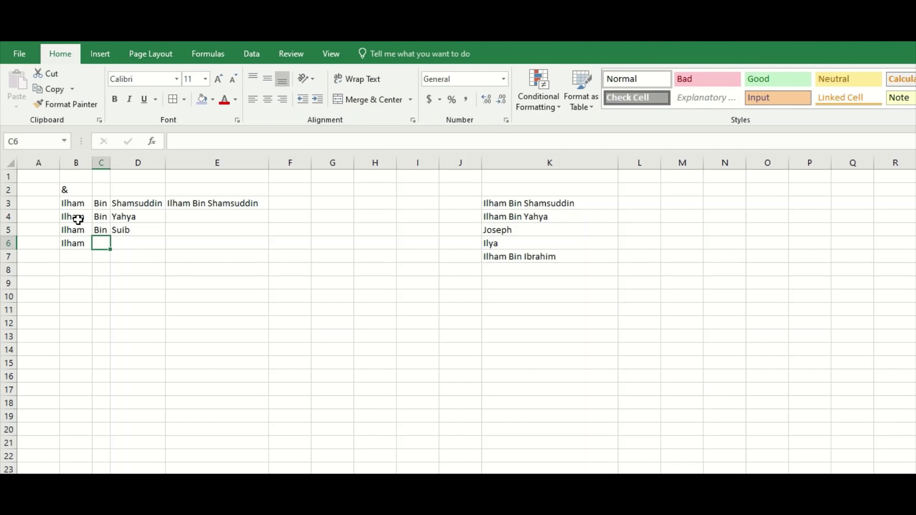
key("BackSpace")
key("BackSpace")
key("BackSpace")
key("BackSpace")
key("BackSpace")
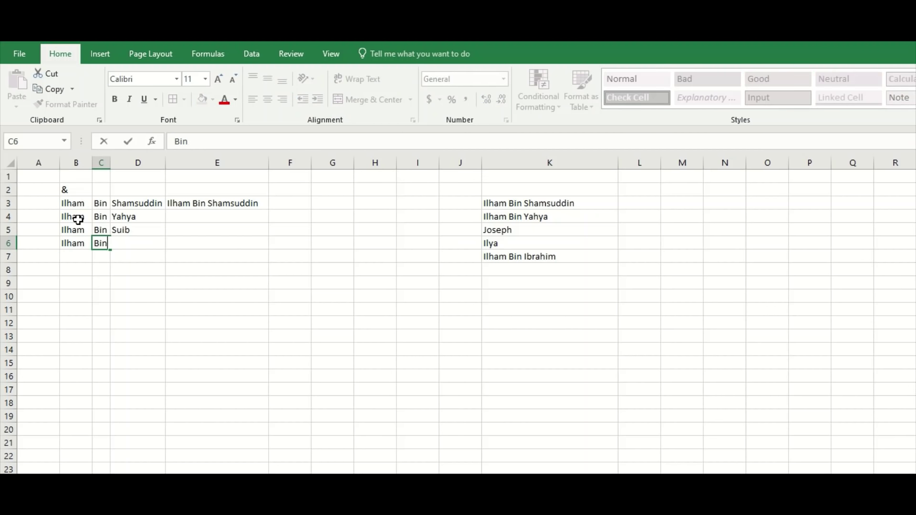
key("Return")
key("Up")
key("Right")
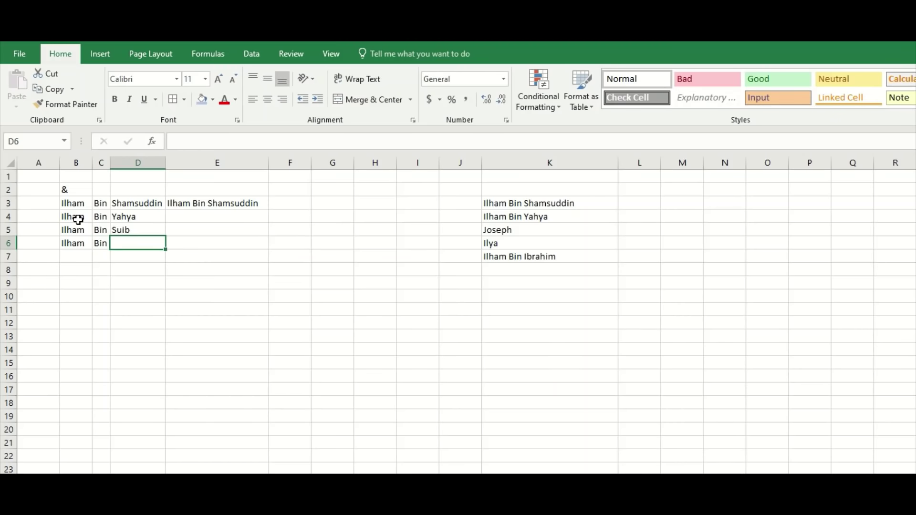
key("Return")
Look over the column K names and the empty cells E4:E7, then select E3's joining formula.
key("Up")
key("Right")
key("Right")
key("Right")
key("Right")
key("Right")
key("Right")
key("Right")
key("Right")
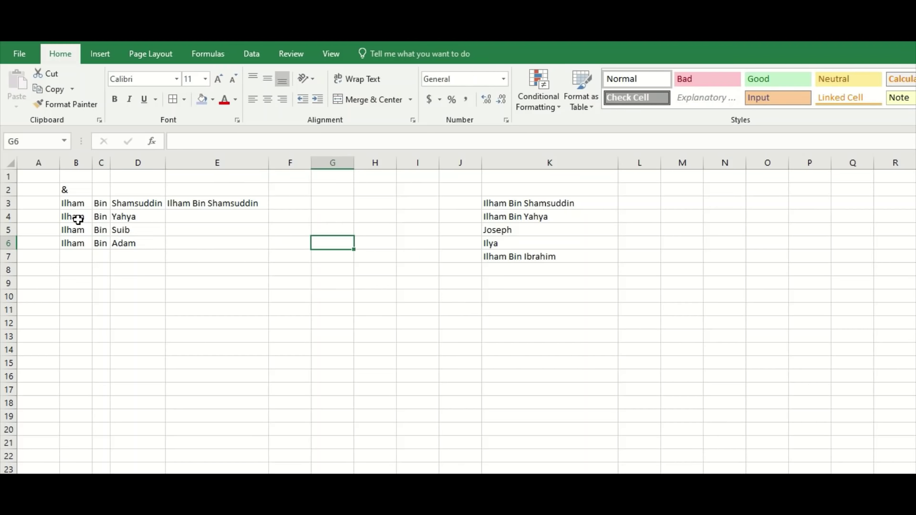
key("Up")
key("Up")
key("Left")
key("Up")
key("Down")
key("Down")
key("Down")
key("Down")
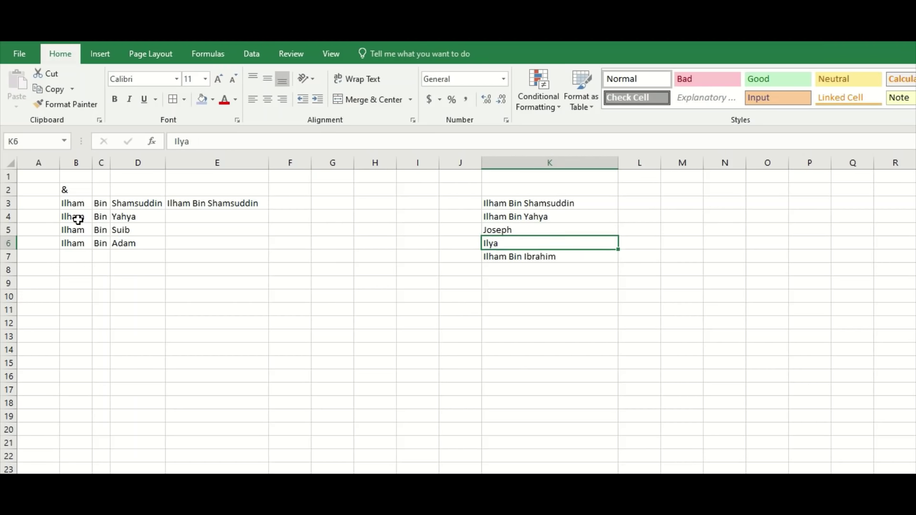
key("Left")
key("Up")
key("Up")
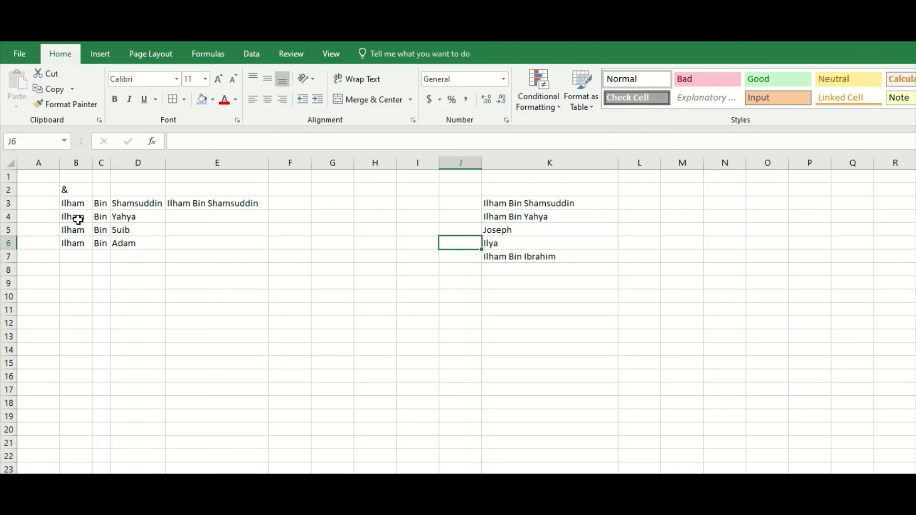
left_click(161, 229)
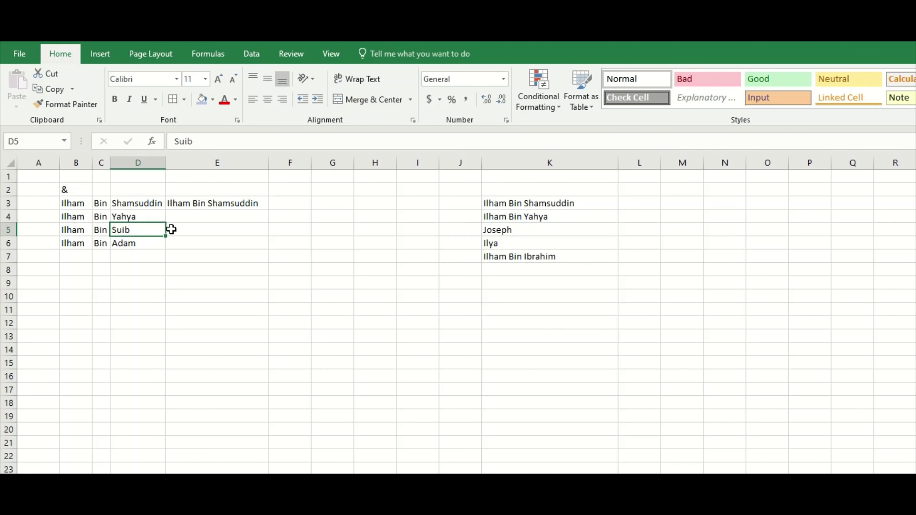
left_click(257, 230)
left_click(243, 216)
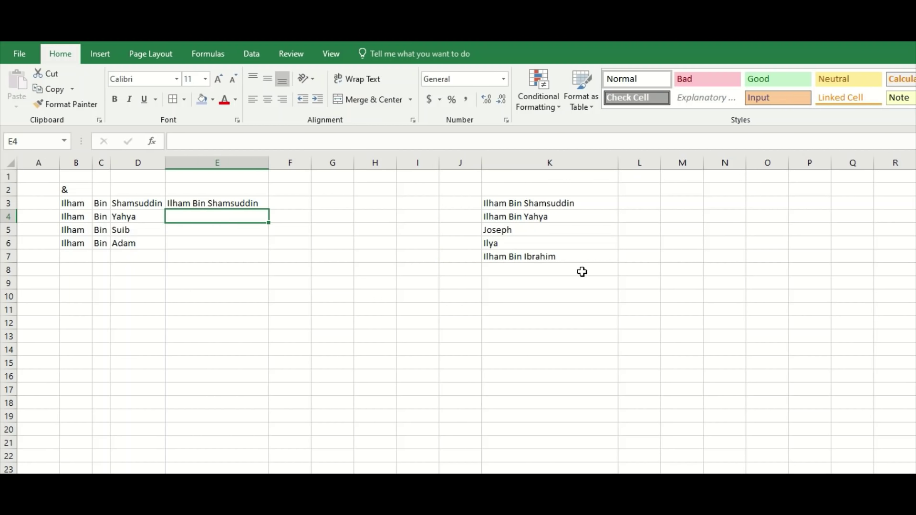
left_click(265, 253)
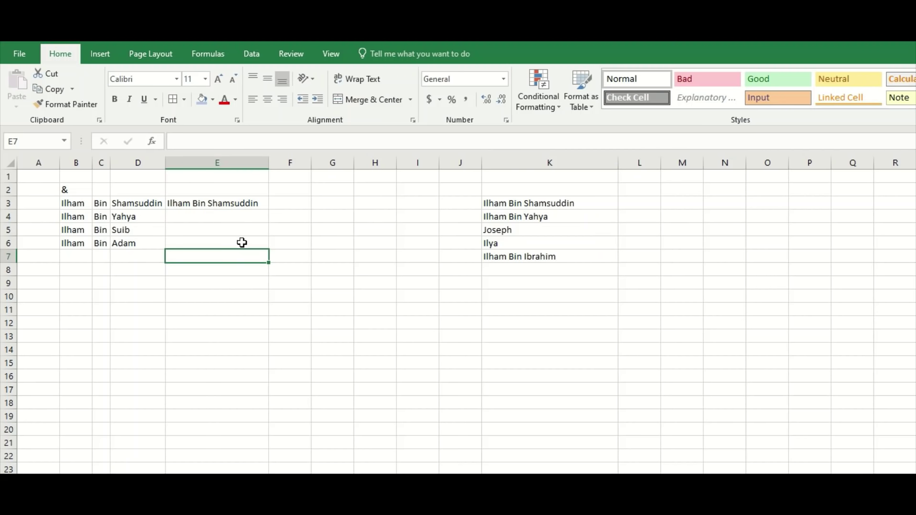
left_click(244, 218)
left_click(231, 242)
left_click(239, 218)
left_click(240, 205)
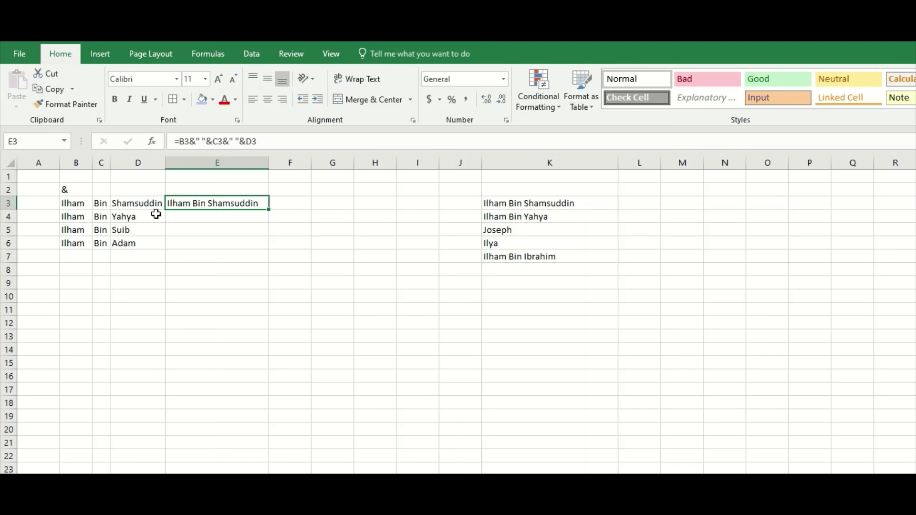
Fill E3's name-joining formula down to E6.
left_click(227, 293)
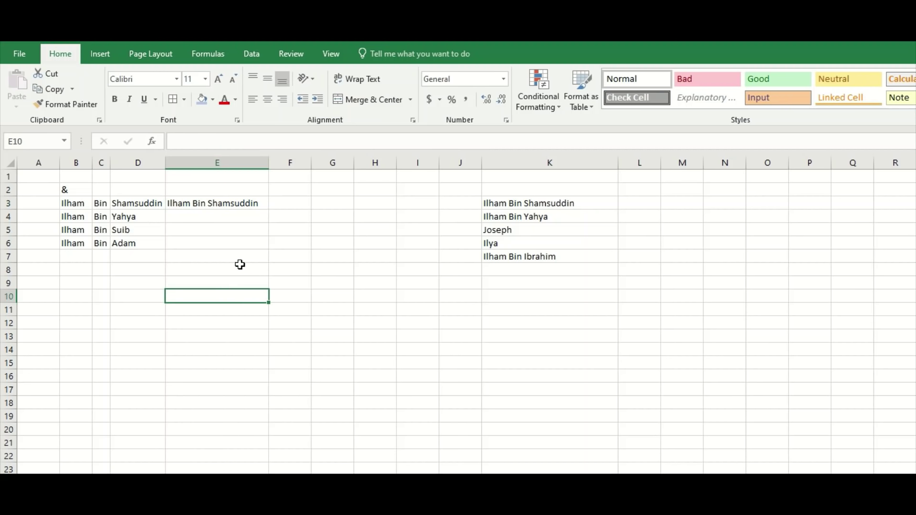
left_click(258, 208)
left_click_drag(268, 211, 260, 248)
left_click(262, 280)
Enter =VLOOKUP(E3,K:K,1,FALSE) in F3.
left_click(289, 267)
left_click(292, 204)
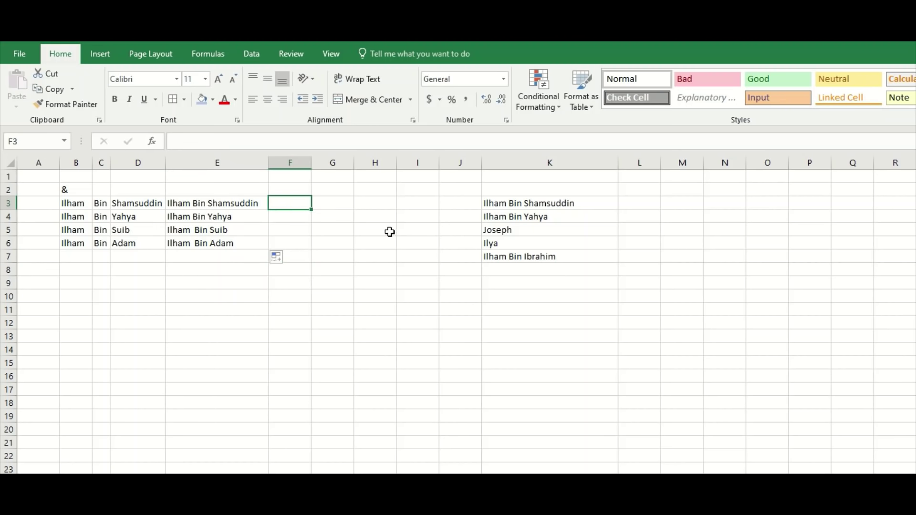
type("=v")
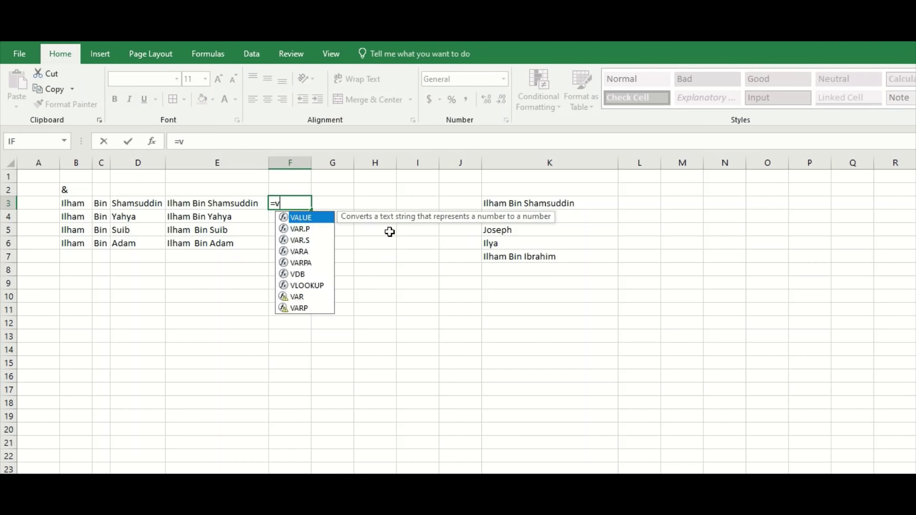
type("lookup(")
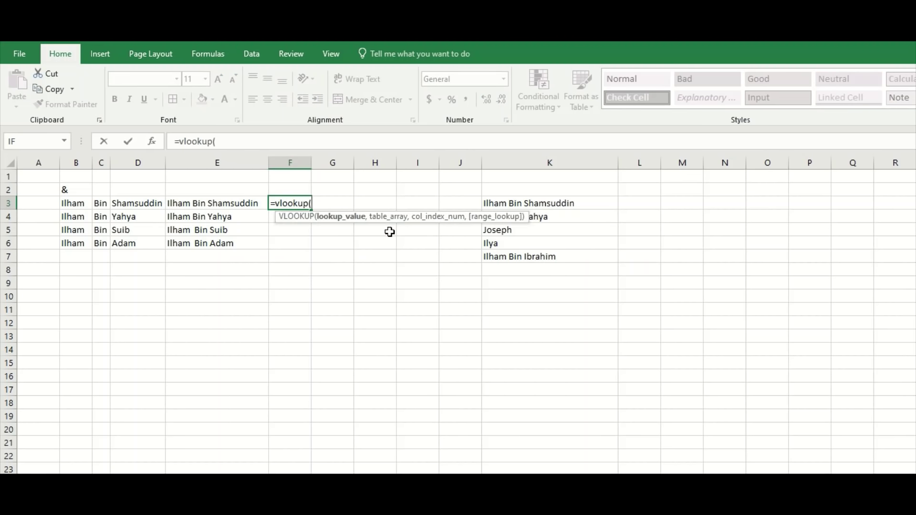
left_click(260, 202)
type(",")
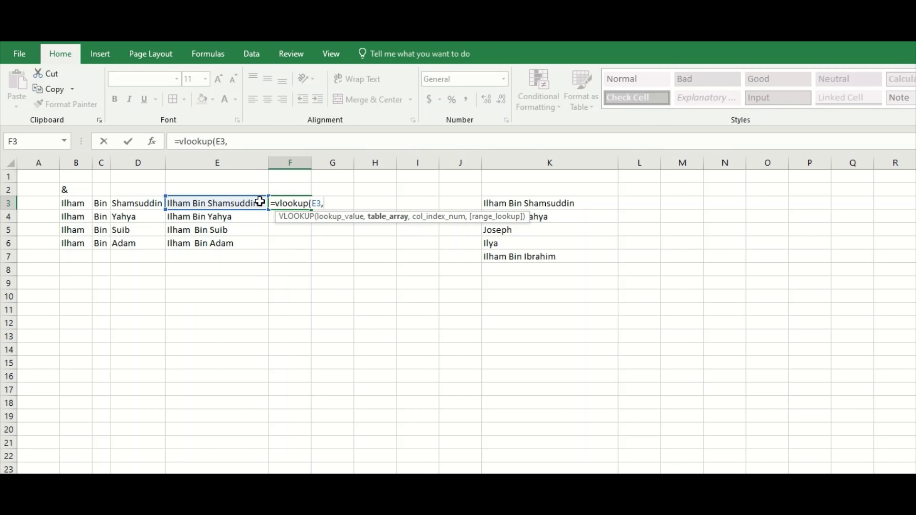
left_click(546, 163)
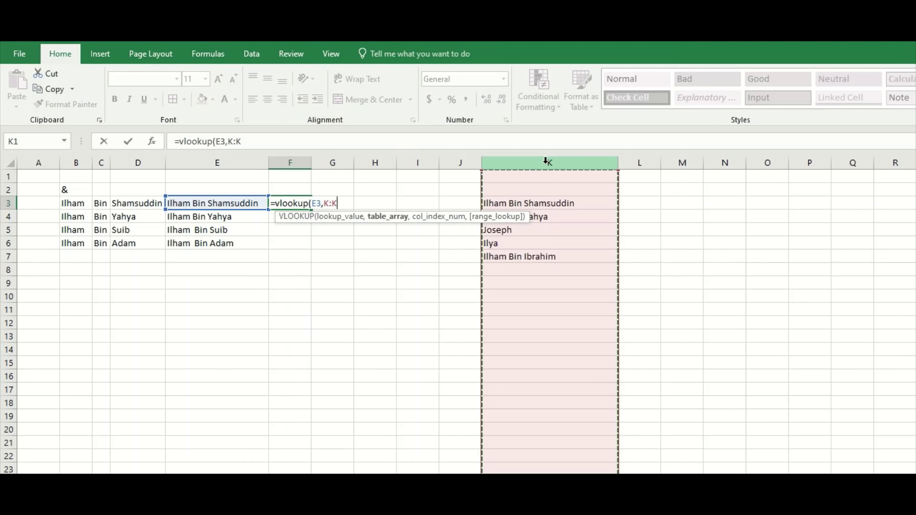
type(",")
type("1,false)")
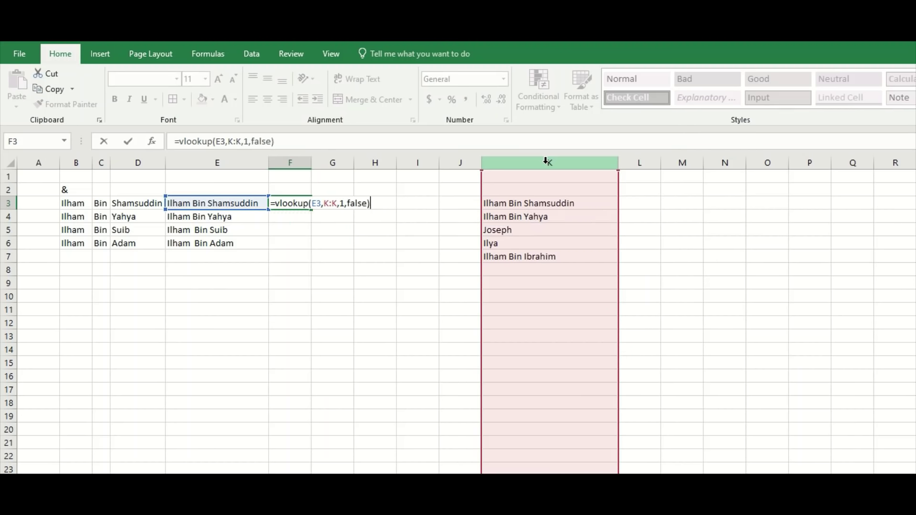
key("Return")
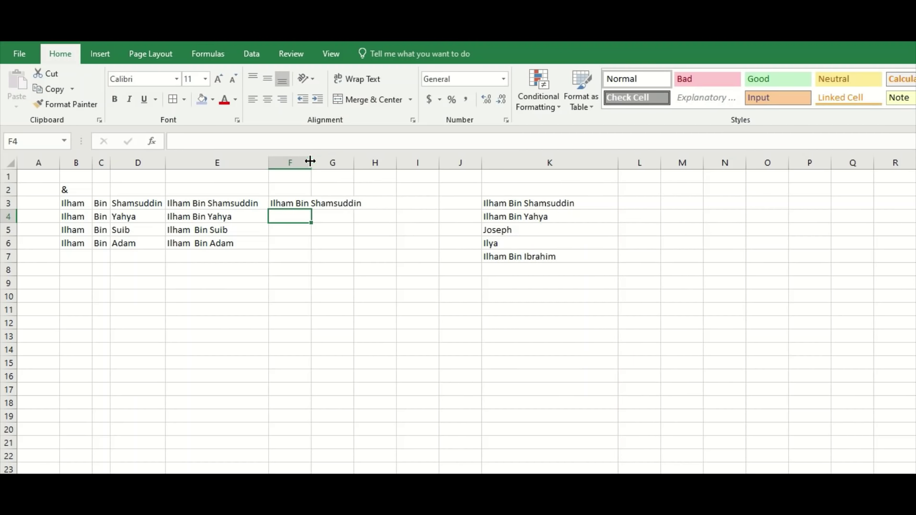
Widen column F and fill the lookup down to F6, leaving #N/A in F5 and F6.
left_click_drag(312, 162, 389, 176)
left_click(373, 198)
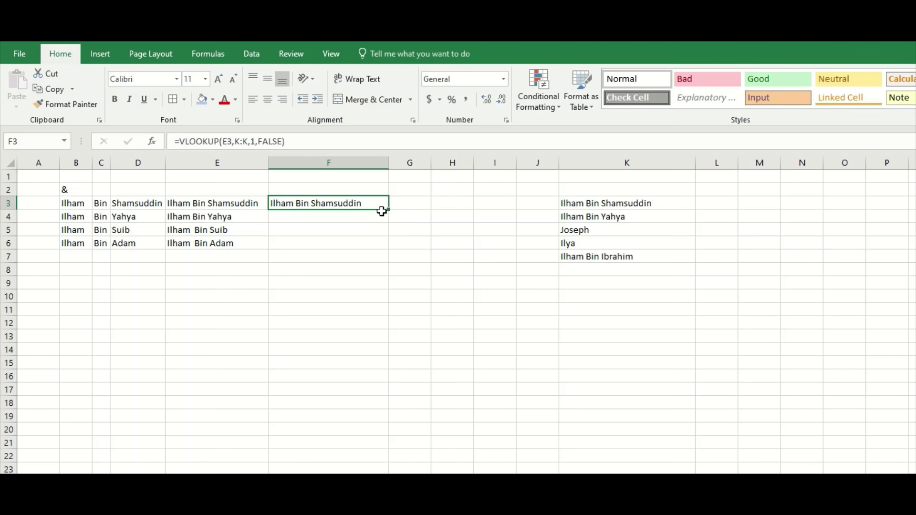
left_click_drag(391, 211, 387, 246)
left_click(361, 266)
left_click(349, 229)
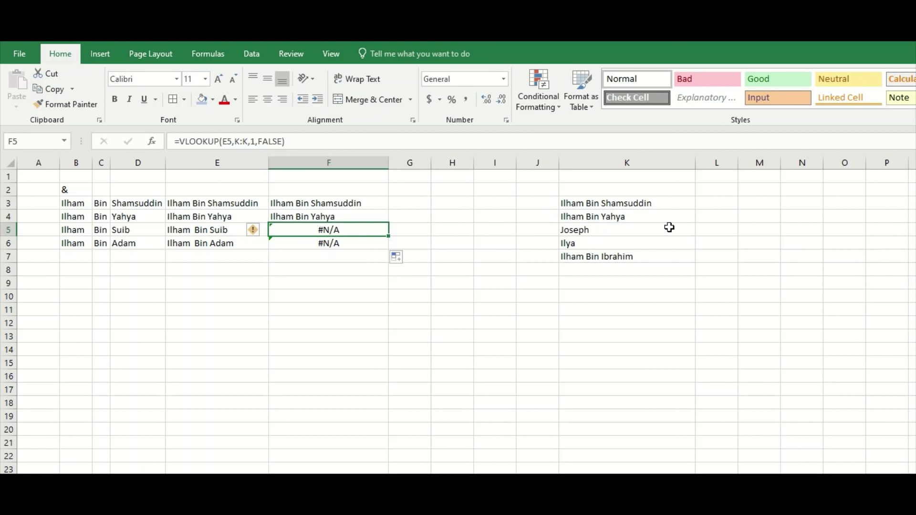
Enter =VLOOKUP(K3,F:F,1,FALSE) in L3.
left_click(707, 199)
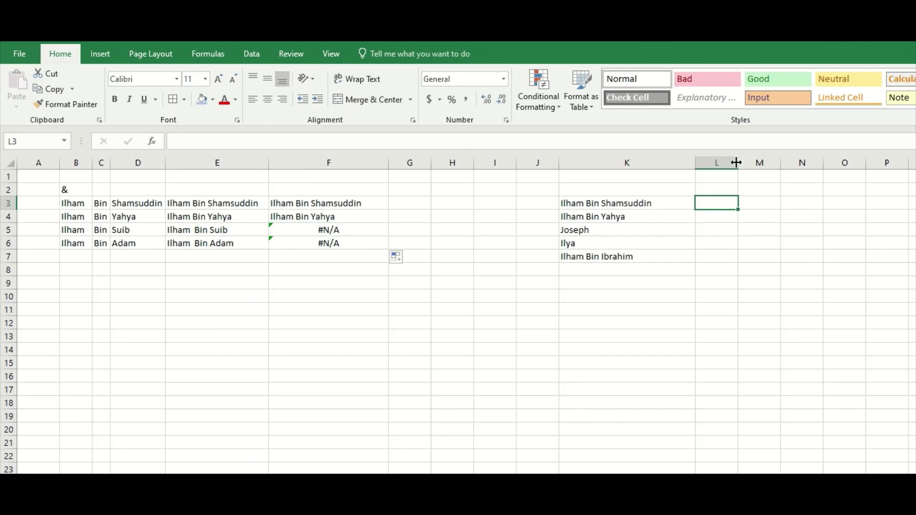
type("=vloo")
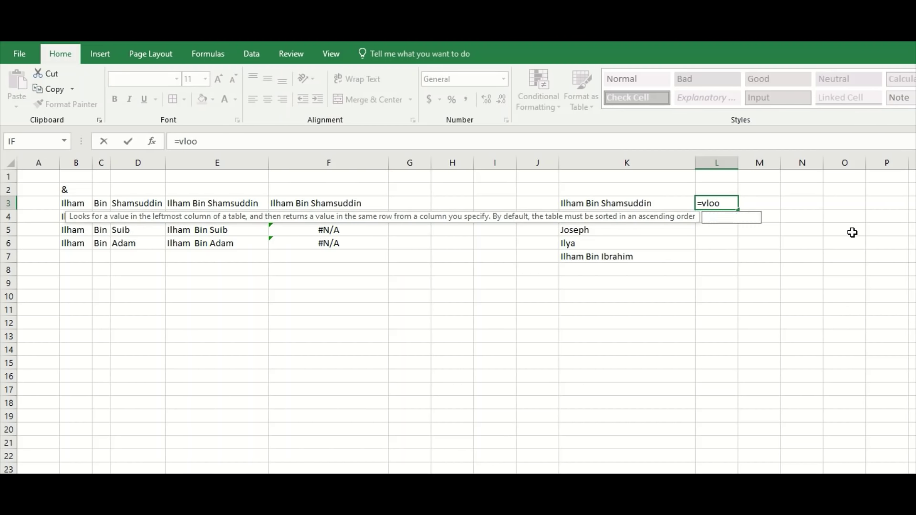
type("kup(")
left_click(631, 205)
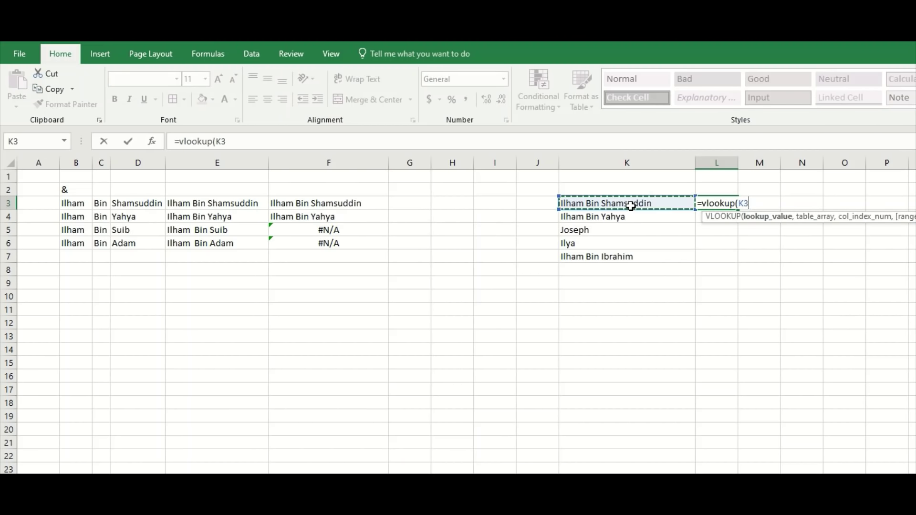
type(",")
left_click(337, 165)
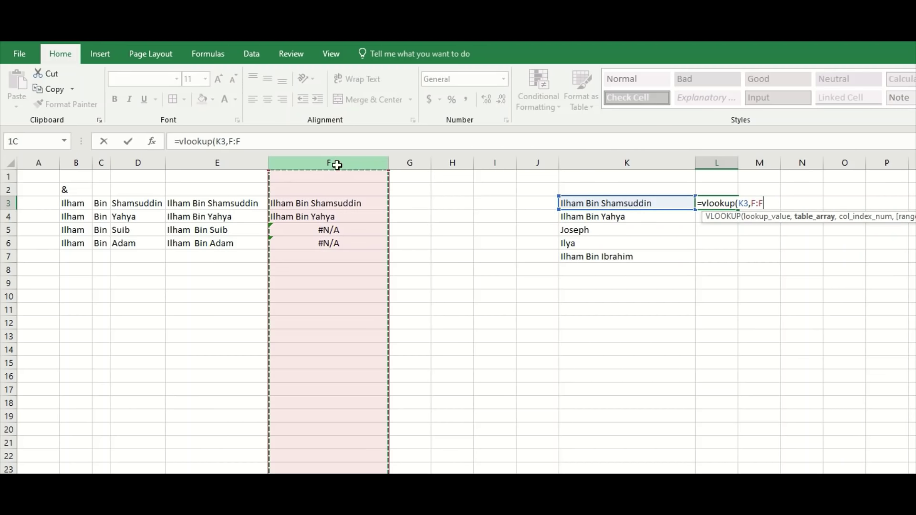
type(",1,fals")
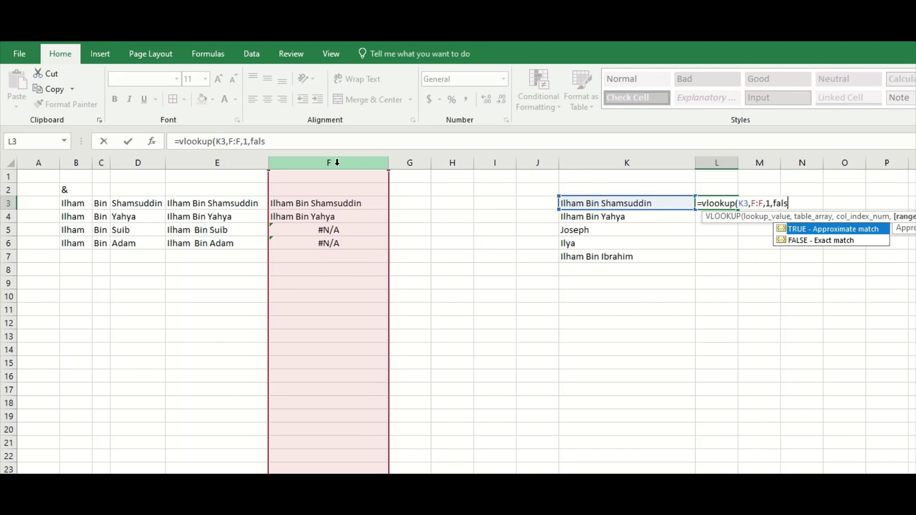
type("e")
key("Return")
Widen column L and fill the reverse lookup down to L7.
left_click_drag(740, 163, 800, 164)
left_click(796, 204)
left_click_drag(801, 216, 791, 262)
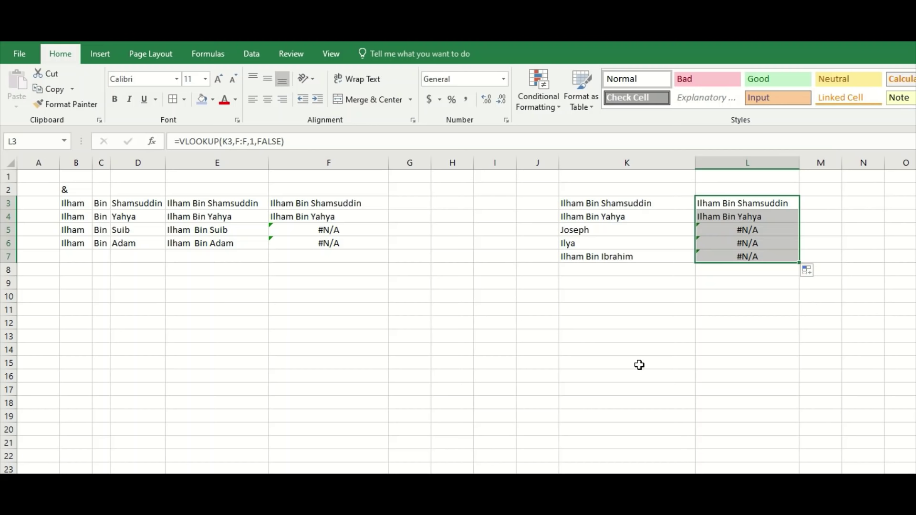
left_click(654, 338)
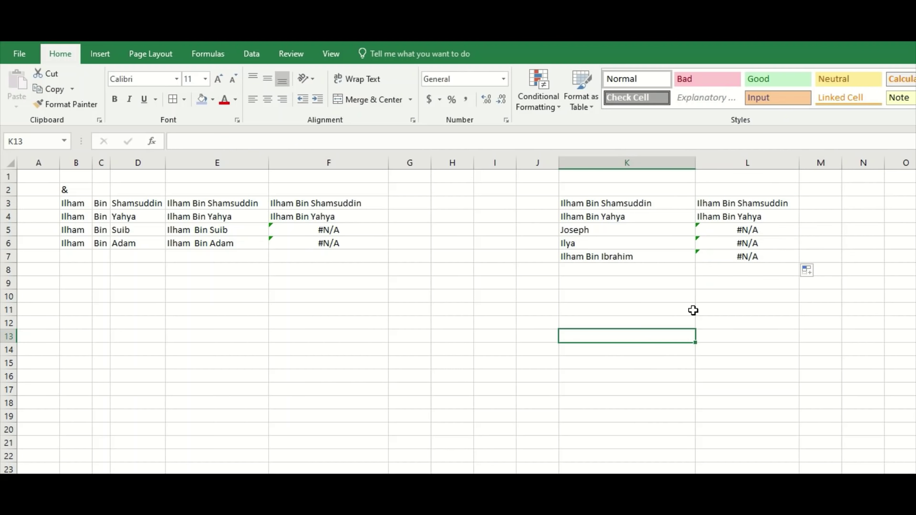
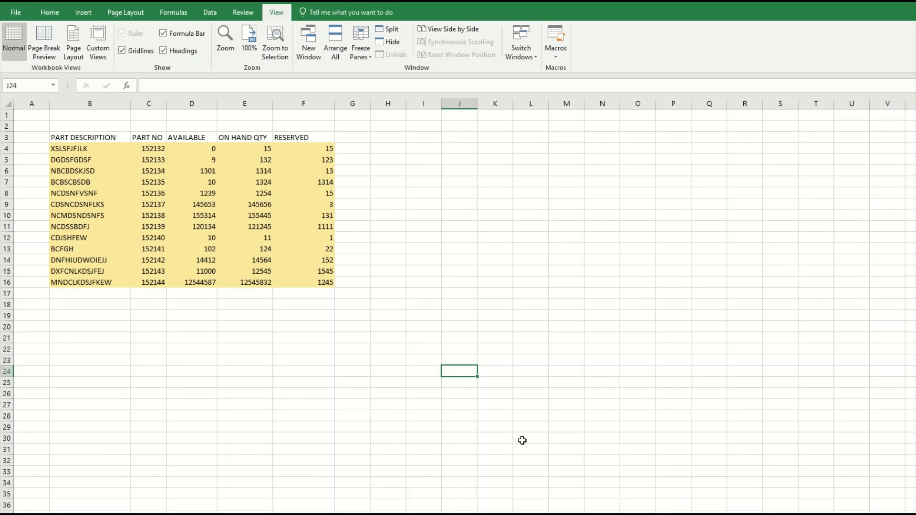
Compare the filled parts workbook with the empty template, selecting the filled header row B3:F3.
left_click(523, 514)
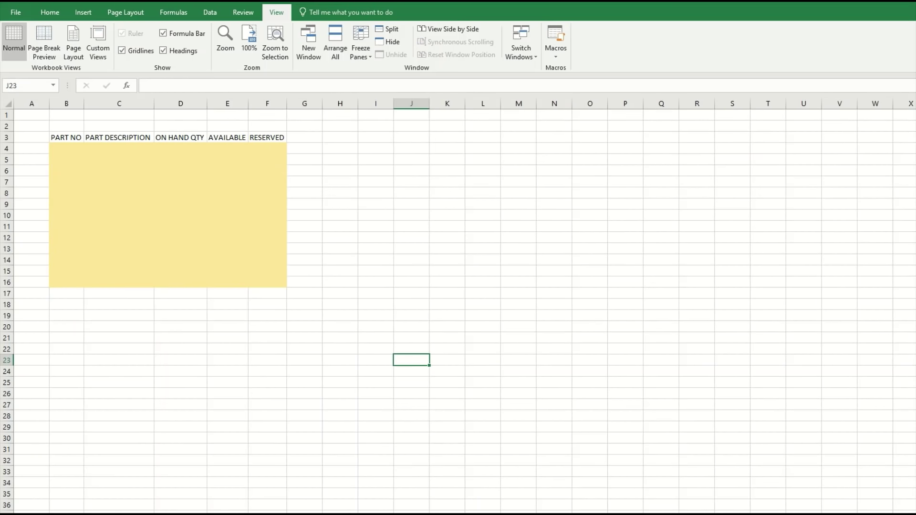
left_click(535, 513)
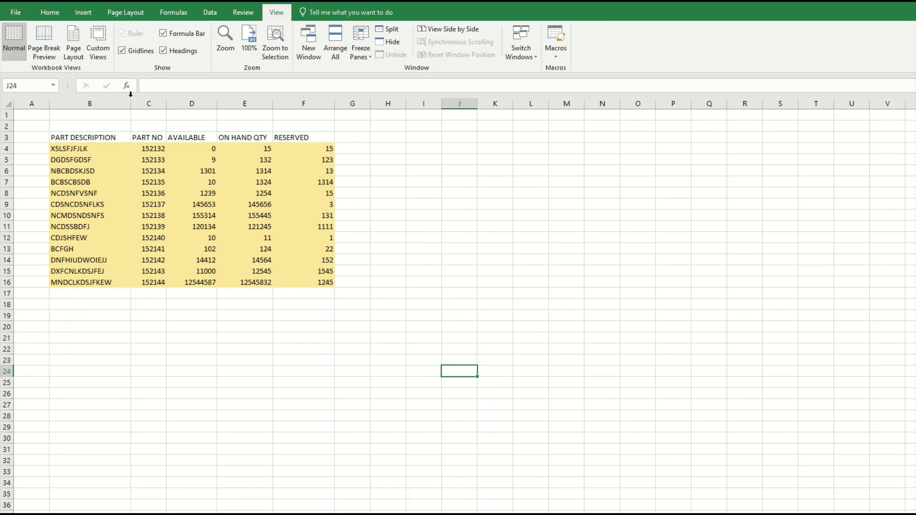
left_click_drag(103, 136, 295, 139)
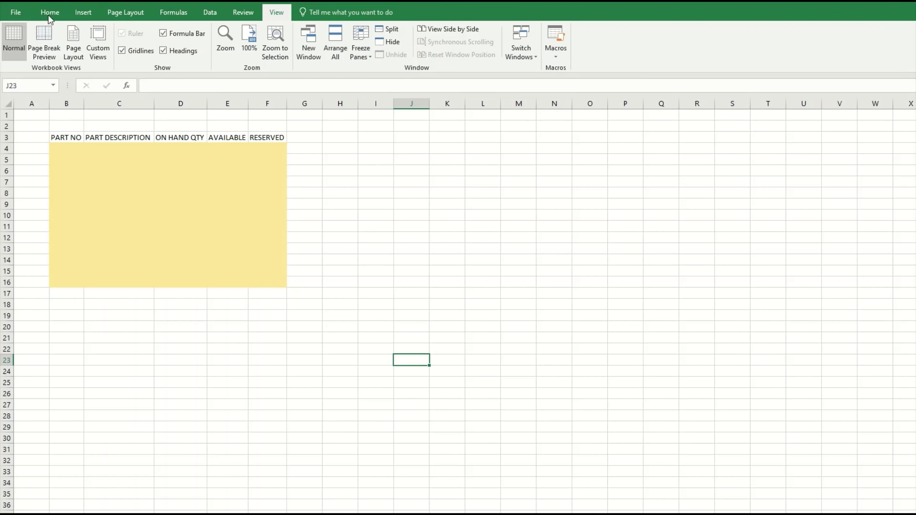
Set up a new macro named COPY&PASTE with shortcut Ctrl+c, stored in This Workbook.
left_click(560, 57)
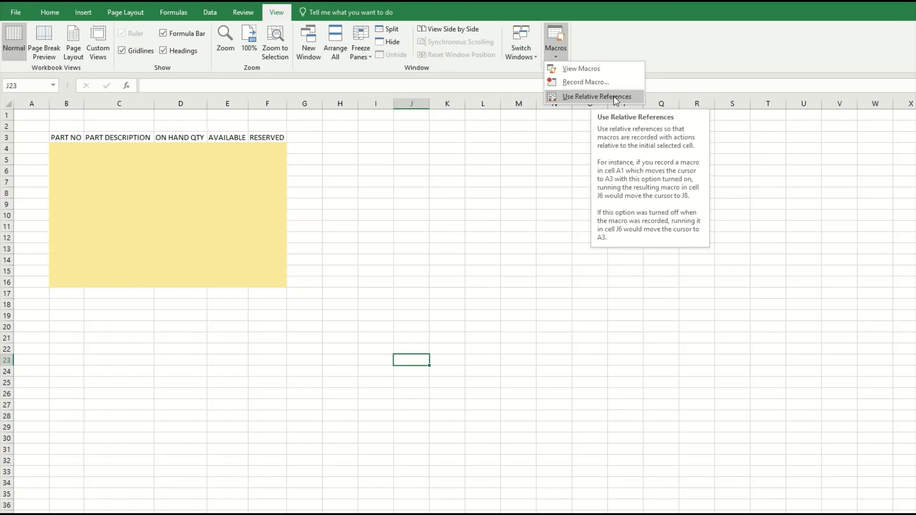
left_click(584, 83)
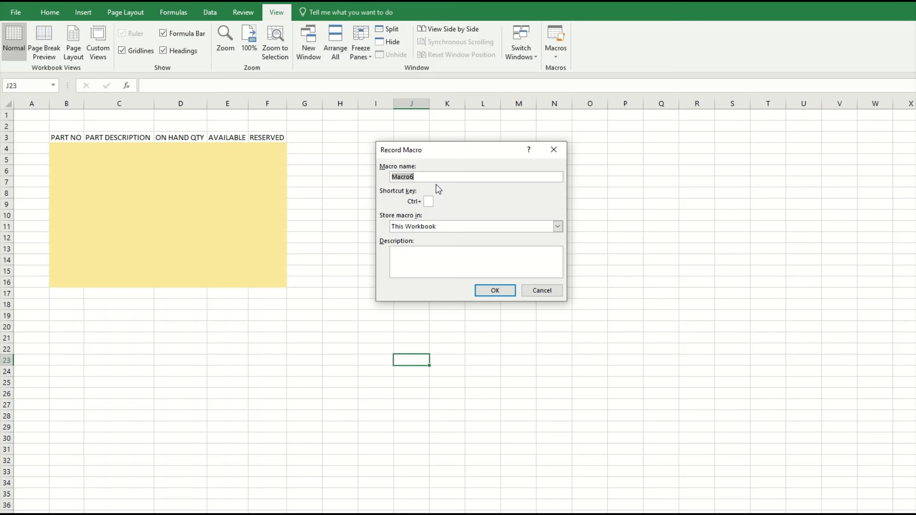
type("COPY&PASTEC")
key("BackSpace")
type("c")
left_click(557, 226)
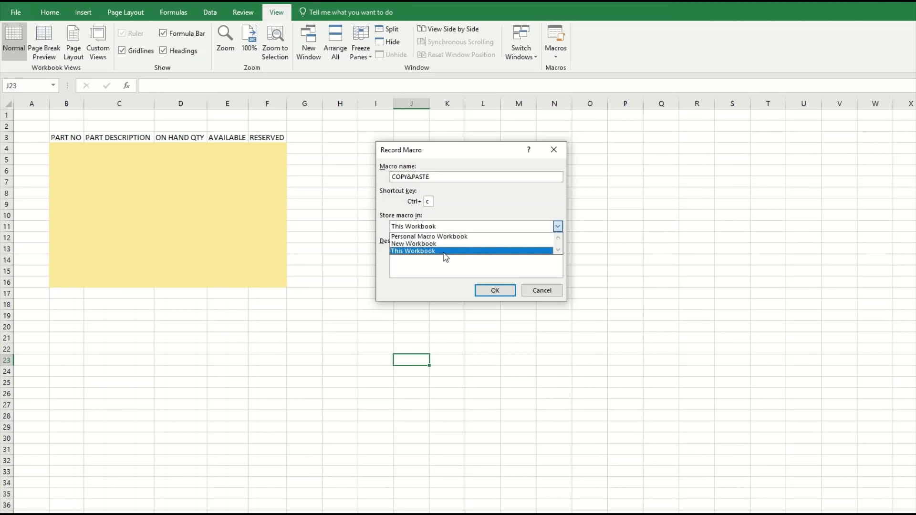
left_click(443, 252)
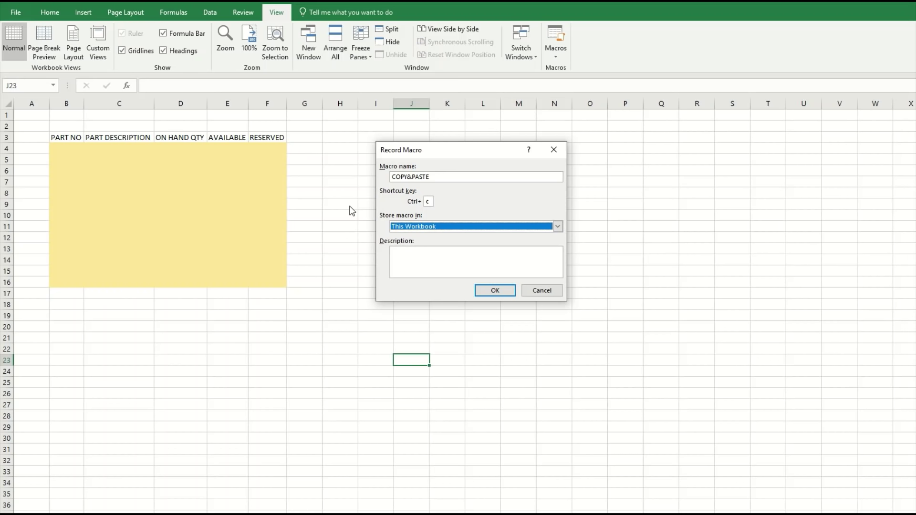
Correct the invalid macro name to COPY_PASTE and start recording.
left_click(495, 291)
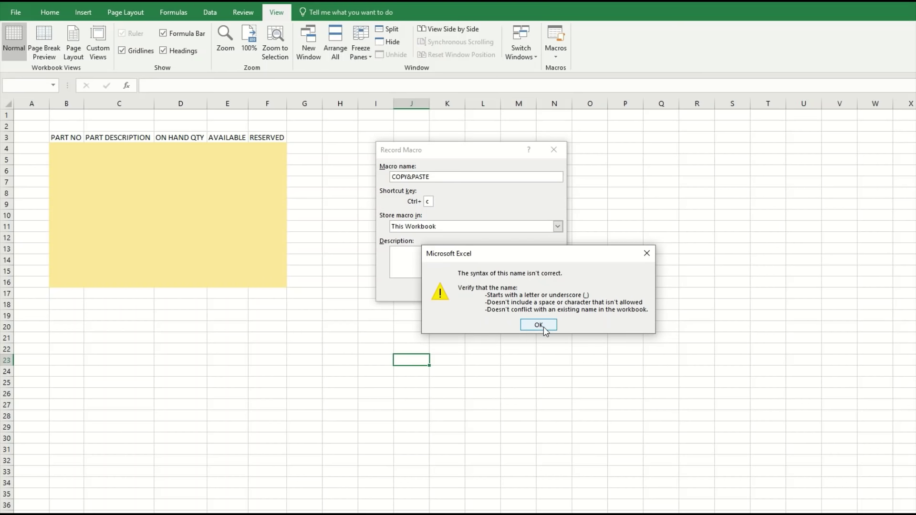
left_click(538, 325)
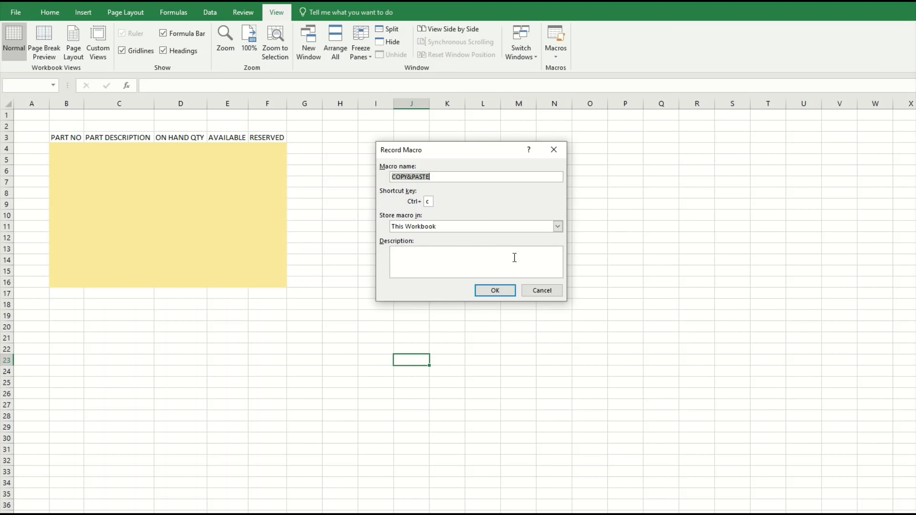
left_click(414, 177)
type("_")
left_click(493, 289)
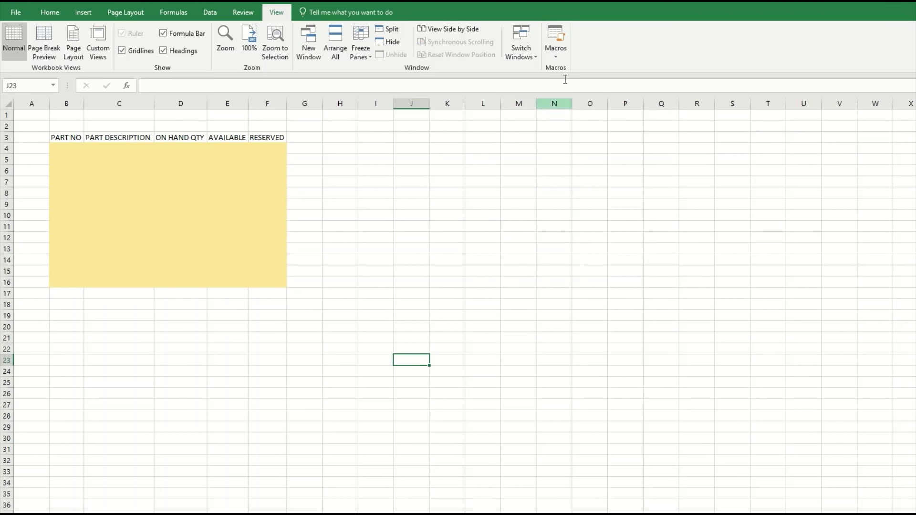
Check the Macros menu and select the part descriptions B4:B16 in the data workbook.
left_click(560, 56)
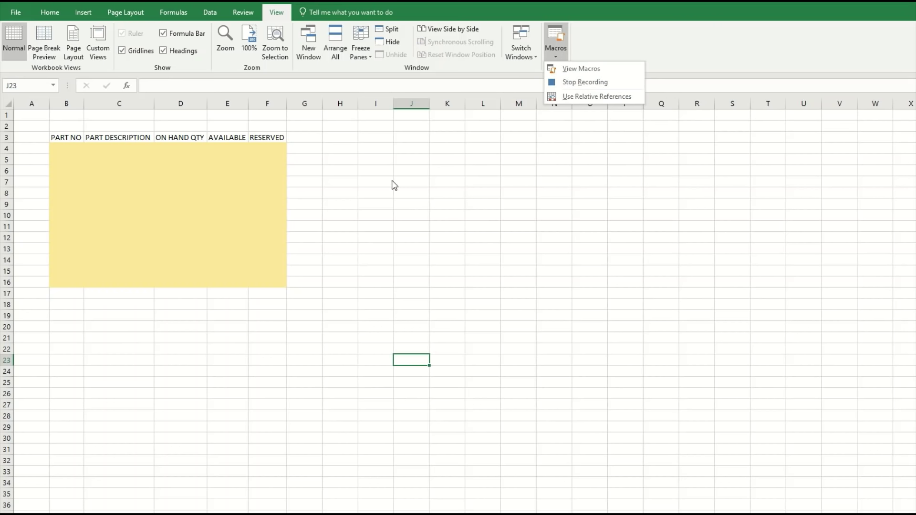
key("Escape")
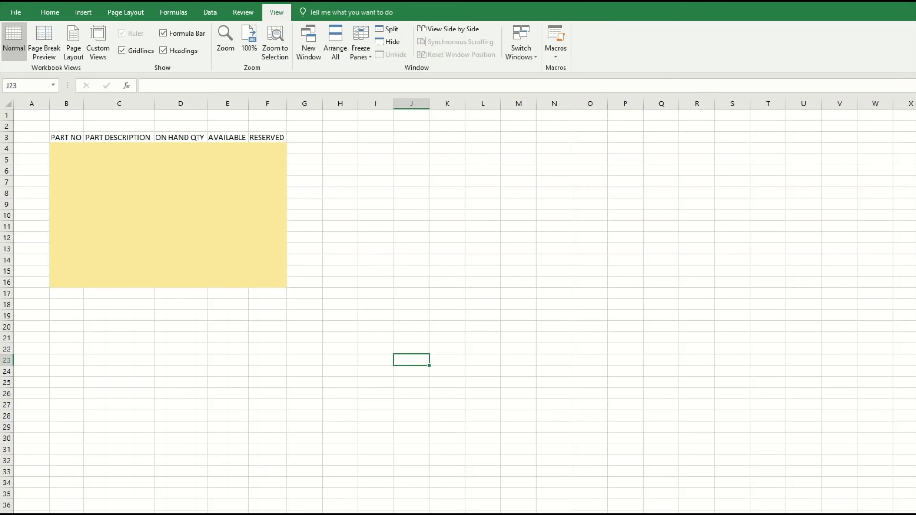
key("ctrl+Page_Up")
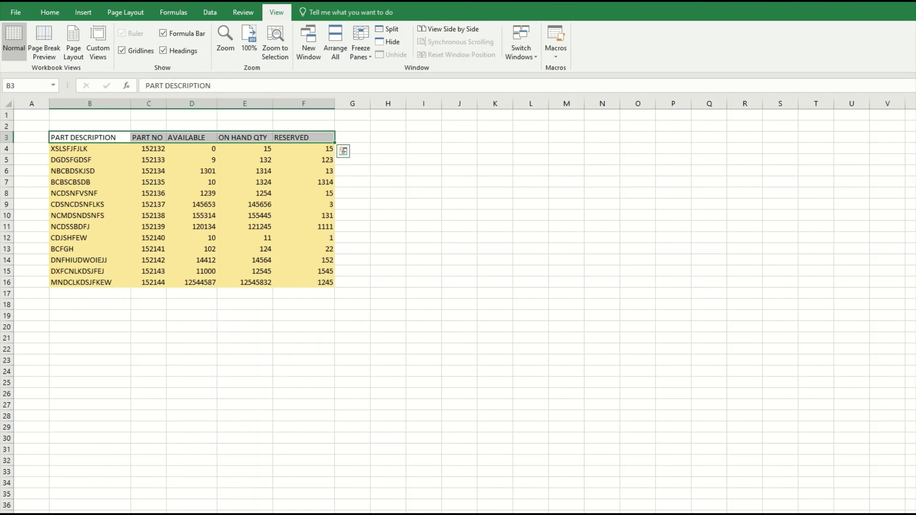
left_click(114, 146)
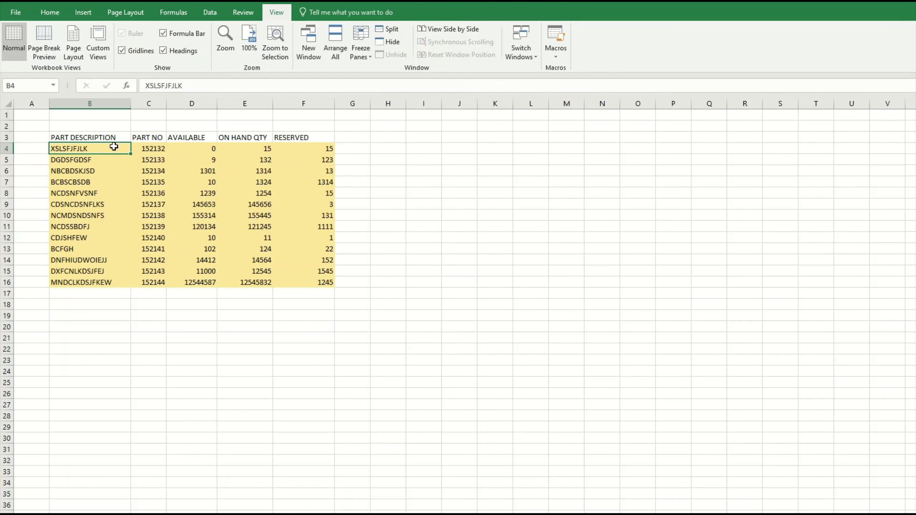
key("ctrl+shift+Down")
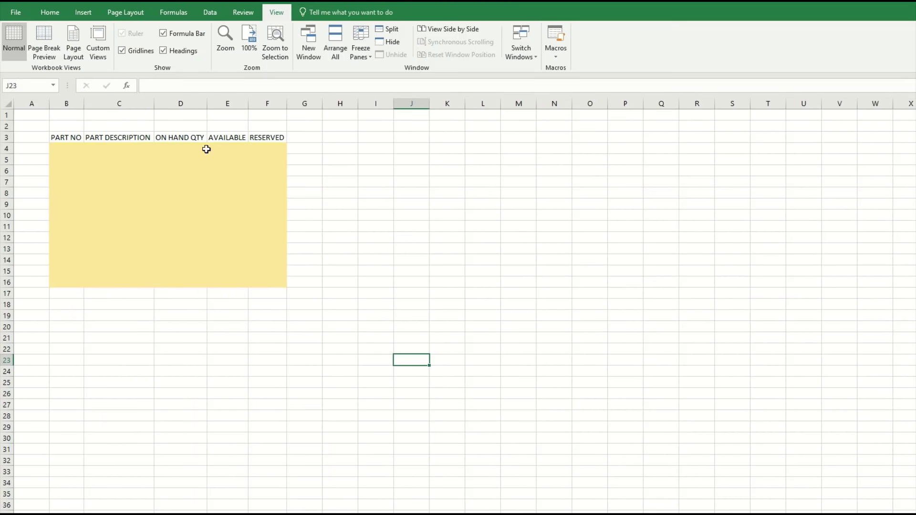
left_click(124, 146)
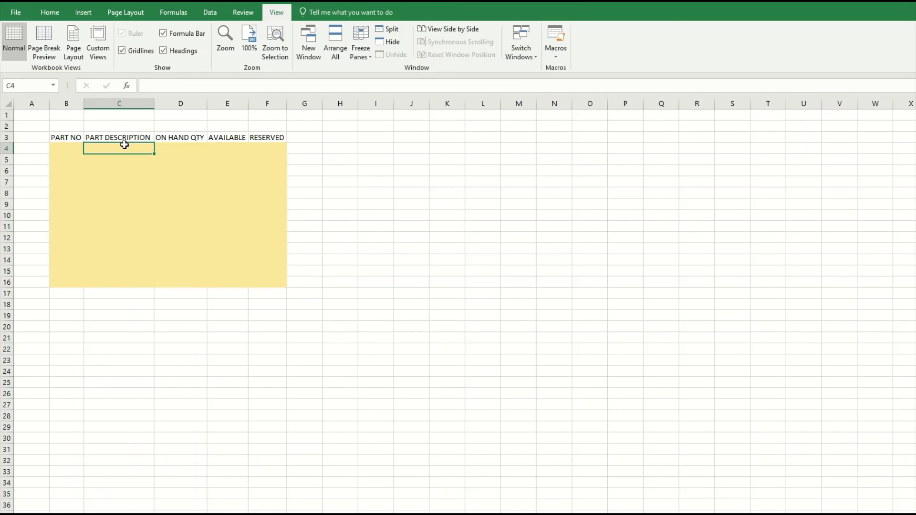
right_click(124, 146)
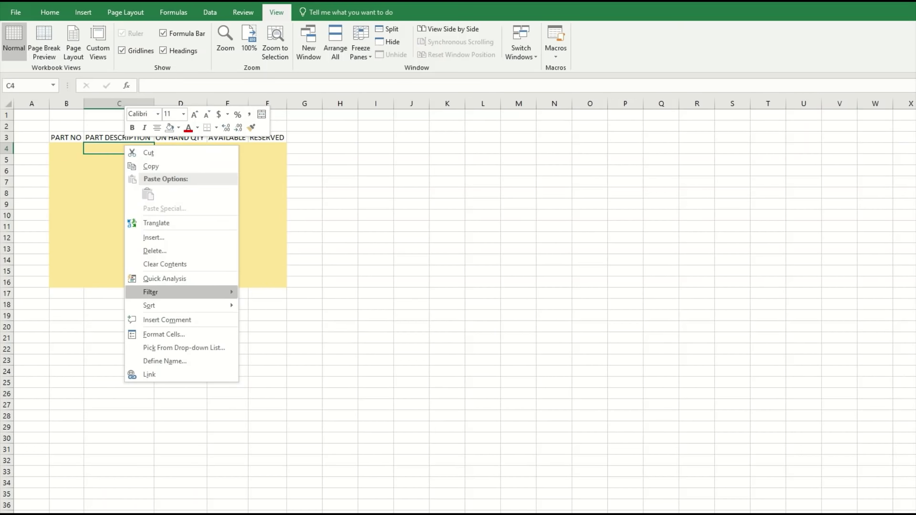
left_click(364, 397)
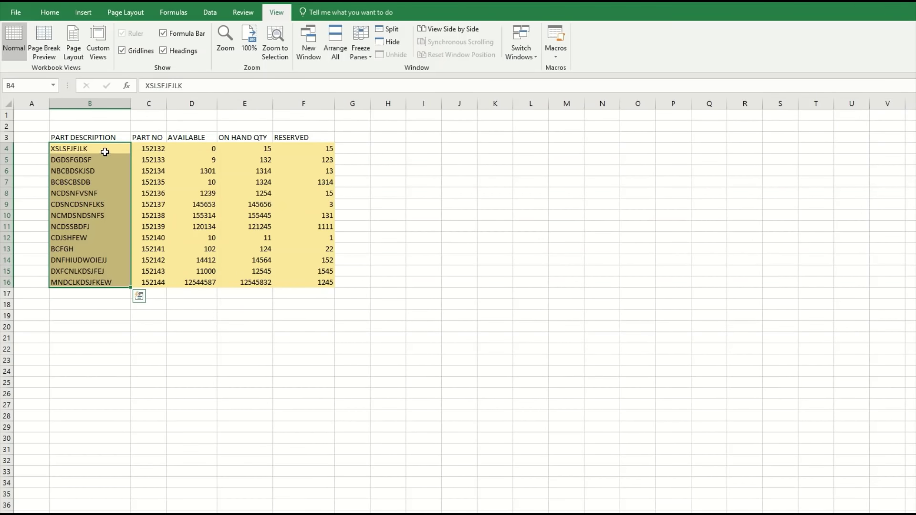
Copy the part descriptions and paste them as values into template cells C4:C16.
right_click(107, 151)
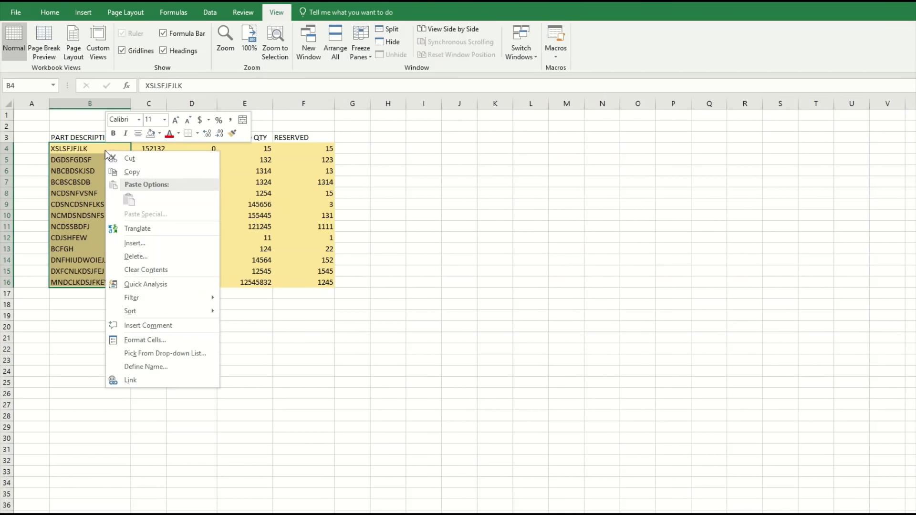
left_click(136, 172)
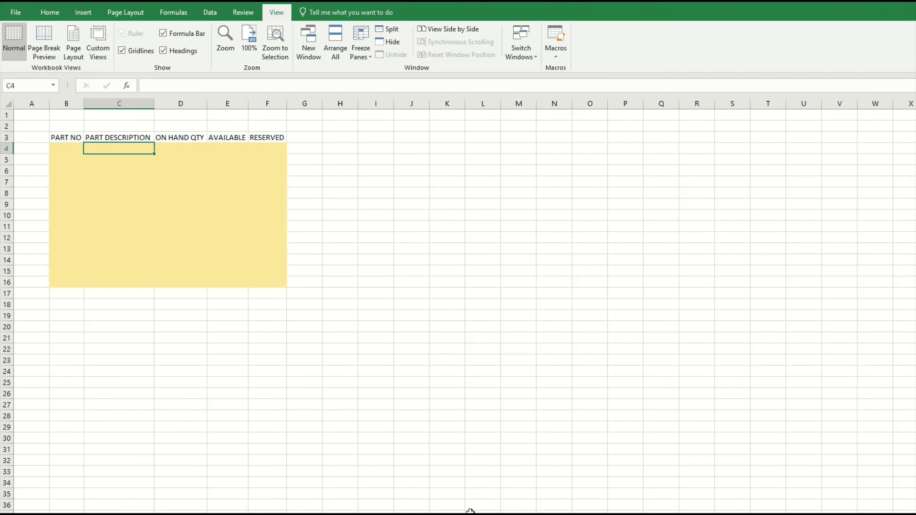
right_click(135, 146)
left_click(175, 195)
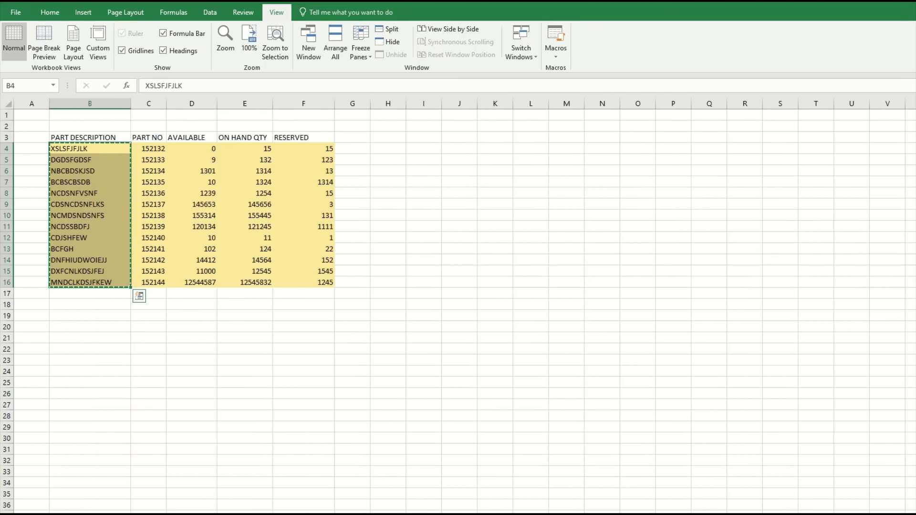
Copy the part numbers C4:C16 and bring up paste options at template cell B4.
left_click_drag(155, 149, 155, 283)
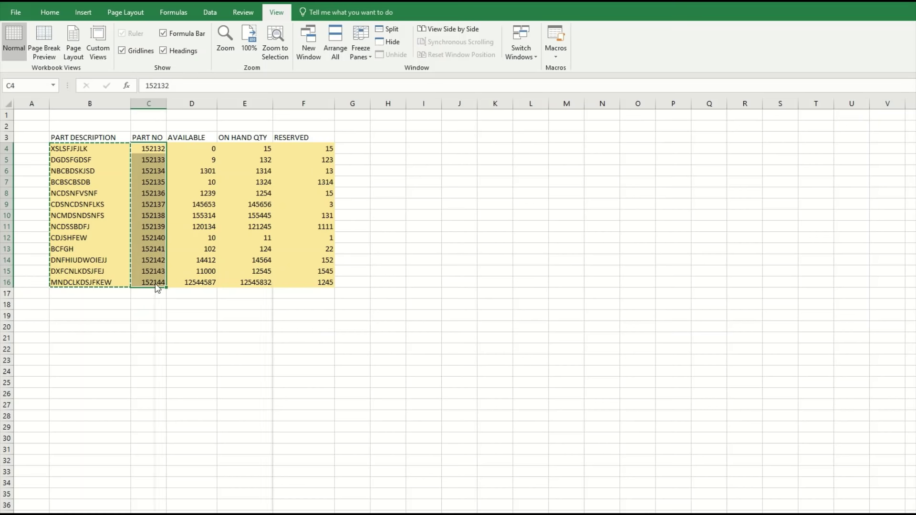
right_click(156, 283)
left_click(190, 303)
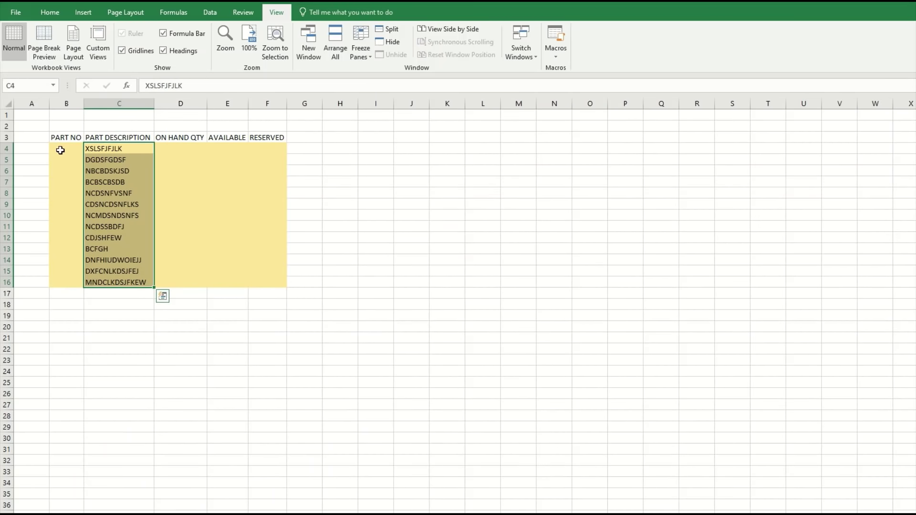
left_click(66, 148)
right_click(65, 149)
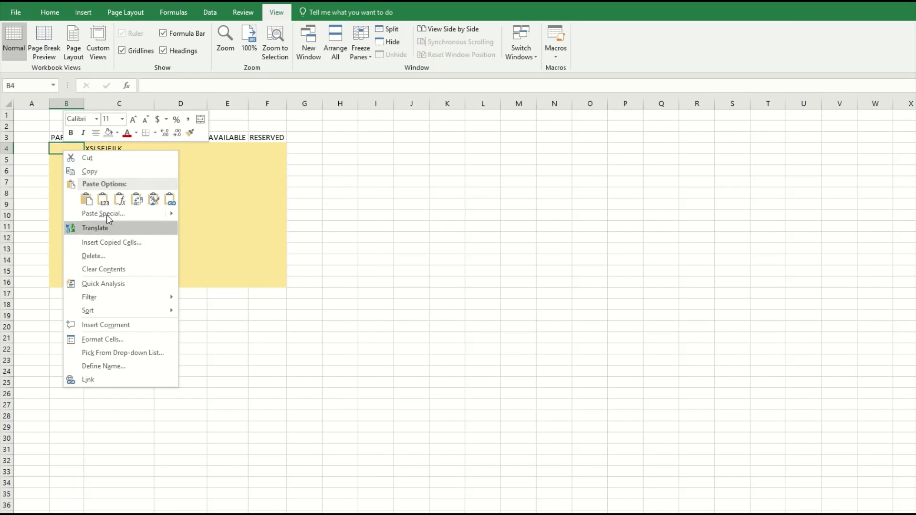
Paste the part numbers as values into B4:B16, then the AVAILABLE values into E4:E16.
left_click(103, 200)
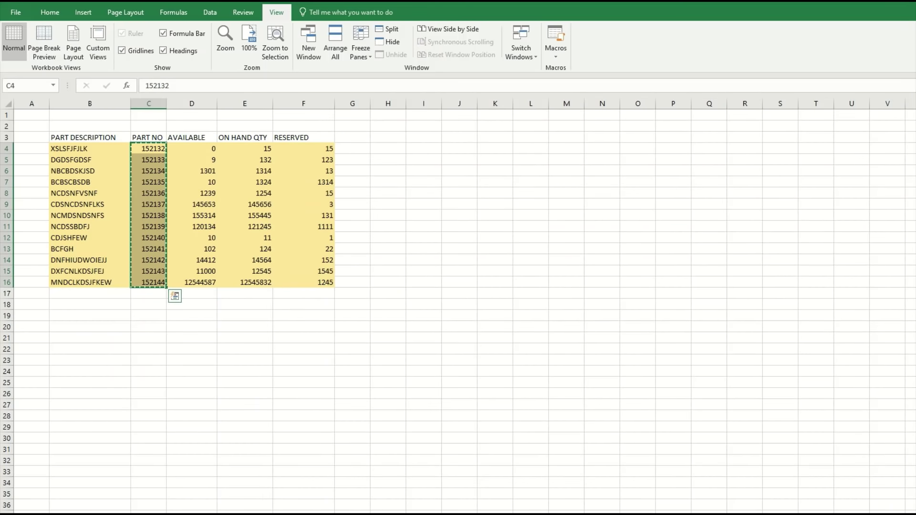
left_click(205, 139)
left_click_drag(201, 148, 205, 283)
right_click(205, 284)
left_click(231, 306)
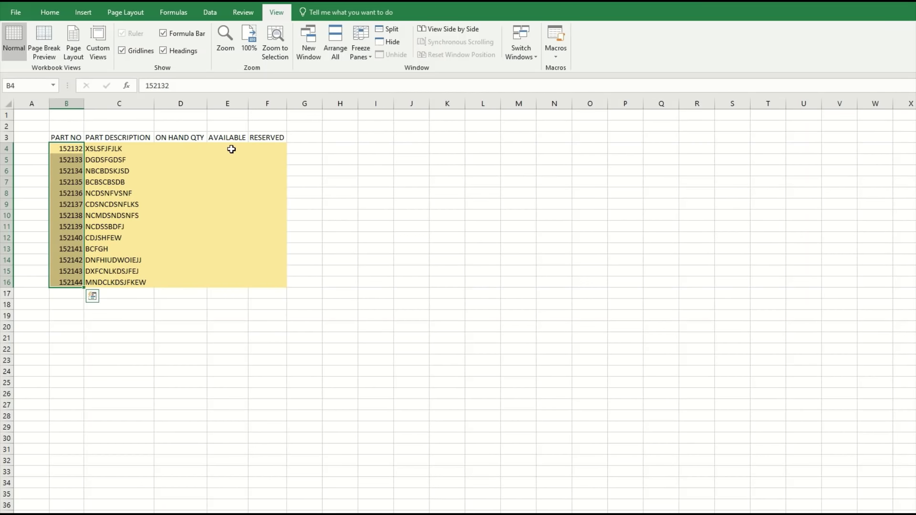
left_click(231, 148)
right_click(231, 149)
left_click(279, 198)
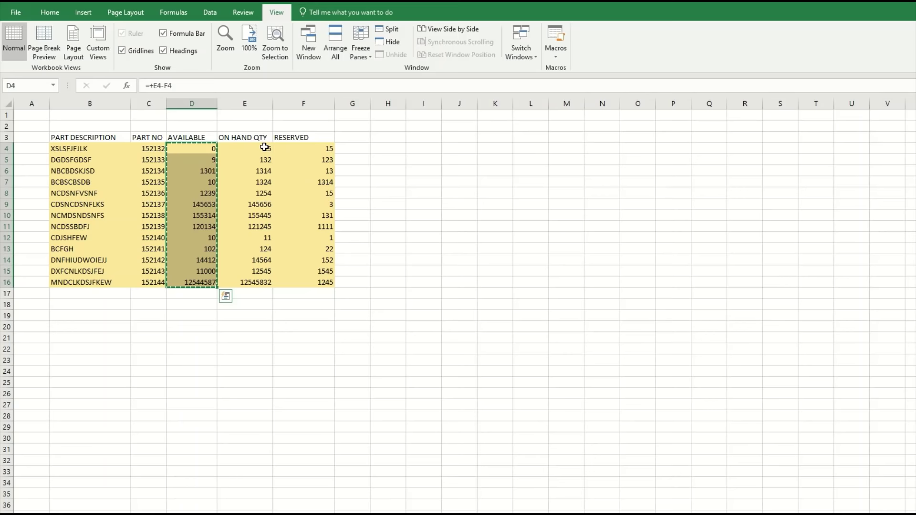
Copy the ON HAND QTY values and paste them as values into D4:D16.
left_click_drag(264, 148, 255, 293)
left_click_drag(250, 148, 258, 282)
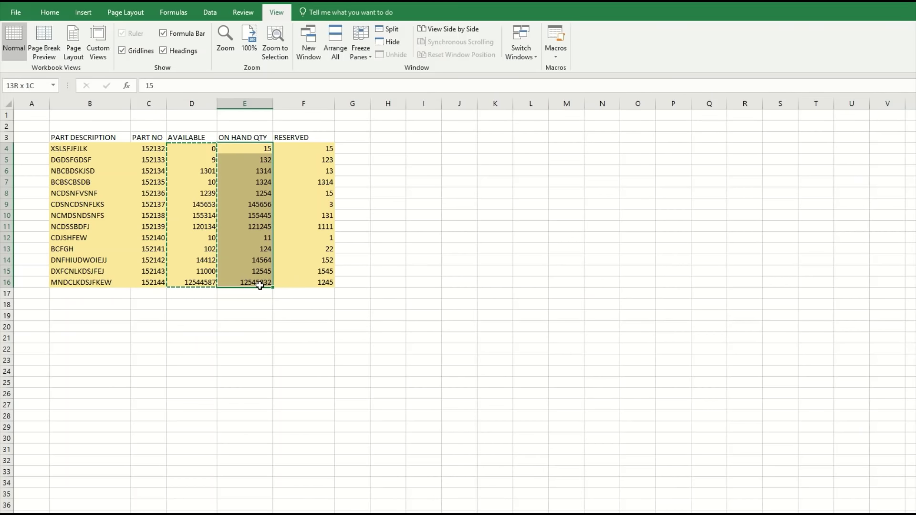
right_click(255, 259)
left_click(273, 281)
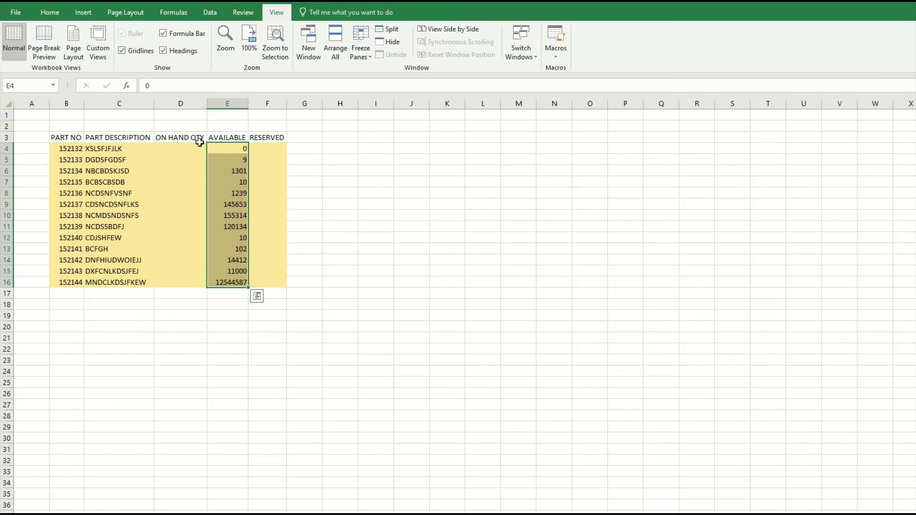
left_click(199, 149)
right_click(199, 148)
left_click(240, 189)
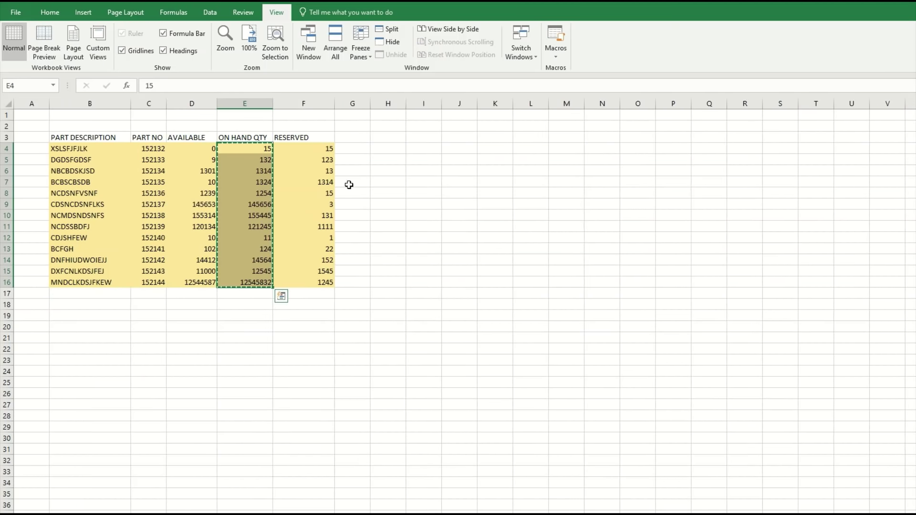
Copy the RESERVED values and paste them as values into F4:F16.
left_click_drag(317, 148, 326, 283)
right_click(327, 283)
left_click(351, 303)
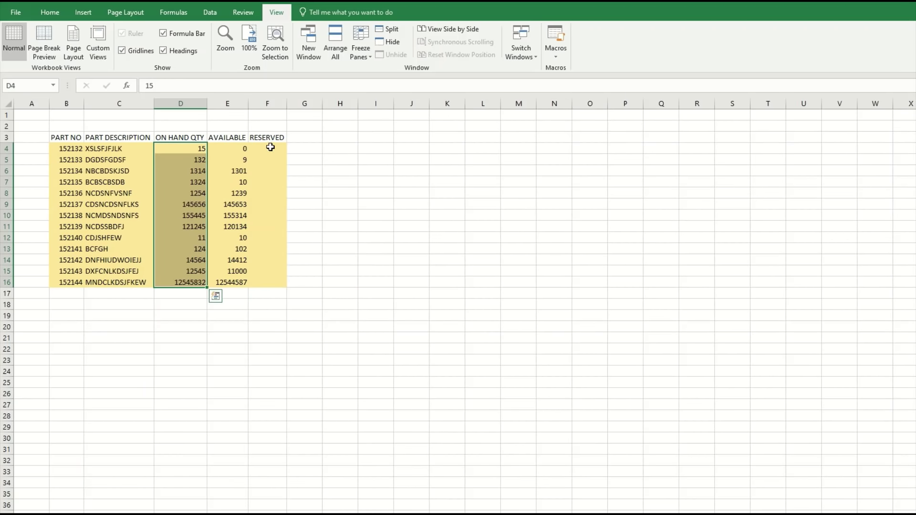
right_click(270, 148)
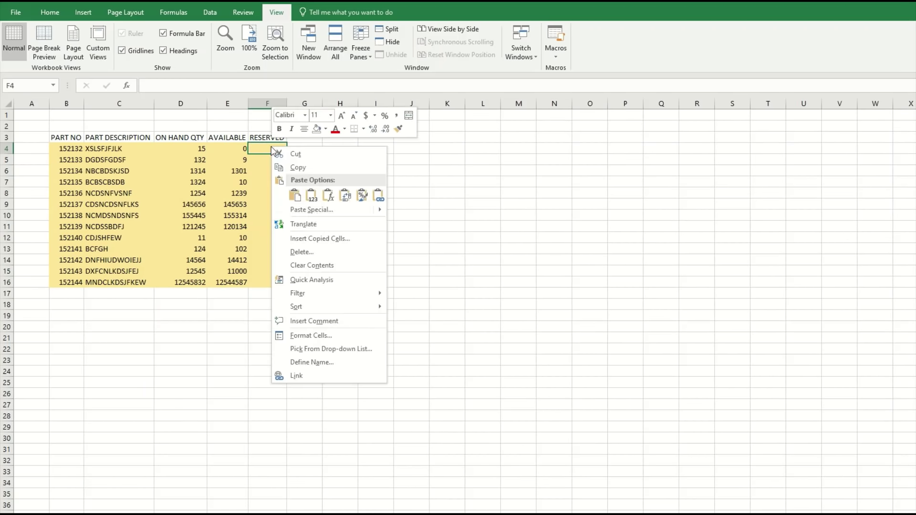
left_click(312, 195)
left_click(447, 271)
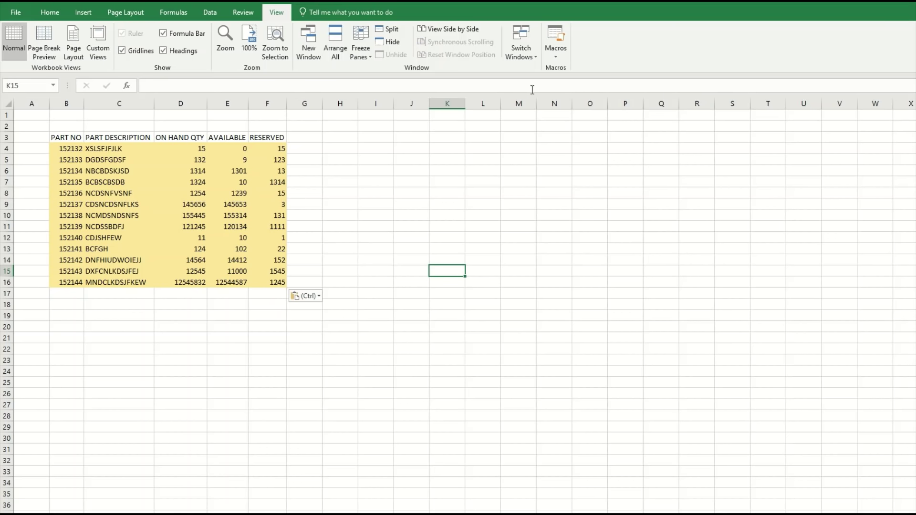
Stop recording the COPY_PASTE macro.
left_click(557, 53)
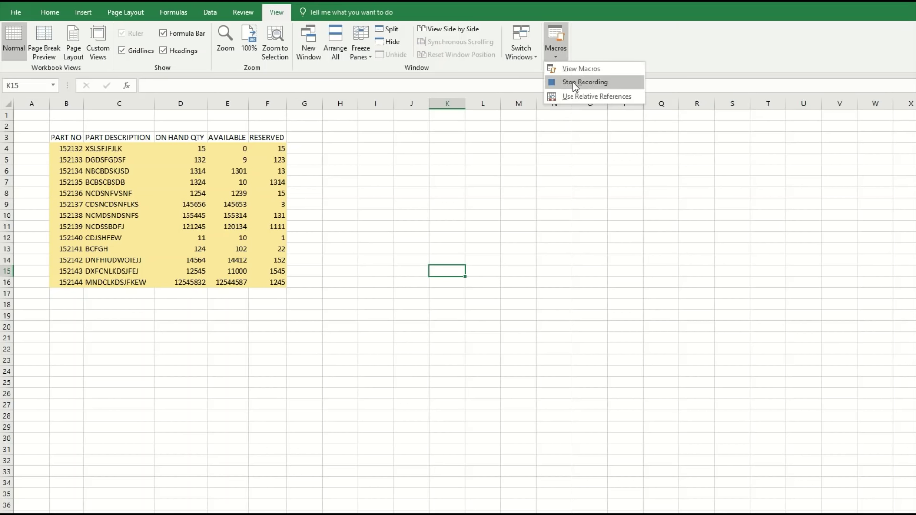
left_click(587, 82)
left_click(339, 239)
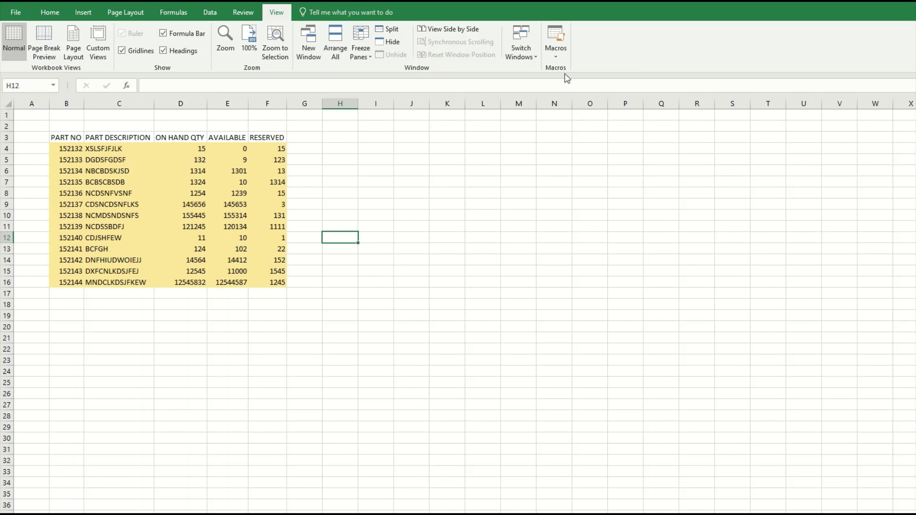
left_click(563, 53)
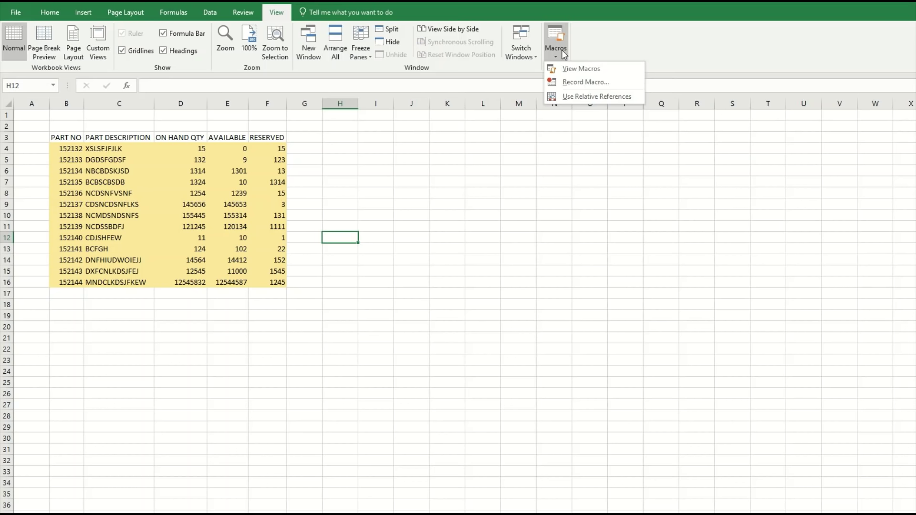
Open View Macros to list the recorded COPY_PASTE macro.
left_click(582, 69)
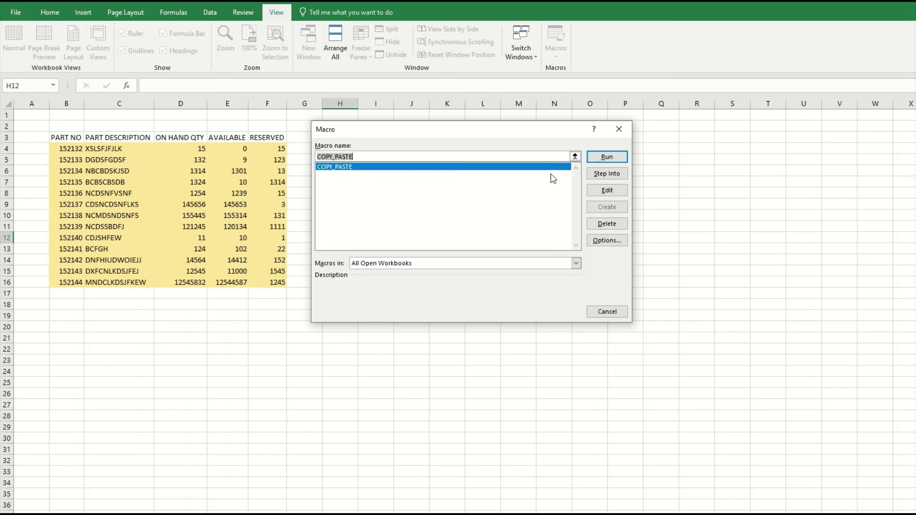
Step into the COPY_PASTE macro and look through its code in the VBA editor.
left_click(607, 174)
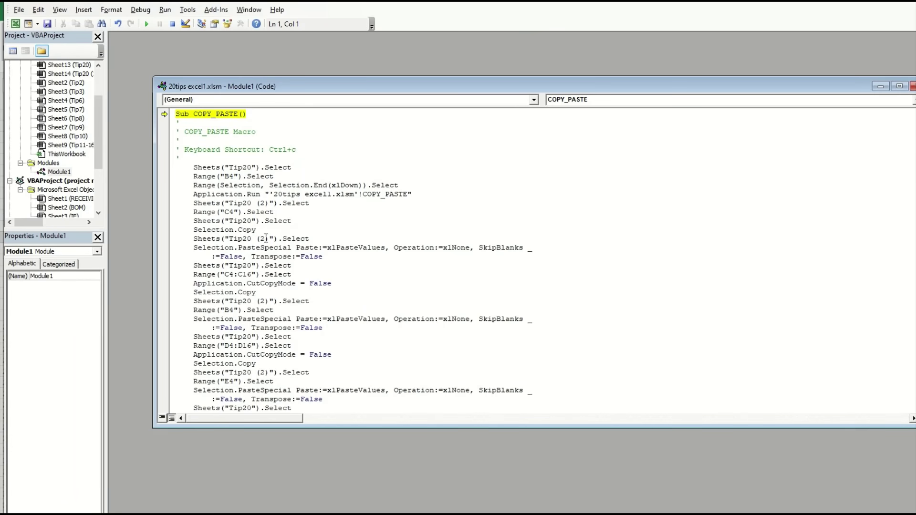
scroll(296, 348, "down", 10)
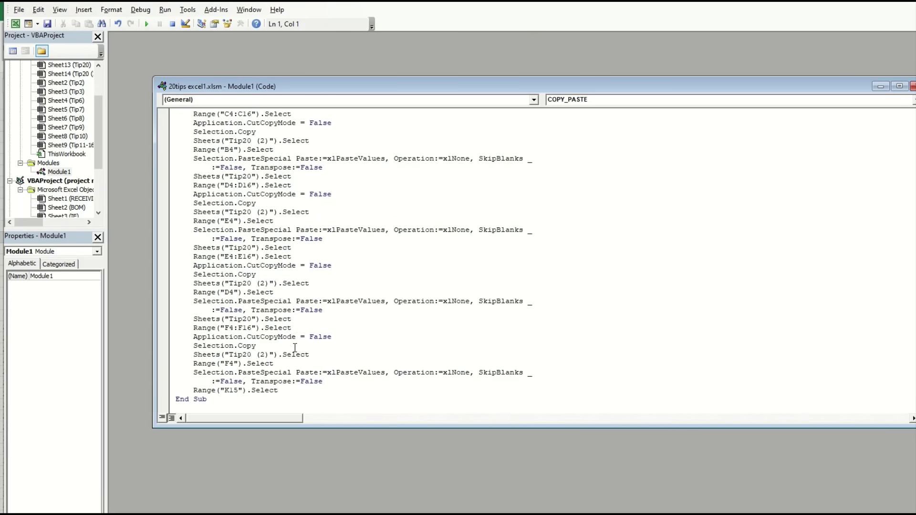
scroll(295, 348, "up", 10)
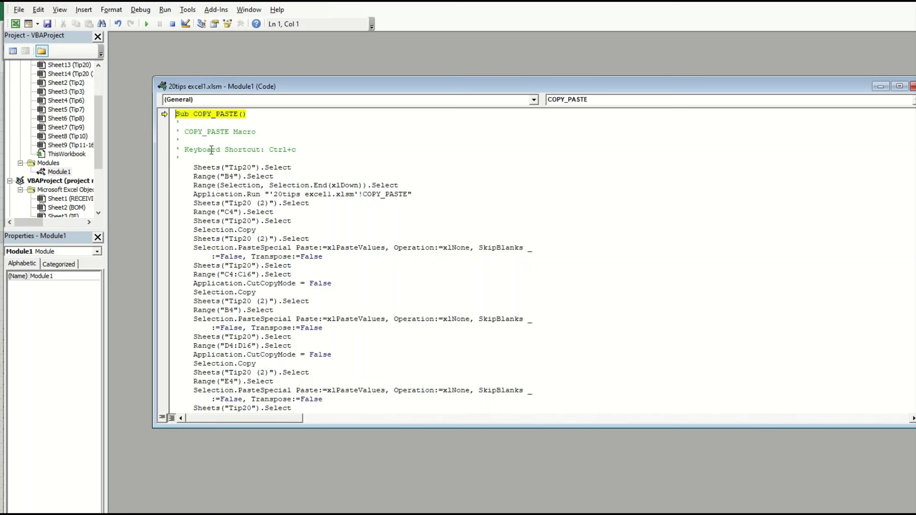
scroll(270, 315, "down", 6)
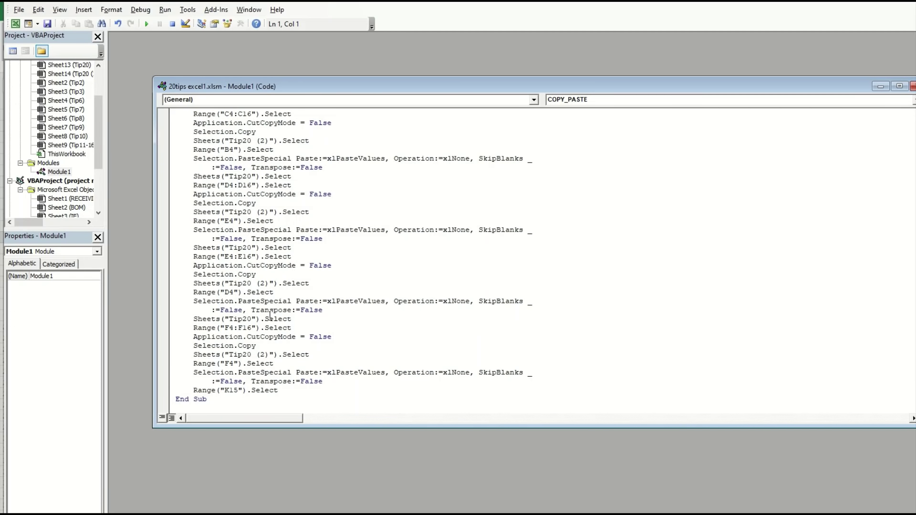
scroll(270, 315, "up", 6)
key("F8")
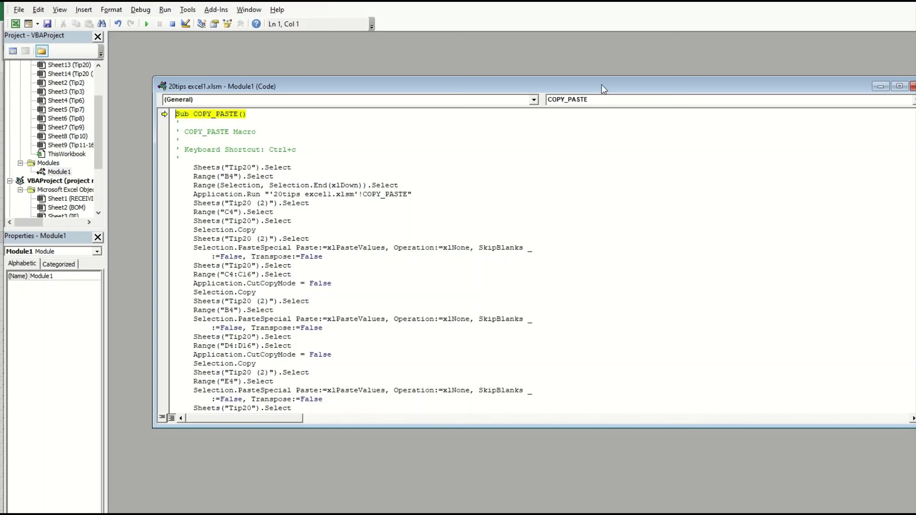
left_click_drag(602, 86, 563, 84)
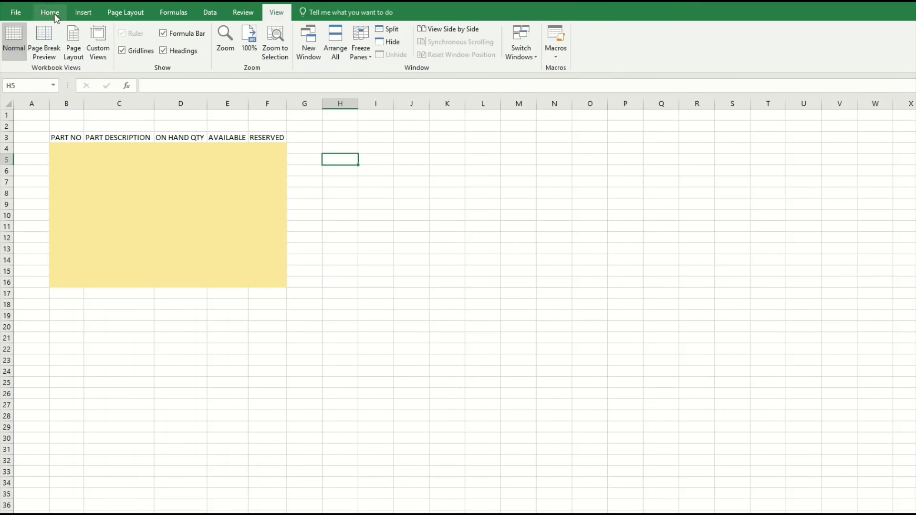
Draw a rounded rectangle shape over cells H5:J9 beside the table.
left_click(49, 12)
left_click(125, 13)
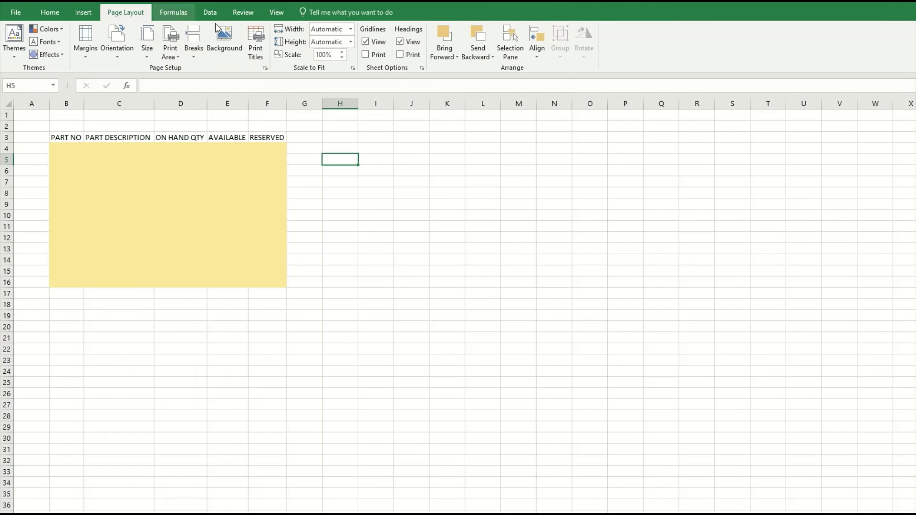
left_click(84, 12)
left_click(160, 13)
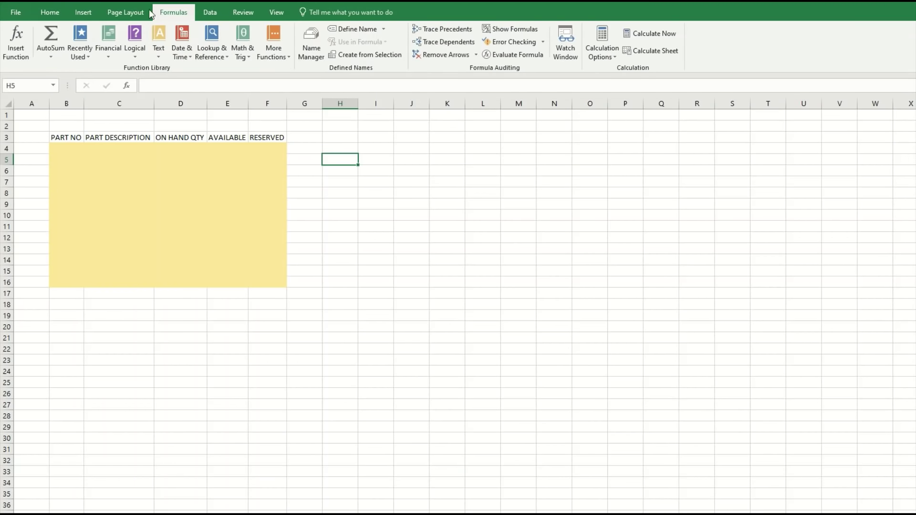
left_click(114, 12)
left_click(86, 13)
left_click(175, 41)
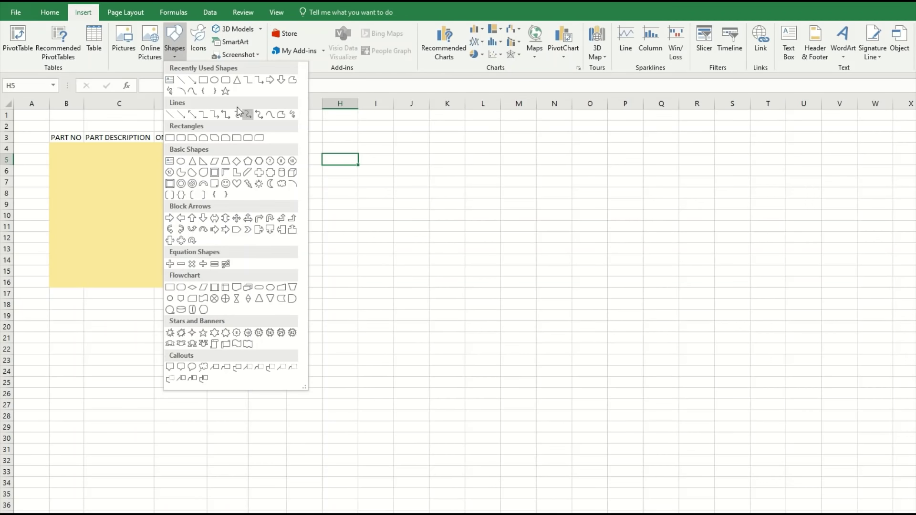
left_click(229, 93)
left_click_drag(332, 172, 458, 212)
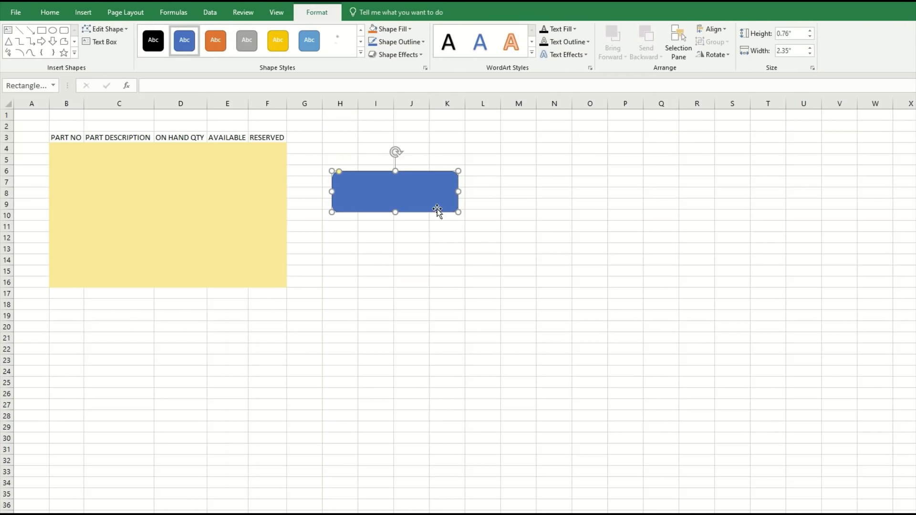
Label the rectangle 'COPY & PASTE' and reselect it.
right_click(396, 194)
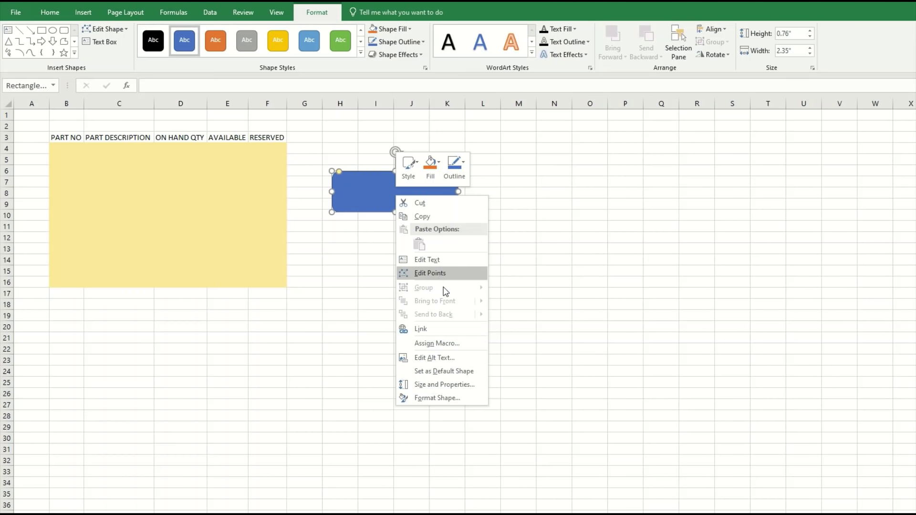
left_click(431, 260)
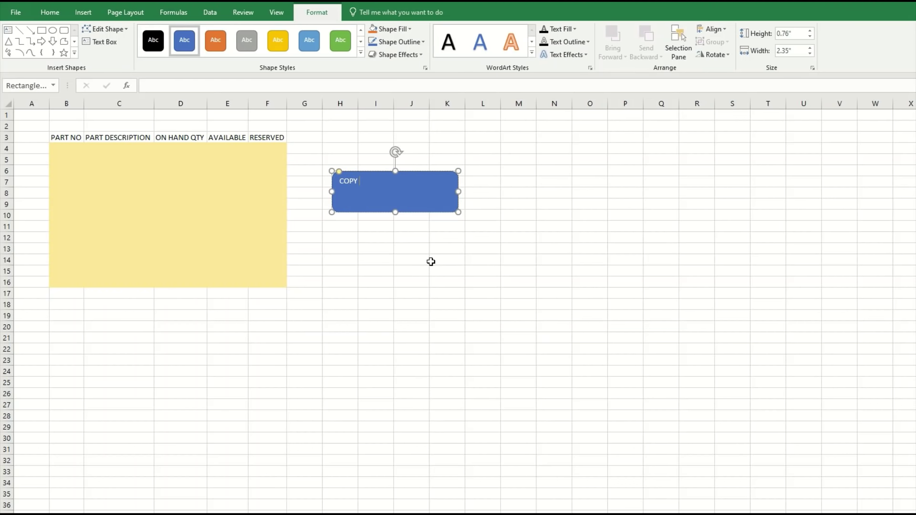
left_click(430, 259)
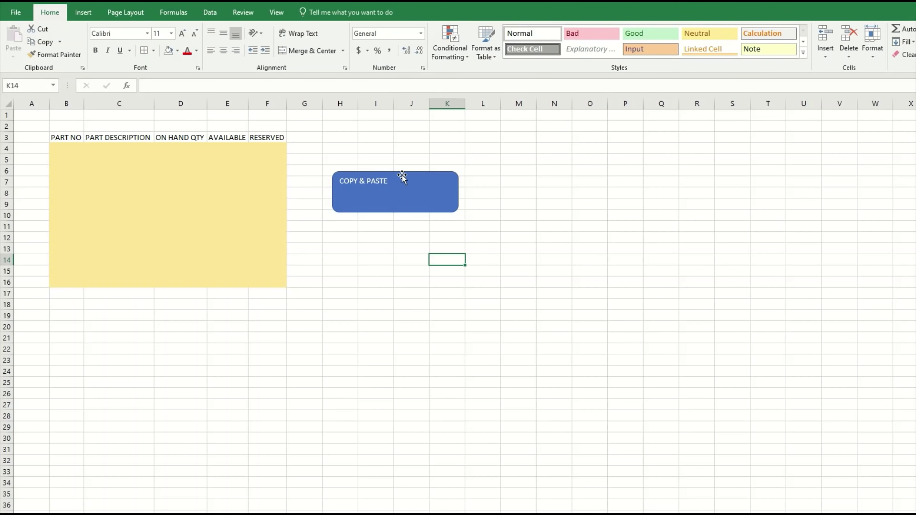
left_click(389, 181)
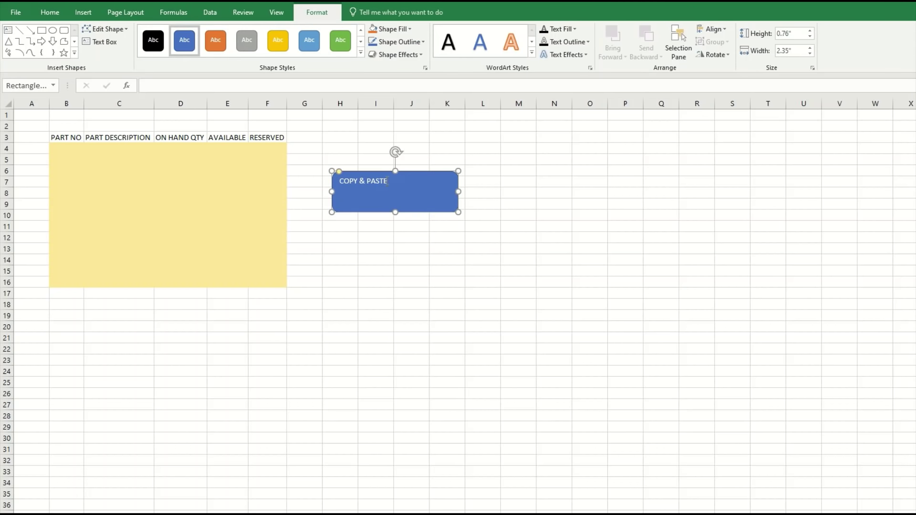
Enlarge the COPY & PASTE button text to 18 points.
left_click_drag(388, 181, 338, 181)
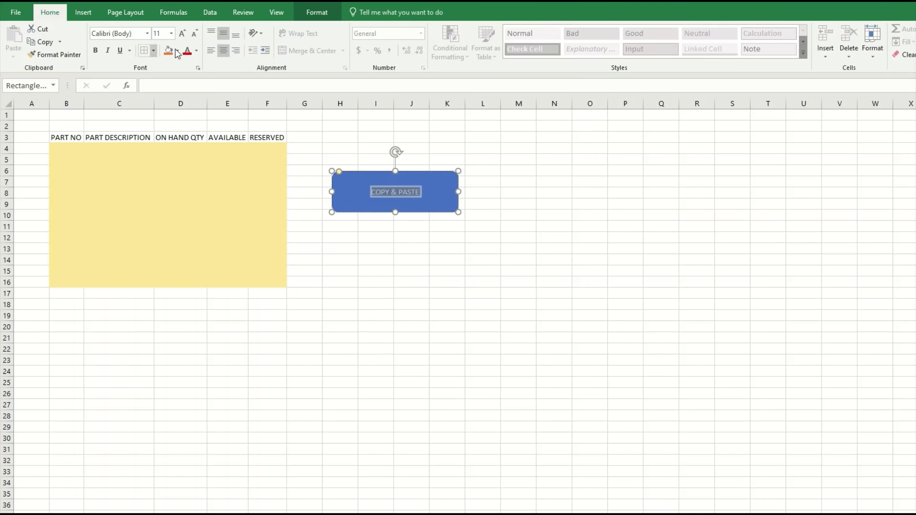
left_click(185, 35)
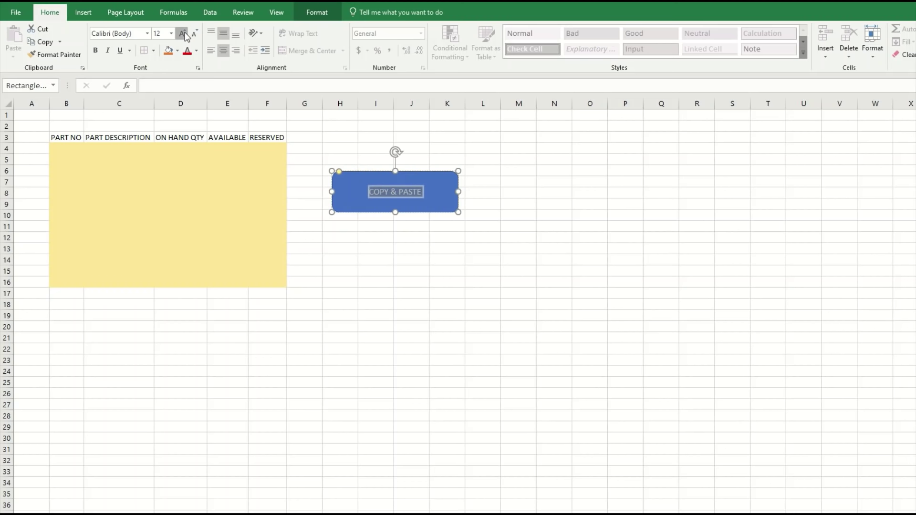
left_click(185, 35)
left_click(186, 35)
left_click(185, 35)
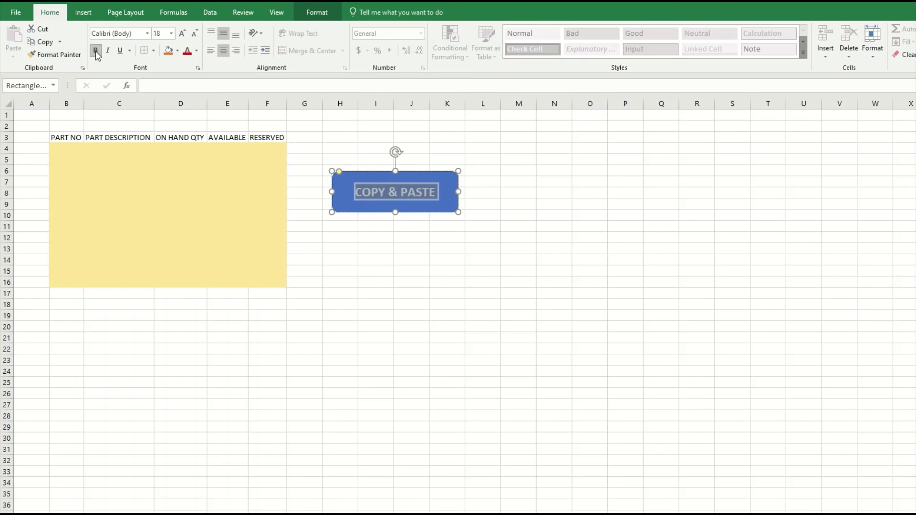
left_click(376, 262)
left_click(409, 249)
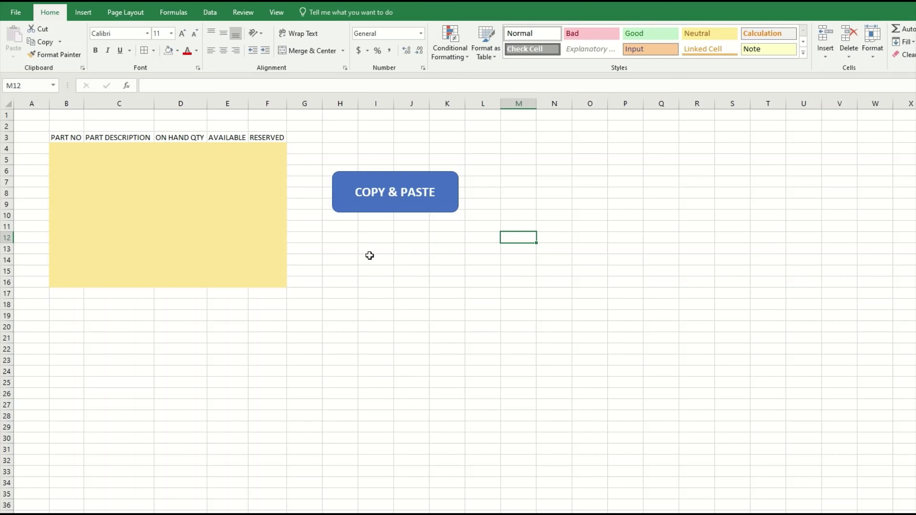
left_click(374, 185)
right_click(376, 181)
left_click(532, 168)
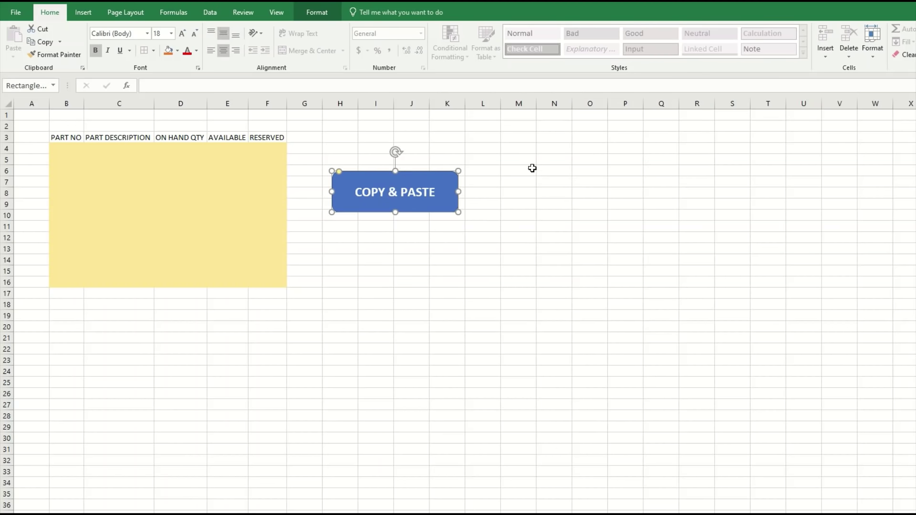
Apply the Preset 1 shape effect to give the button a raised look.
left_click(280, 13)
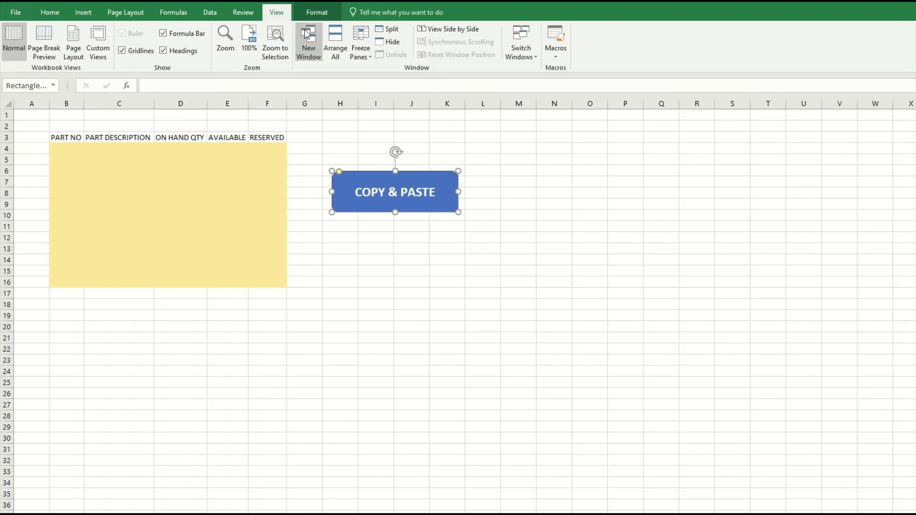
left_click(313, 12)
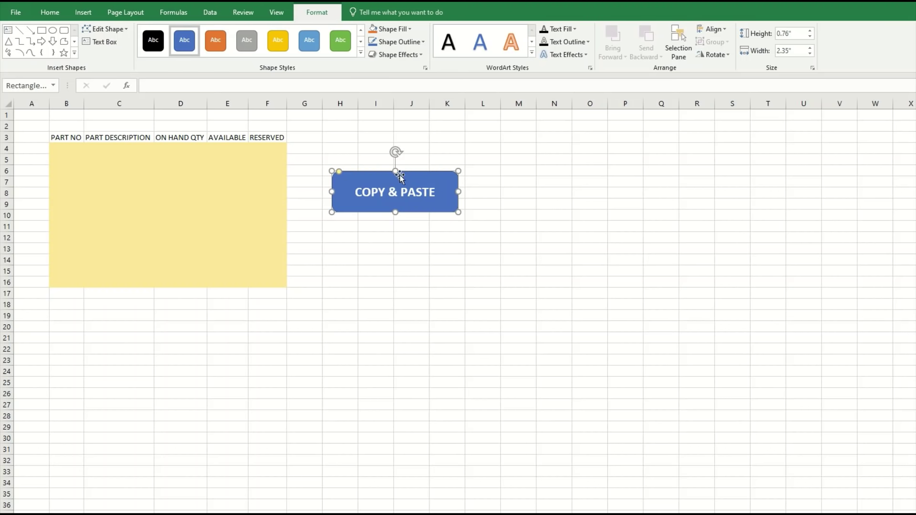
left_click(397, 54)
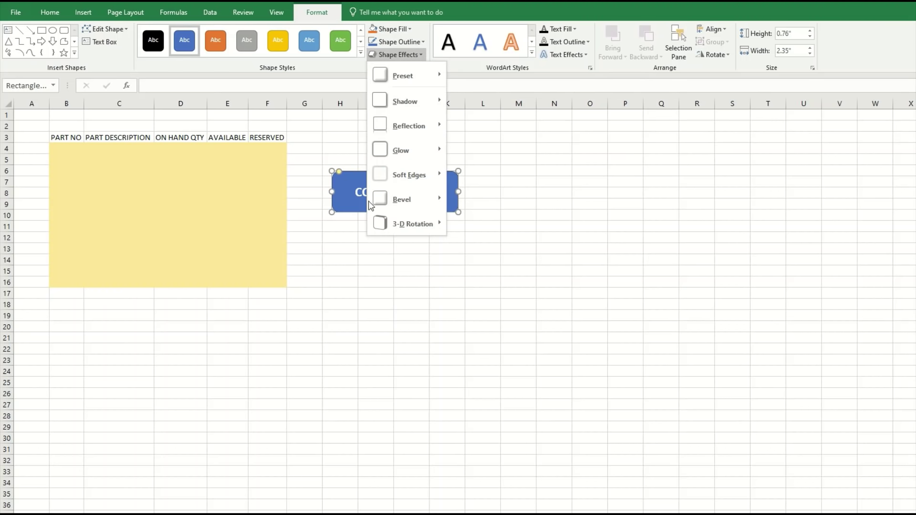
mouse_move(411, 76)
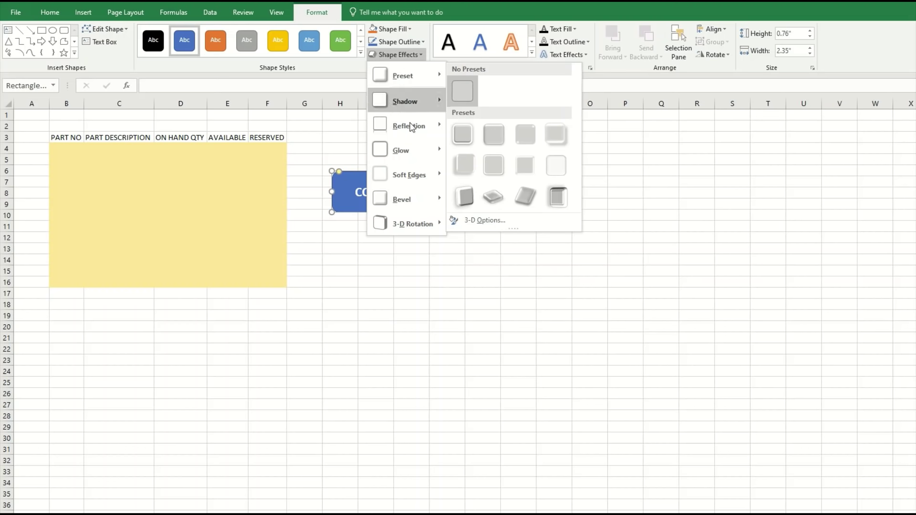
left_click(462, 134)
left_click(340, 327)
left_click(410, 282)
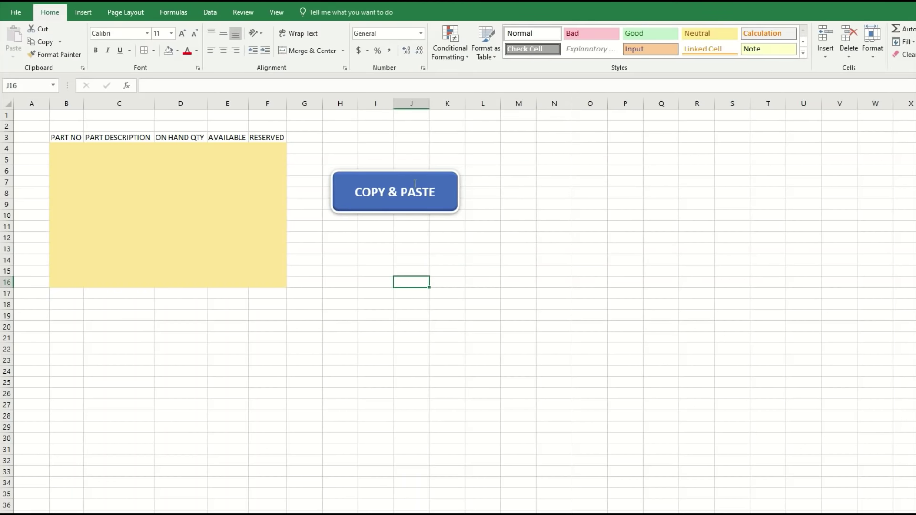
left_click(346, 269)
left_click(391, 269)
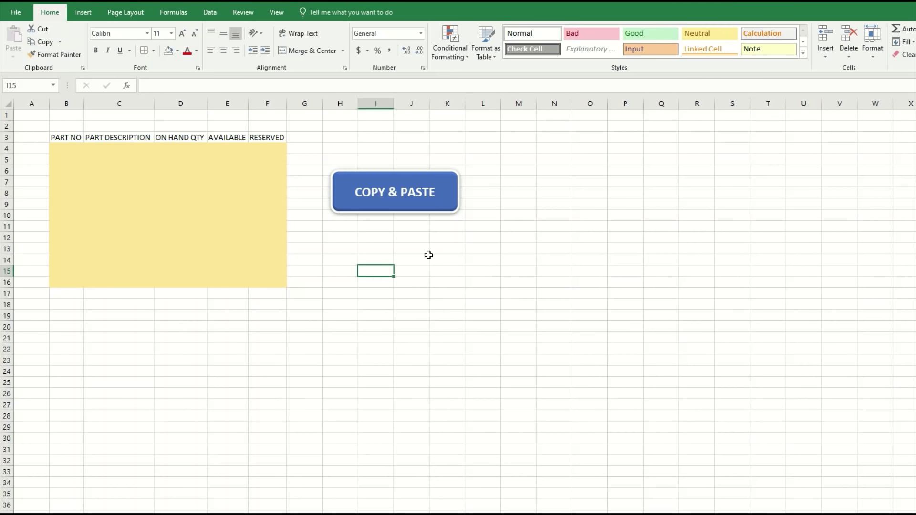
Choose COPY_PASTE in the Assign Macro dialog for the COPY & PASTE button.
right_click(407, 202)
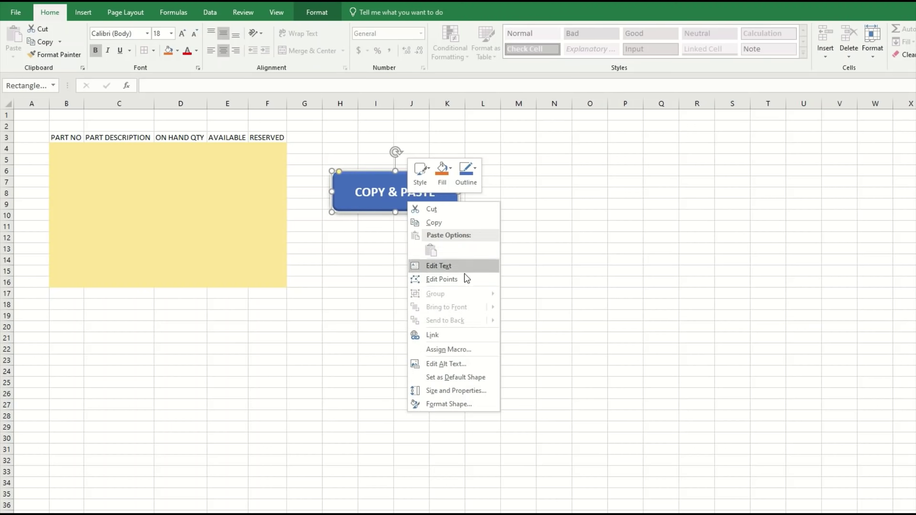
left_click(457, 351)
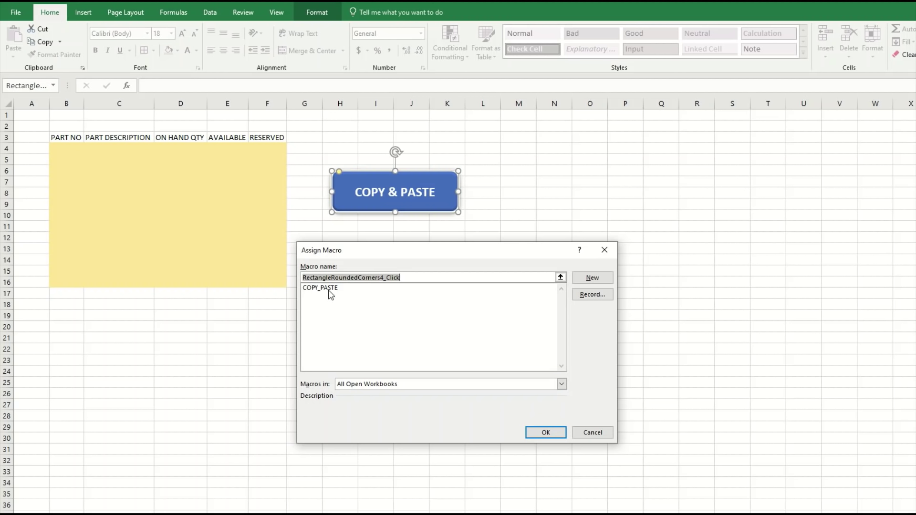
left_click(328, 289)
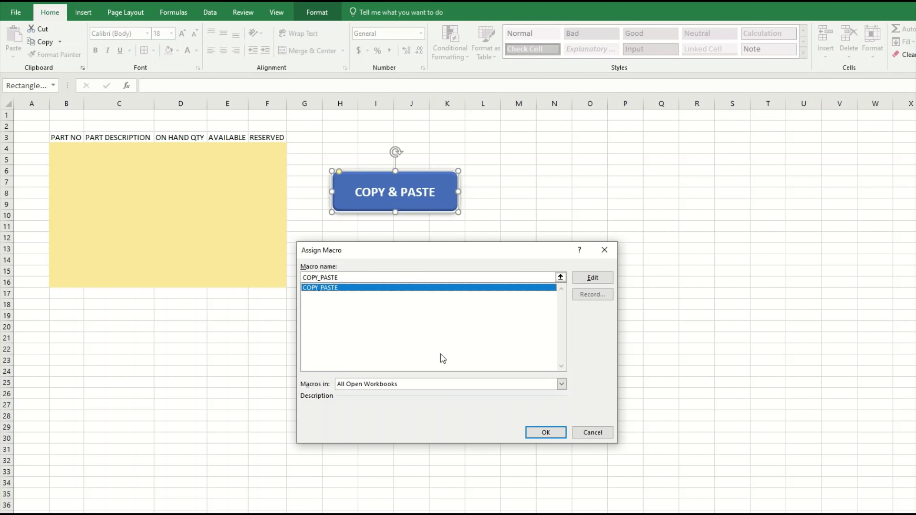
Confirm the assignment and run the button, filling the table with parts 152132–152144.
left_click(546, 433)
left_click(415, 260)
left_click(448, 258)
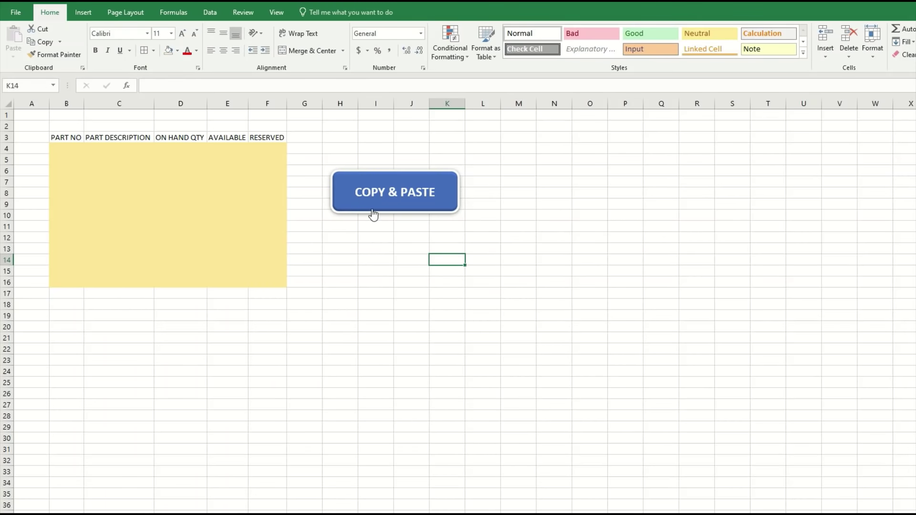
left_click(365, 231)
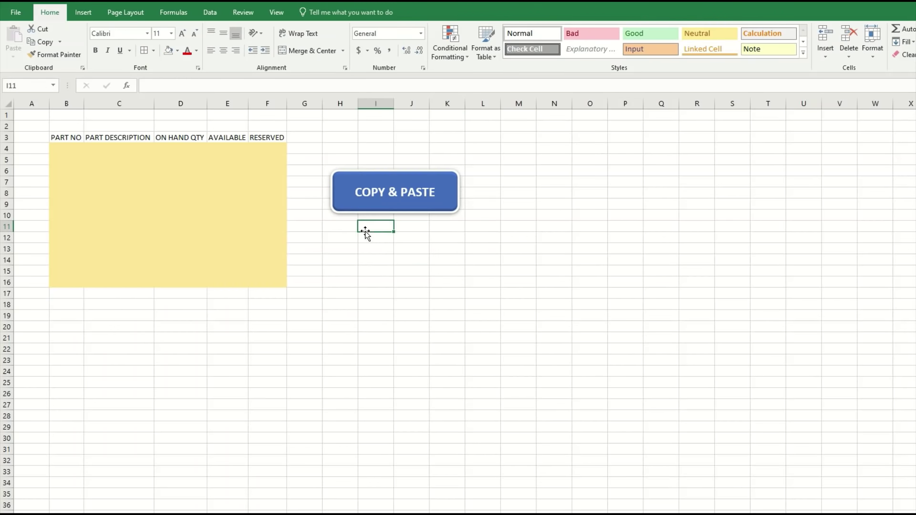
left_click(400, 194)
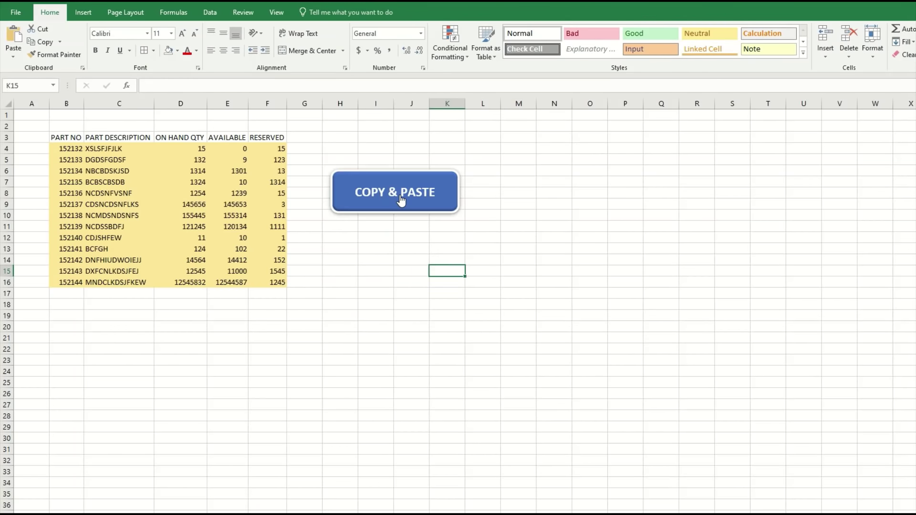
left_click(389, 276)
left_click(452, 259)
left_click(468, 237)
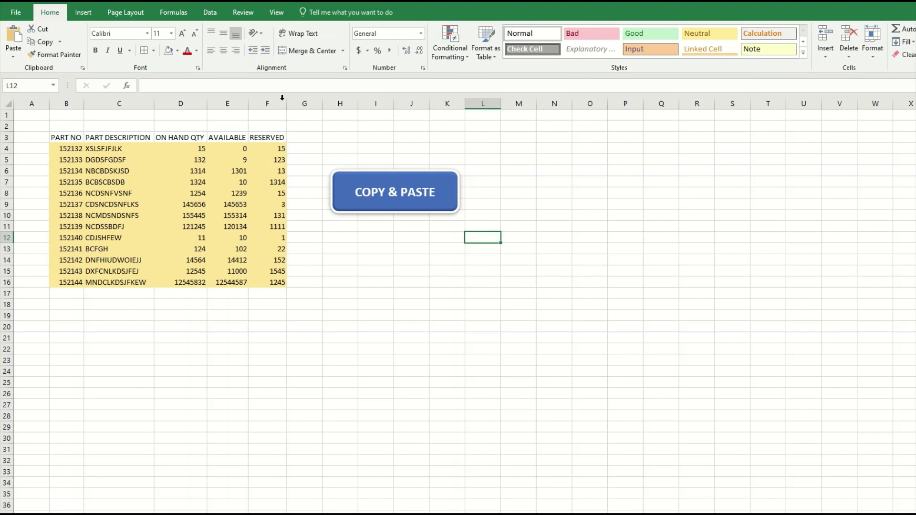
left_click(437, 247)
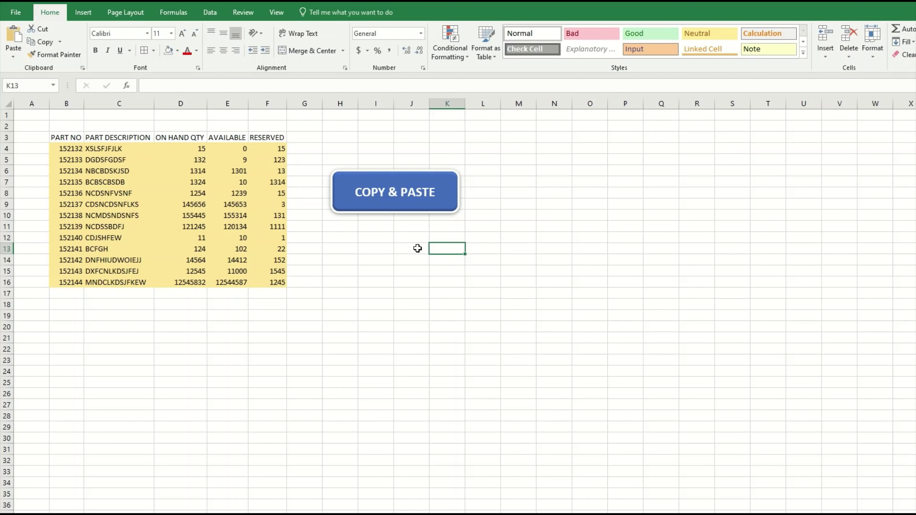